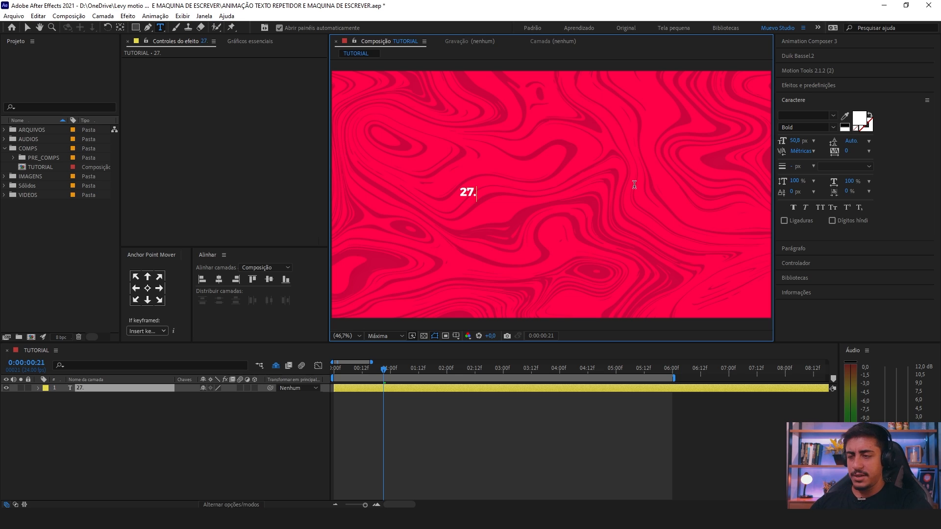
Step: Complete the title text as 27.OUT in all caps and set its font to Sequel100Black-85
{"action": "left_click_drag", "start_coordinate": [464, 192], "coordinate": [441, 193]}
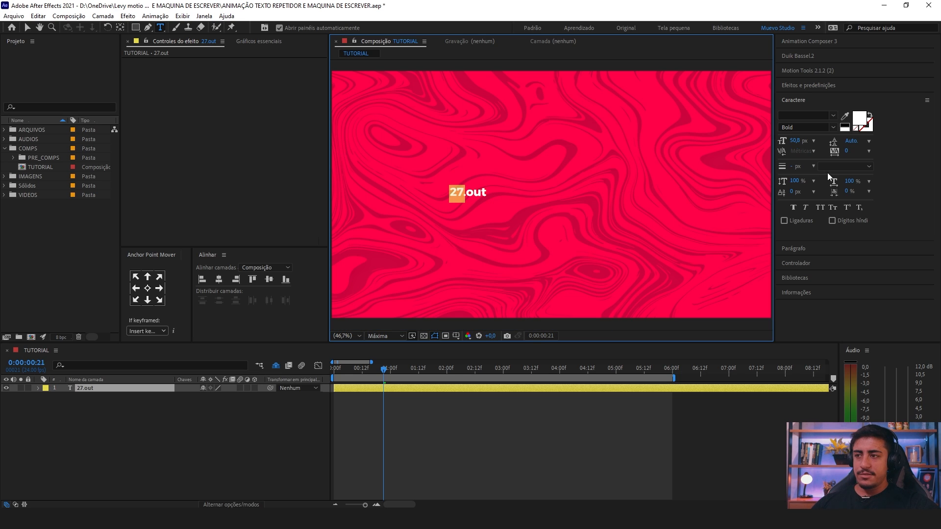
{"action": "left_click", "coordinate": [805, 115]}
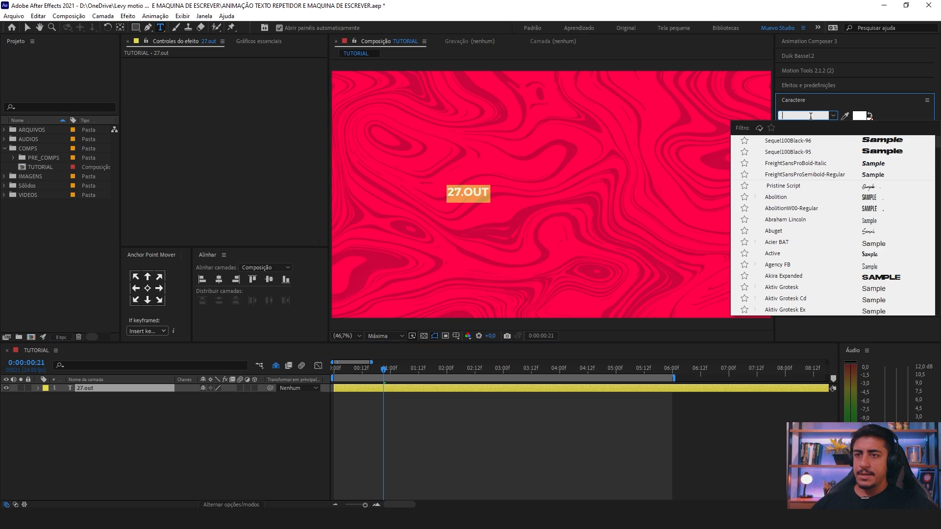
{"action": "type", "text": "seq"}
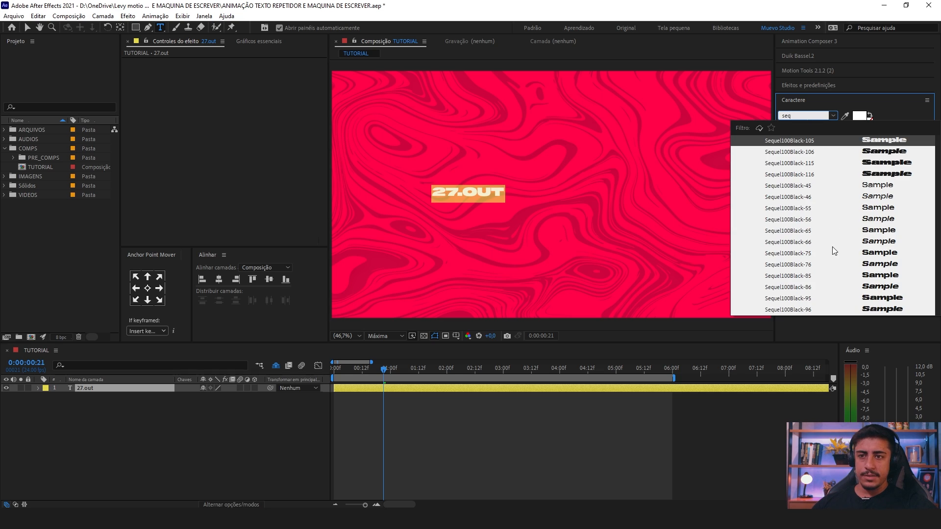
{"action": "left_click", "coordinate": [833, 275]}
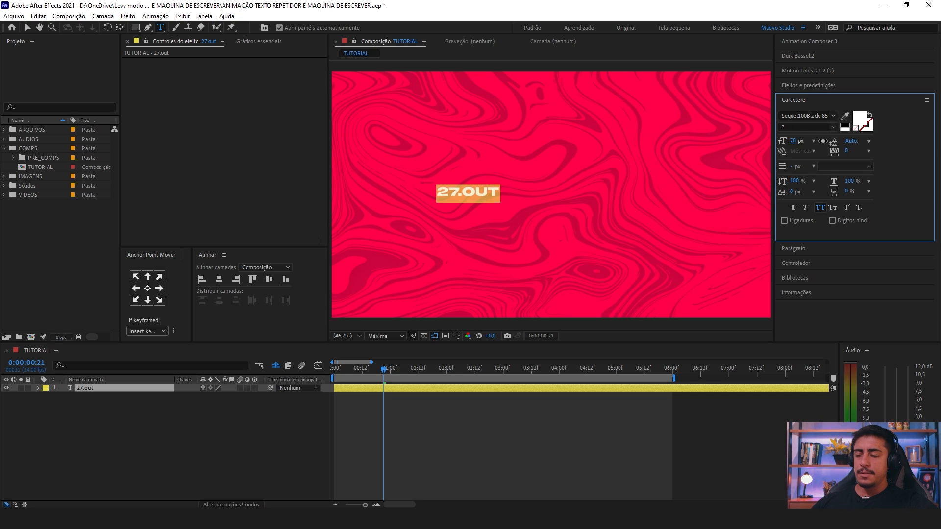
Step: Enlarge the 27.OUT title to 181 px and center both its anchor point and the text within the composition
{"action": "left_click", "coordinate": [148, 289]}
{"action": "left_click", "coordinate": [219, 280]}
{"action": "left_click", "coordinate": [269, 279]}
{"action": "left_click", "coordinate": [314, 431]}
{"action": "key", "text": "v"}
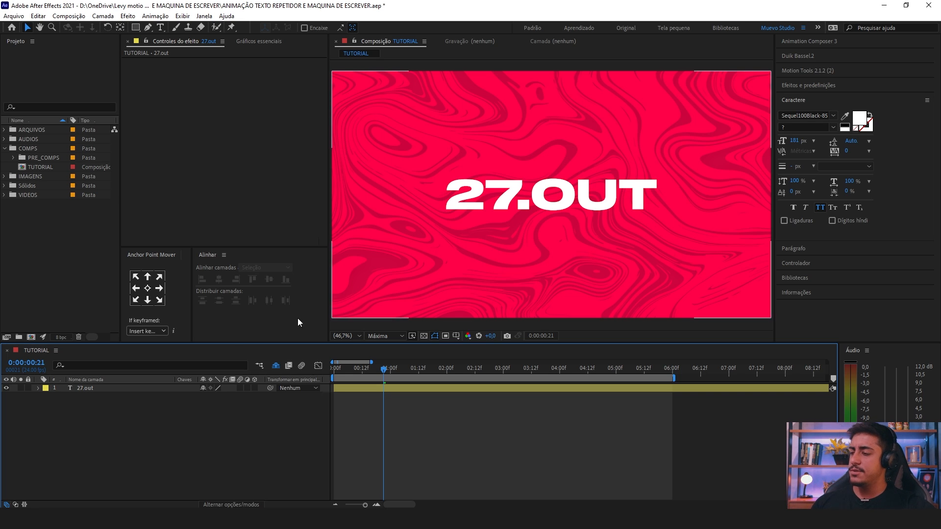
Step: Examine the 27.out layer's Texto and Transformar groups and the properties its text animators can use
{"action": "left_click", "coordinate": [70, 387]}
{"action": "left_click", "coordinate": [37, 388]}
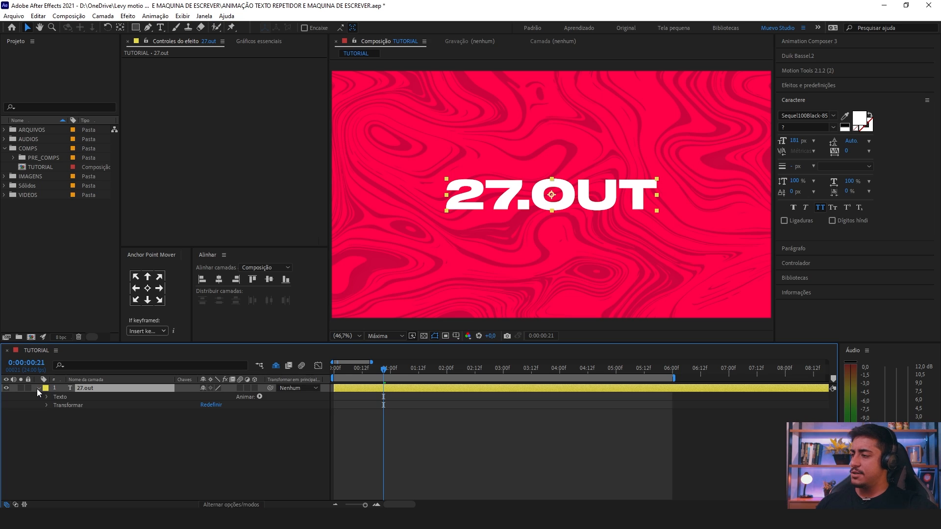
{"action": "left_click", "coordinate": [259, 398]}
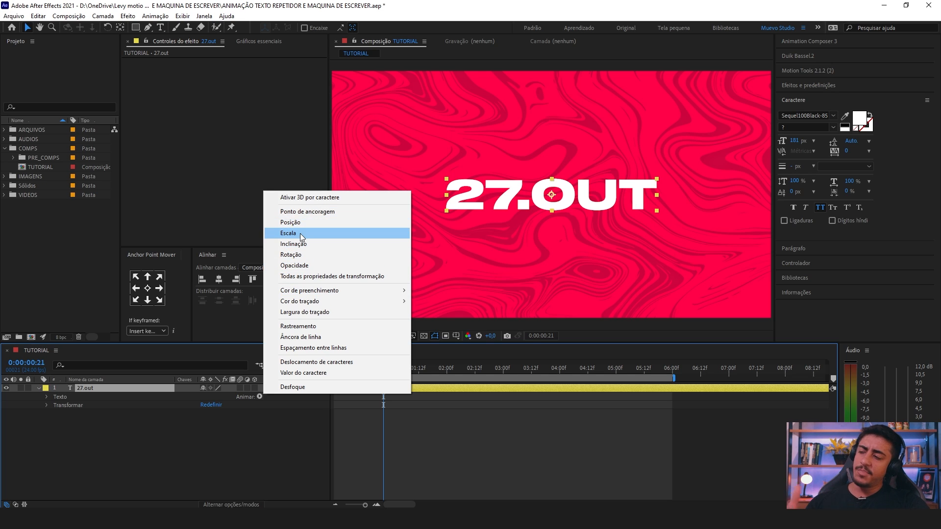
{"action": "left_click", "coordinate": [46, 405]}
{"action": "left_click", "coordinate": [46, 406]}
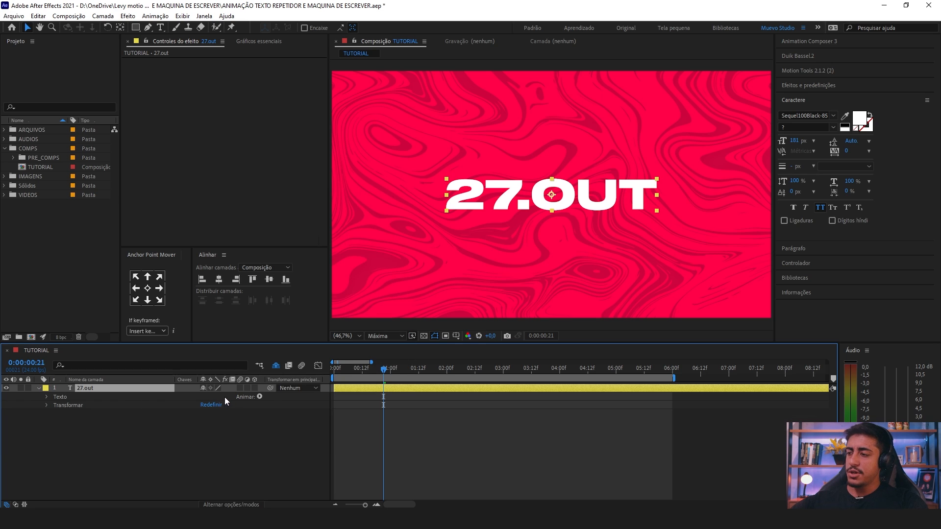
{"action": "left_click", "coordinate": [259, 397]}
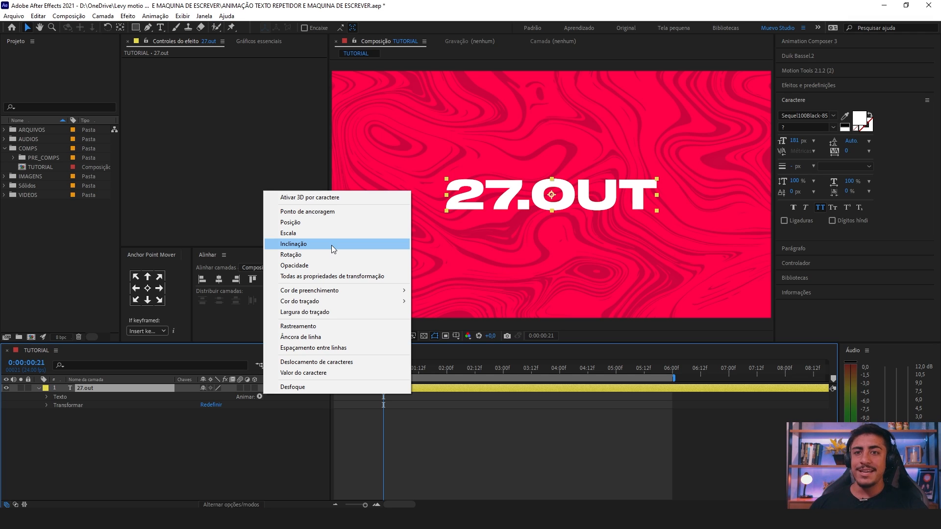
{"action": "left_click", "coordinate": [92, 387]}
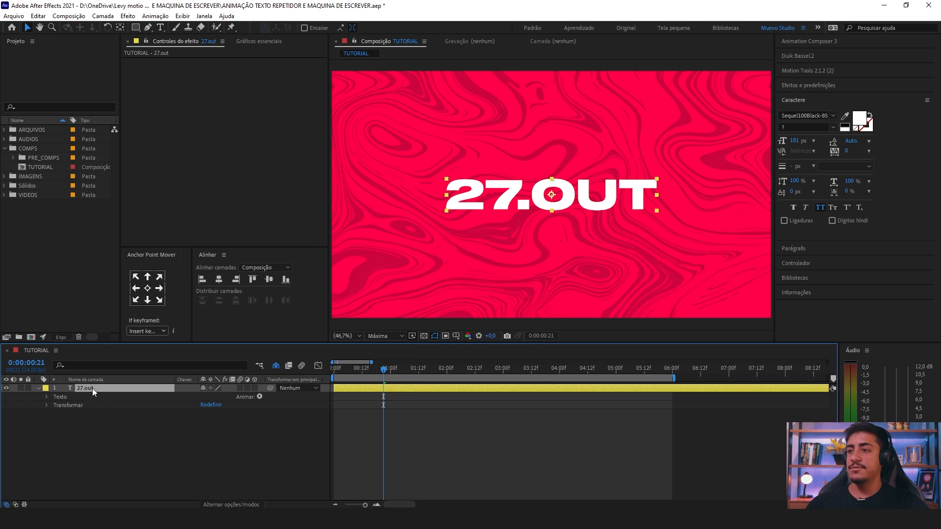
{"action": "left_click", "coordinate": [55, 398]}
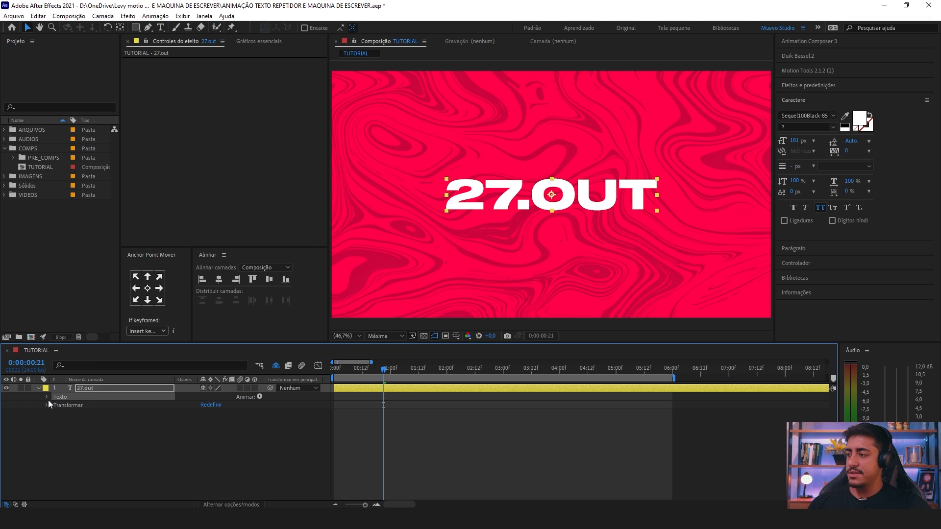
{"action": "left_click", "coordinate": [47, 397]}
{"action": "left_click", "coordinate": [46, 397]}
{"action": "left_click", "coordinate": [260, 397]}
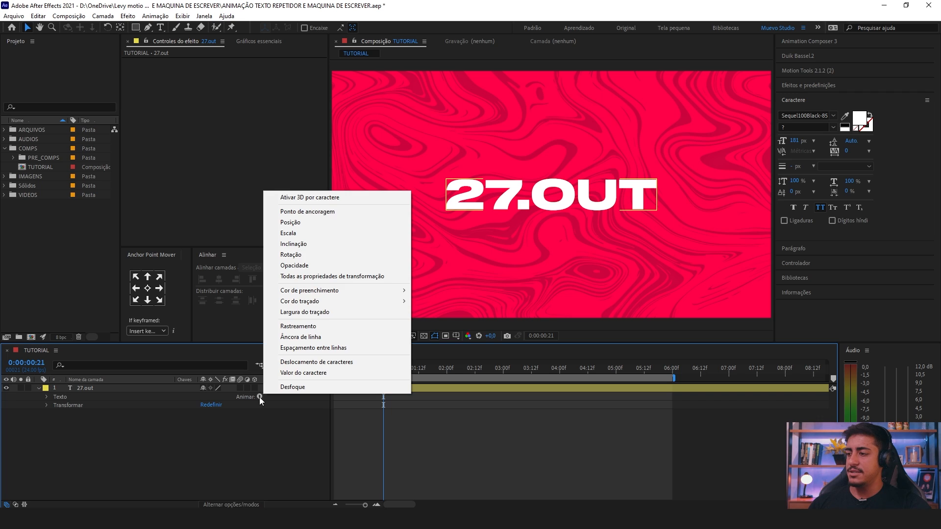
{"action": "left_click", "coordinate": [74, 389]}
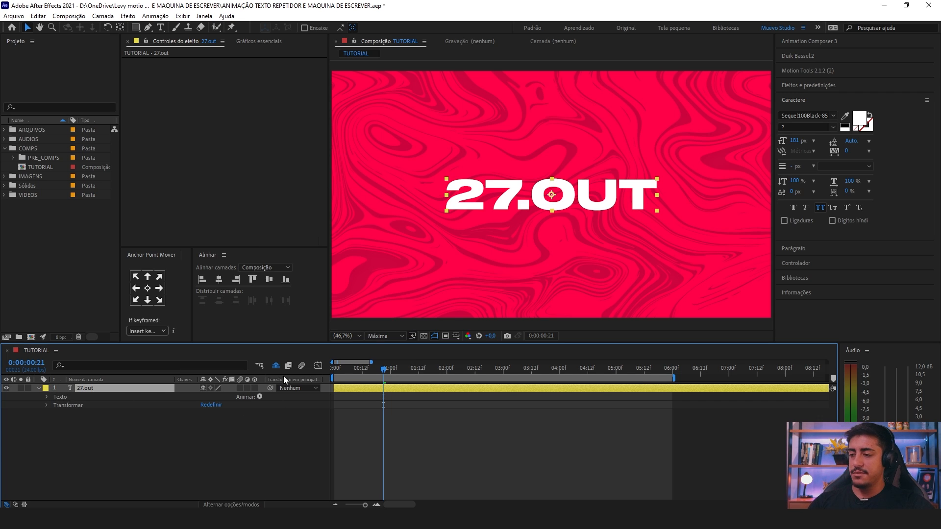
Step: Keyframe the 27.out layer's Position from 960, 654 at the composition's start to 960, 540 at 1 second
{"action": "key", "text": "Home"}
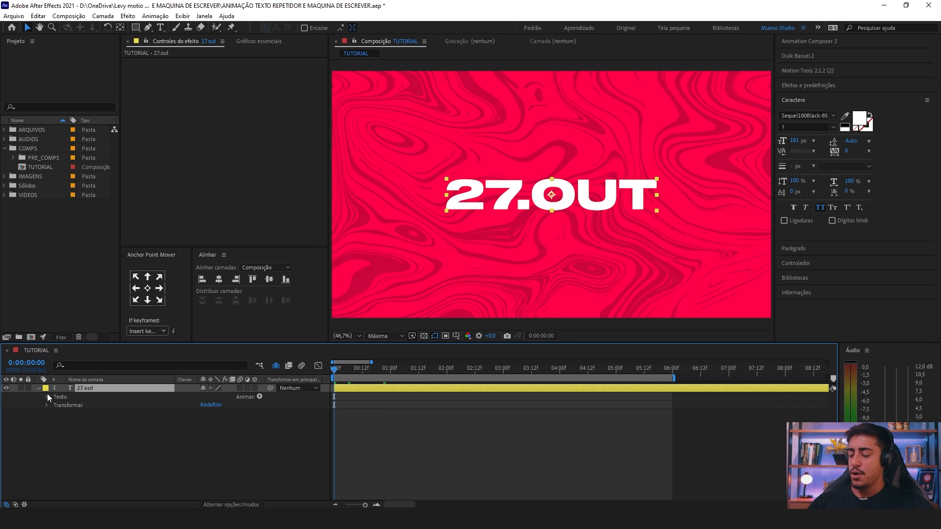
{"action": "key", "text": "alt+shift+p"}
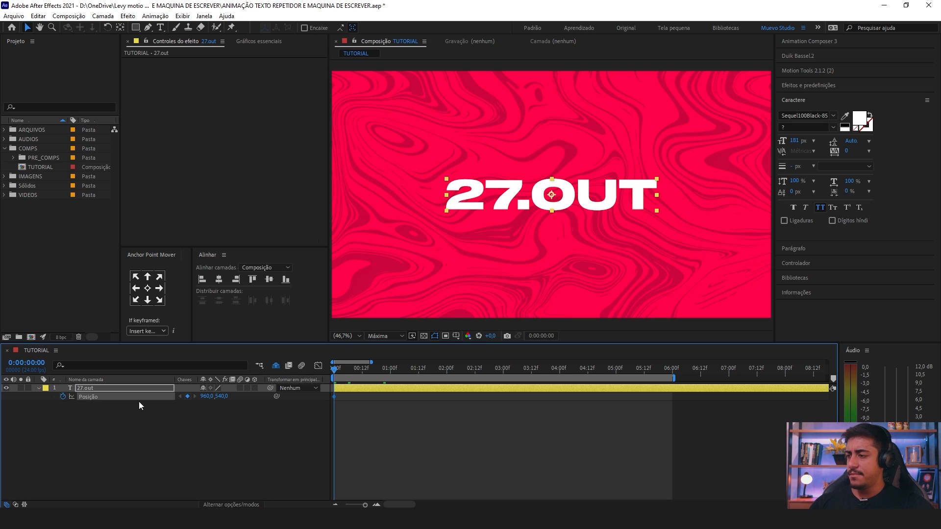
{"action": "left_click", "coordinate": [392, 374]}
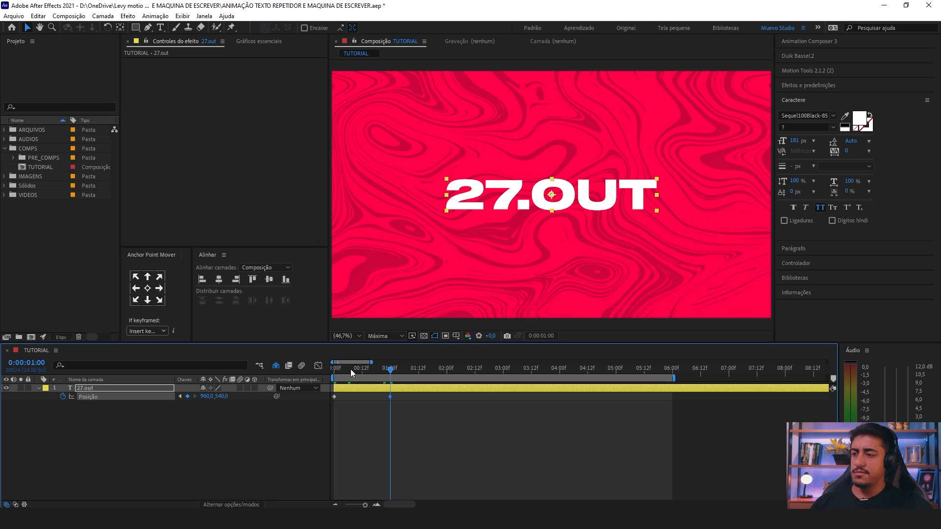
{"action": "key", "text": "Home"}
{"action": "left_click_drag", "start_coordinate": [223, 396], "coordinate": [278, 425]}
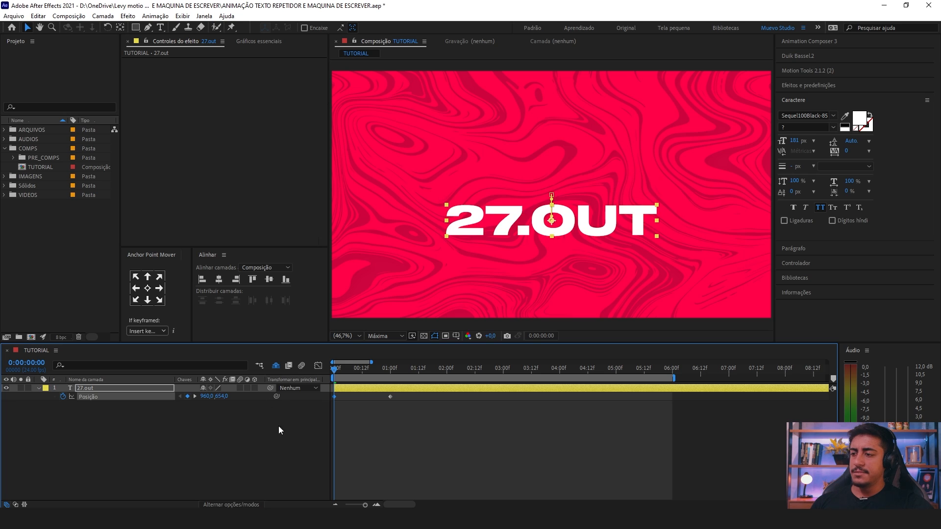
Step: Keyframe the 27.out layer's Opacity from 0% at the composition's start to 100% a few frames in
{"action": "key", "text": "shift+t"}
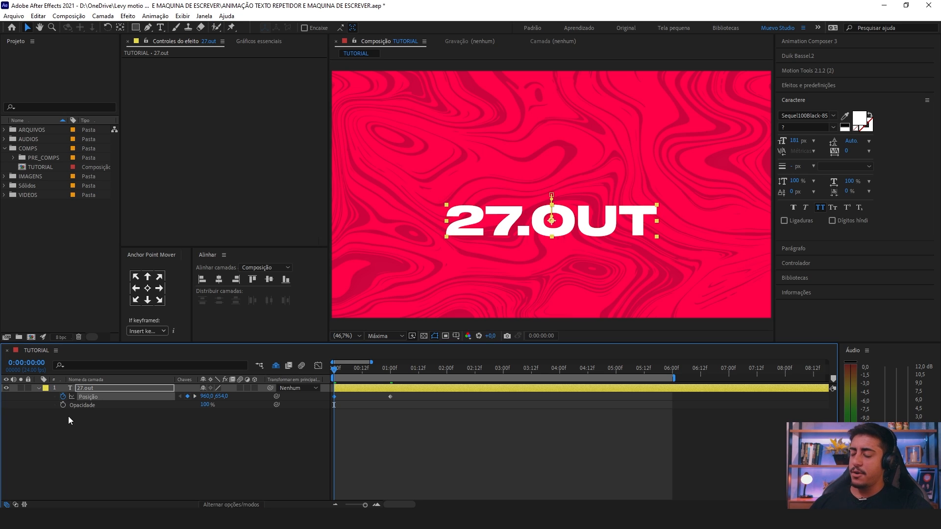
{"action": "left_click", "coordinate": [62, 405]}
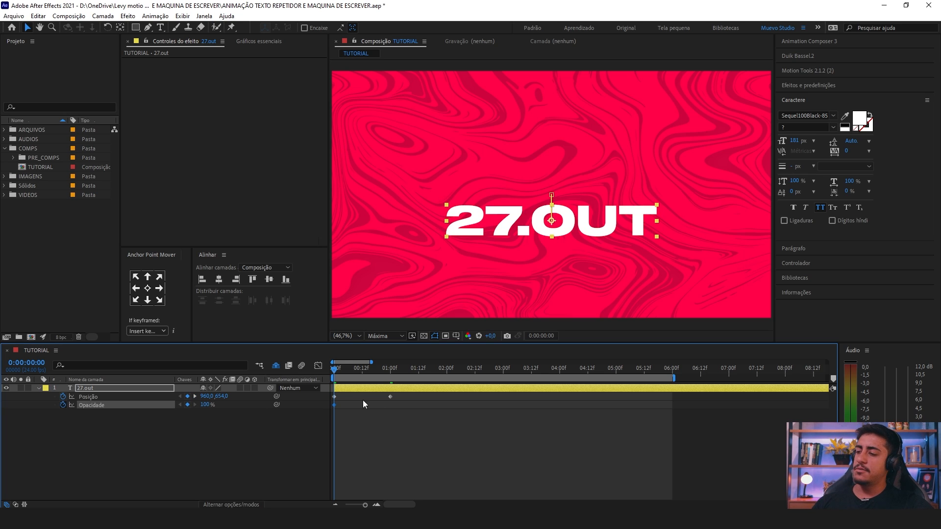
{"action": "left_click", "coordinate": [341, 375]}
{"action": "left_click", "coordinate": [188, 405]}
{"action": "key", "text": "Home"}
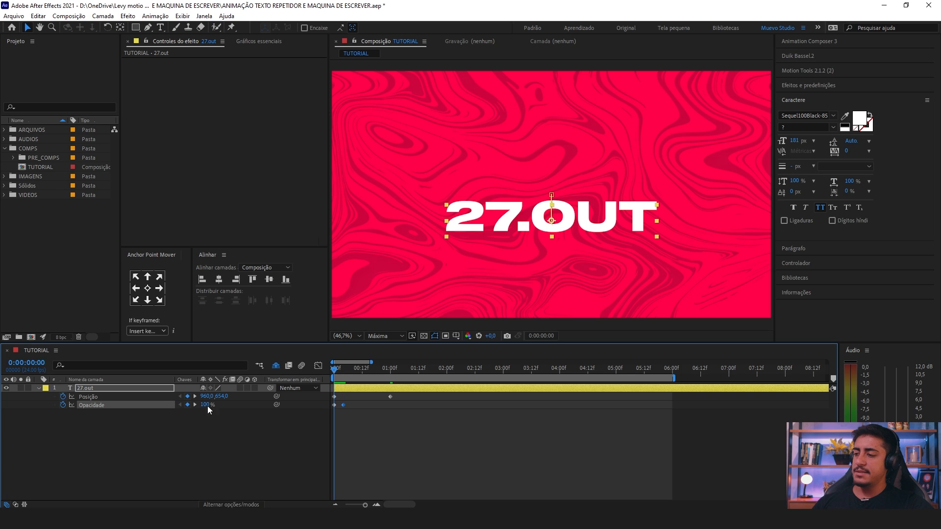
{"action": "left_click", "coordinate": [206, 405]}
{"action": "type", "text": "0"}
{"action": "key", "text": "Return"}
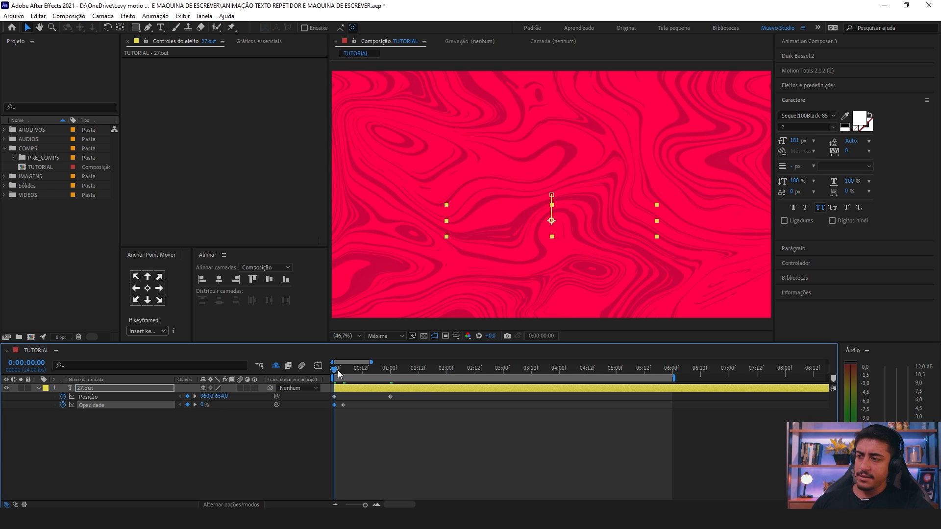
Step: Apply Easy Ease to both Position keyframes and reshape their speed graph for a fast start and a long slow-down
{"action": "left_click_drag", "start_coordinate": [336, 372], "coordinate": [316, 388]}
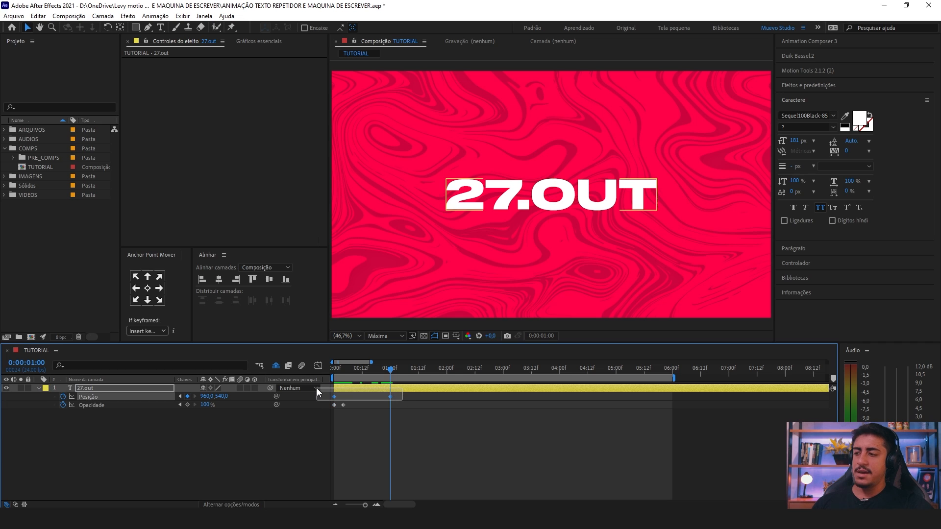
{"action": "key", "text": "F9"}
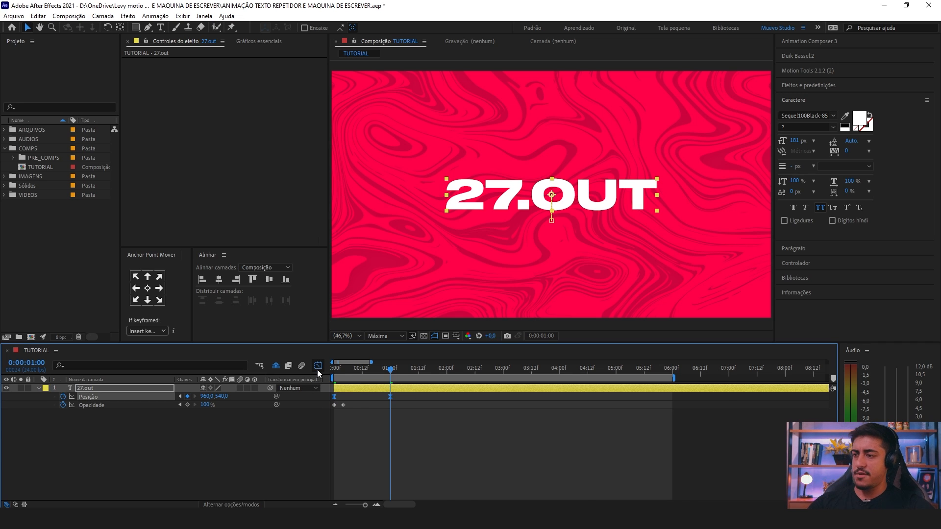
{"action": "key", "text": "shift+F3"}
{"action": "left_click_drag", "start_coordinate": [380, 478], "coordinate": [318, 480]}
{"action": "key", "text": "Home"}
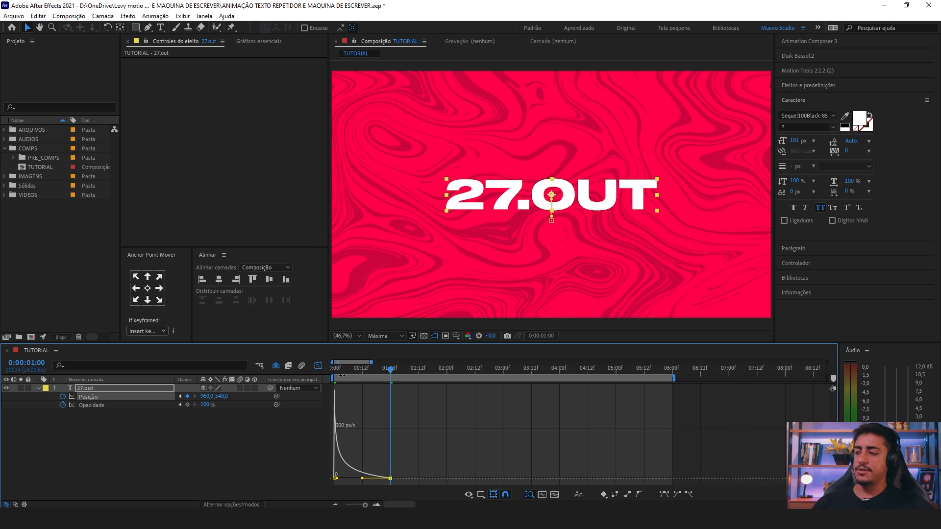
{"action": "key", "text": "shift+F3"}
{"action": "left_click", "coordinate": [248, 445]}
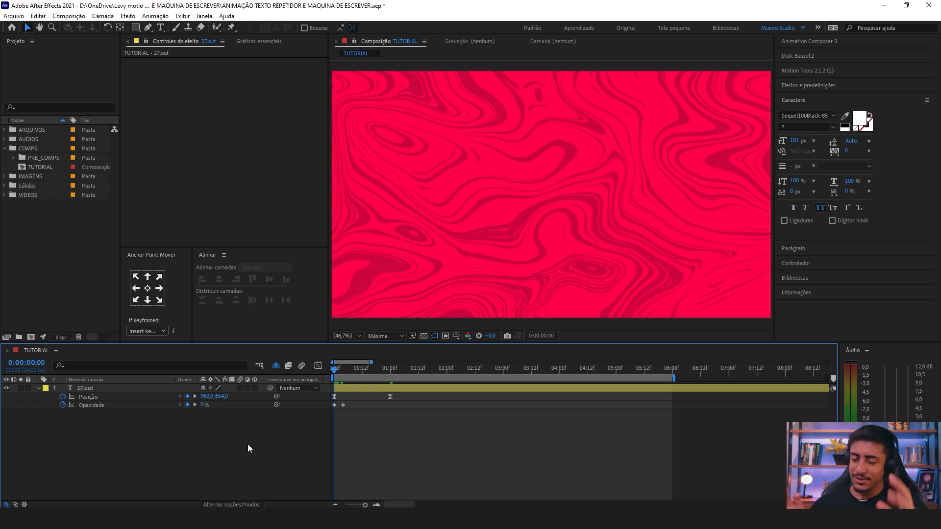
Step: Play back the title's entrance animation and remove all Position and Opacity keyframes from the 27.out layer
{"action": "key", "text": "space"}
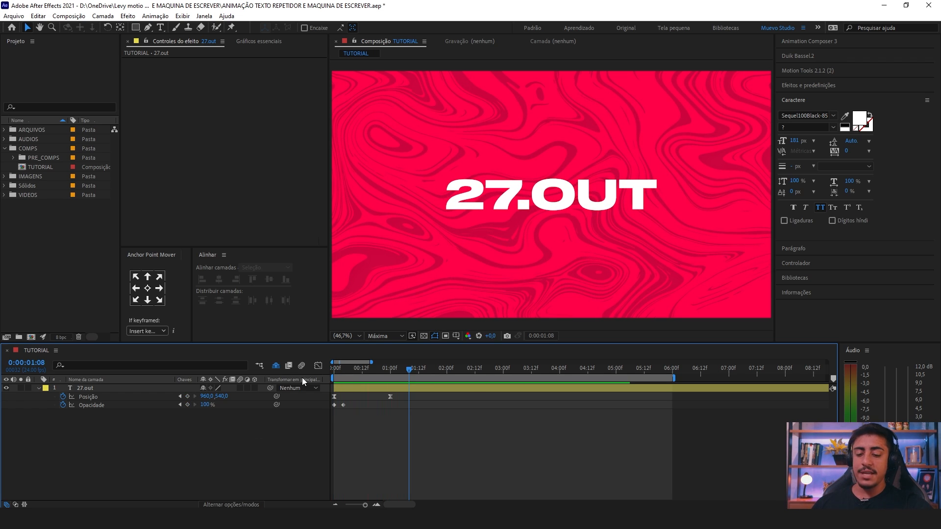
{"action": "left_click", "coordinate": [103, 389]}
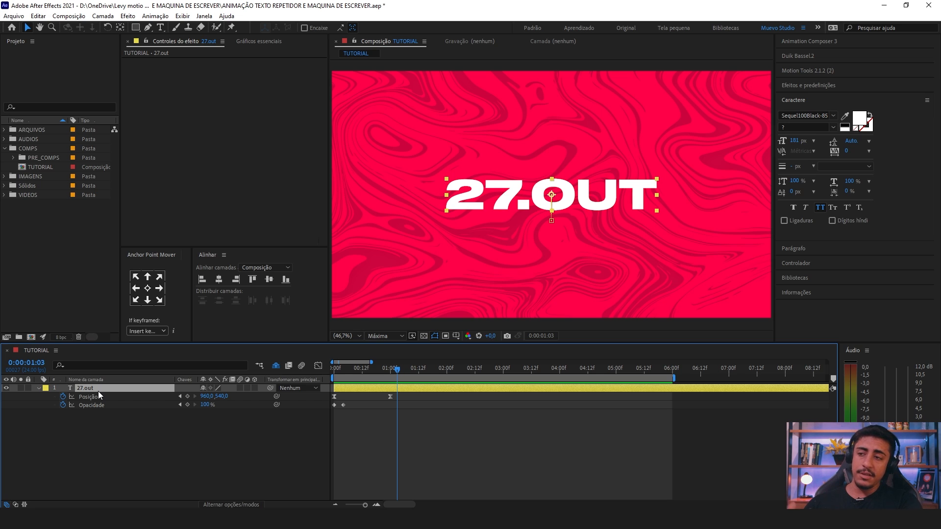
{"action": "key", "text": "space"}
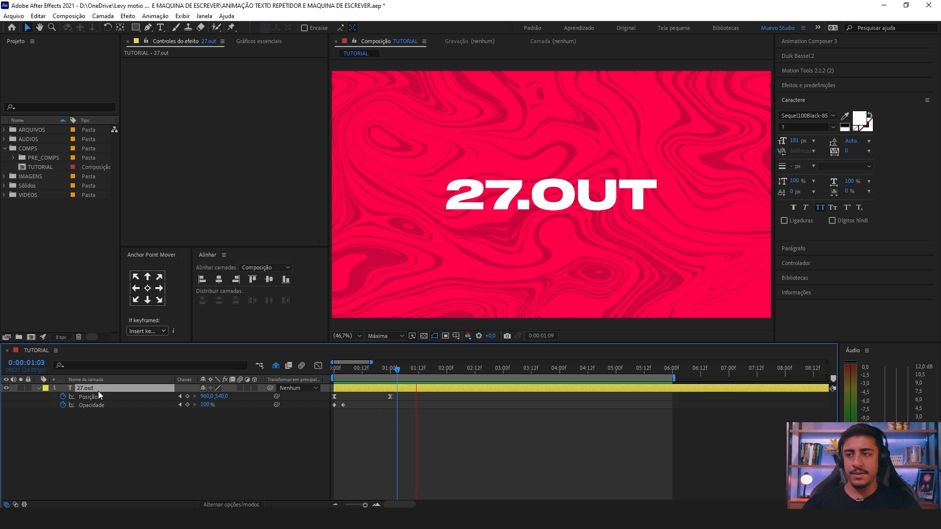
{"action": "key", "text": "space"}
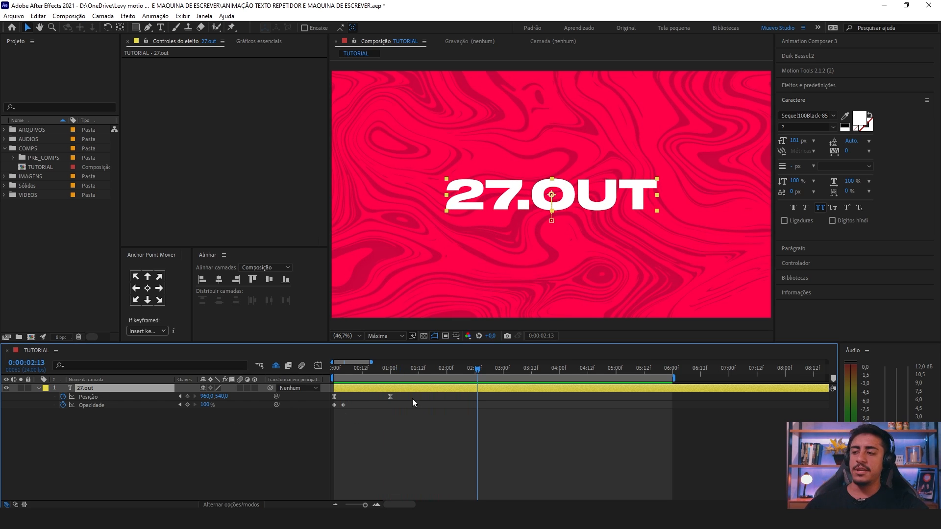
{"action": "left_click", "coordinate": [63, 397]}
{"action": "left_click", "coordinate": [62, 405]}
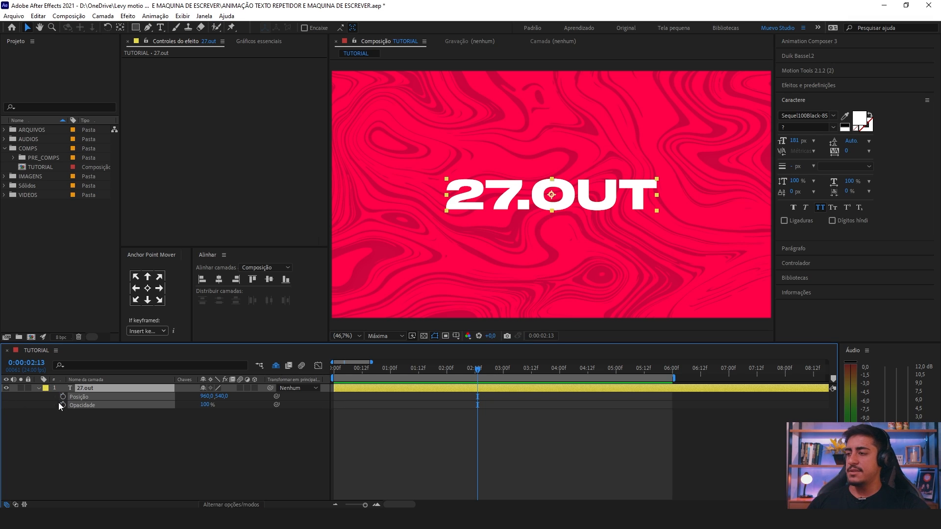
Step: Expand the 27.out layer's Texto group and add a text animator with the Posição property
{"action": "left_click", "coordinate": [39, 388]}
{"action": "left_click", "coordinate": [39, 388]}
{"action": "left_click", "coordinate": [46, 404]}
{"action": "left_click", "coordinate": [47, 397]}
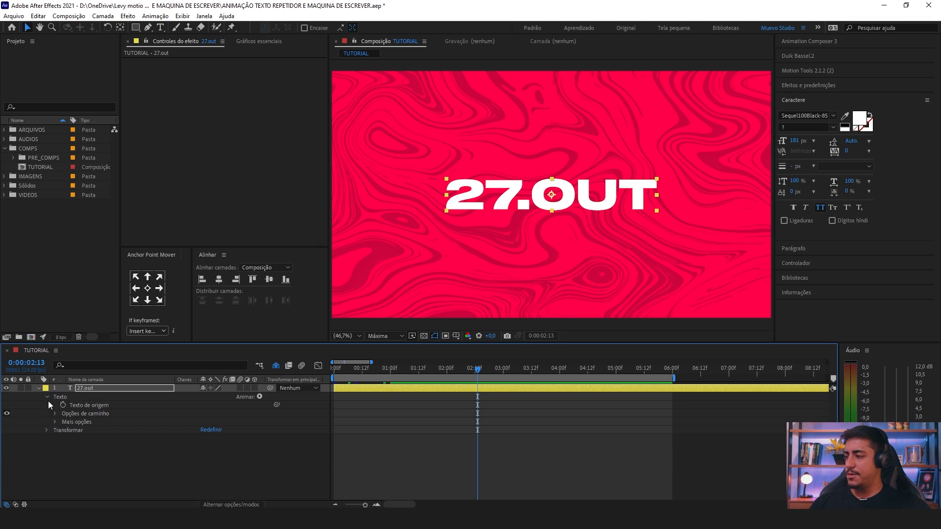
{"action": "left_click", "coordinate": [70, 398]}
{"action": "left_click", "coordinate": [259, 397]}
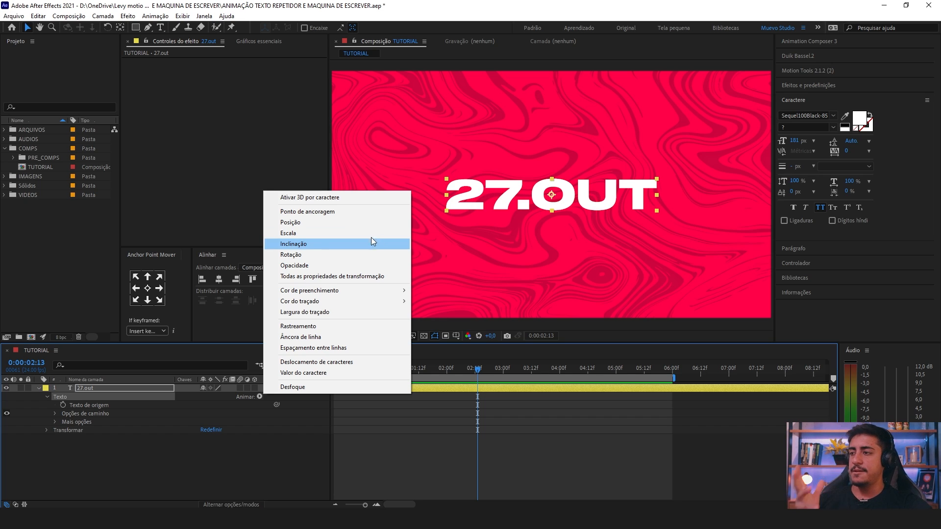
{"action": "left_click", "coordinate": [294, 223]}
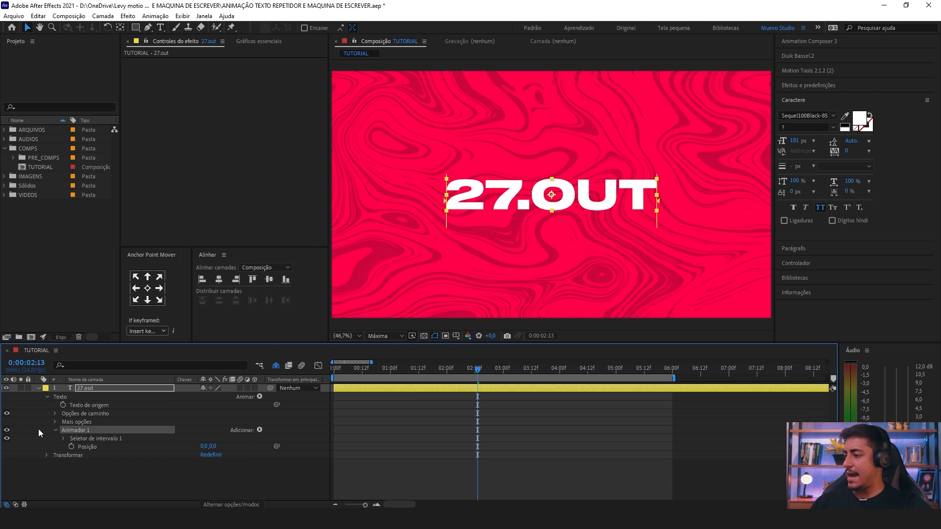
Step: Expand Animador 1's range selector and set the animator's Posição to 0, 134 so the text sits lower
{"action": "left_click", "coordinate": [83, 430]}
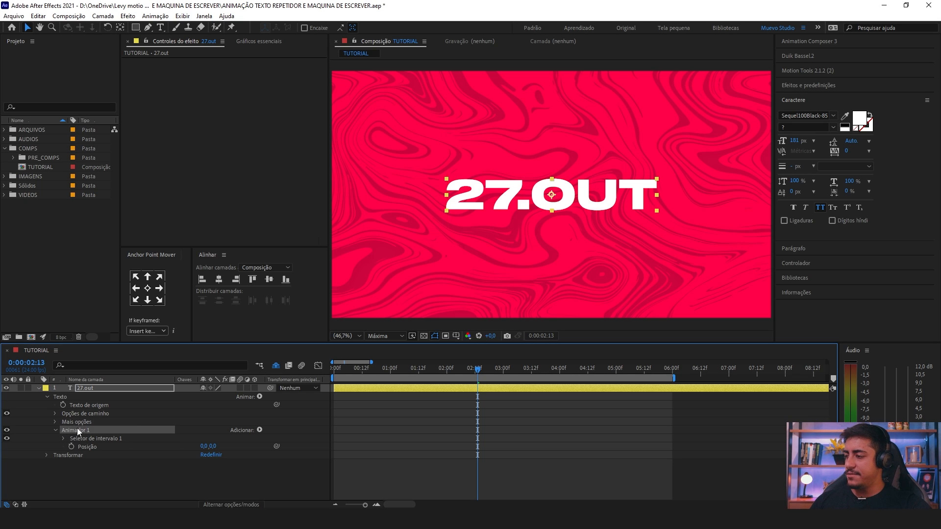
{"action": "left_click", "coordinate": [62, 440]}
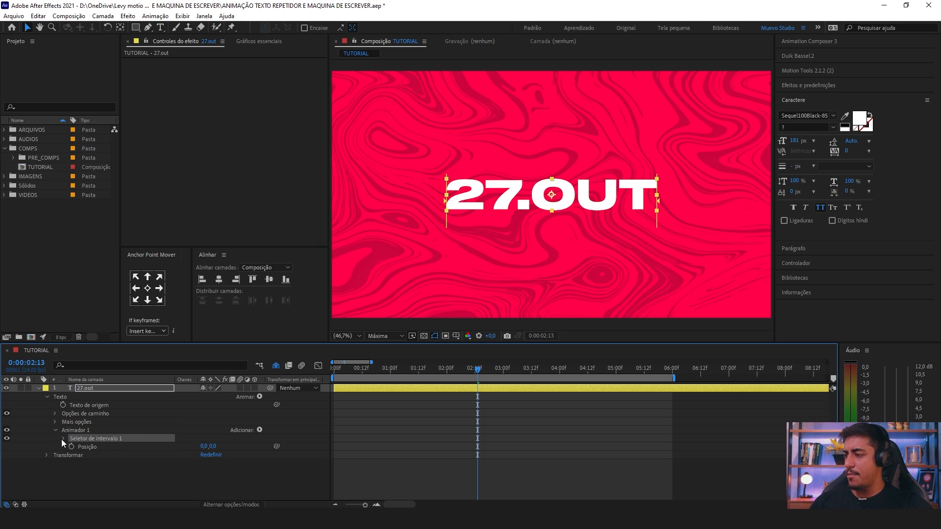
{"action": "left_click", "coordinate": [63, 439]}
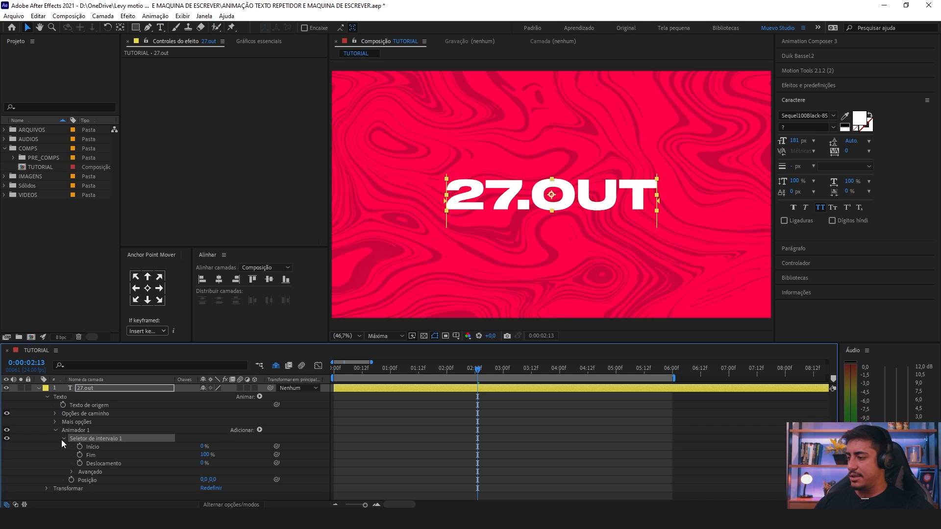
{"action": "left_click", "coordinate": [96, 456]}
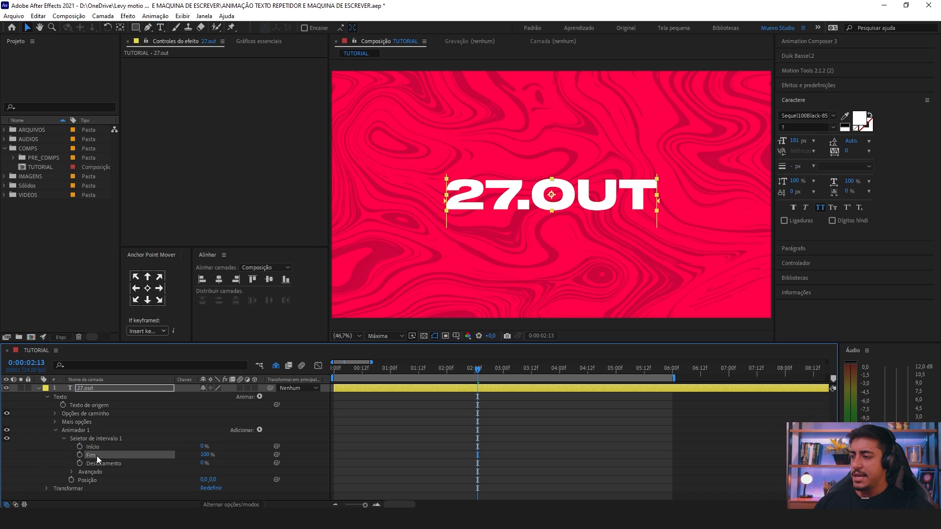
{"action": "left_click", "coordinate": [99, 448]}
{"action": "left_click", "coordinate": [97, 454]}
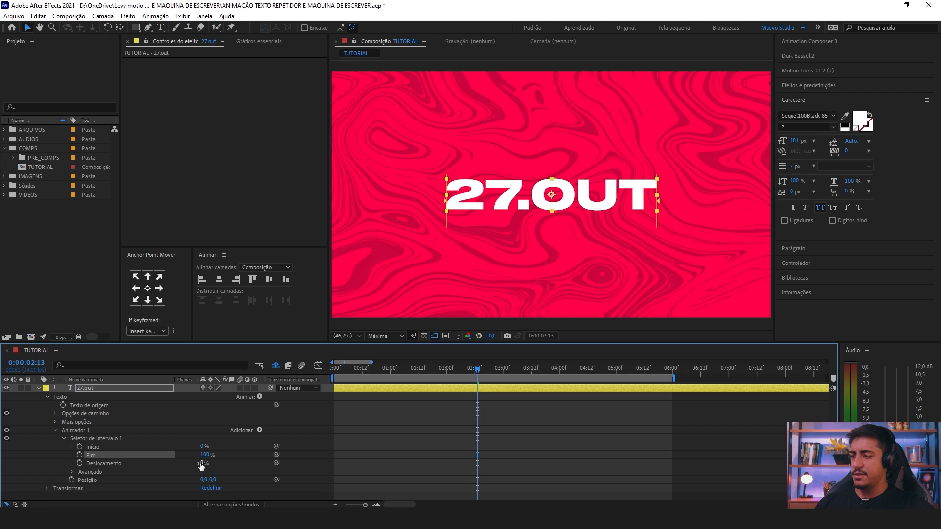
{"action": "left_click", "coordinate": [90, 472]}
{"action": "left_click", "coordinate": [92, 478]}
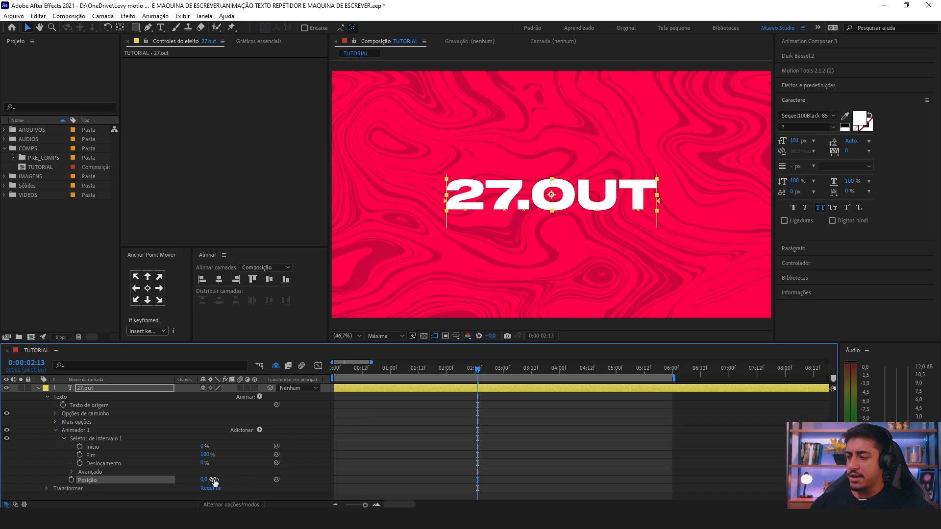
{"action": "left_click_drag", "start_coordinate": [213, 480], "coordinate": [218, 480]}
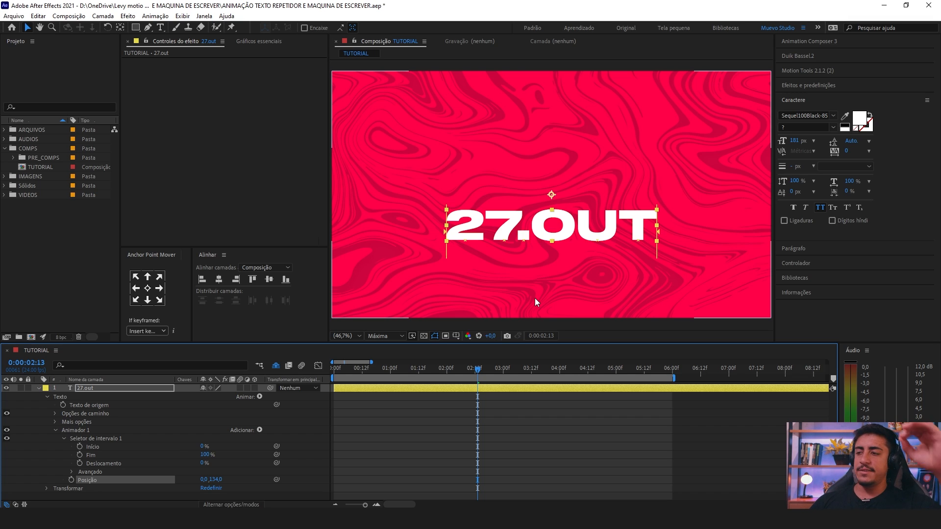
Step: Scrub the Início value of Animador 1's range selector to test its effect on the letters, and reset it to 0%
{"action": "left_click", "coordinate": [97, 441]}
{"action": "left_click", "coordinate": [97, 454]}
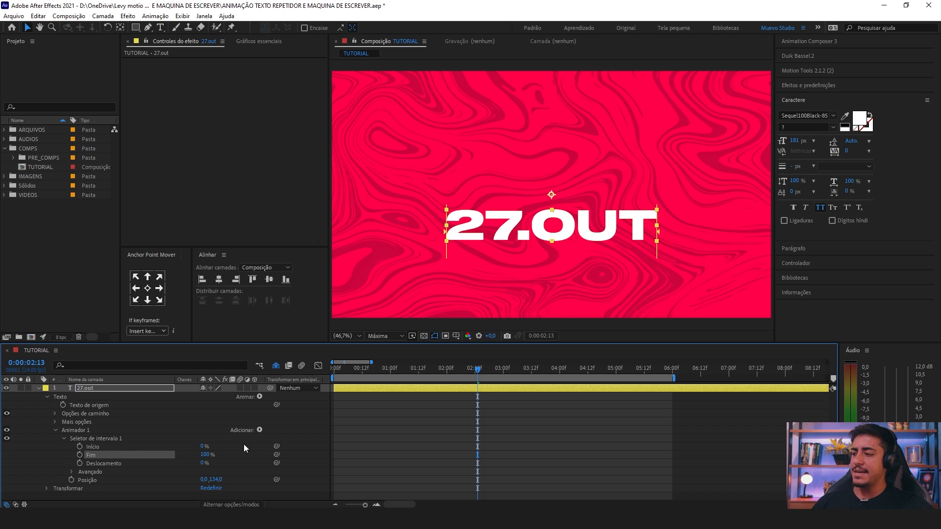
{"action": "left_click", "coordinate": [482, 439]}
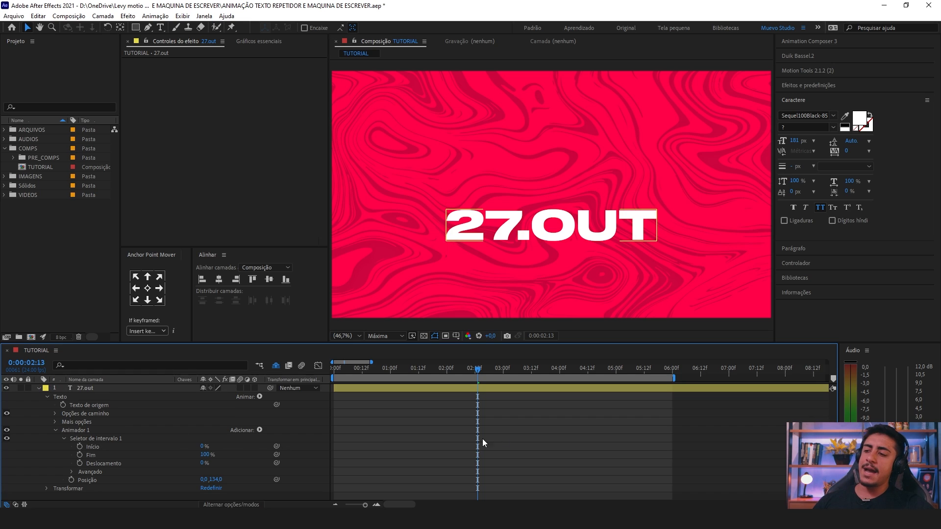
{"action": "mouse_move", "coordinate": [203, 447]}
{"action": "left_mouse_down"}
{"action": "mouse_move", "coordinate": [302, 443]}
{"action": "mouse_move", "coordinate": [206, 448]}
{"action": "left_mouse_up"}
{"action": "left_click", "coordinate": [203, 447]}
{"action": "type", "text": "0"}
{"action": "key", "text": "Tab"}
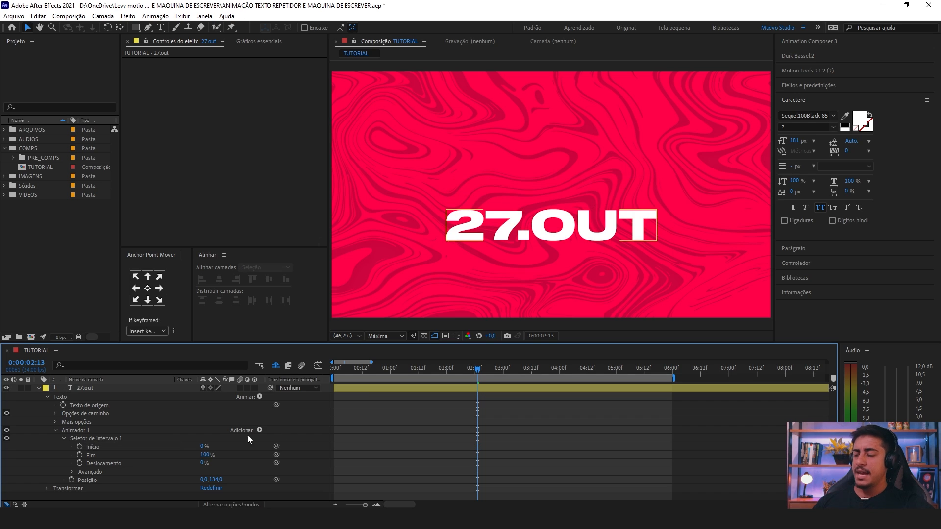
Step: Keyframe Início in Animador 1's range selector from 0% at the composition's start to 100% at 1 second
{"action": "left_click_drag", "start_coordinate": [389, 369], "coordinate": [323, 376]}
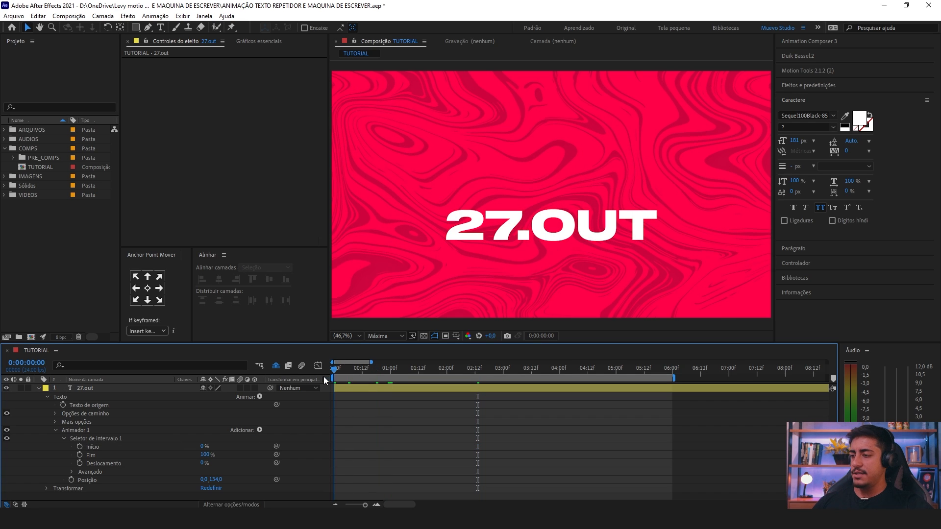
{"action": "left_click", "coordinate": [80, 446]}
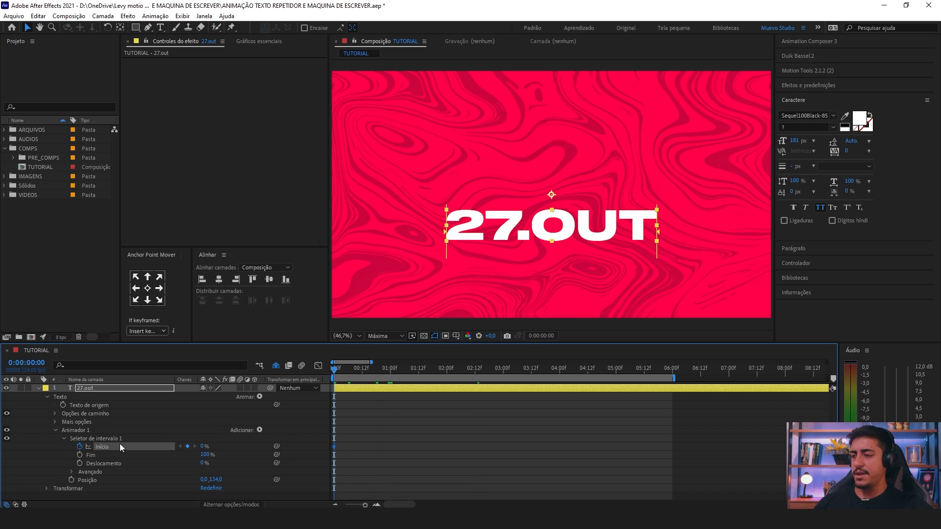
{"action": "left_click_drag", "start_coordinate": [337, 378], "coordinate": [390, 377]}
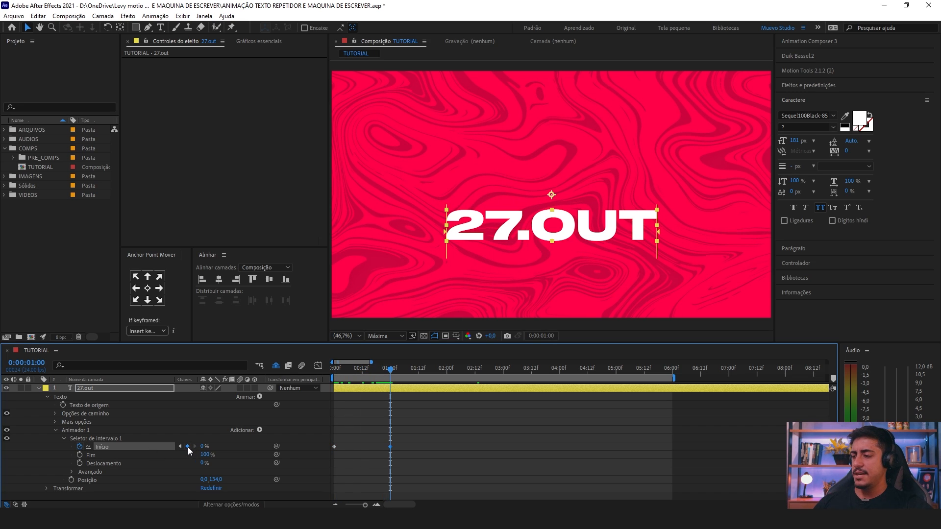
{"action": "left_click_drag", "start_coordinate": [202, 447], "coordinate": [265, 448]}
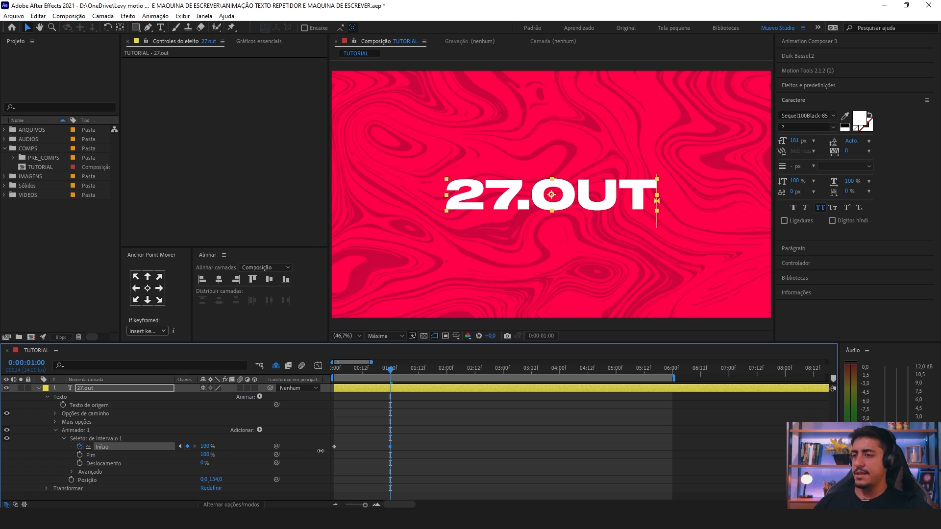
Step: Play back the letter-by-letter Posição animation and return to the composition's start to review the Início keyframes
{"action": "left_click_drag", "start_coordinate": [390, 368], "coordinate": [275, 369]}
{"action": "key", "text": "space"}
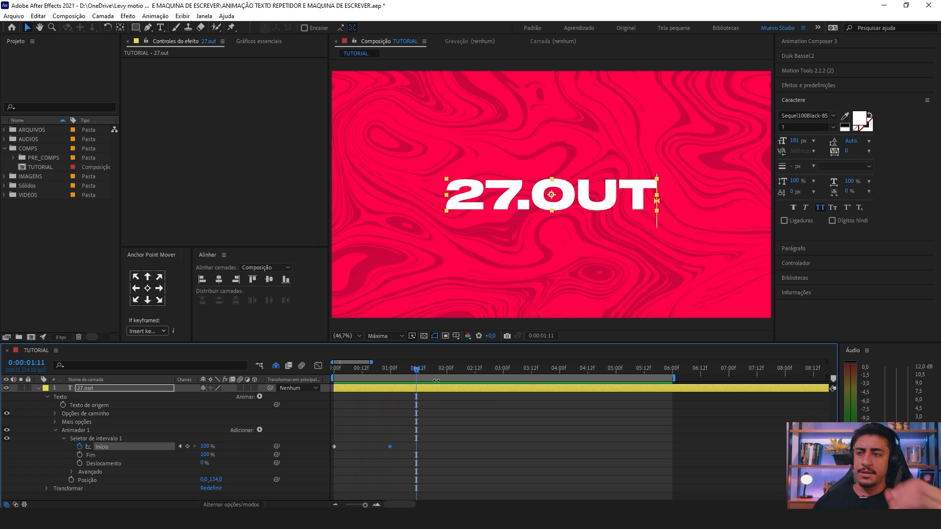
{"action": "left_click", "coordinate": [396, 368]}
{"action": "left_click_drag", "start_coordinate": [411, 416], "coordinate": [331, 452]}
{"action": "left_click_drag", "start_coordinate": [390, 368], "coordinate": [309, 373]}
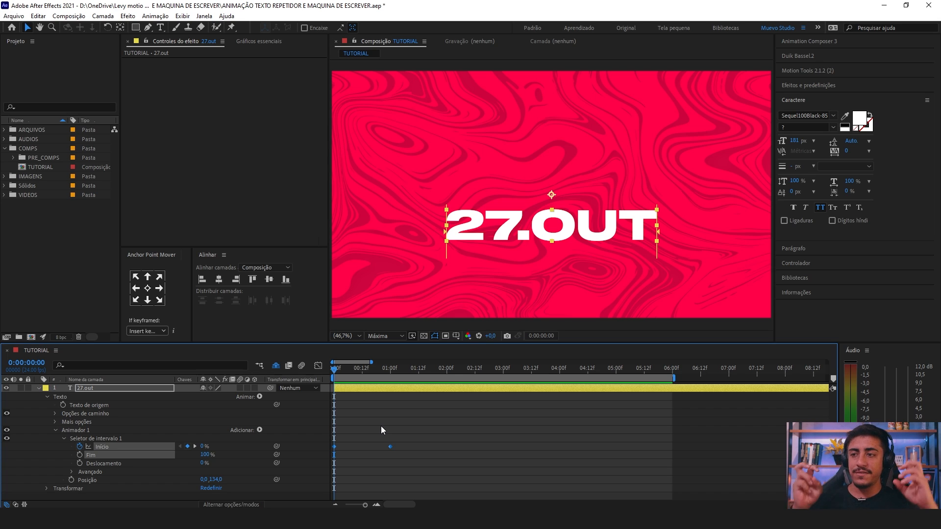
{"action": "left_click_drag", "start_coordinate": [343, 375], "coordinate": [335, 376]}
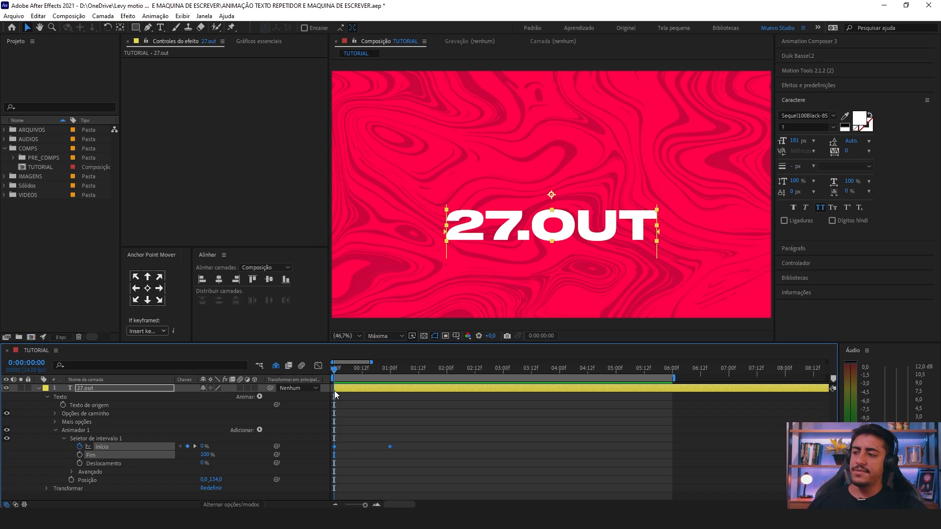
{"action": "left_click_drag", "start_coordinate": [434, 432], "coordinate": [322, 457]}
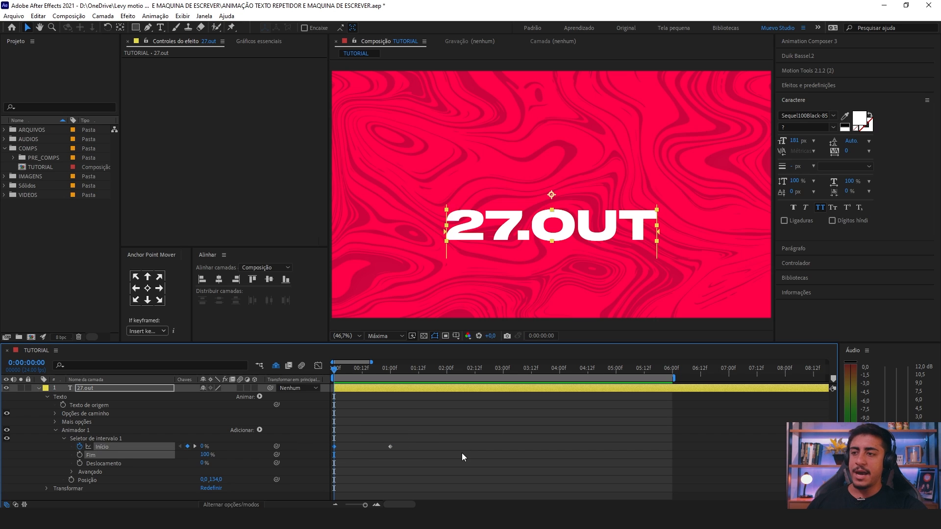
{"action": "left_click", "coordinate": [462, 454]}
Step: Add a second text animator with the Opacidade property to the 27.out layer's Texto group
{"action": "left_click", "coordinate": [616, 234]}
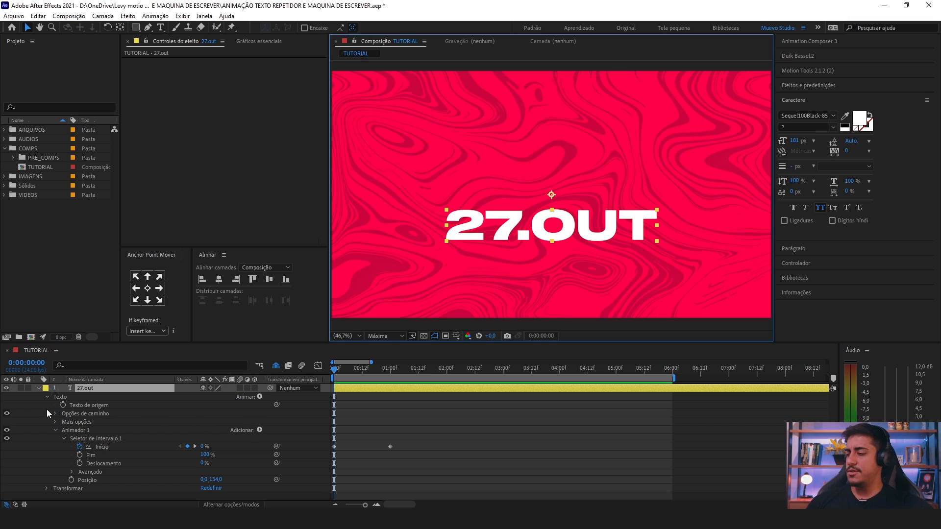
{"action": "left_click", "coordinate": [70, 402]}
{"action": "left_click", "coordinate": [66, 396]}
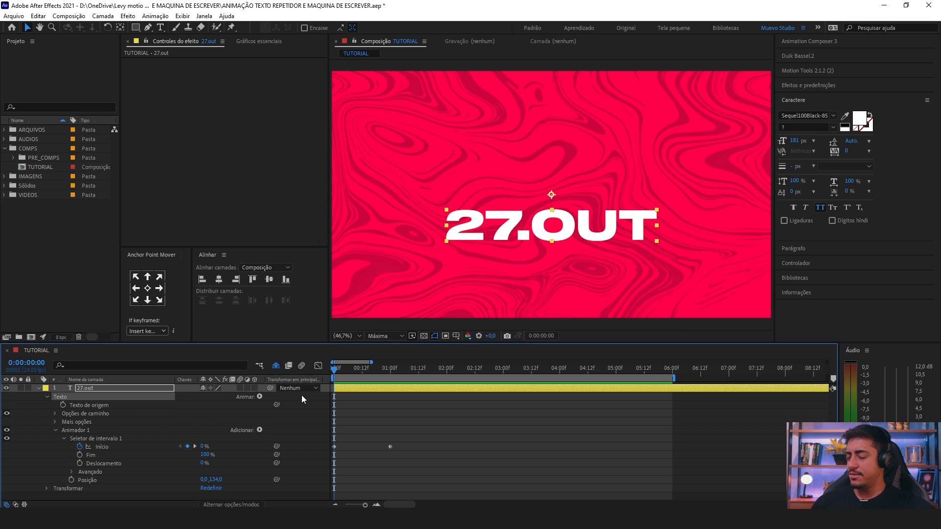
{"action": "left_click", "coordinate": [260, 396]}
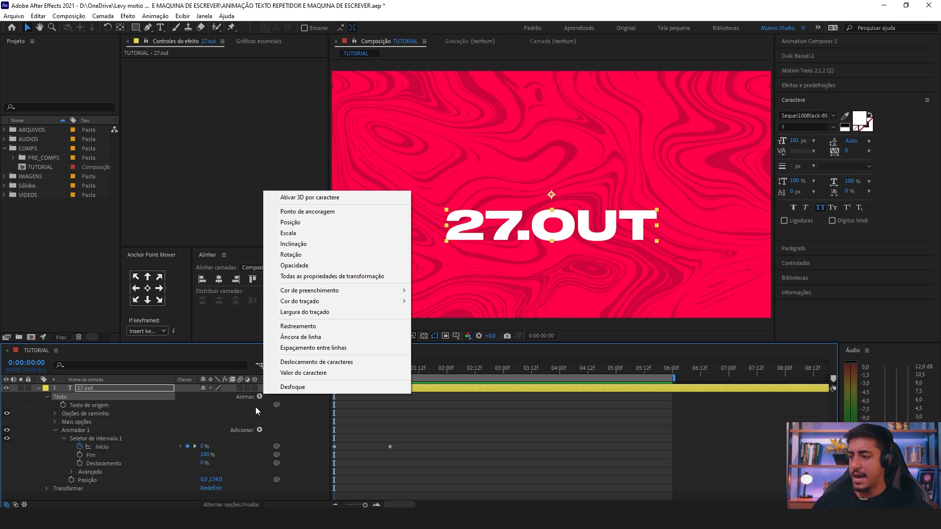
{"action": "left_click", "coordinate": [306, 266]}
{"action": "scroll", "coordinate": [133, 417], "scroll_direction": "down", "scroll_amount": 1}
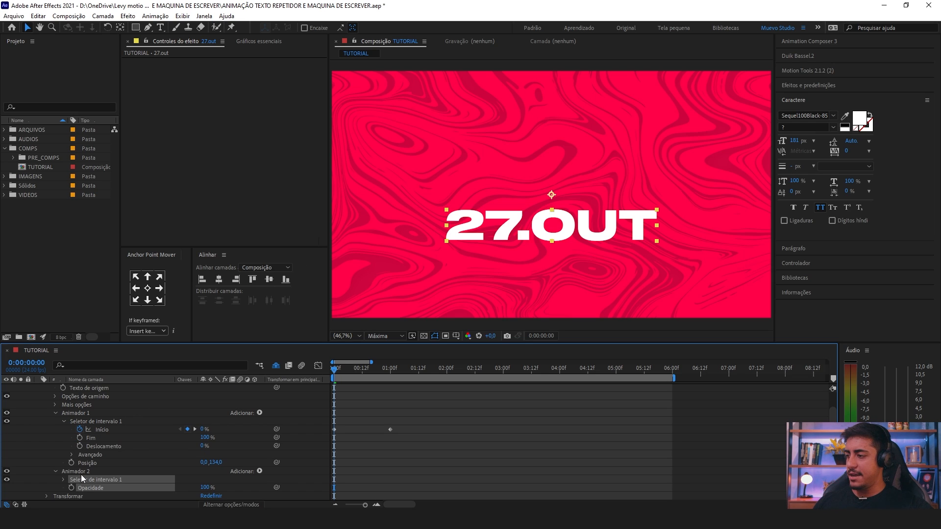
Step: Expand Animador 2's range selector, set the animator's Opacidade to 0%, and preview the result
{"action": "left_click", "coordinate": [122, 471]}
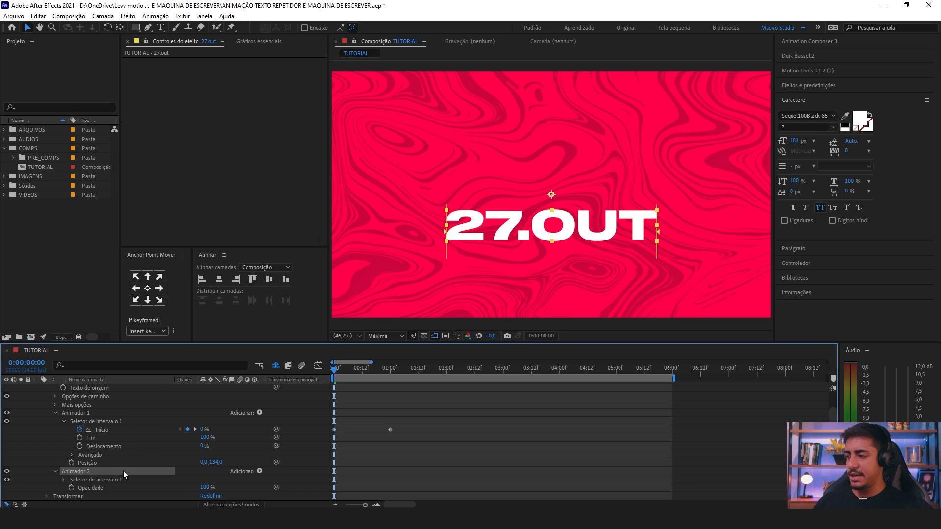
{"action": "left_click", "coordinate": [64, 479]}
{"action": "left_click", "coordinate": [83, 490]}
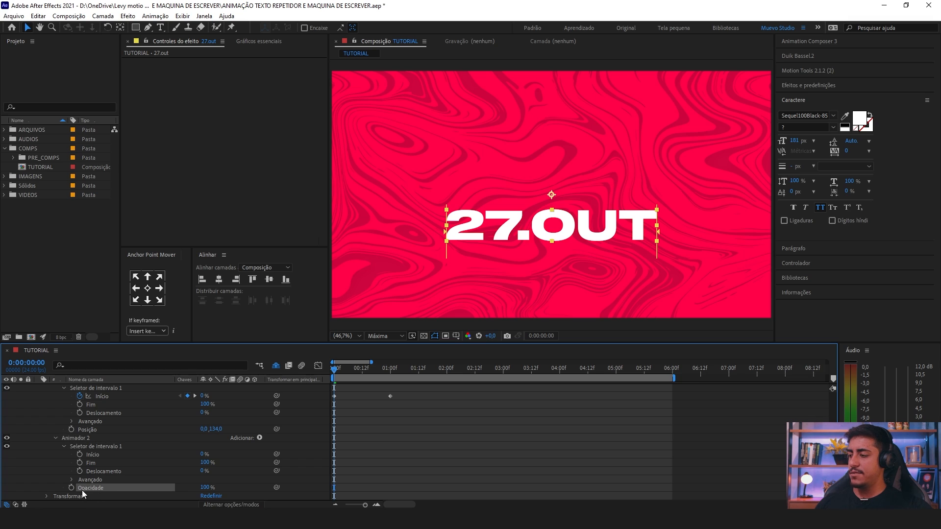
{"action": "left_click_drag", "start_coordinate": [205, 487], "coordinate": [328, 487]}
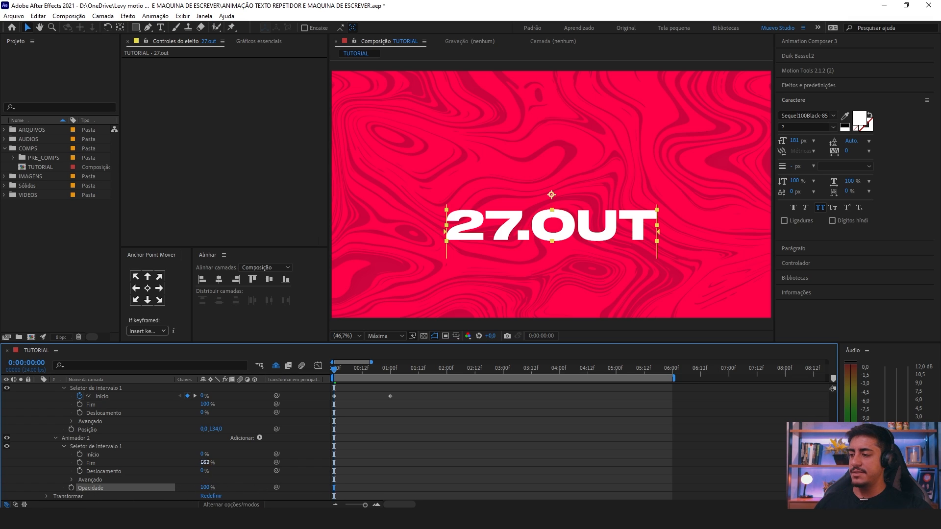
{"action": "left_click_drag", "start_coordinate": [205, 463], "coordinate": [309, 462]}
{"action": "left_click_drag", "start_coordinate": [205, 489], "coordinate": [115, 488]}
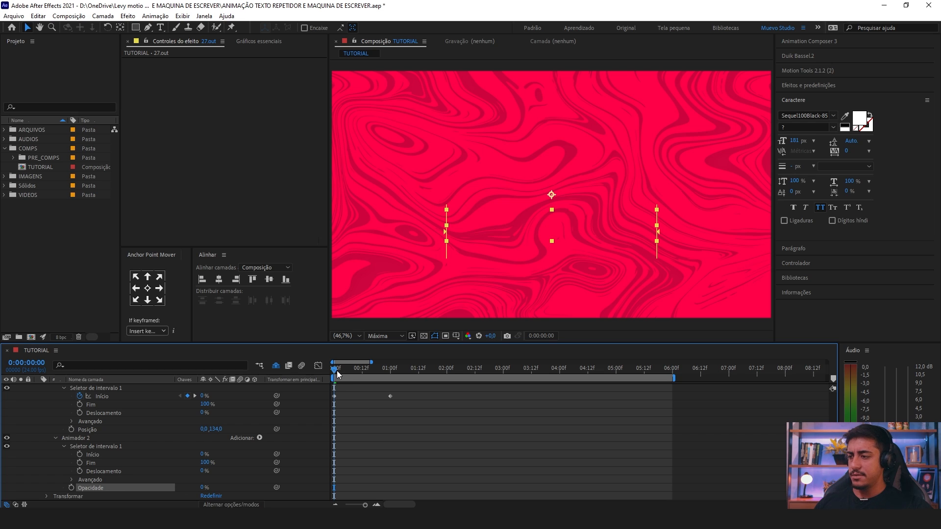
{"action": "key", "text": "space"}
{"action": "key", "text": "space"}
Step: Keyframe Início in Animador 2's range selector from 0% at the composition's start to 100% at 1 second
{"action": "left_click", "coordinate": [63, 455]}
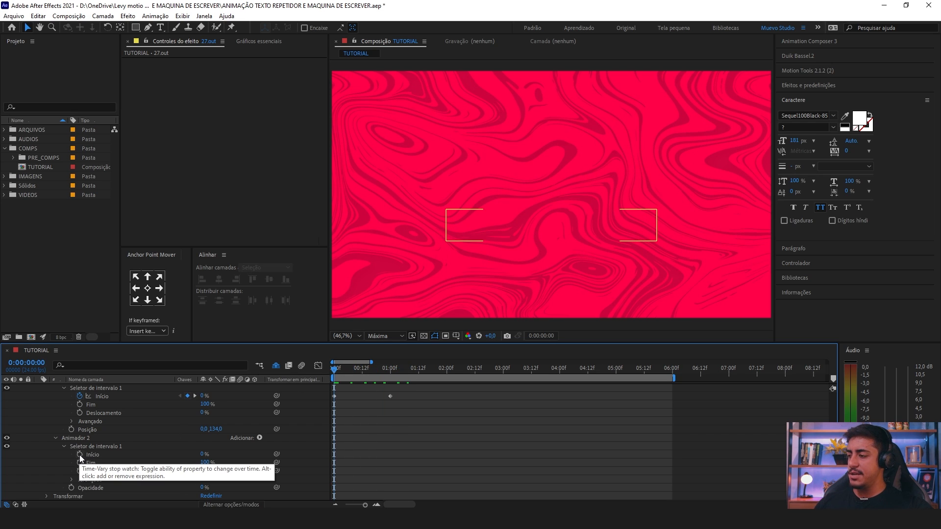
{"action": "left_click", "coordinate": [80, 455]}
{"action": "left_click_drag", "start_coordinate": [340, 373], "coordinate": [387, 379]}
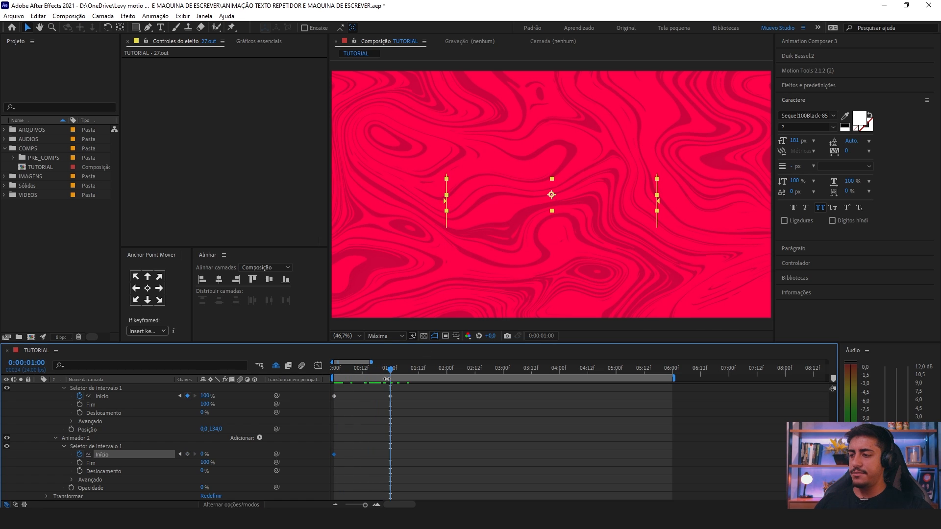
{"action": "left_click_drag", "start_coordinate": [204, 454], "coordinate": [276, 454]}
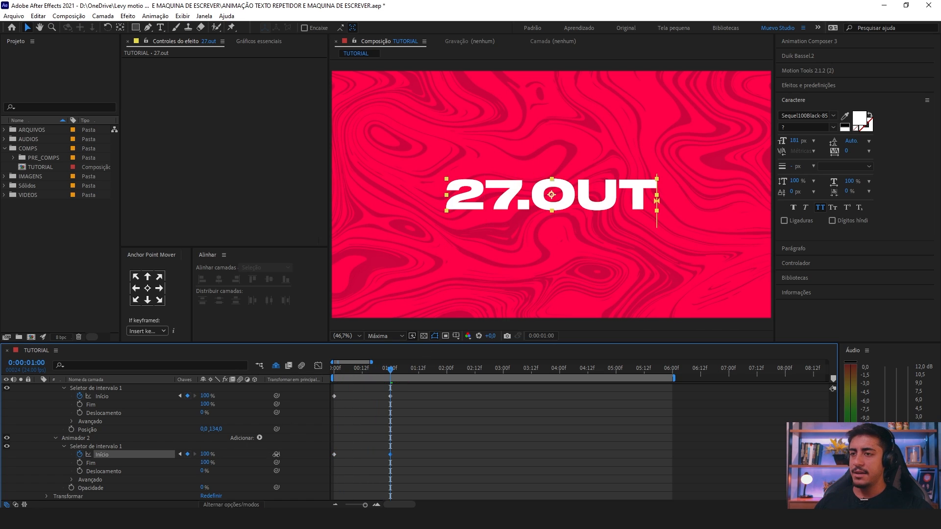
Step: Play back the combined Posição and Opacidade text animation from the composition's start
{"action": "key", "text": "Home"}
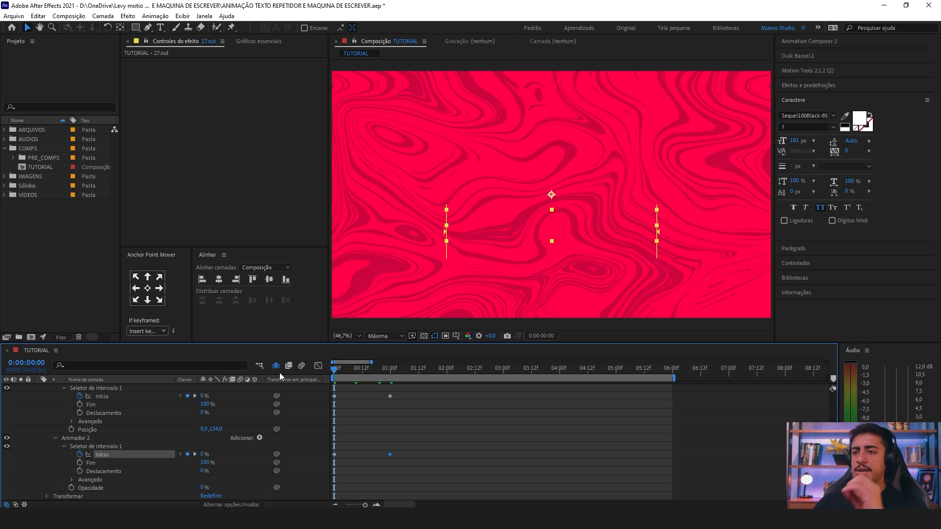
{"action": "key", "text": "space"}
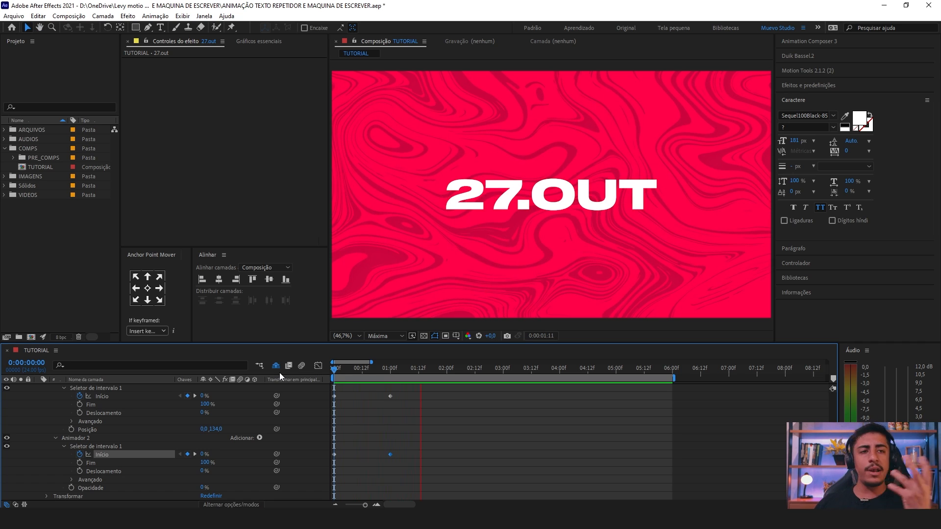
{"action": "key", "text": "space"}
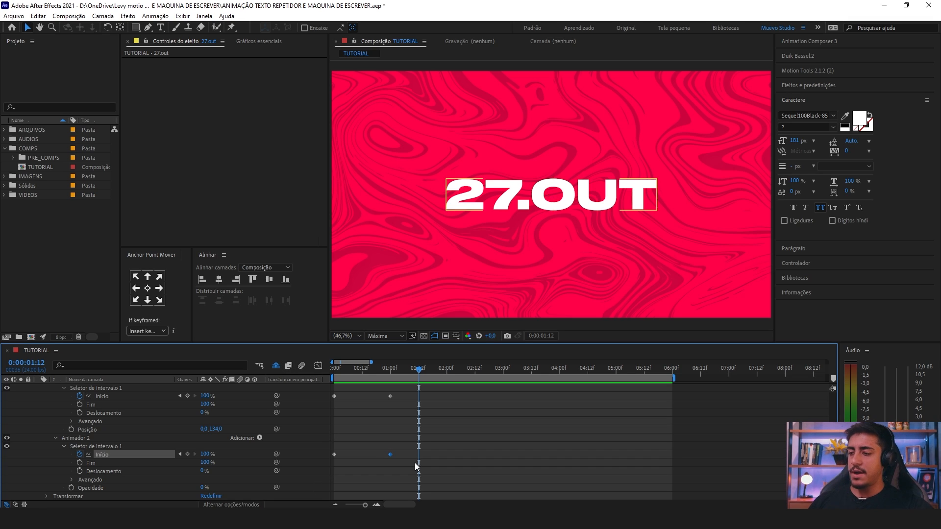
Step: Apply Easy Ease to all Início keyframes of both Animador 1 and Animador 2
{"action": "left_click_drag", "start_coordinate": [415, 463], "coordinate": [327, 393]}
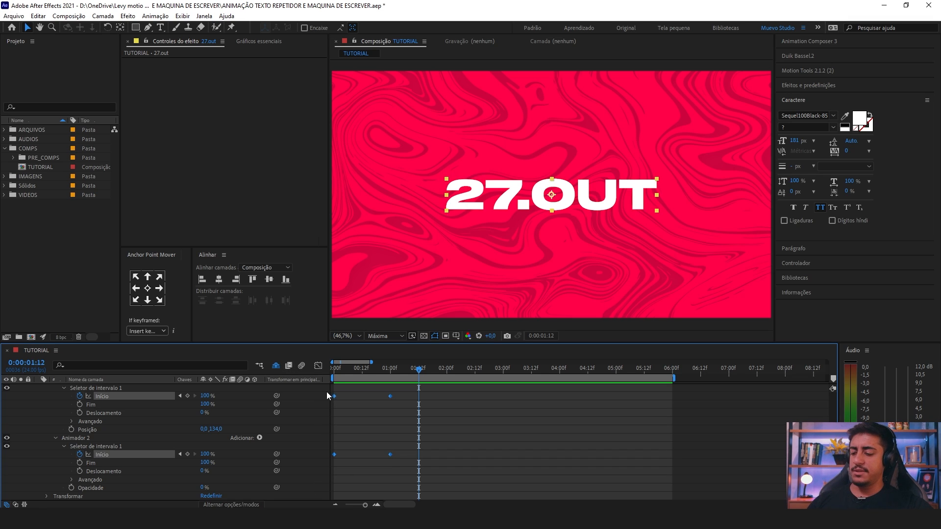
{"action": "scroll", "coordinate": [369, 444], "scroll_direction": "up", "scroll_amount": 3}
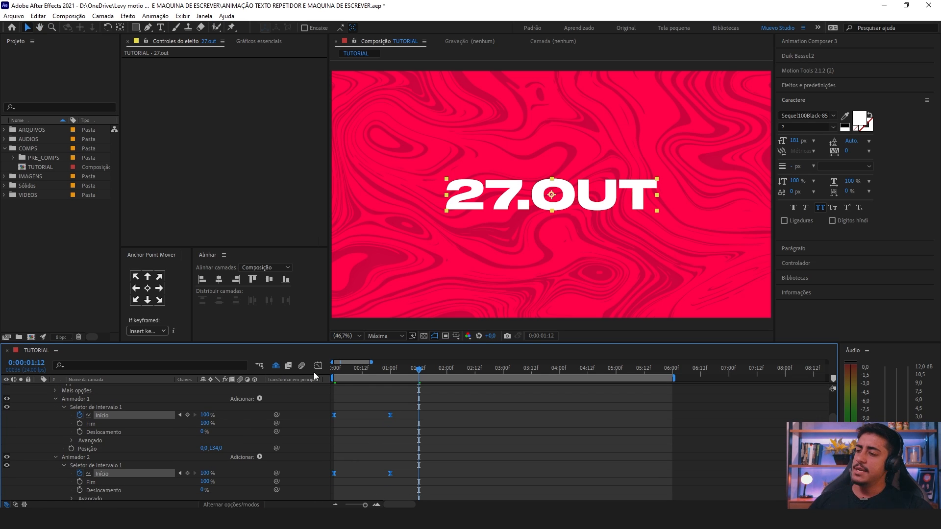
{"action": "key", "text": "F9"}
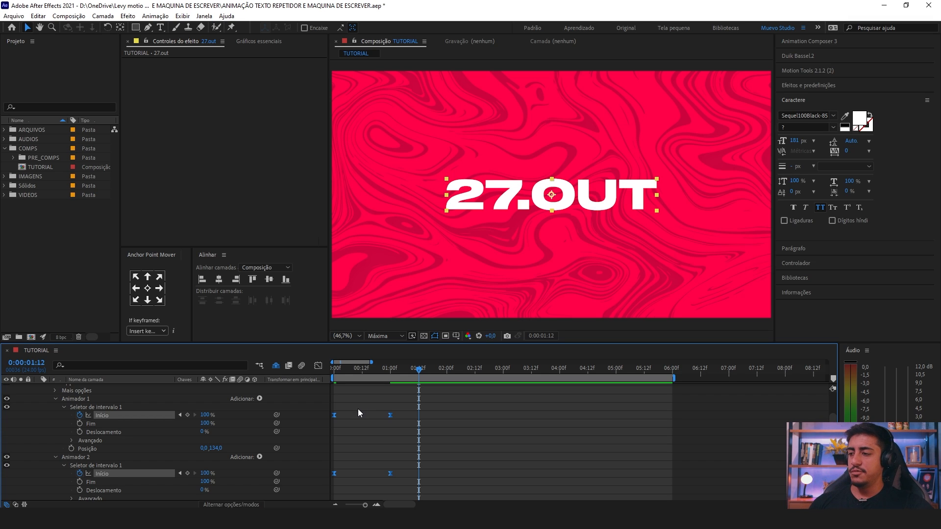
Step: Reshape the speed curve of both Início animations to peak early with a long ease-out, and preview the result
{"action": "left_click", "coordinate": [322, 367]}
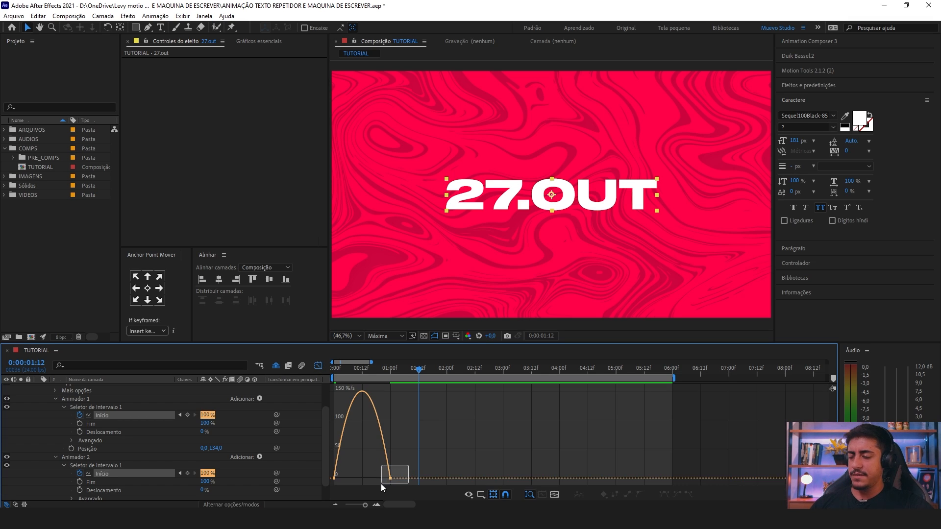
{"action": "left_click_drag", "start_coordinate": [379, 484], "coordinate": [347, 478]}
{"action": "key", "text": "space"}
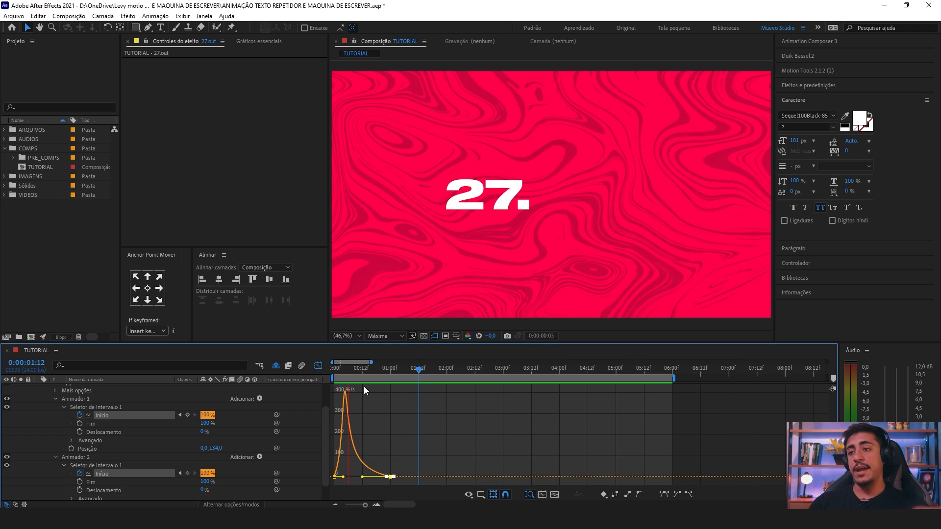
{"action": "key", "text": "space"}
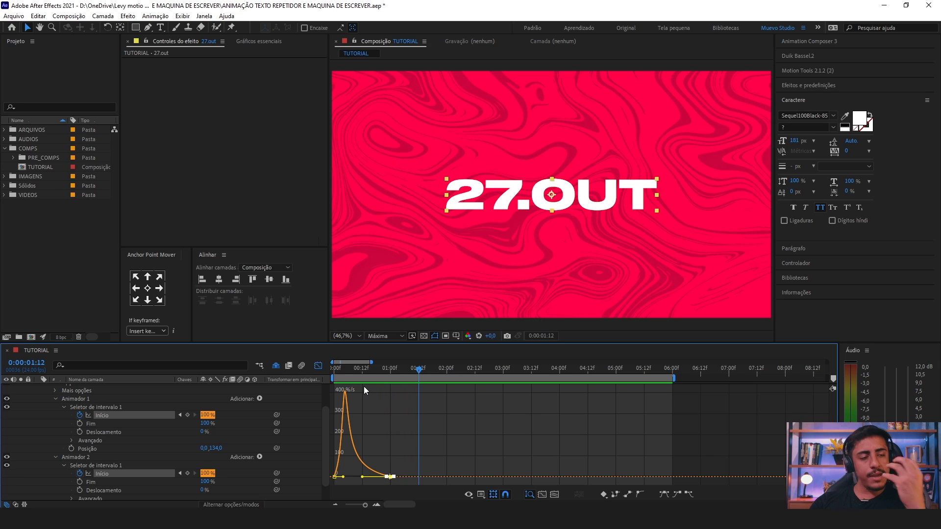
{"action": "left_click", "coordinate": [333, 375]}
{"action": "left_click_drag", "start_coordinate": [333, 375], "coordinate": [389, 389]}
{"action": "left_click", "coordinate": [319, 366]}
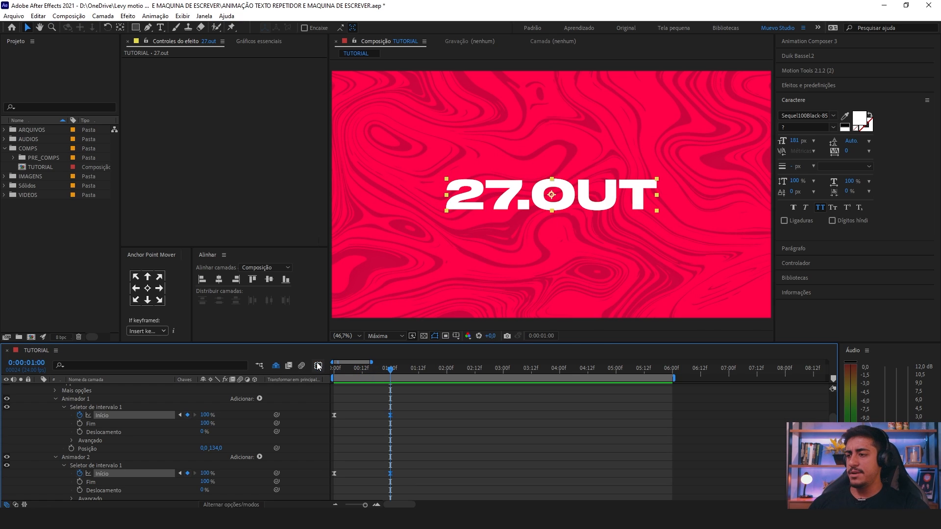
{"action": "scroll", "coordinate": [374, 422], "scroll_direction": "down", "scroll_amount": 2}
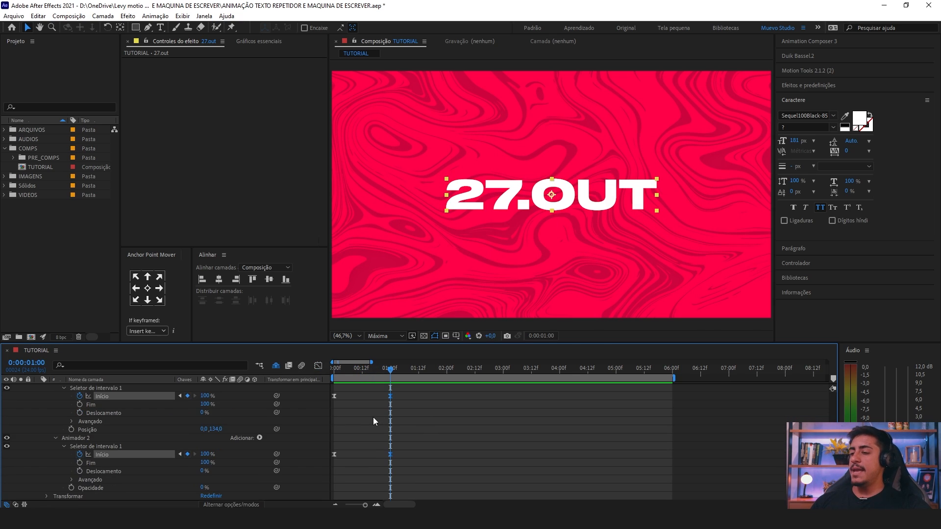
{"action": "left_click", "coordinate": [312, 414]}
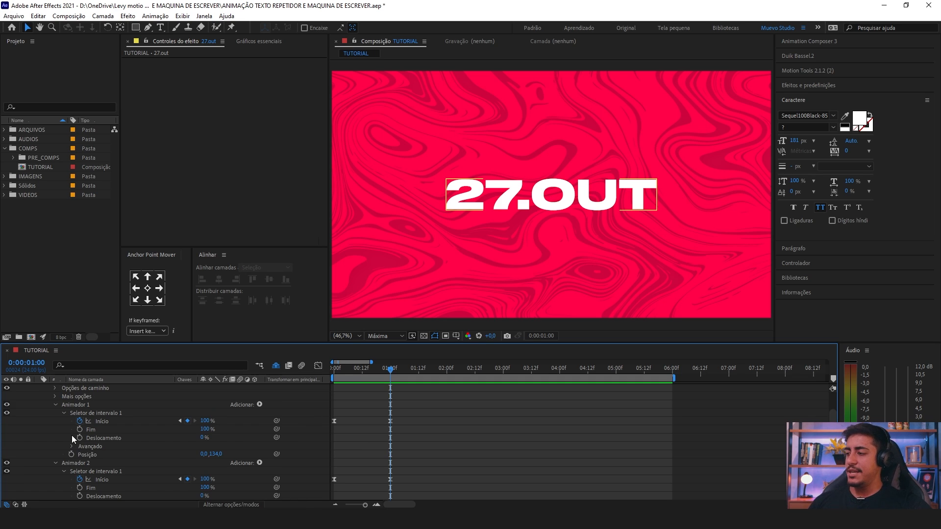
{"action": "scroll", "coordinate": [93, 439], "scroll_direction": "up", "scroll_amount": 2}
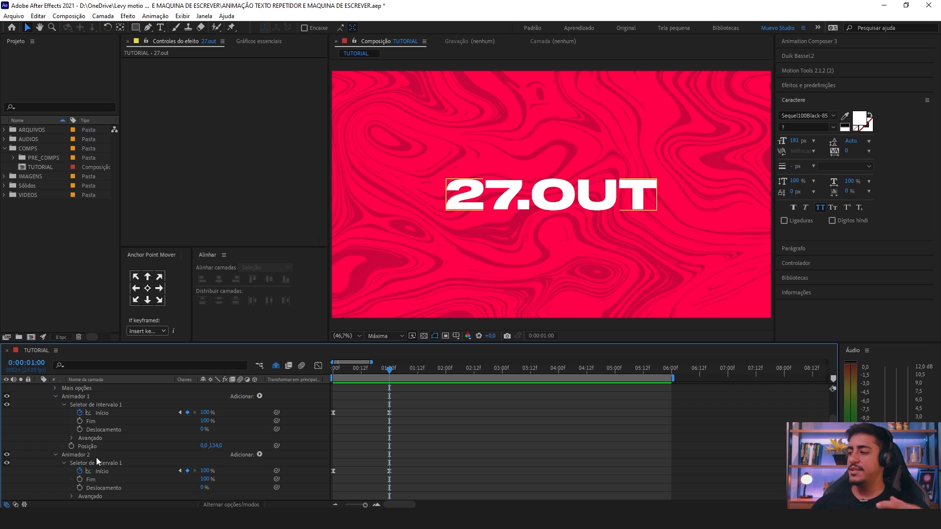
{"action": "left_click", "coordinate": [96, 397]}
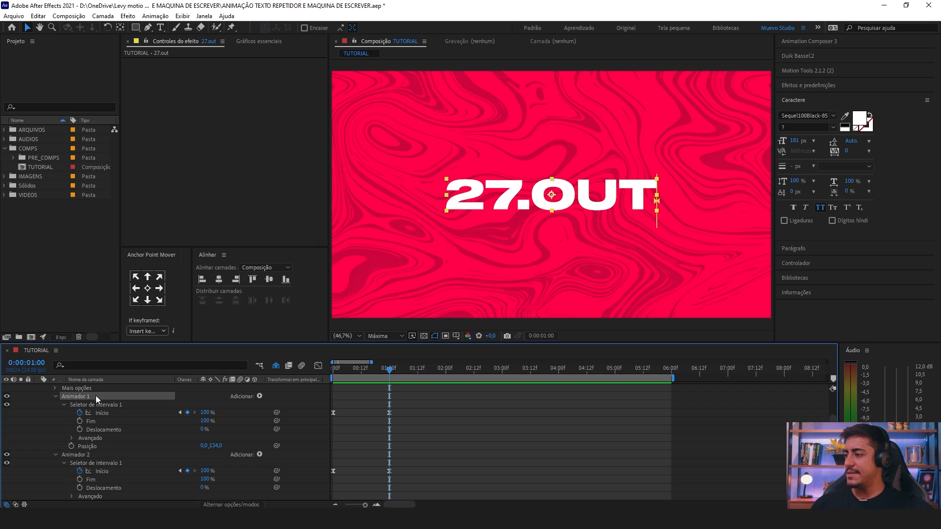
{"action": "left_click", "coordinate": [87, 445]}
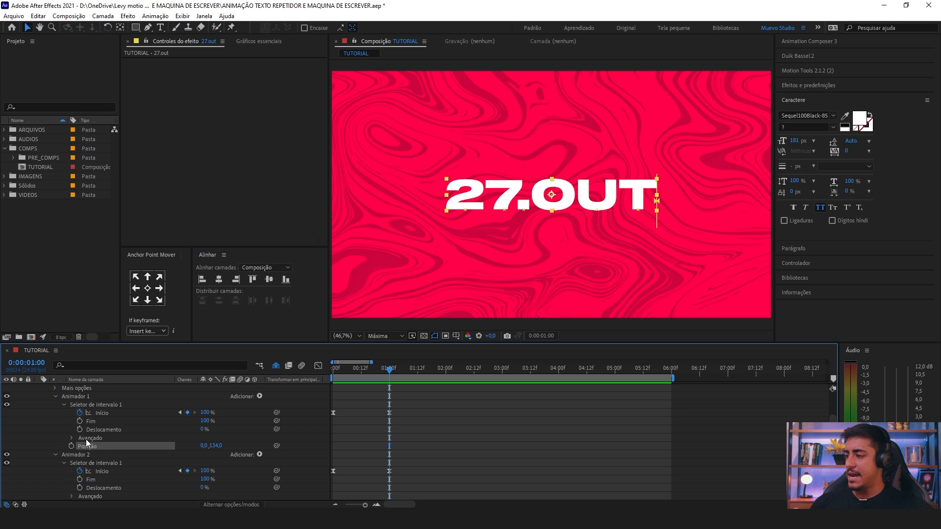
{"action": "left_click", "coordinate": [91, 438]}
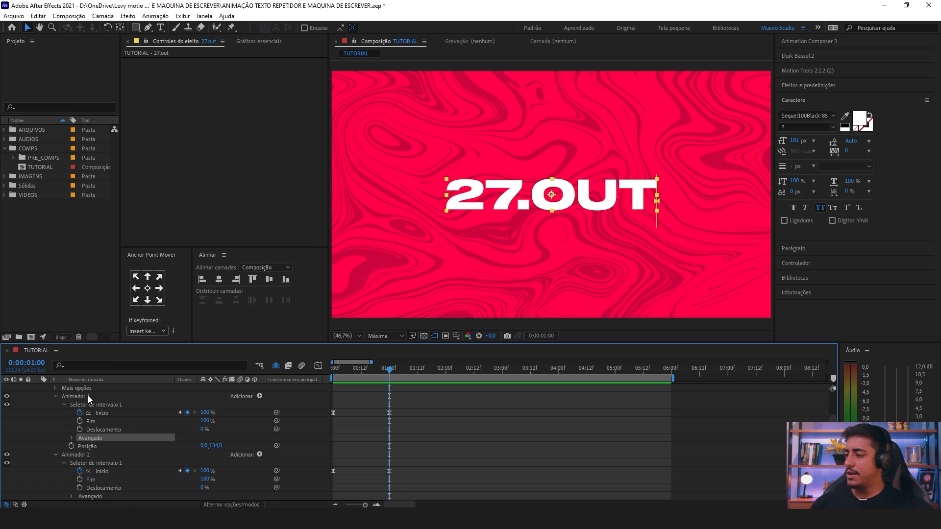
{"action": "left_click", "coordinate": [89, 398]}
{"action": "left_click", "coordinate": [84, 454]}
{"action": "left_click", "coordinate": [80, 398]}
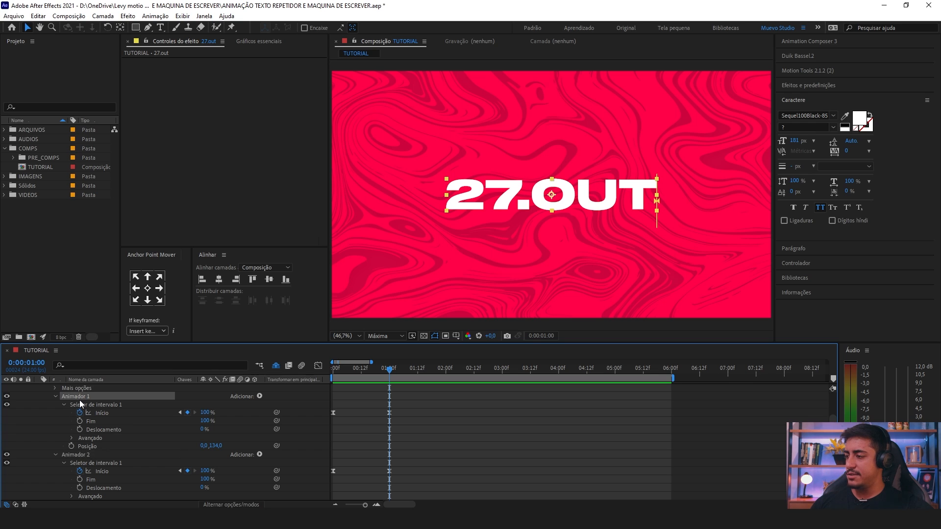
{"action": "left_click", "coordinate": [90, 497]}
{"action": "scroll", "coordinate": [90, 490], "scroll_direction": "down", "scroll_amount": 1}
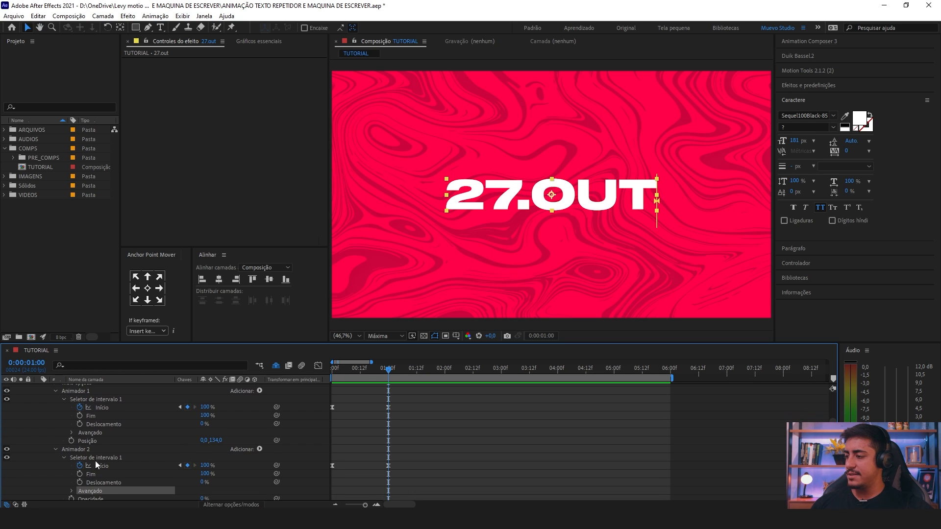
Step: Expand the Avançado settings of Animador 1's range selector and examine the Com base em options
{"action": "left_click", "coordinate": [90, 430]}
{"action": "left_click", "coordinate": [72, 432]}
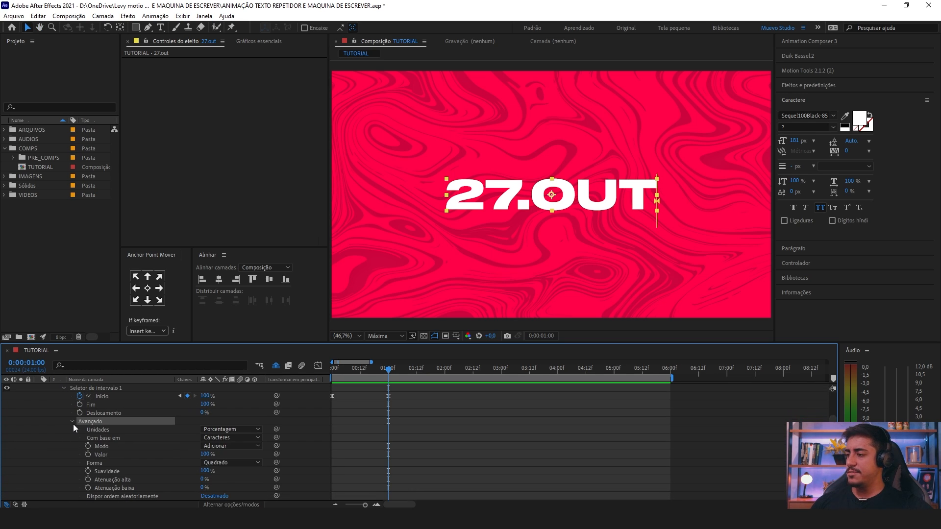
{"action": "left_click", "coordinate": [134, 437]}
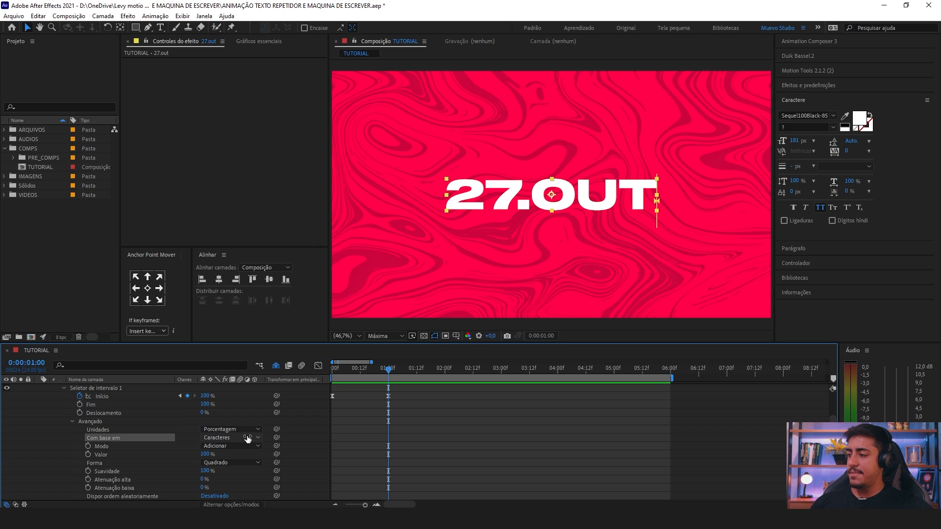
{"action": "left_click", "coordinate": [231, 439]}
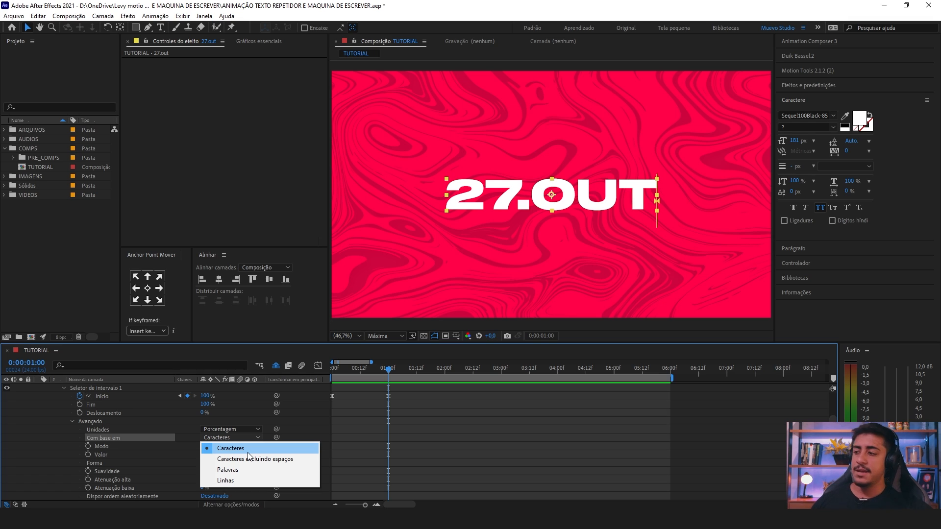
{"action": "left_click", "coordinate": [383, 435]}
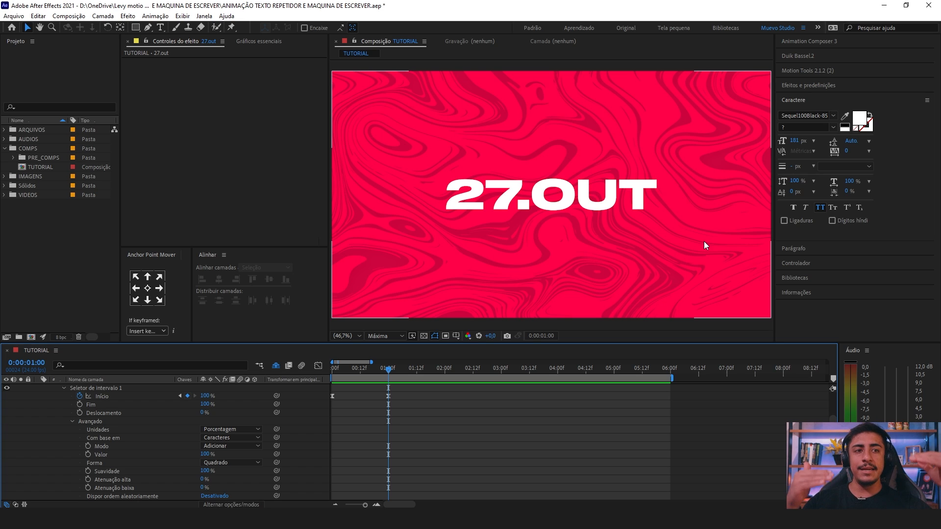
{"action": "left_click", "coordinate": [240, 439]}
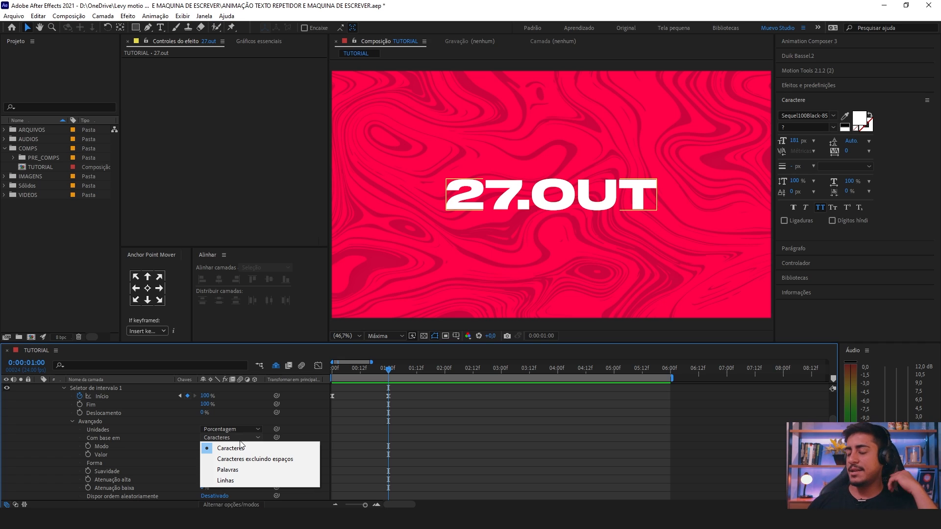
{"action": "left_click", "coordinate": [131, 440]}
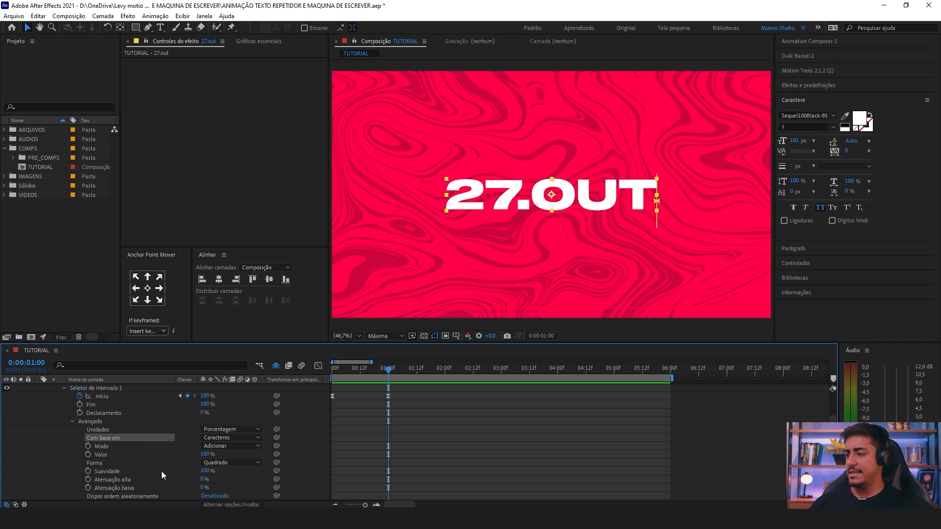
Step: Set Dispor ordem aleatoriamente to Ativado for Animador 1 and preview the animation from the composition's start
{"action": "scroll", "coordinate": [147, 455], "scroll_direction": "down", "scroll_amount": 1}
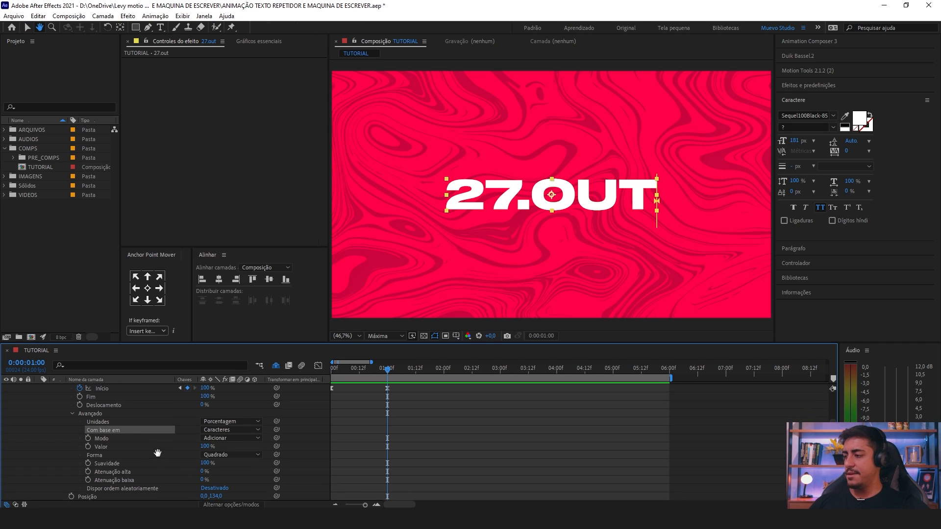
{"action": "left_click", "coordinate": [105, 412]}
{"action": "left_click", "coordinate": [133, 488]}
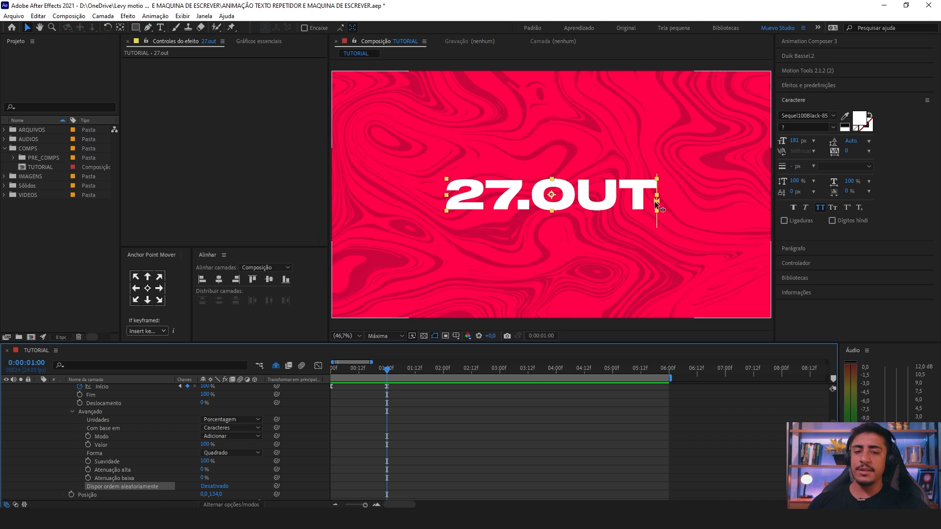
{"action": "left_click", "coordinate": [218, 487]}
{"action": "left_click_drag", "start_coordinate": [387, 368], "coordinate": [334, 371]}
{"action": "key", "text": "space"}
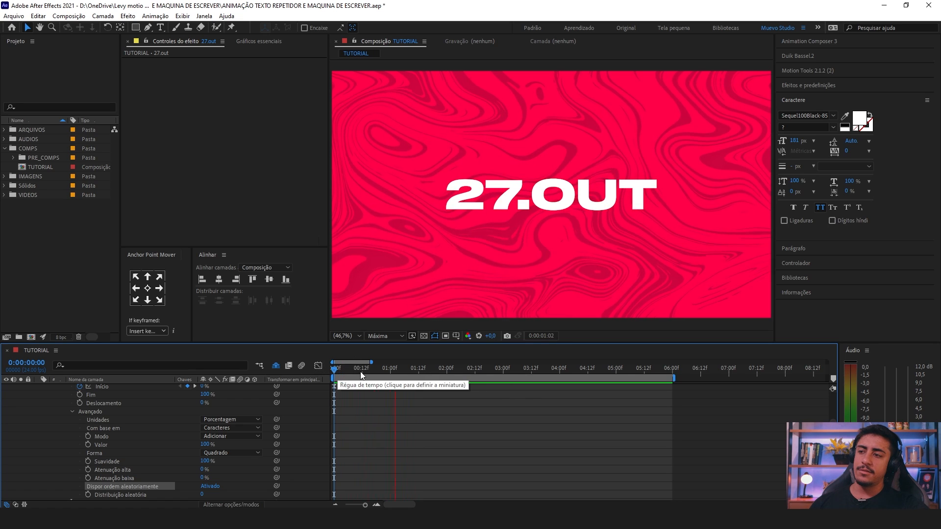
{"action": "left_click", "coordinate": [348, 371]}
{"action": "left_click_drag", "start_coordinate": [344, 373], "coordinate": [407, 395]}
Step: Expand the Avançado settings of Animador 2's range selector and set Dispor ordem aleatoriamente to Ativado
{"action": "scroll", "coordinate": [110, 426], "scroll_direction": "down", "scroll_amount": 3}
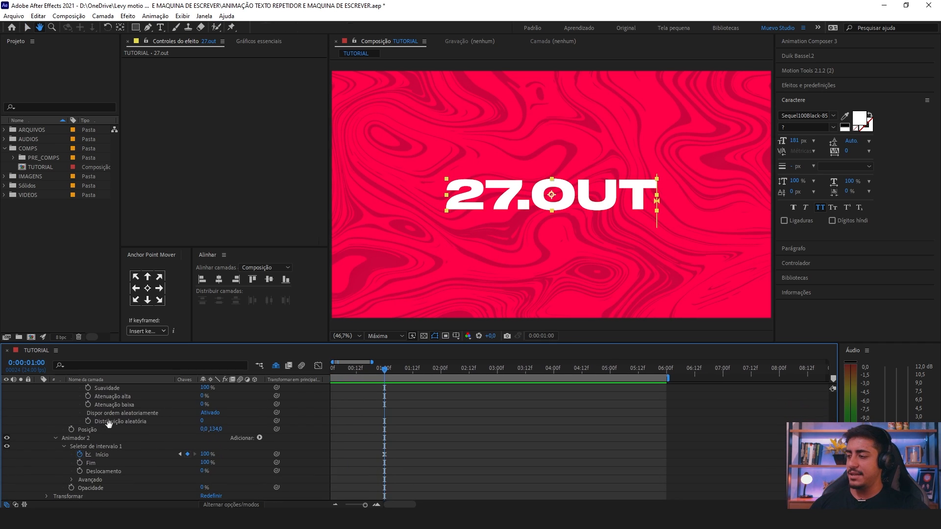
{"action": "left_click", "coordinate": [85, 438]}
{"action": "left_click", "coordinate": [83, 478]}
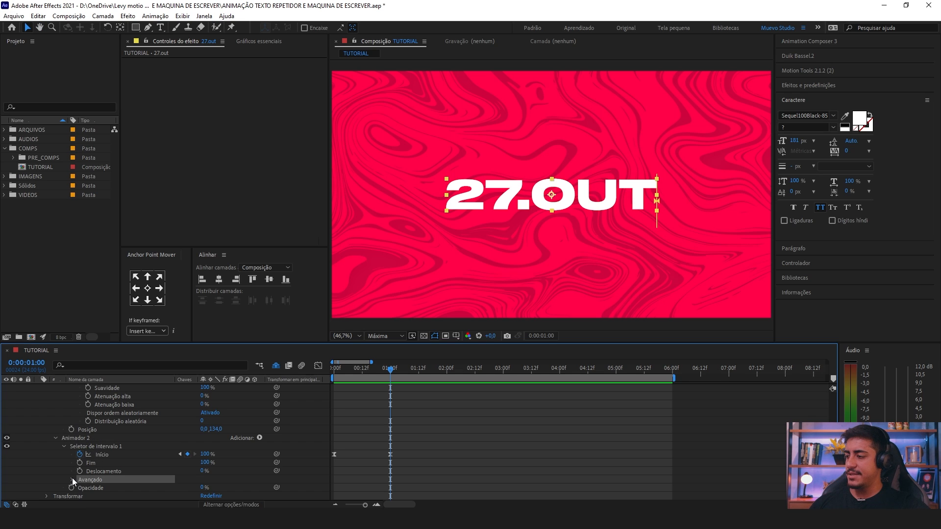
{"action": "left_click", "coordinate": [72, 480]}
{"action": "scroll", "coordinate": [81, 441], "scroll_direction": "down", "scroll_amount": 2}
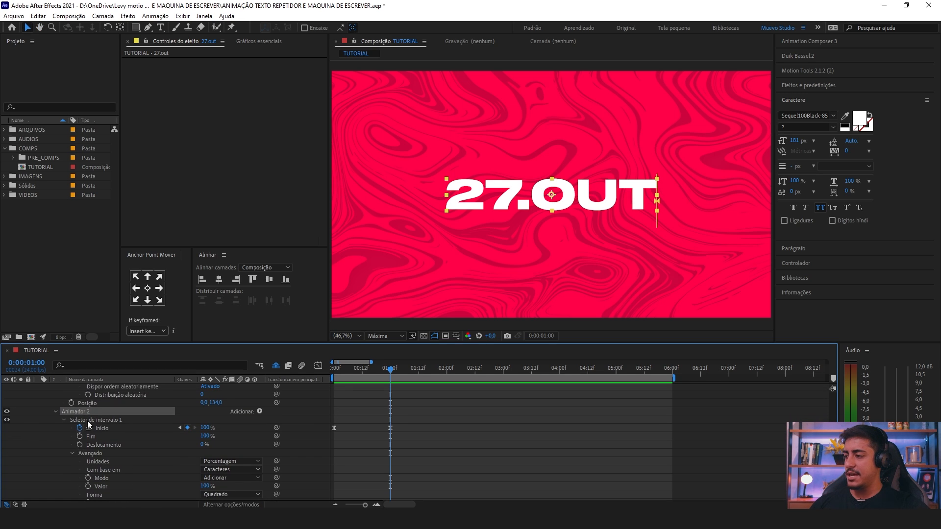
{"action": "scroll", "coordinate": [101, 453], "scroll_direction": "down", "scroll_amount": 1}
{"action": "left_click", "coordinate": [117, 480]}
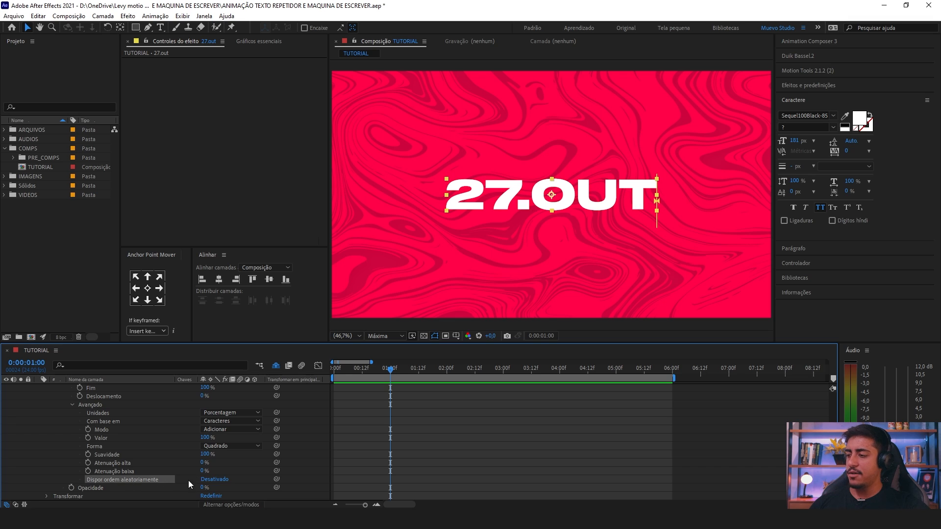
{"action": "left_click", "coordinate": [216, 480]}
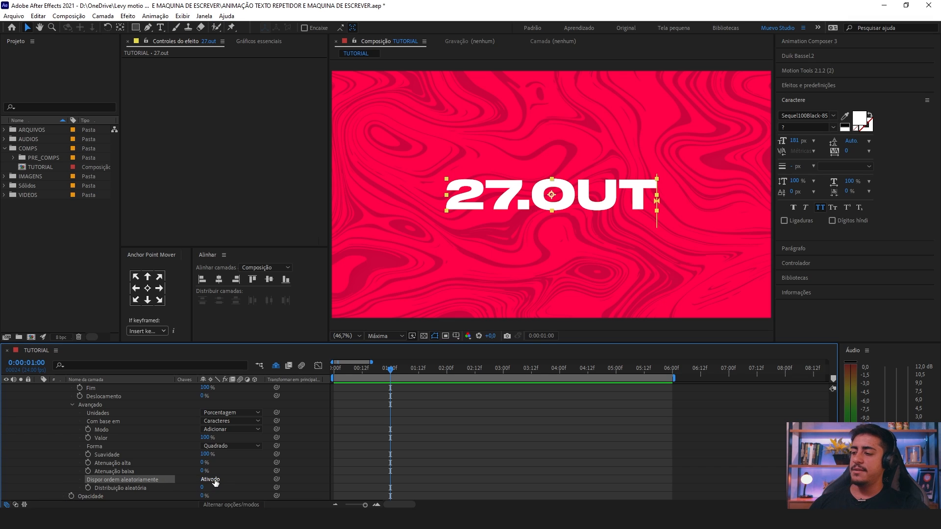
{"action": "scroll", "coordinate": [392, 436], "scroll_direction": "down", "scroll_amount": 1}
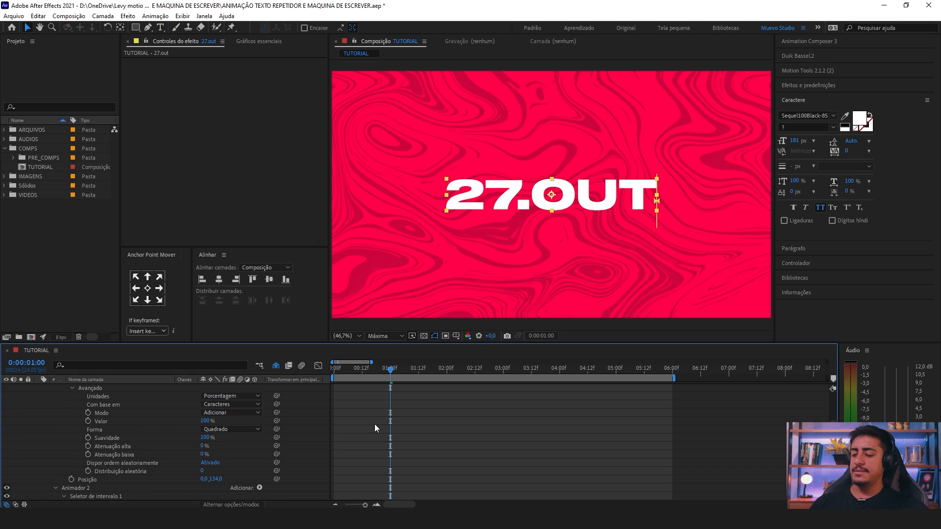
Step: Show only the keyframed properties of the 27.out layer and select all of its Início keyframes
{"action": "scroll", "coordinate": [31, 432], "scroll_direction": "up", "scroll_amount": 4}
{"action": "left_click", "coordinate": [98, 390]}
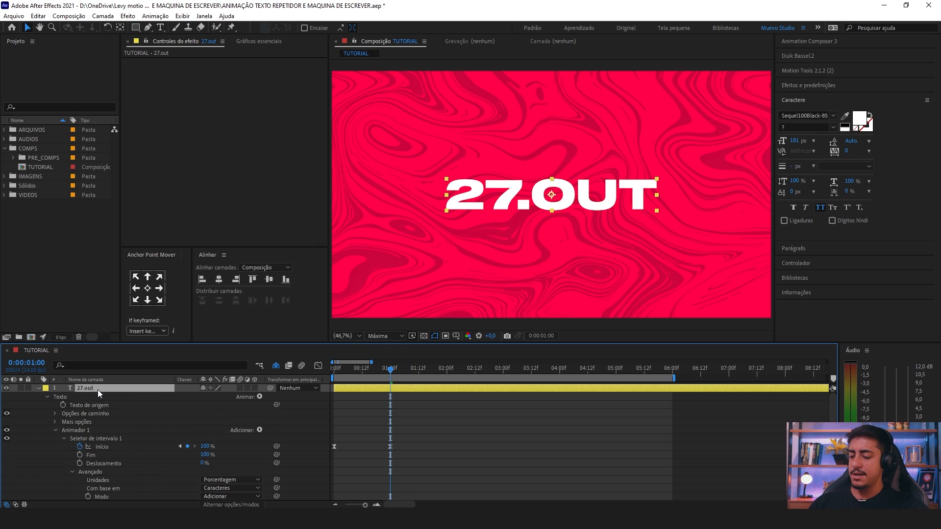
{"action": "key", "text": "u"}
{"action": "left_click_drag", "start_coordinate": [410, 403], "coordinate": [316, 434]}
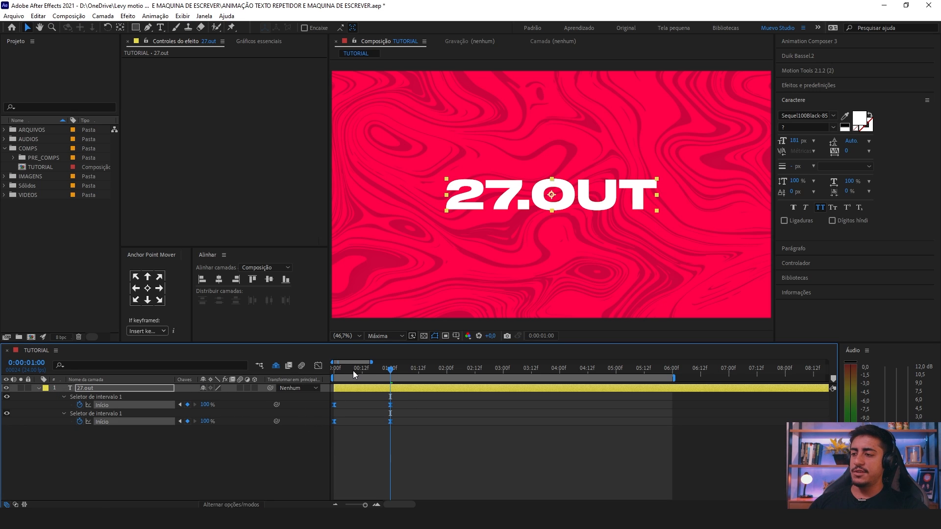
Step: Play back the random-order title animation from the composition's start and collapse the 27.out layer's properties
{"action": "left_click_drag", "start_coordinate": [353, 371], "coordinate": [294, 371]}
{"action": "key", "text": "space"}
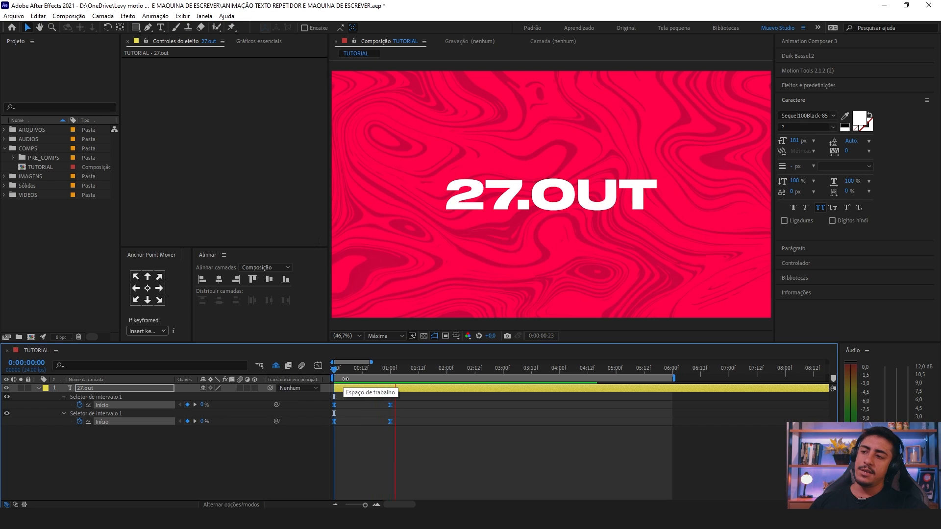
{"action": "key", "text": "space"}
{"action": "left_click", "coordinate": [344, 374]}
{"action": "left_click_drag", "start_coordinate": [344, 374], "coordinate": [375, 376]}
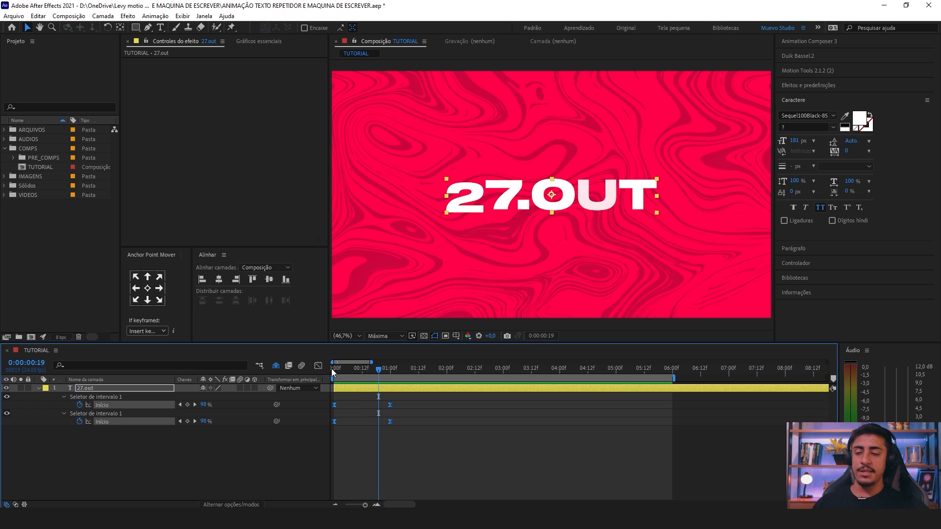
{"action": "key", "text": "space"}
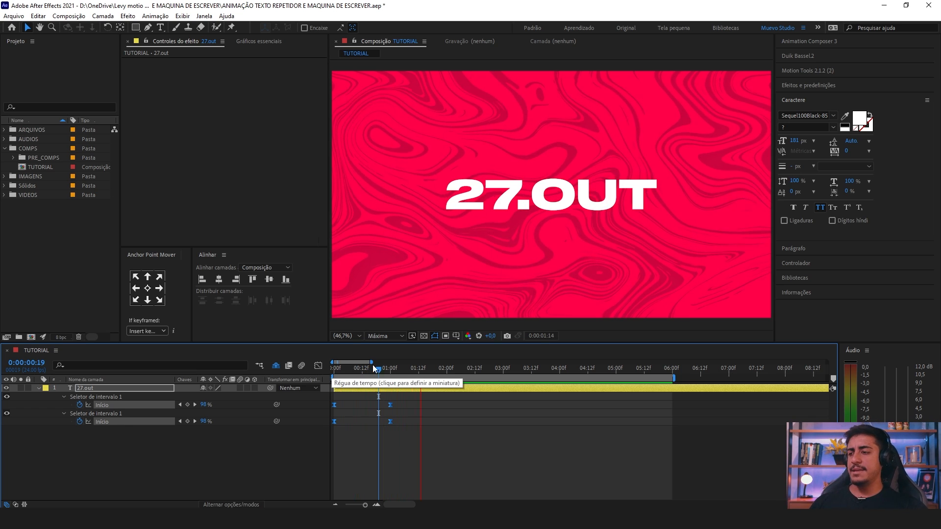
{"action": "left_click", "coordinate": [333, 373]}
{"action": "key", "text": "space"}
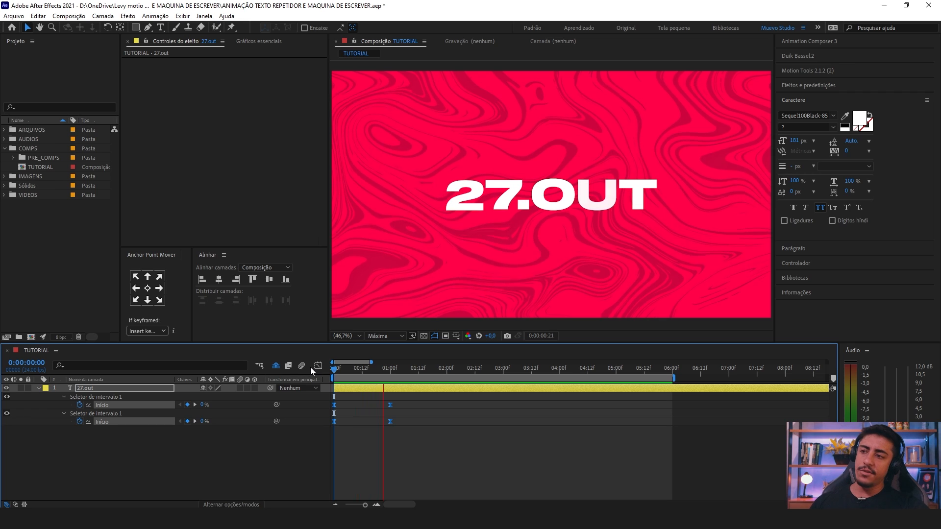
{"action": "key", "text": "space"}
{"action": "key", "text": "Home"}
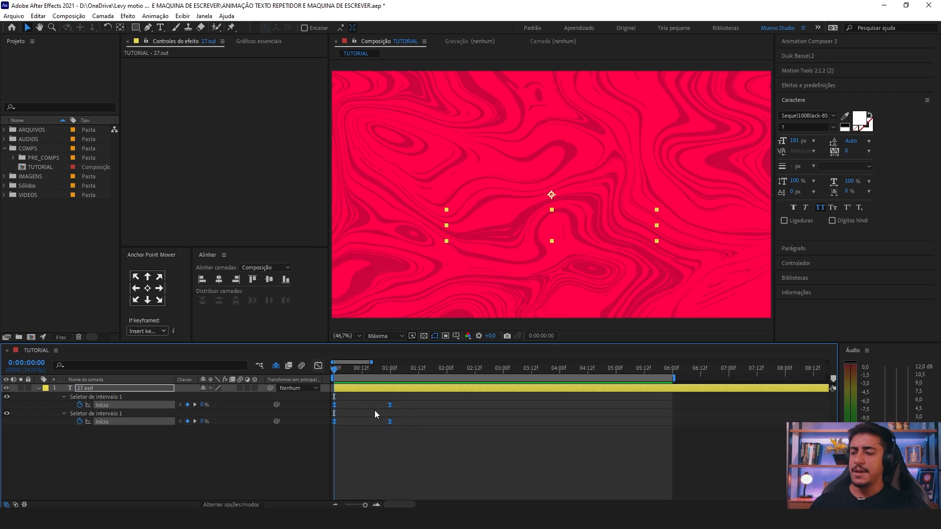
{"action": "left_click", "coordinate": [37, 388]}
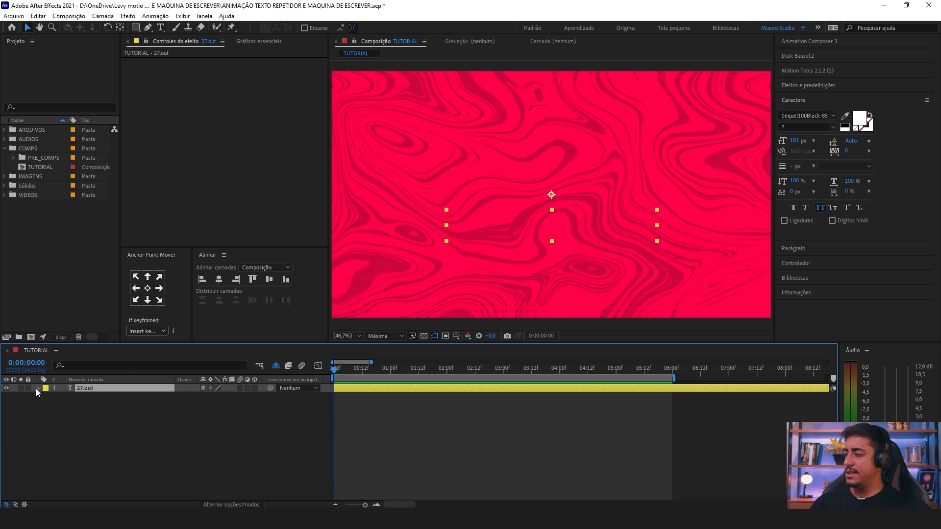
Step: Expand the 27.out layer's properties and move the current time to Animador 1's Início keyframe at 1 second
{"action": "left_click", "coordinate": [37, 388]}
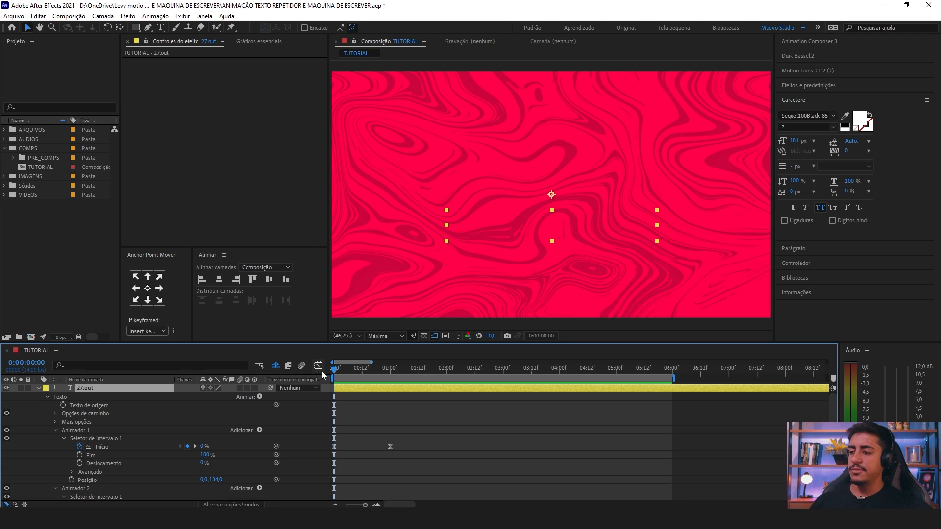
{"action": "key", "text": "k"}
{"action": "left_click_drag", "start_coordinate": [407, 442], "coordinate": [375, 475]}
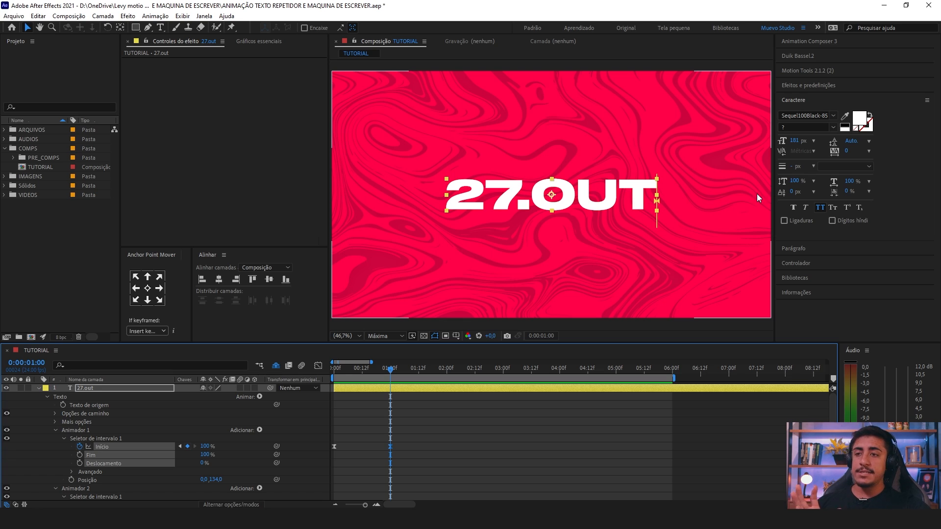
Step: Remove the fill from the 27.out text and give it a white stroke 2 px wide
{"action": "left_click", "coordinate": [802, 102]}
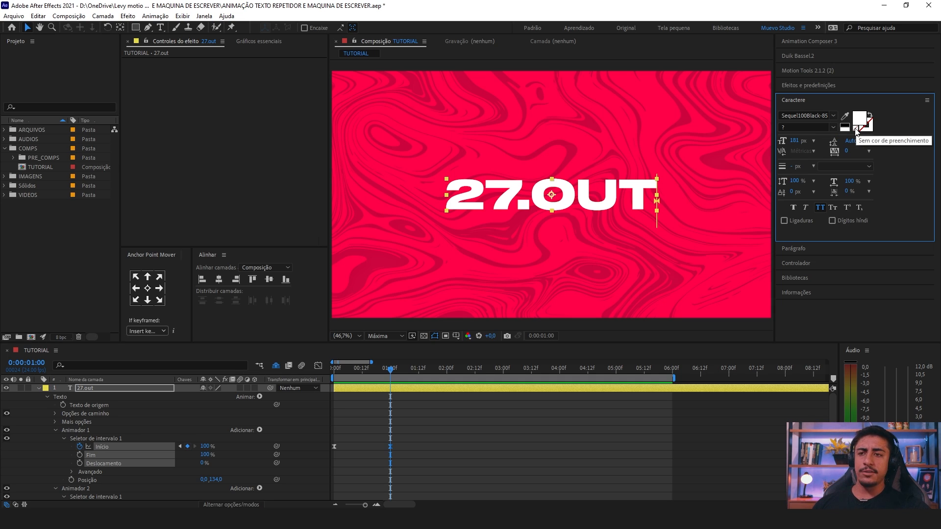
{"action": "left_click", "coordinate": [857, 132]}
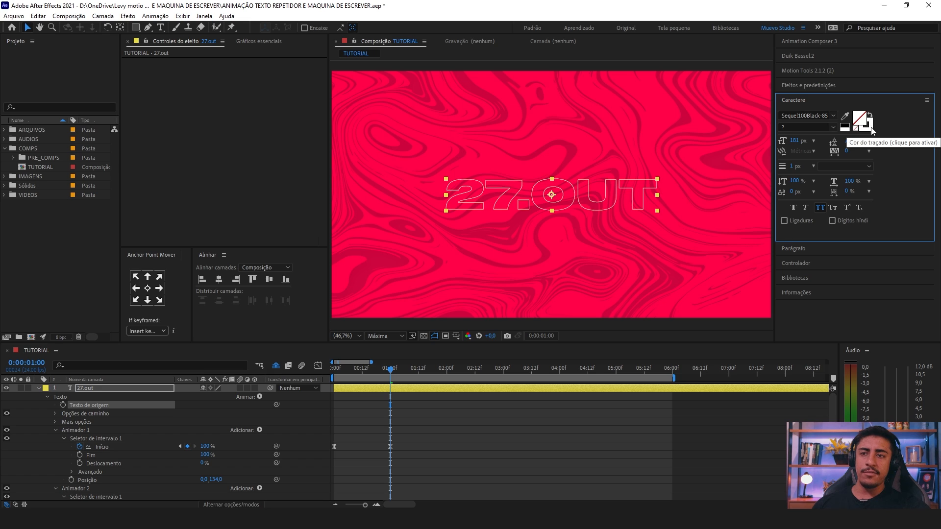
{"action": "left_click", "coordinate": [869, 128]}
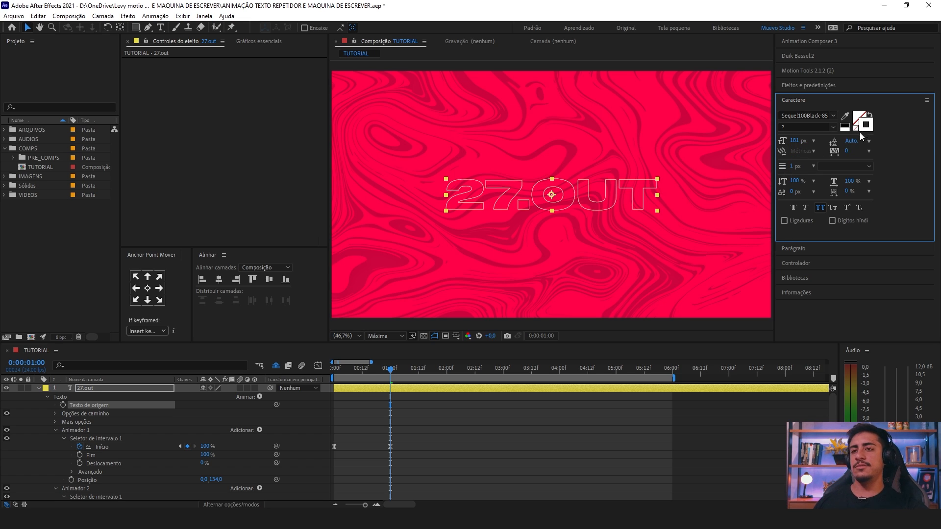
{"action": "left_click_drag", "start_coordinate": [796, 169], "coordinate": [870, 167]}
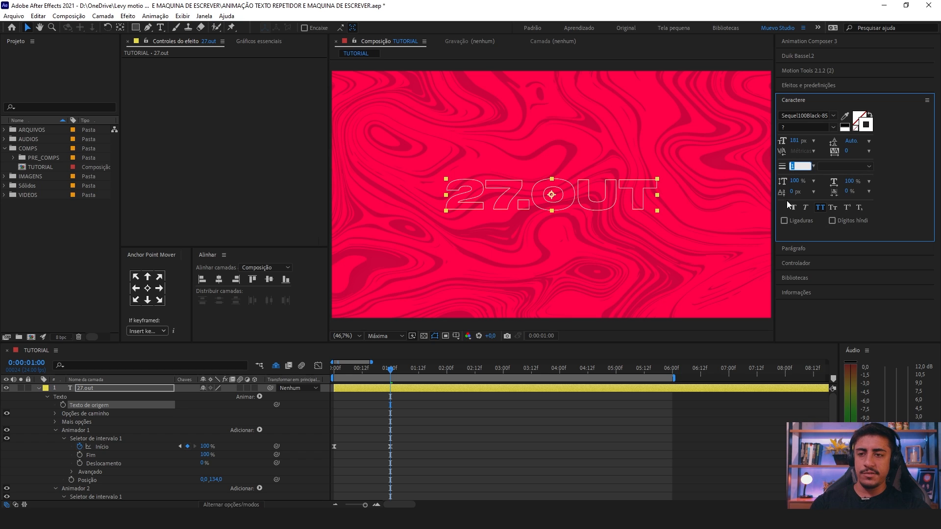
{"action": "left_click", "coordinate": [560, 415]}
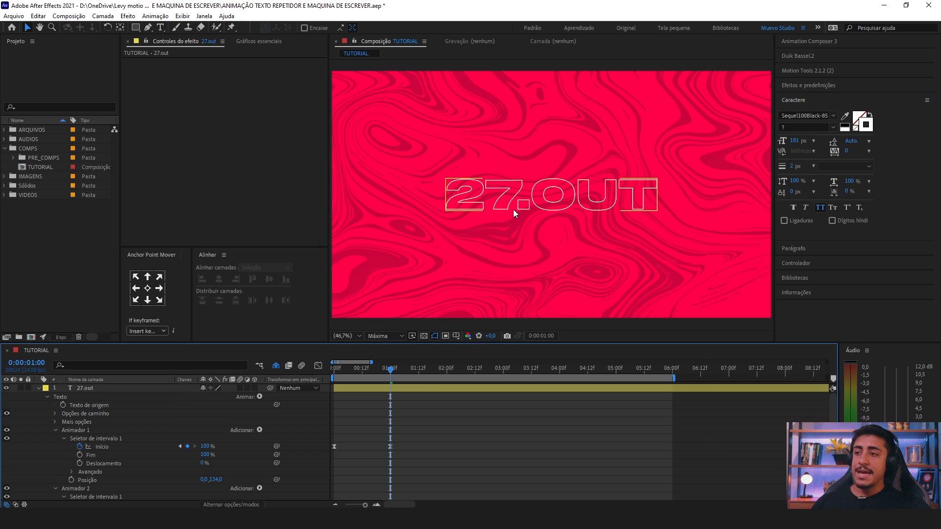
Step: Preview the outlined title's animation from the composition's start
{"action": "key", "text": "space"}
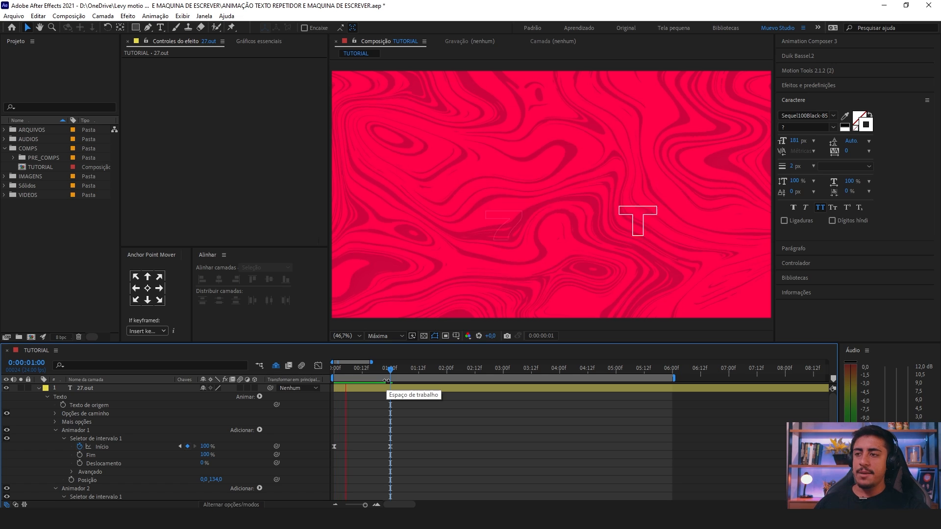
{"action": "left_click_drag", "start_coordinate": [333, 375], "coordinate": [390, 381]}
{"action": "left_click", "coordinate": [93, 388]}
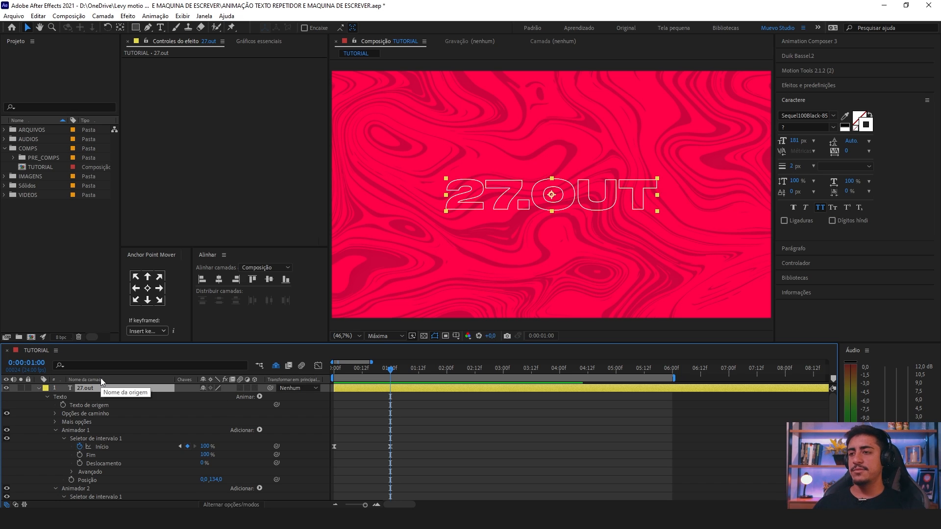
{"action": "left_click", "coordinate": [432, 420]}
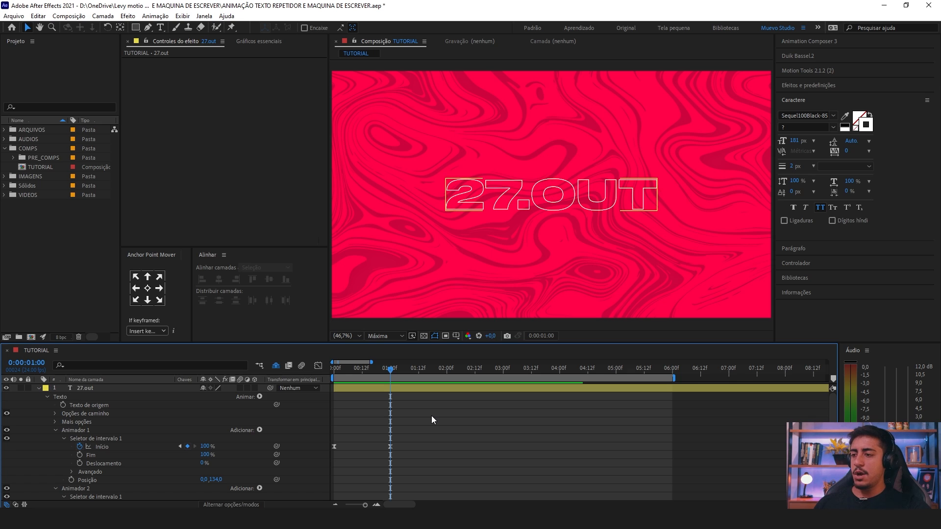
{"action": "key", "text": "space"}
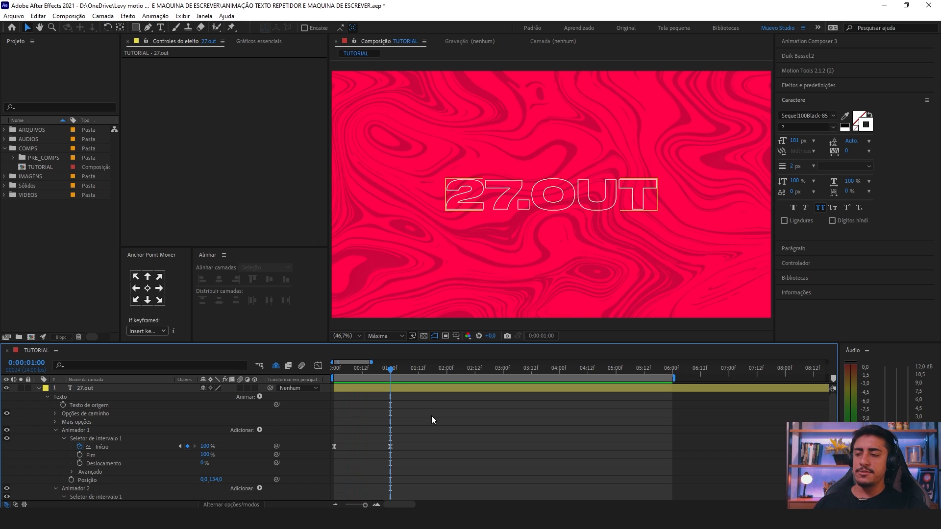
{"action": "key", "text": "space"}
{"action": "left_click_drag", "start_coordinate": [342, 369], "coordinate": [333, 370]}
{"action": "left_click_drag", "start_coordinate": [332, 439], "coordinate": [332, 466]}
{"action": "scroll", "coordinate": [341, 458], "scroll_direction": "down", "scroll_amount": 2}
{"action": "key", "text": "space"}
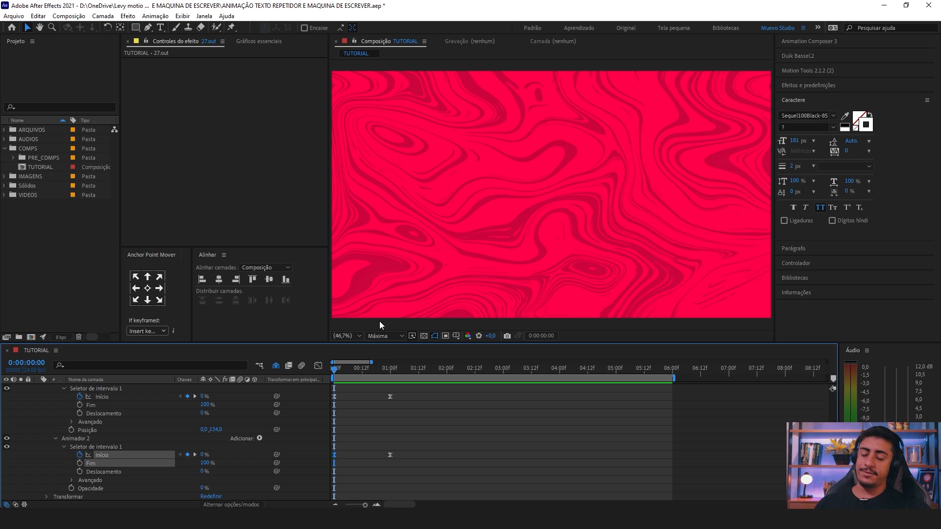
{"action": "key", "text": "space"}
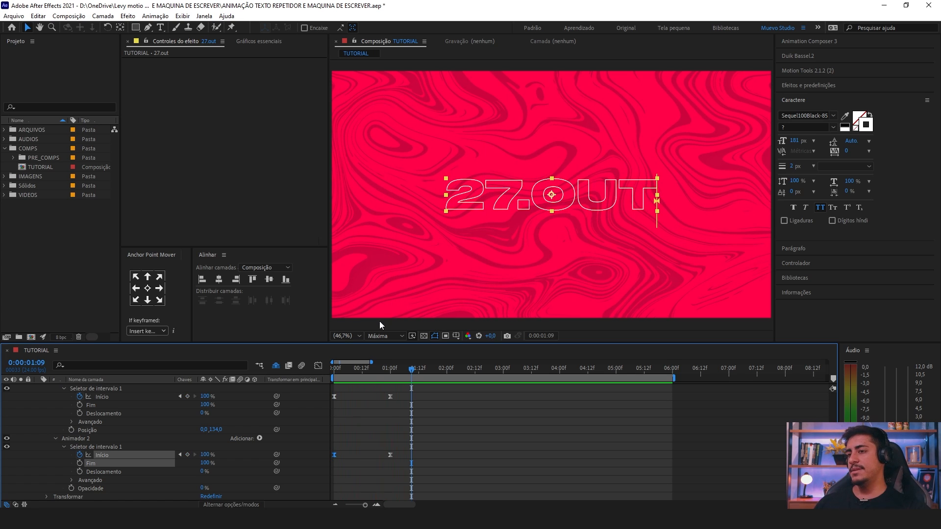
Step: Scrub through the 27.out animation and place the current time at 0:00:01:00, where the Início keyframes end
{"action": "scroll", "coordinate": [115, 412], "scroll_direction": "up", "scroll_amount": 2}
{"action": "left_click", "coordinate": [89, 387]}
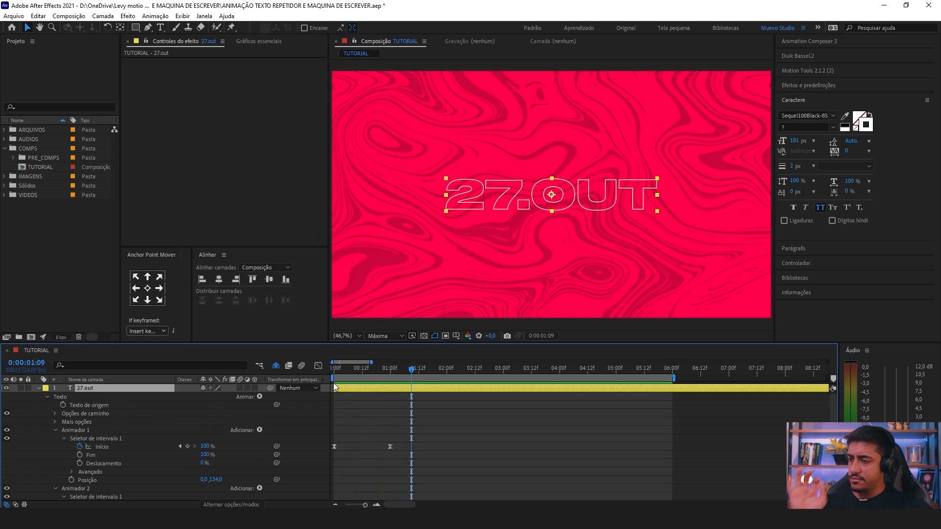
{"action": "left_click_drag", "start_coordinate": [335, 368], "coordinate": [375, 380]}
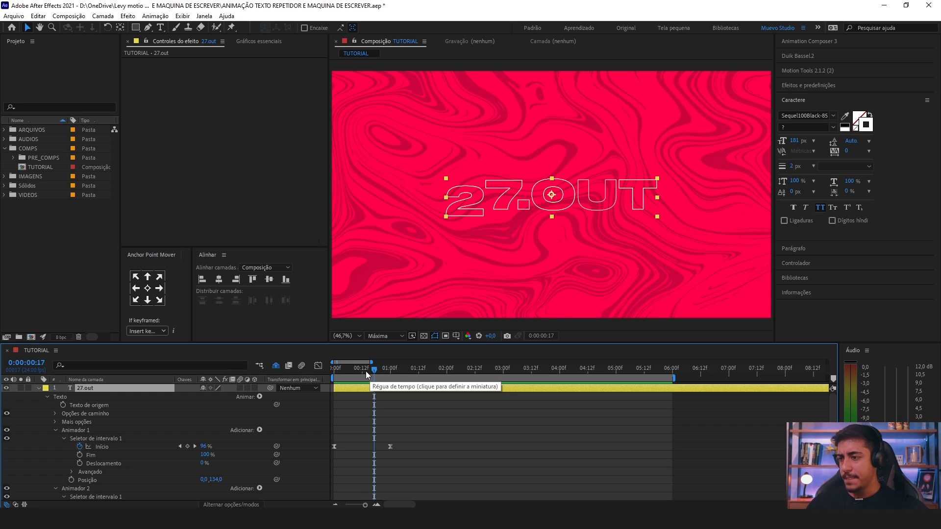
{"action": "left_click", "coordinate": [390, 371]}
{"action": "left_click_drag", "start_coordinate": [401, 433], "coordinate": [371, 382]}
{"action": "scroll", "coordinate": [395, 419], "scroll_direction": "down", "scroll_amount": 2}
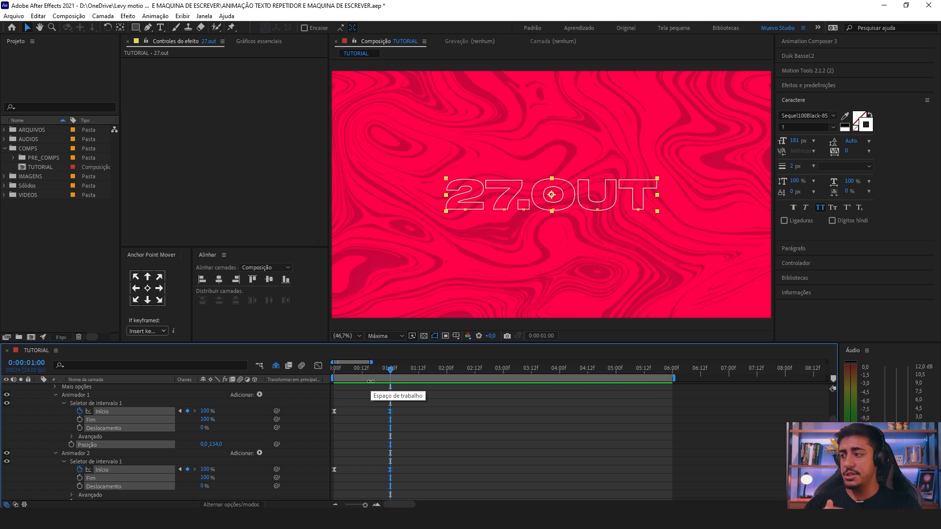
Step: Show only the Escala property of the 27.out layer and enable its keyframing at 1 second
{"action": "scroll", "coordinate": [363, 404], "scroll_direction": "up", "scroll_amount": 2}
{"action": "left_click", "coordinate": [370, 389]}
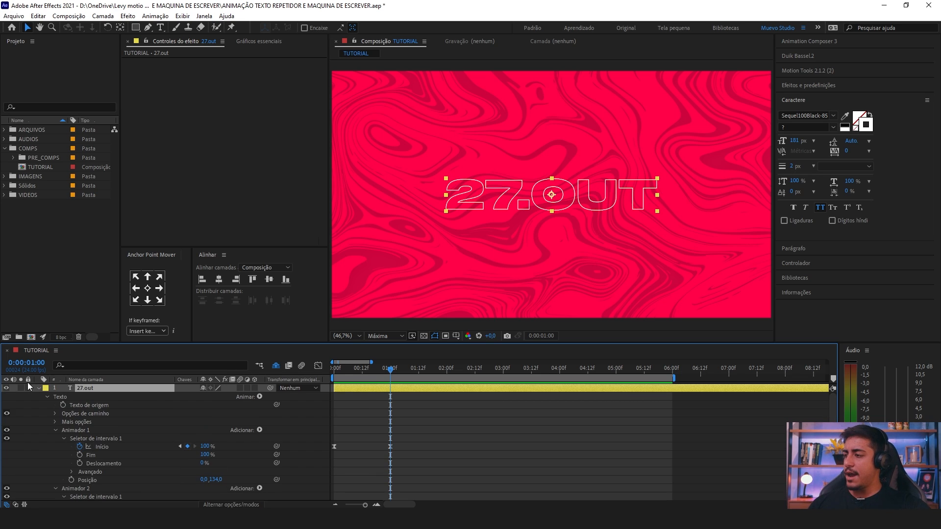
{"action": "left_click", "coordinate": [38, 388]}
{"action": "left_click", "coordinate": [39, 388]}
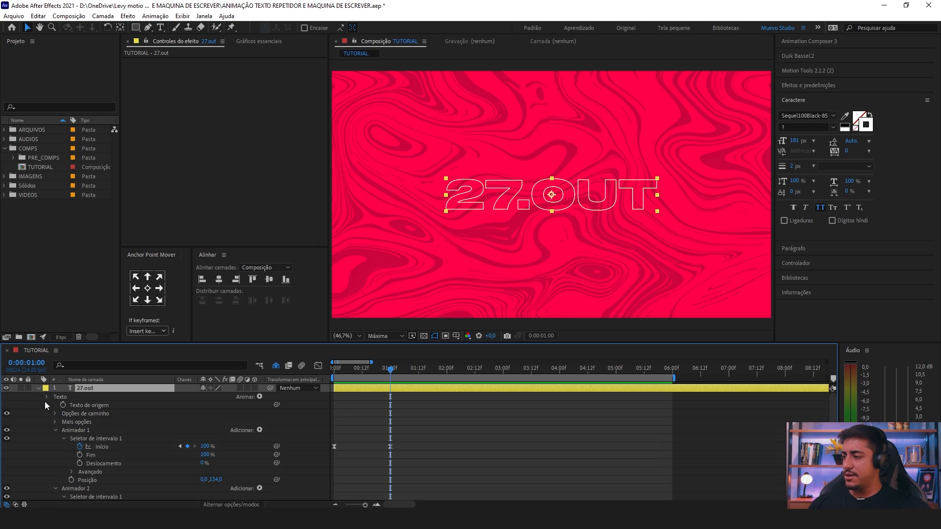
{"action": "left_click", "coordinate": [47, 397]}
{"action": "left_click", "coordinate": [47, 405]}
{"action": "key", "text": "s"}
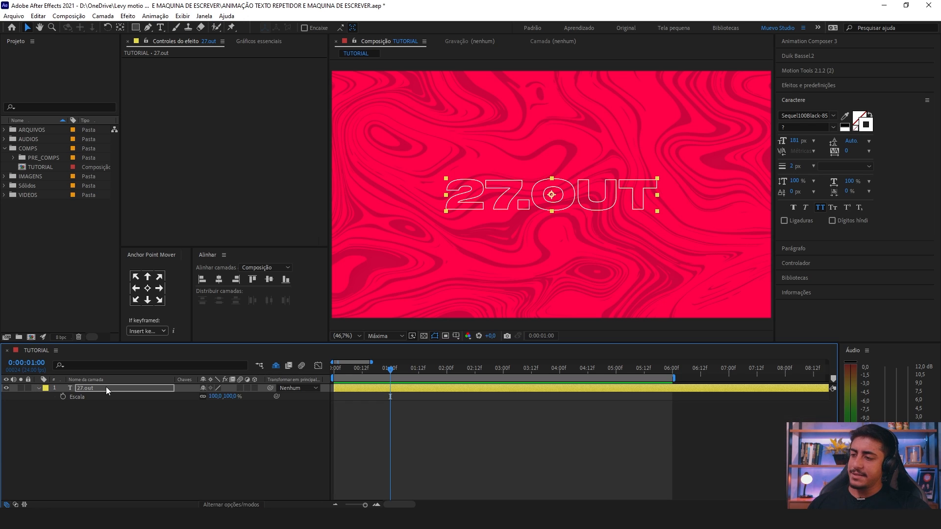
{"action": "left_click", "coordinate": [395, 416]}
{"action": "left_click", "coordinate": [387, 389]}
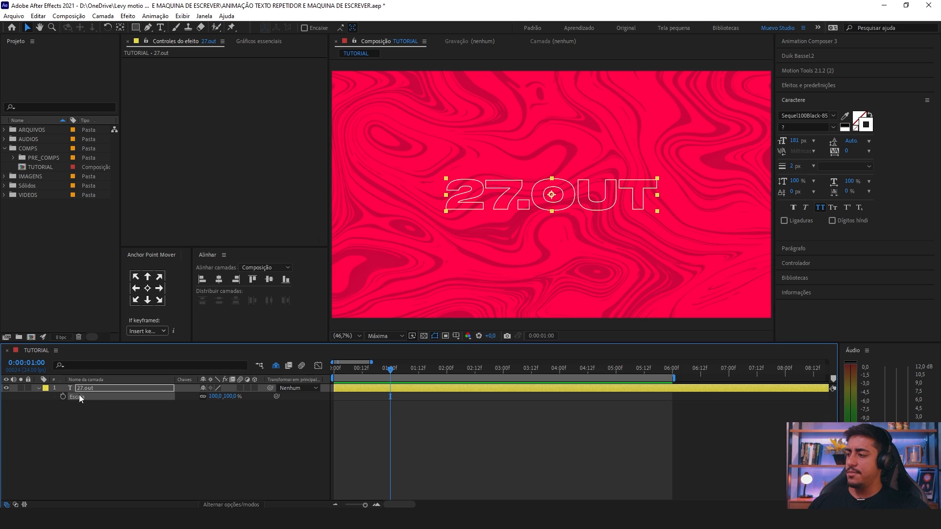
{"action": "left_click", "coordinate": [63, 401]}
{"action": "left_click", "coordinate": [62, 397]}
Step: Add an Escala keyframe of about 61% at 2 seconds and set the 1-second keyframe to 138%
{"action": "left_click_drag", "start_coordinate": [384, 373], "coordinate": [447, 379]}
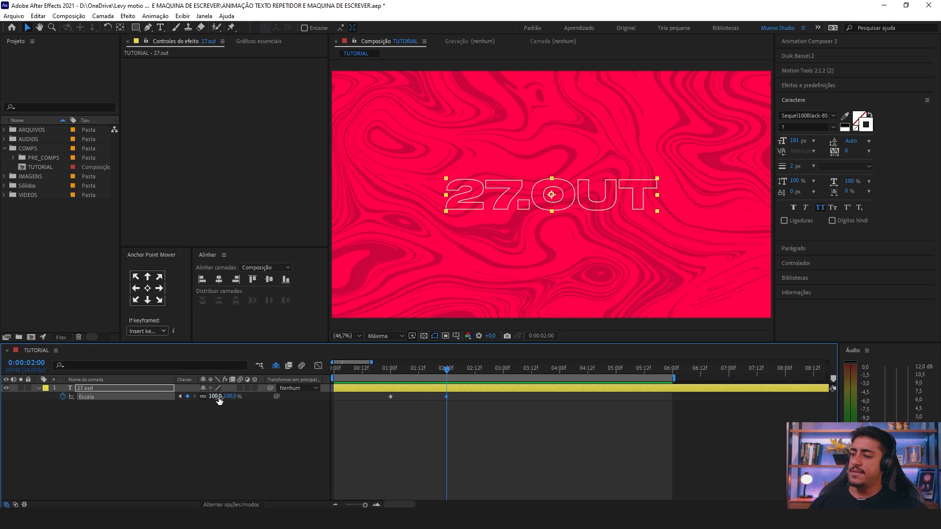
{"action": "left_click_drag", "start_coordinate": [215, 396], "coordinate": [202, 398]}
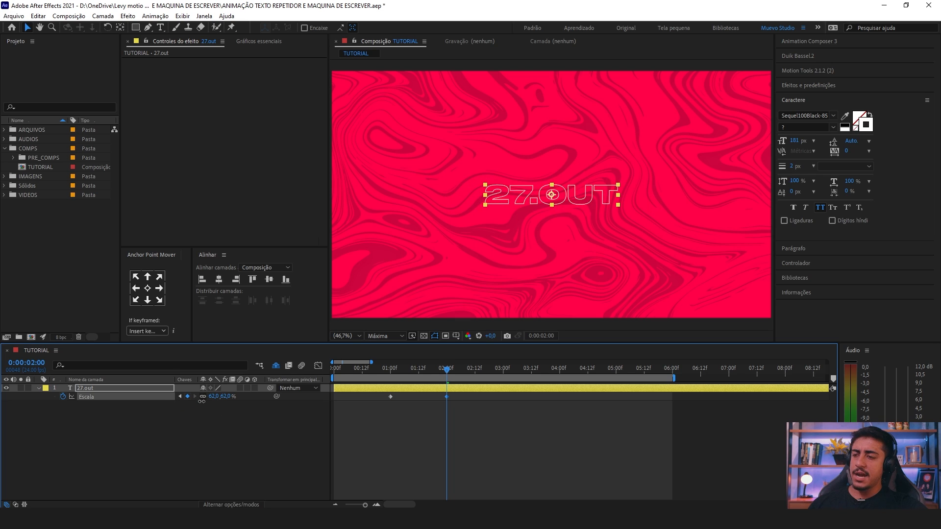
{"action": "left_click", "coordinate": [390, 374]}
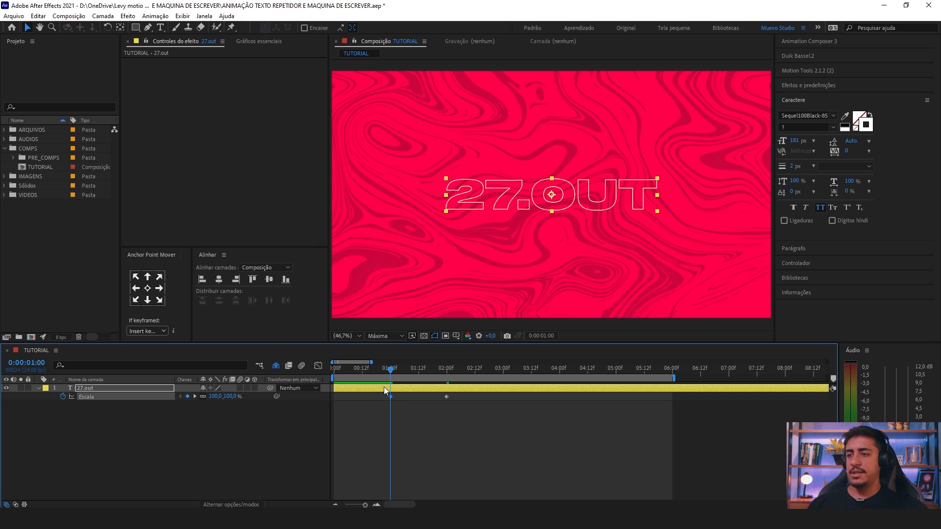
{"action": "left_click_drag", "start_coordinate": [214, 400], "coordinate": [399, 386]}
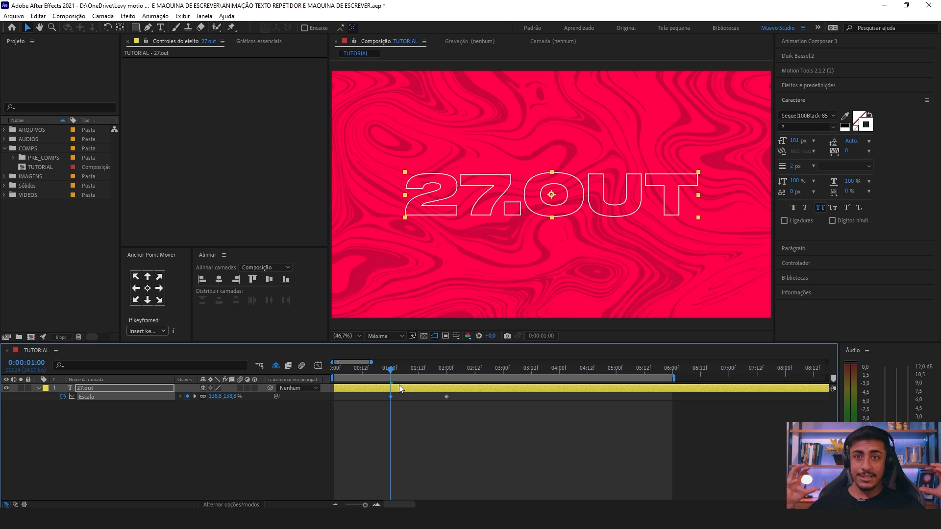
Step: Preview the shrinking title and set its Escala keyframe at 2 seconds to 65%
{"action": "key", "text": "space"}
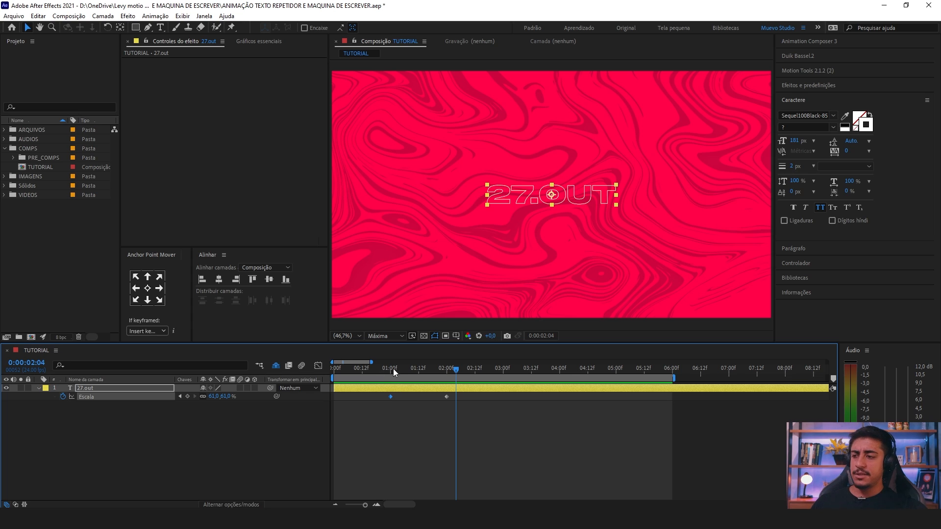
{"action": "left_click", "coordinate": [392, 369]}
{"action": "left_click_drag", "start_coordinate": [393, 408], "coordinate": [386, 393]}
{"action": "left_click", "coordinate": [446, 369]}
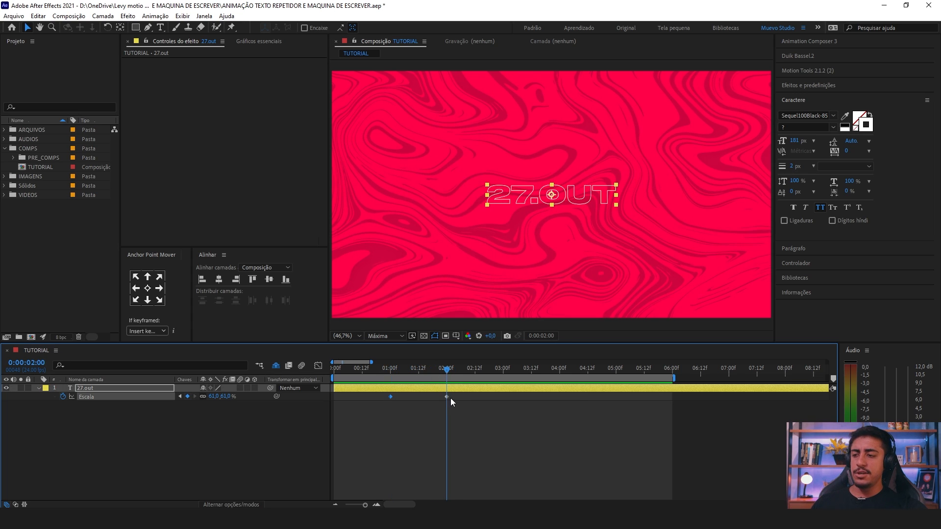
{"action": "left_click", "coordinate": [215, 396]}
{"action": "type", "text": "65"}
{"action": "key", "text": "Return"}
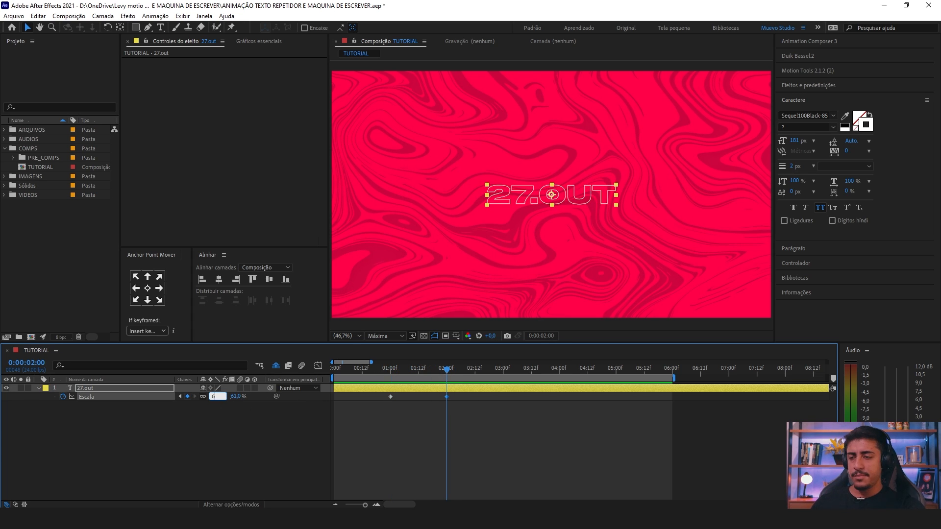
{"action": "left_click", "coordinate": [397, 436]}
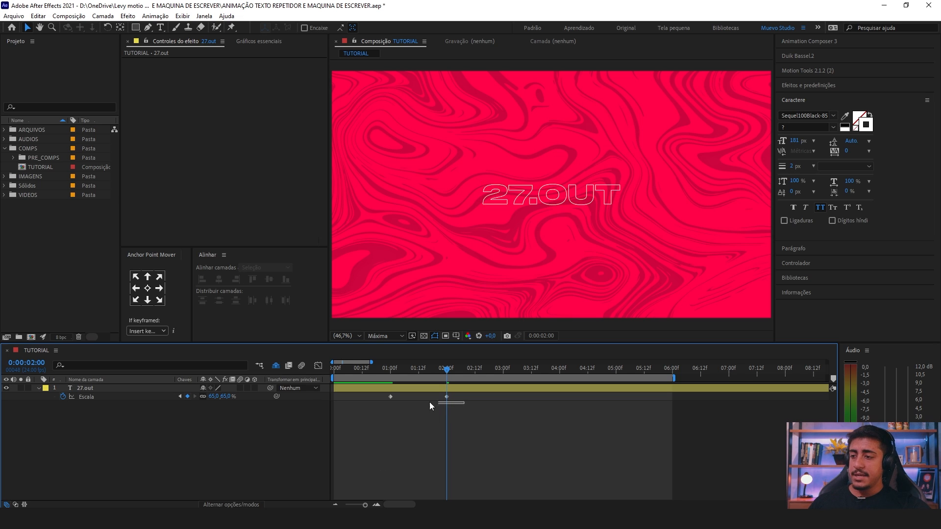
Step: Play back the scale animation from 1 second, select both Escala keyframes and apply Easy Ease
{"action": "left_click", "coordinate": [391, 396]}
{"action": "left_click", "coordinate": [391, 371]}
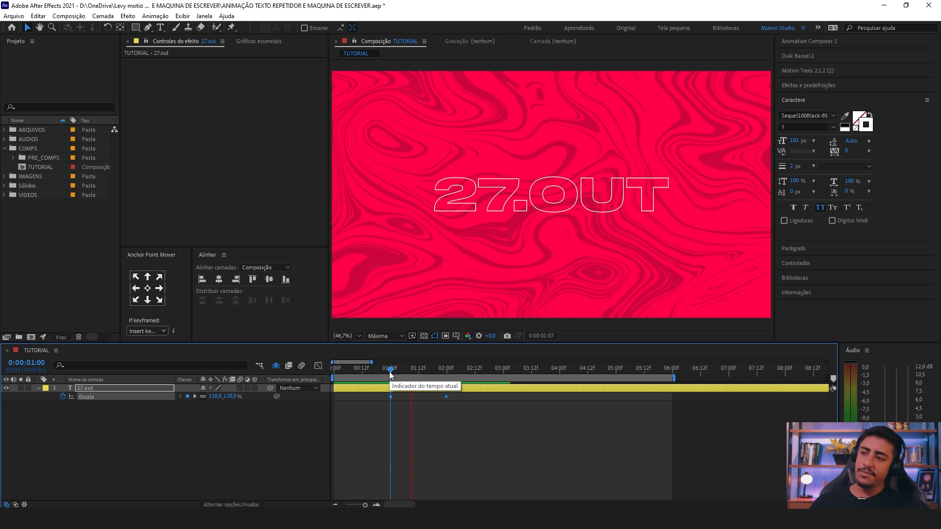
{"action": "left_click_drag", "start_coordinate": [459, 415], "coordinate": [380, 395]}
{"action": "key", "text": "F9"}
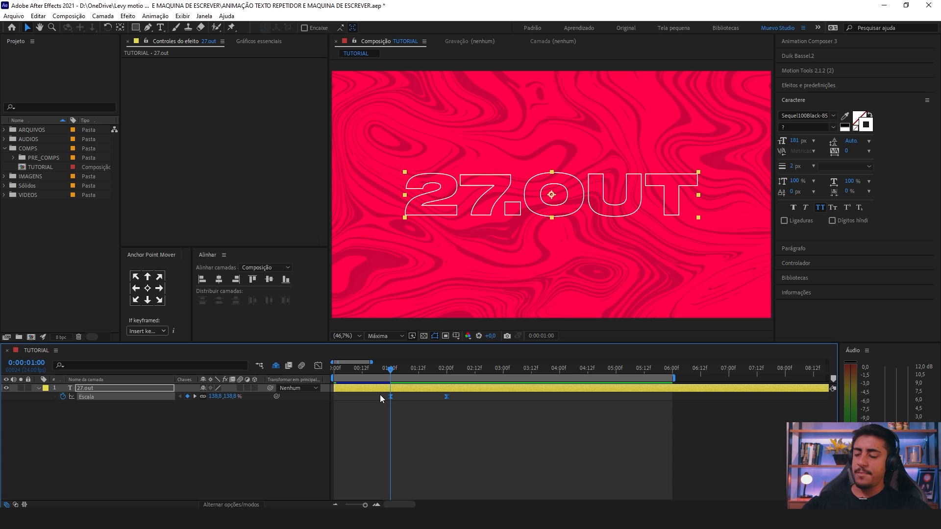
Step: In the speed graph, lengthen both Escala easing handles to form a sharp mid-curve peak, with about 86% influence on the 2-second keyframe
{"action": "left_click", "coordinate": [318, 366]}
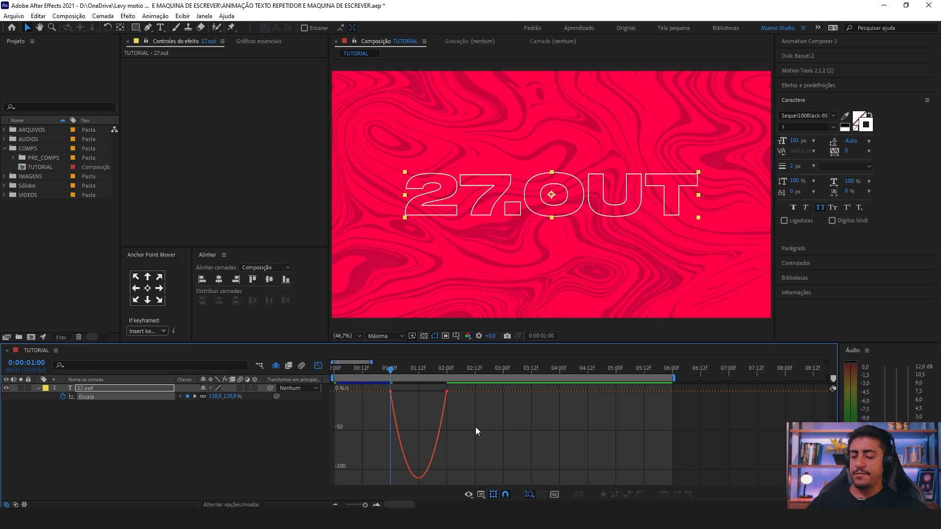
{"action": "scroll", "coordinate": [420, 429], "scroll_direction": "up", "scroll_amount": 1}
{"action": "left_click_drag", "start_coordinate": [425, 430], "coordinate": [509, 430]}
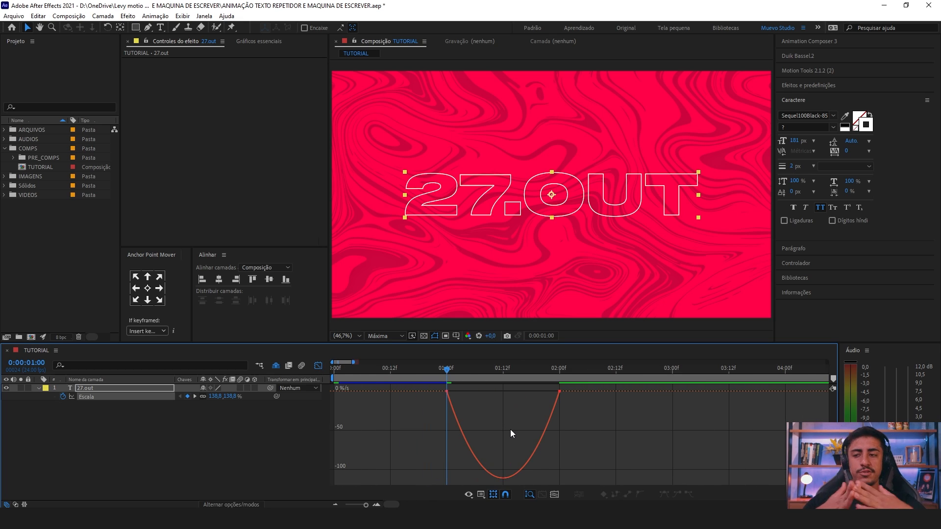
{"action": "left_click_drag", "start_coordinate": [575, 414], "coordinate": [510, 392]}
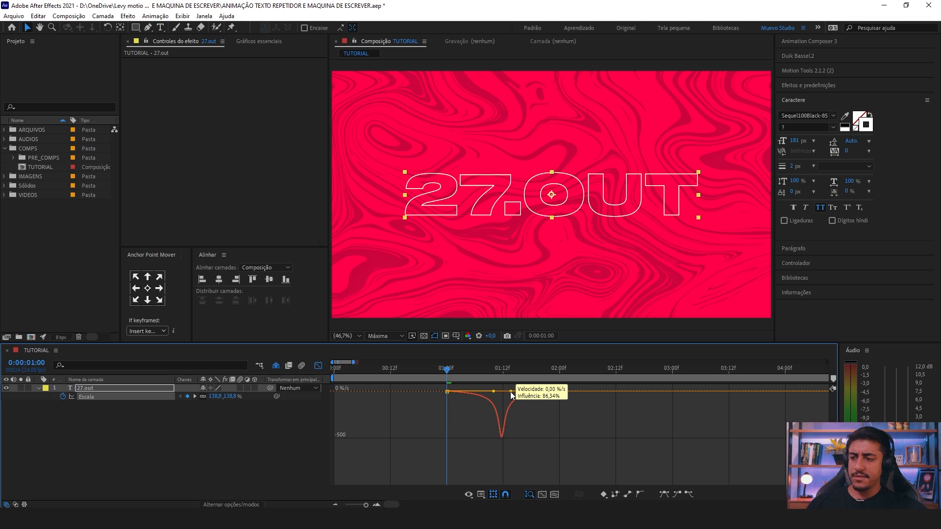
{"action": "left_click_drag", "start_coordinate": [511, 433], "coordinate": [504, 463]}
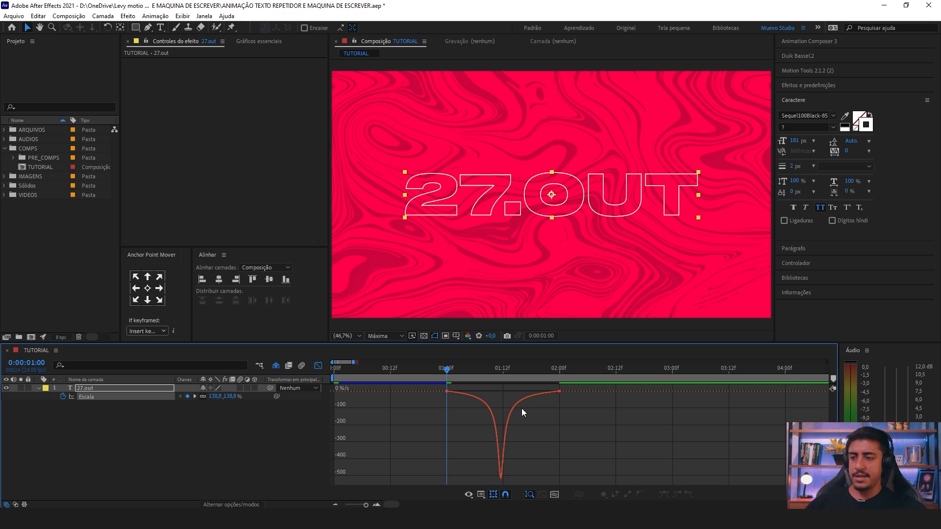
{"action": "left_click_drag", "start_coordinate": [557, 443], "coordinate": [439, 391]}
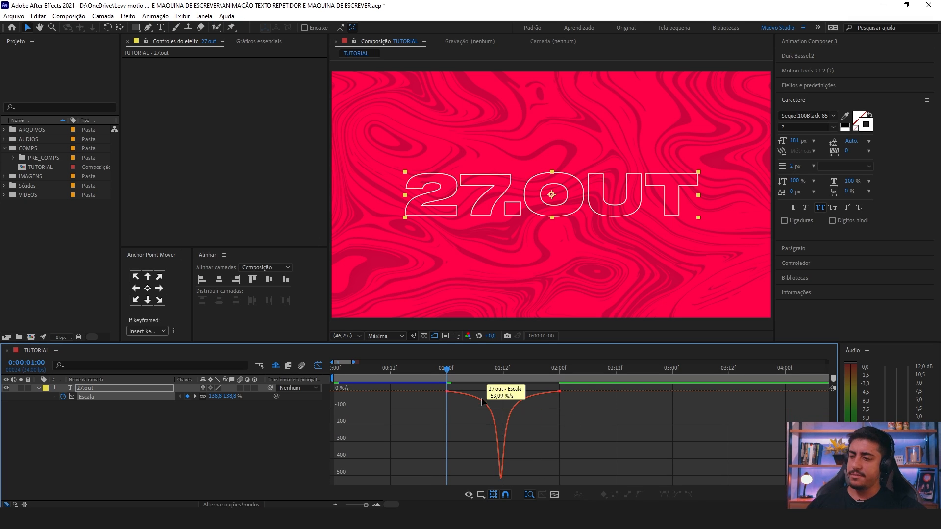
Step: Close the speed graph and play back the title animation from the beginning
{"action": "left_click_drag", "start_coordinate": [496, 397], "coordinate": [431, 387]}
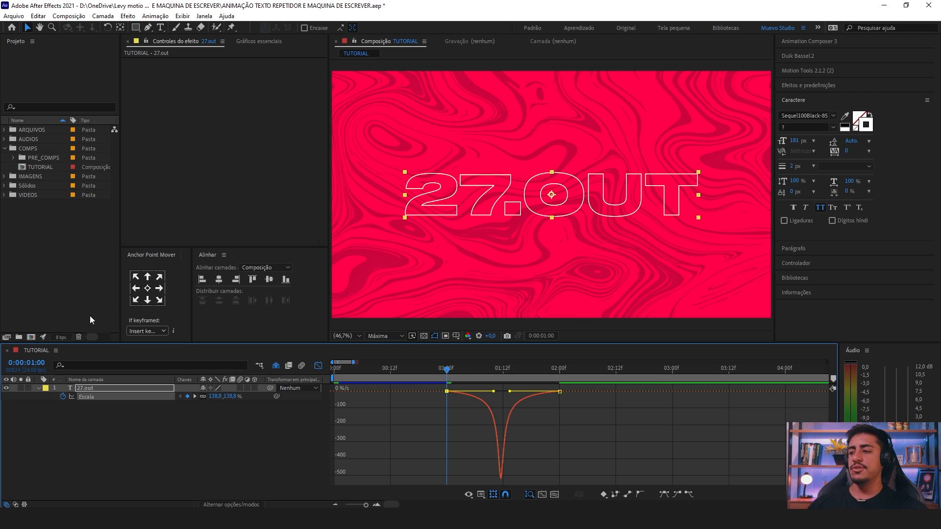
{"action": "left_click", "coordinate": [318, 365]}
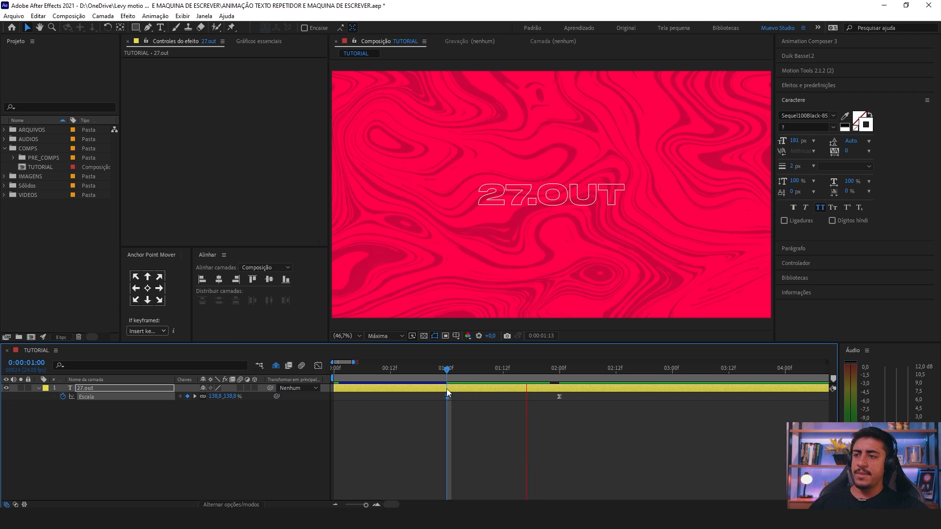
{"action": "key", "text": "k"}
{"action": "key", "text": "Home"}
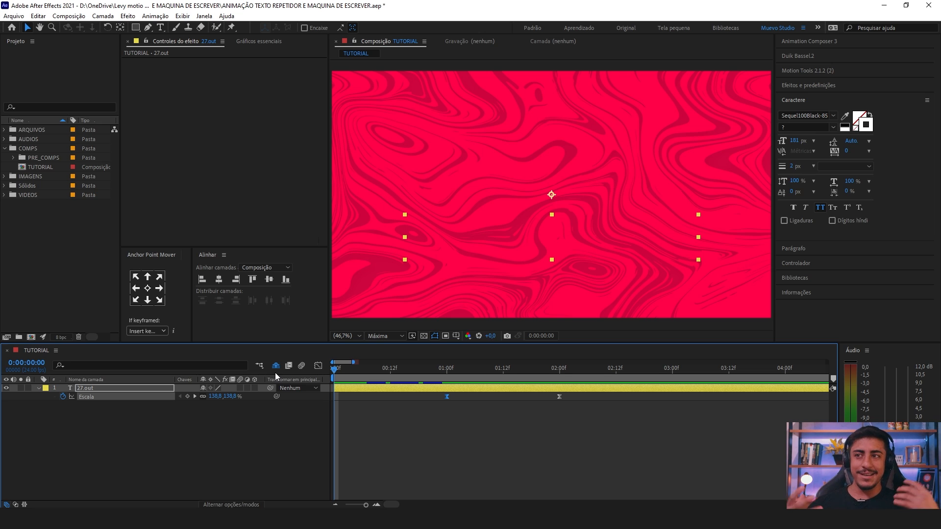
{"action": "key", "text": "space"}
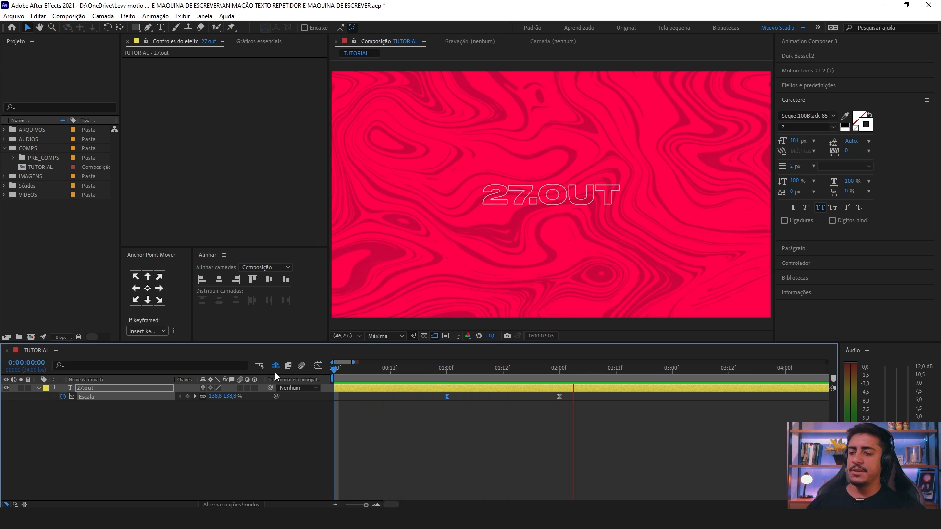
{"action": "key", "text": "space"}
Step: Move the playhead to 2 seconds and show all keyframed properties of the 27.out layer
{"action": "left_click_drag", "start_coordinate": [345, 373], "coordinate": [545, 406]}
{"action": "left_click", "coordinate": [557, 403]}
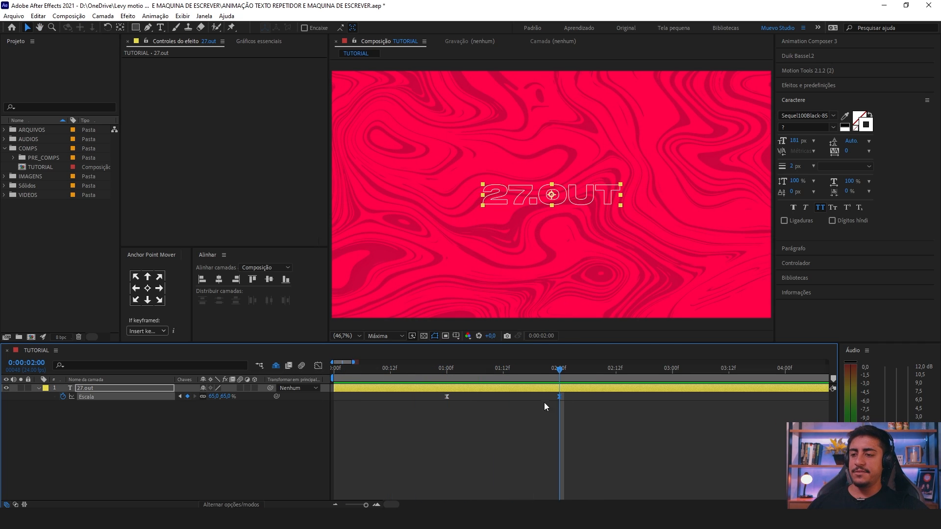
{"action": "key", "text": "u"}
{"action": "left_click", "coordinate": [463, 463]}
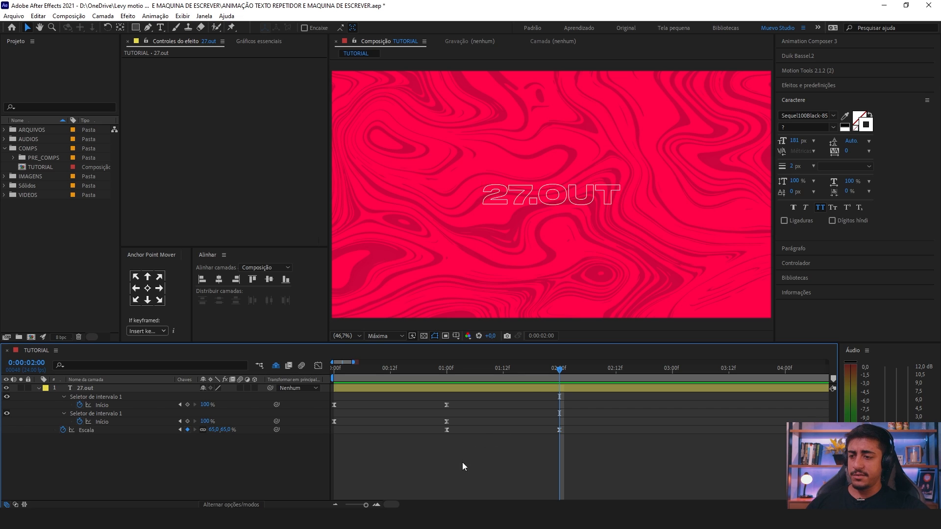
{"action": "left_click", "coordinate": [742, 368]}
{"action": "left_click_drag", "start_coordinate": [337, 366], "coordinate": [559, 382]}
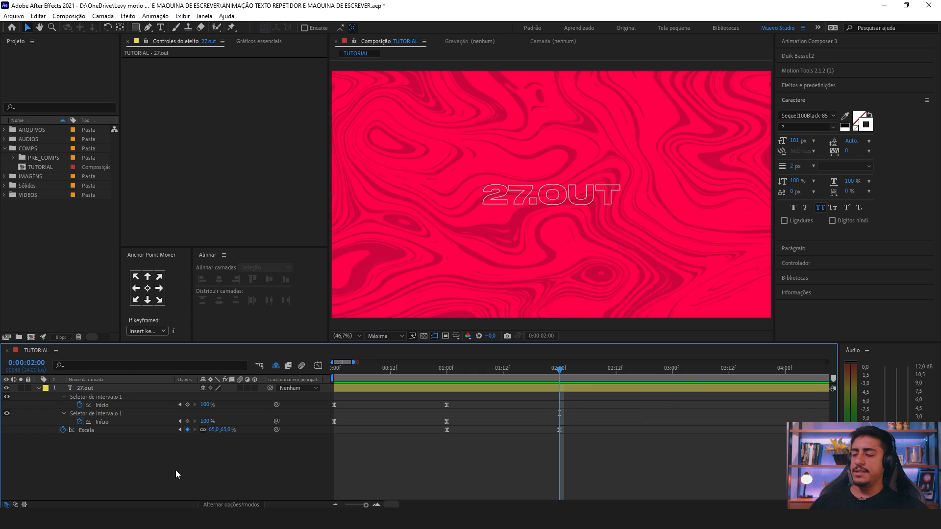
Step: Expand the 27.out layer's text properties, collapse the existing animators and Transformar group, and add a Rastreamento animator
{"action": "left_click", "coordinate": [112, 387]}
{"action": "left_click", "coordinate": [39, 388]}
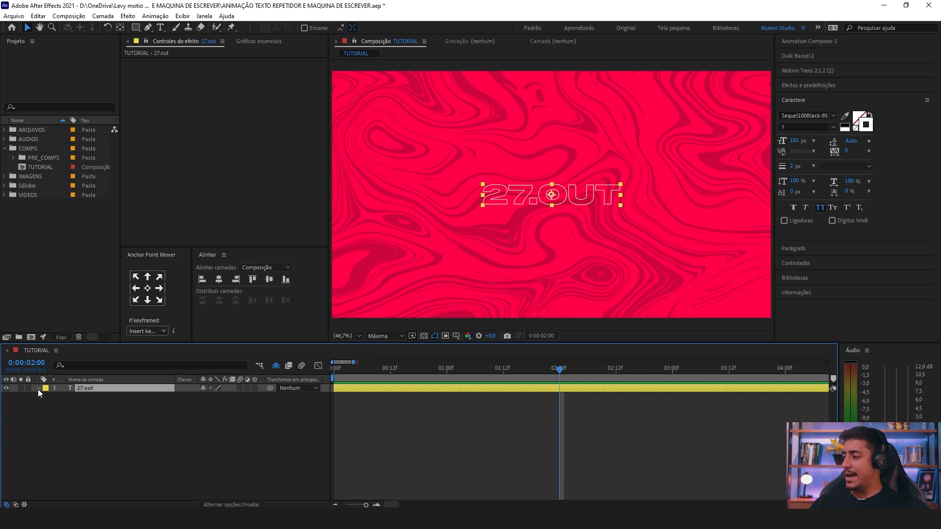
{"action": "left_click", "coordinate": [38, 388]}
{"action": "left_click", "coordinate": [62, 398]}
{"action": "left_click", "coordinate": [55, 430]}
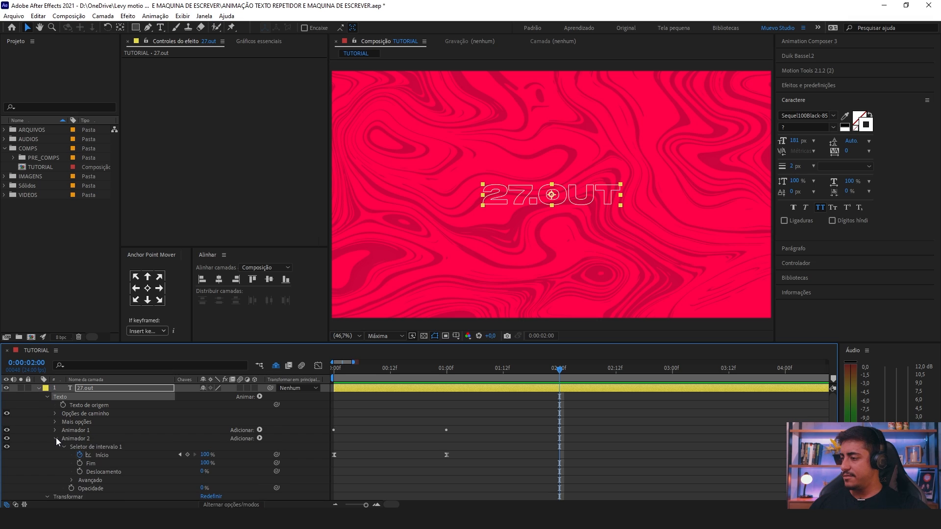
{"action": "left_click", "coordinate": [54, 439]}
{"action": "left_click", "coordinate": [82, 432]}
{"action": "left_click", "coordinate": [47, 446]}
{"action": "left_click", "coordinate": [77, 398]}
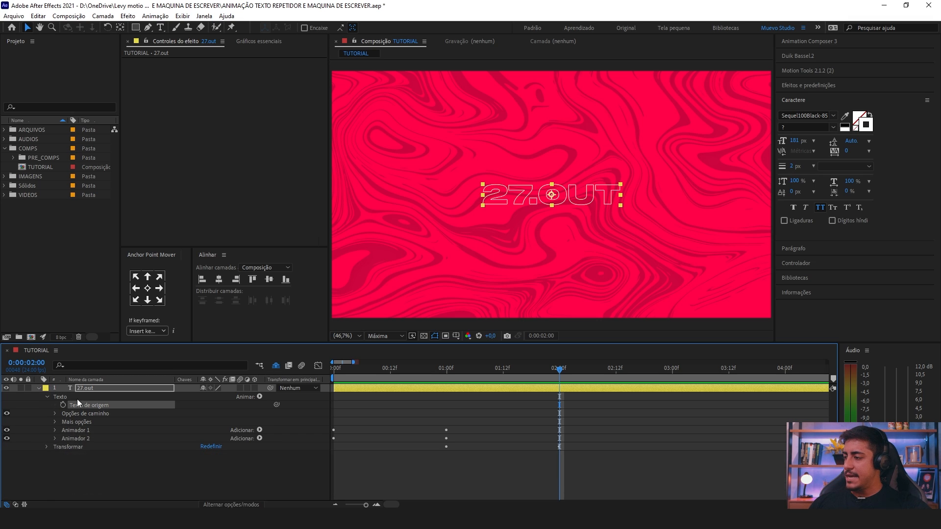
{"action": "left_click", "coordinate": [259, 398]}
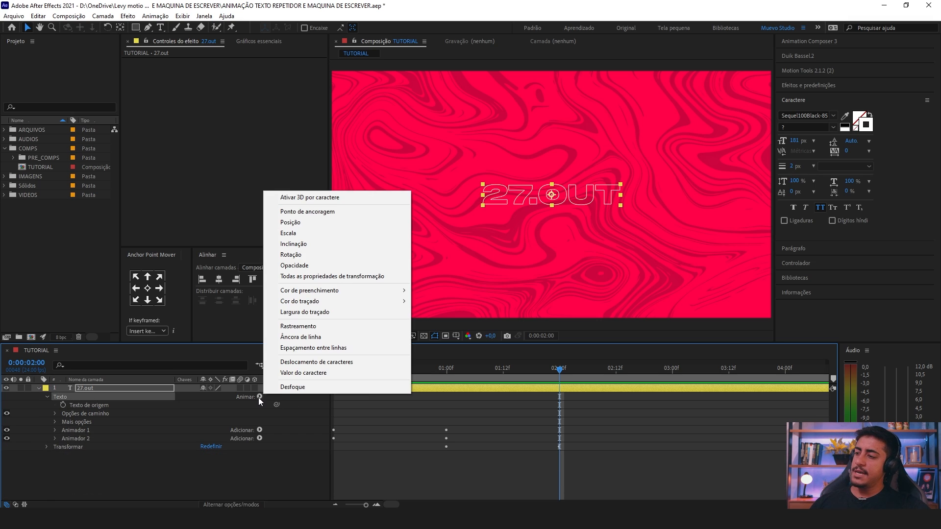
{"action": "left_click", "coordinate": [326, 325]}
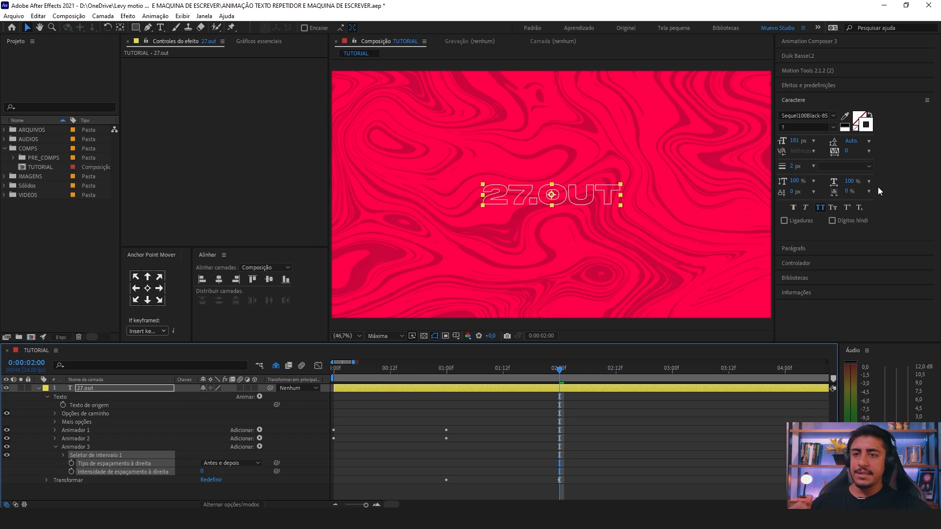
Step: Try a character tracking of 851 on the whole title, and undo it
{"action": "left_click_drag", "start_coordinate": [848, 147], "coordinate": [939, 157]}
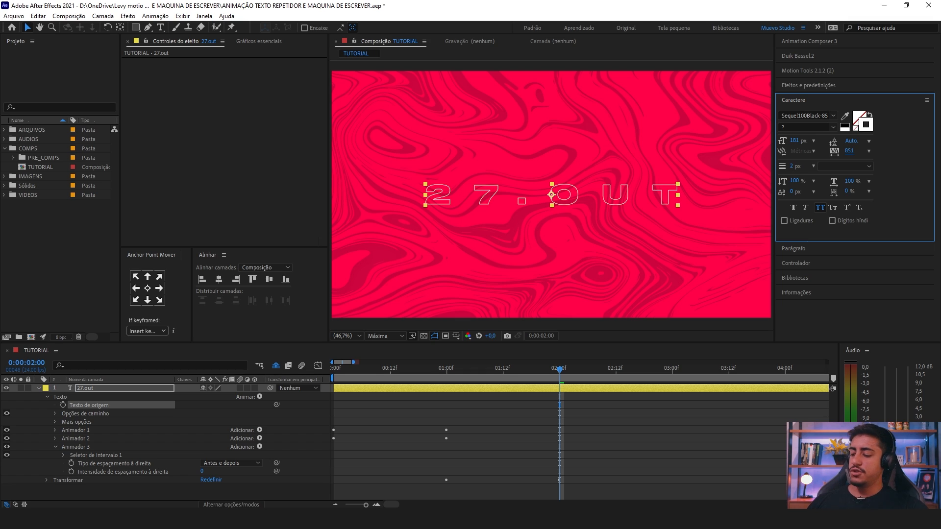
{"action": "key", "text": "ctrl+z"}
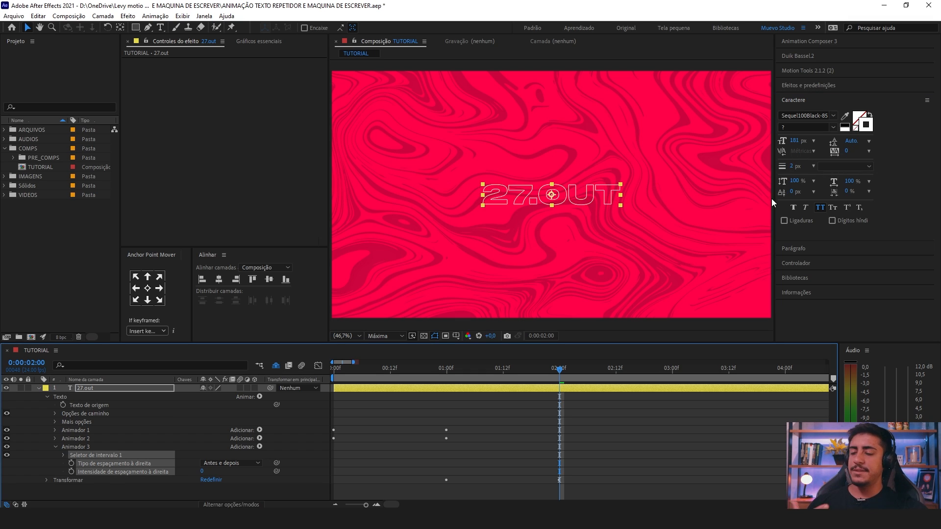
Step: Expand Seletor de intervalo 1 under Animador 3 to show its range and tracking properties
{"action": "left_click", "coordinate": [96, 446]}
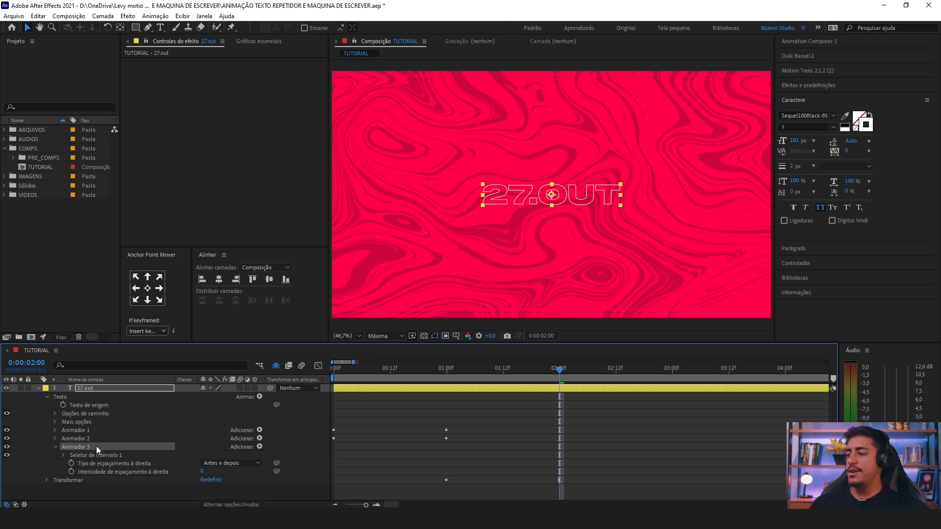
{"action": "left_click", "coordinate": [257, 396]}
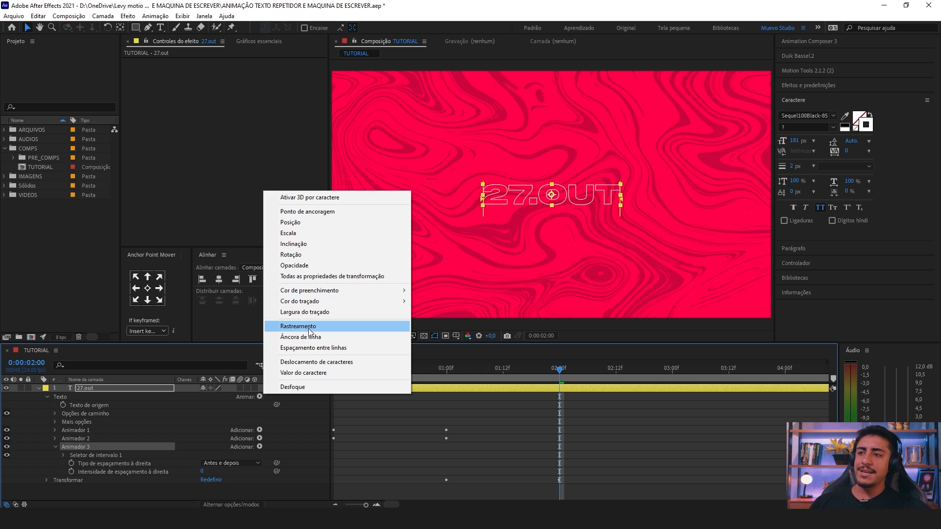
{"action": "left_click", "coordinate": [93, 446]}
{"action": "left_click", "coordinate": [100, 455]}
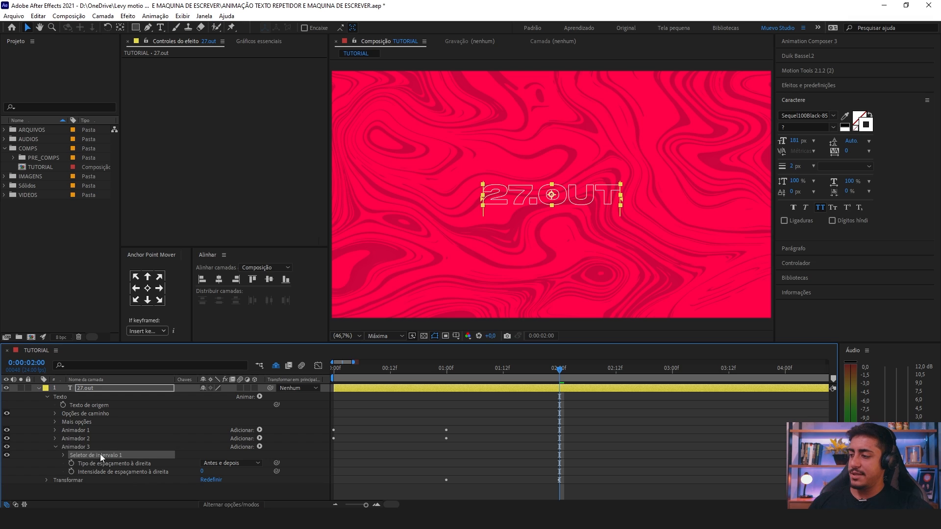
{"action": "left_click", "coordinate": [63, 455]}
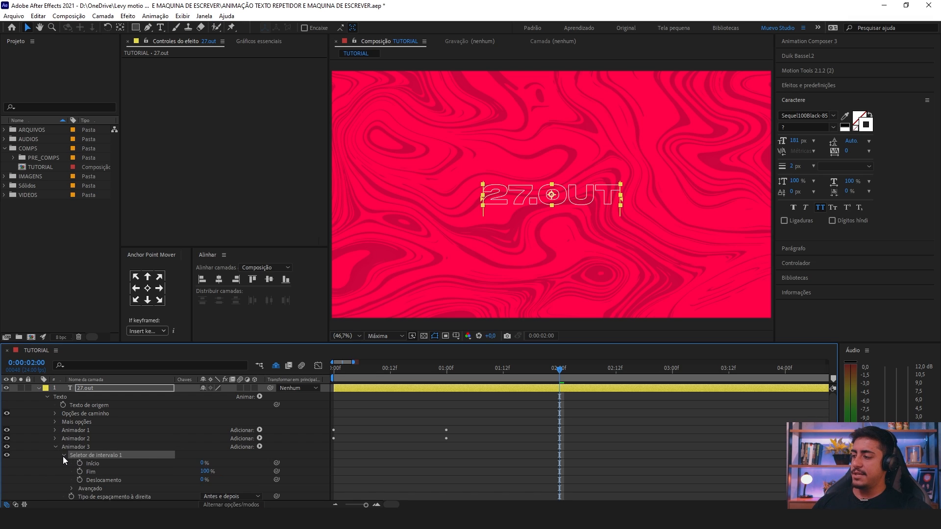
{"action": "scroll", "coordinate": [61, 457], "scroll_direction": "down", "scroll_amount": 1}
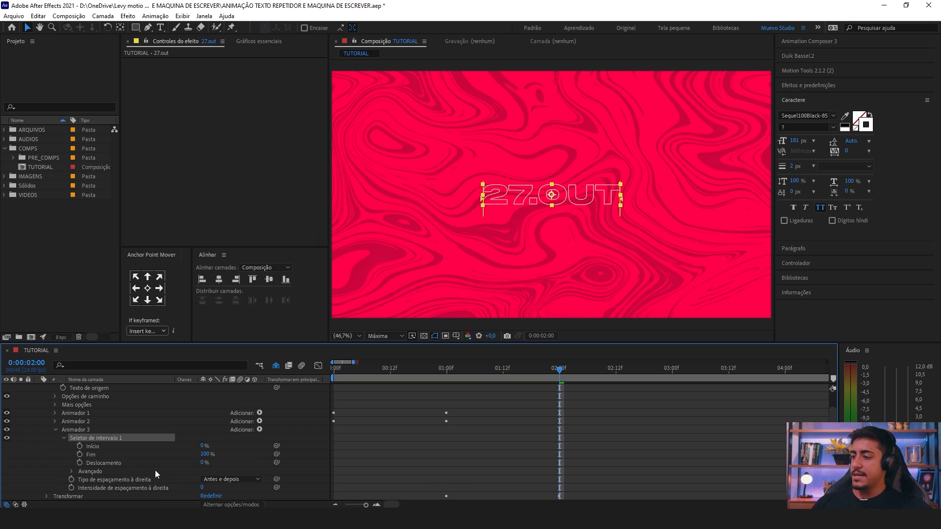
Step: Try spreading the title's letters with an Animador 3 tracking intensity of 144
{"action": "left_click", "coordinate": [111, 488]}
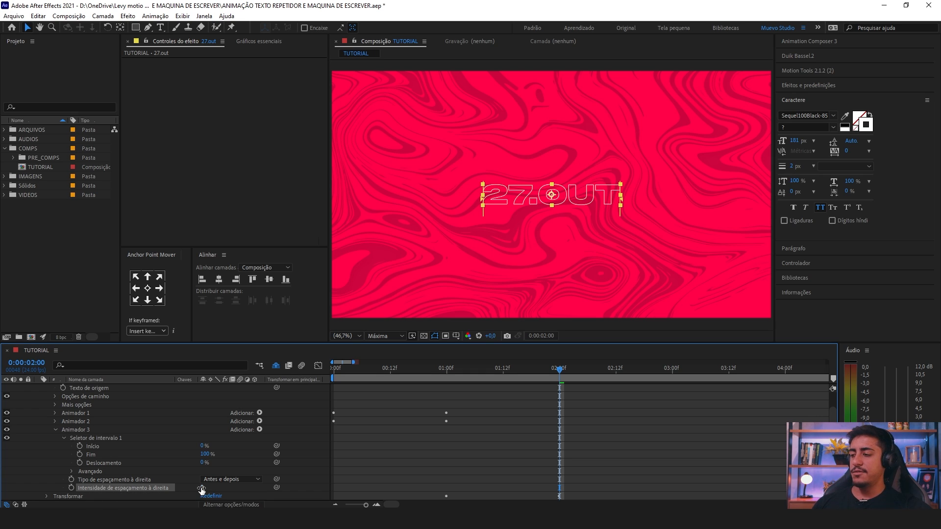
{"action": "left_click_drag", "start_coordinate": [201, 489], "coordinate": [332, 473]}
{"action": "key", "text": "ctrl+z"}
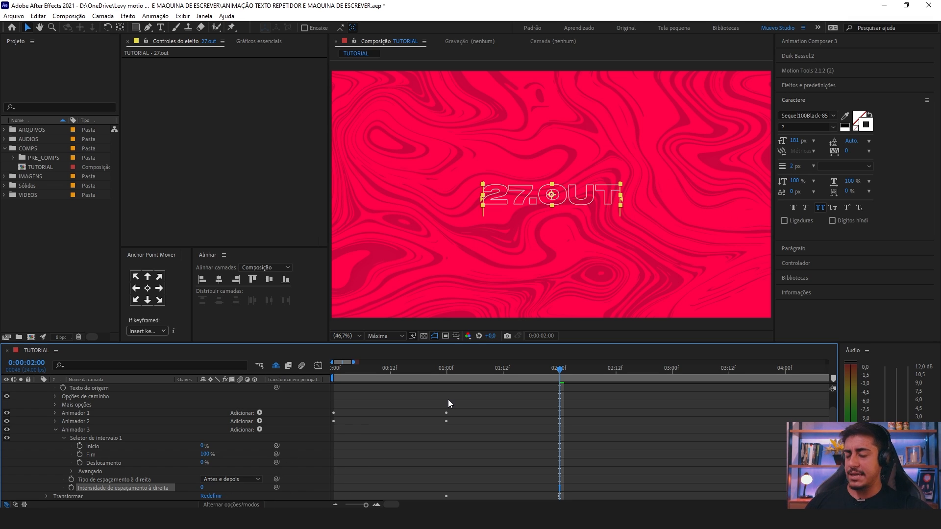
{"action": "left_click_drag", "start_coordinate": [201, 488], "coordinate": [268, 484]}
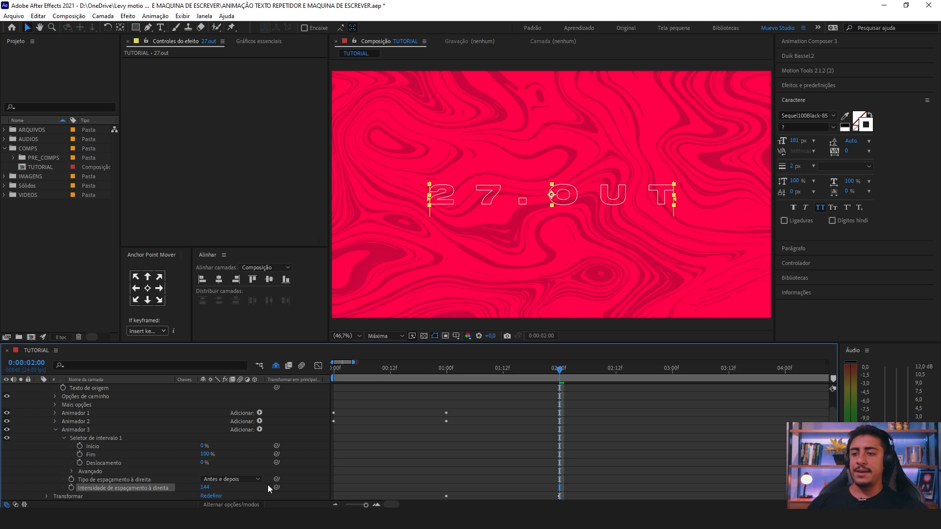
Step: Check the paragraph alignment used by the title text
{"action": "left_click", "coordinate": [817, 102]}
{"action": "left_click", "coordinate": [793, 118]}
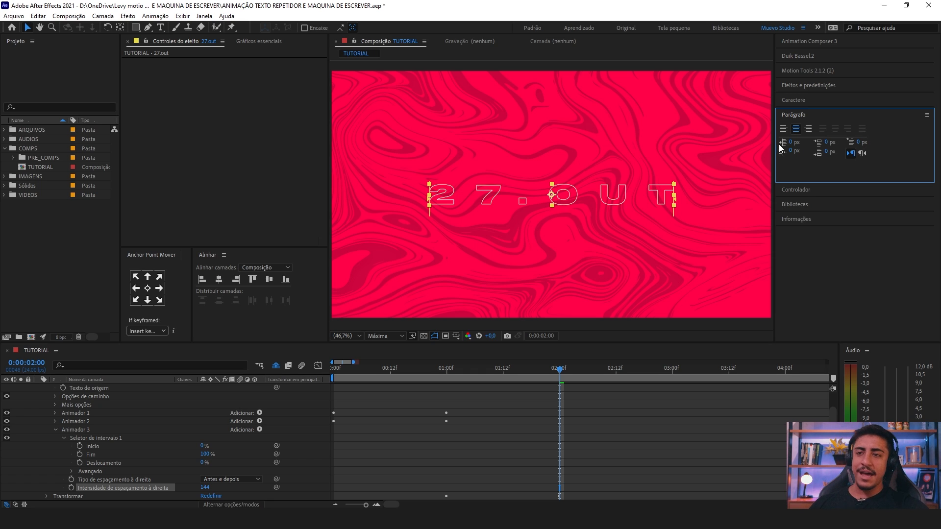
{"action": "left_click", "coordinate": [794, 115]}
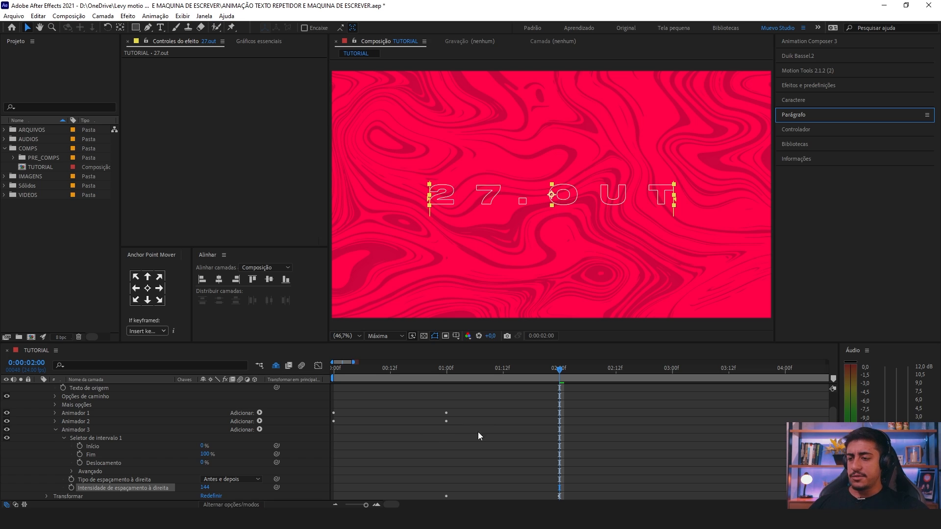
Step: Set Animador 3's Intensidade de espaçamento à direita to 0 and add its first keyframe at 2 seconds
{"action": "scroll", "coordinate": [478, 431], "scroll_direction": "up", "scroll_amount": 2}
{"action": "left_click", "coordinate": [560, 373]}
{"action": "left_click", "coordinate": [551, 388]}
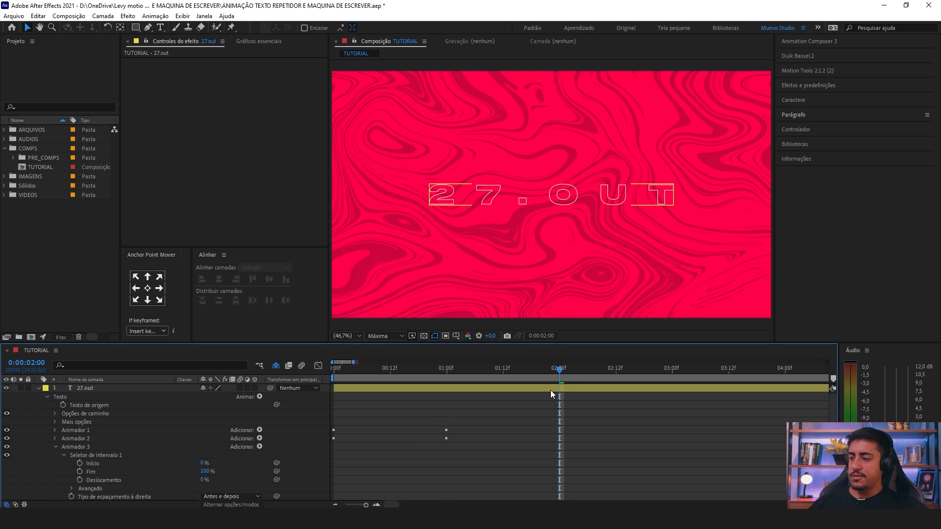
{"action": "scroll", "coordinate": [551, 390], "scroll_direction": "down", "scroll_amount": 1}
{"action": "left_click_drag", "start_coordinate": [510, 436], "coordinate": [433, 434]}
{"action": "key", "text": "v"}
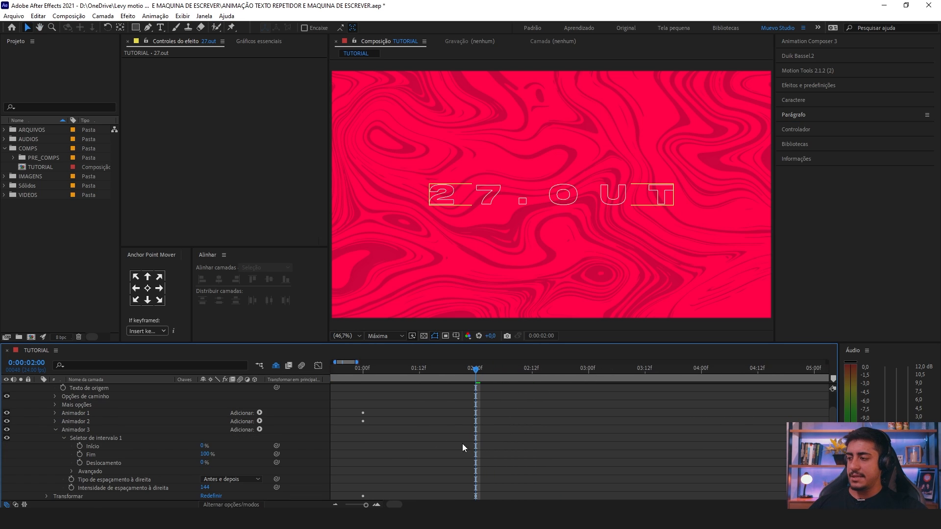
{"action": "left_click", "coordinate": [204, 487]}
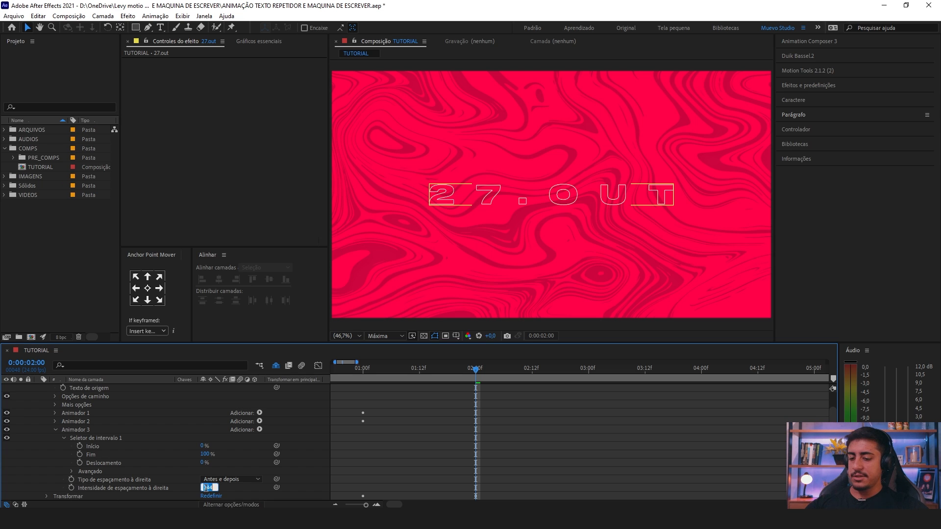
{"action": "type", "text": "0"}
{"action": "left_click", "coordinate": [72, 488]}
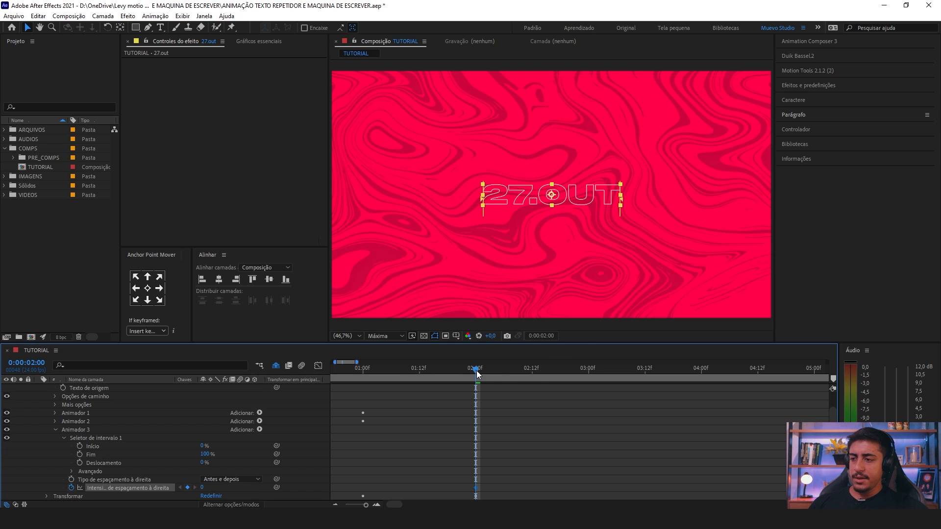
Step: Add a tracking intensity keyframe of 197 at 3 seconds and apply Easy Ease to both tracking keyframes
{"action": "left_click_drag", "start_coordinate": [476, 377], "coordinate": [590, 382]}
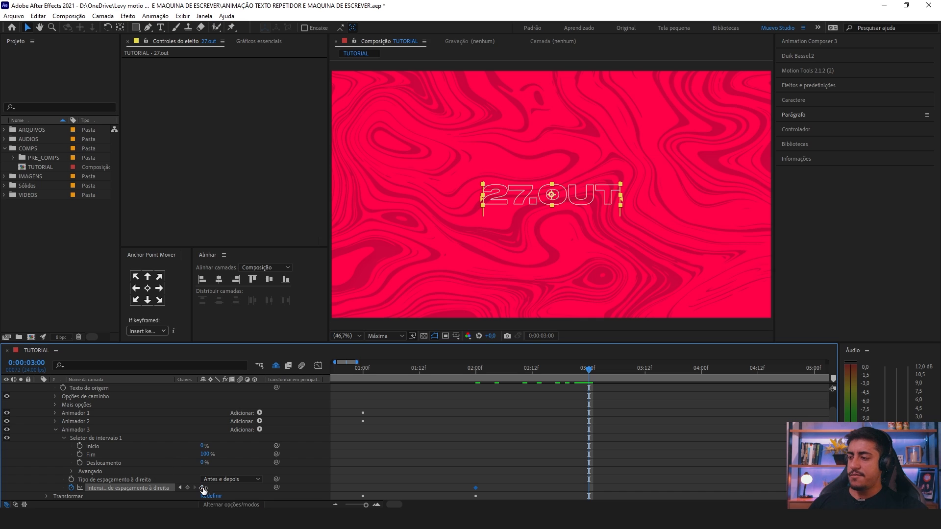
{"action": "left_click_drag", "start_coordinate": [203, 489], "coordinate": [301, 493]}
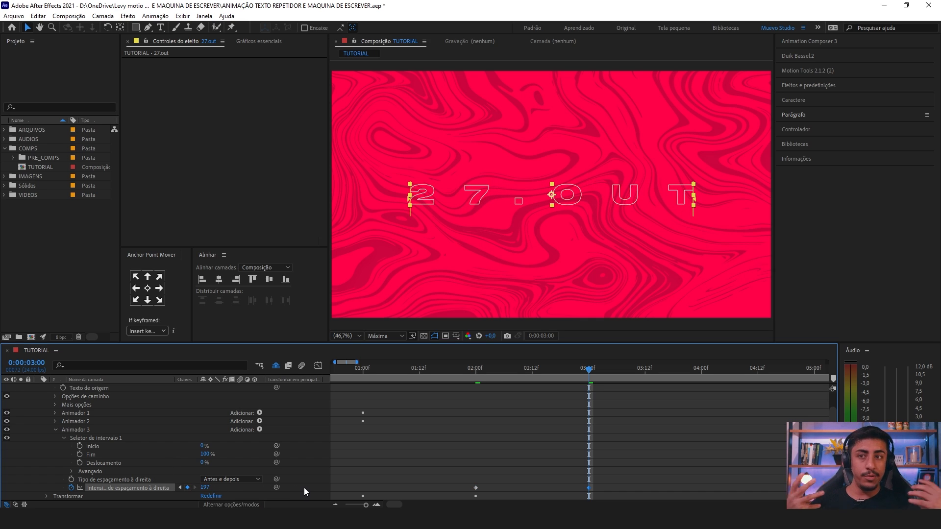
{"action": "left_click_drag", "start_coordinate": [583, 490], "coordinate": [595, 475]}
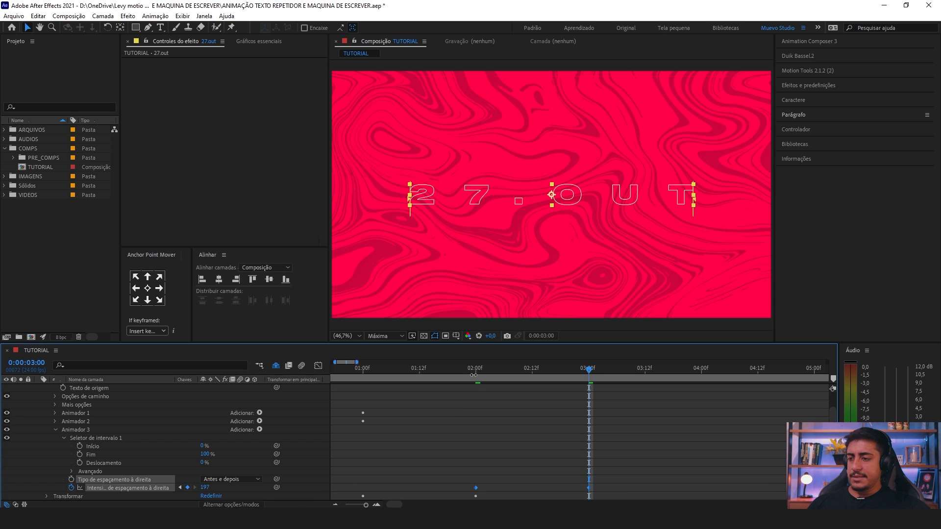
{"action": "left_click", "coordinate": [477, 373]}
{"action": "left_click_drag", "start_coordinate": [535, 479], "coordinate": [466, 489]}
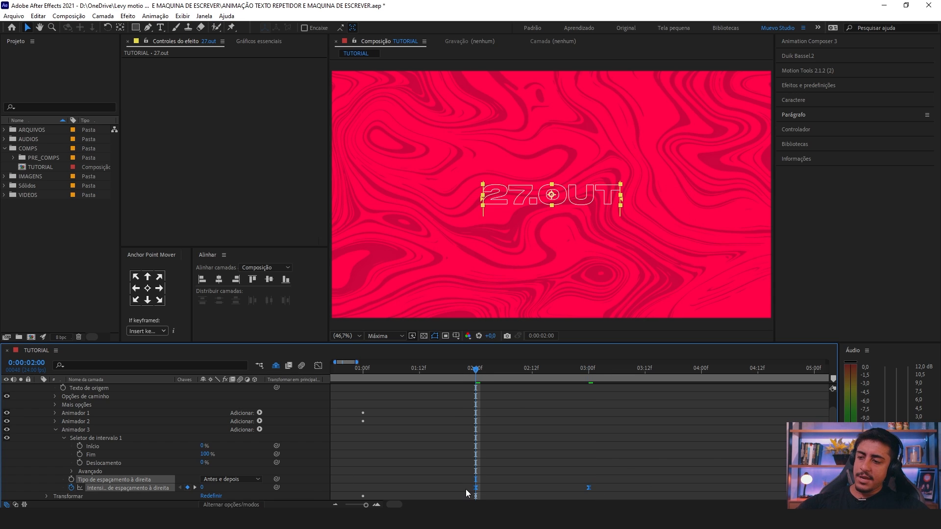
Step: Preview the letter spacing from 2 seconds, and lengthen both tracking easing handles in the speed graph into a sharp mid-curve peak
{"action": "key", "text": "space"}
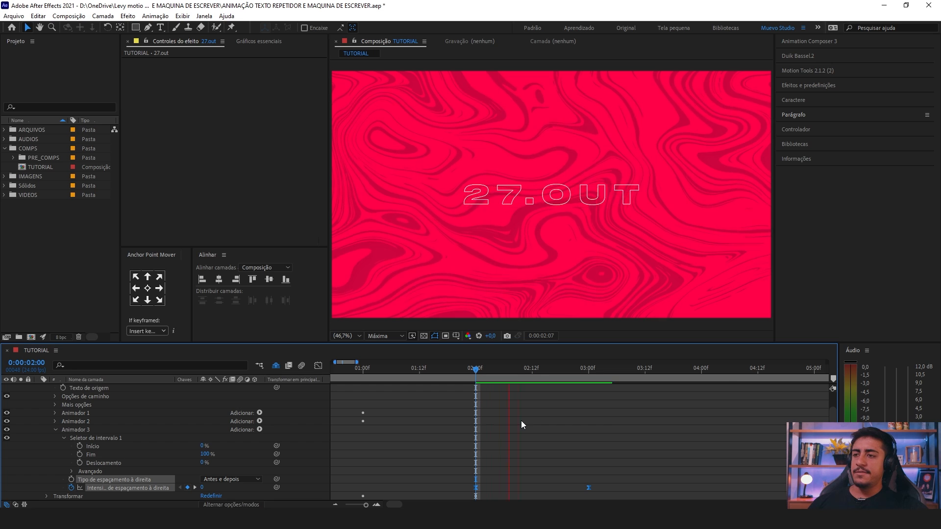
{"action": "key", "text": "space"}
{"action": "left_click_drag", "start_coordinate": [656, 488], "coordinate": [466, 487]}
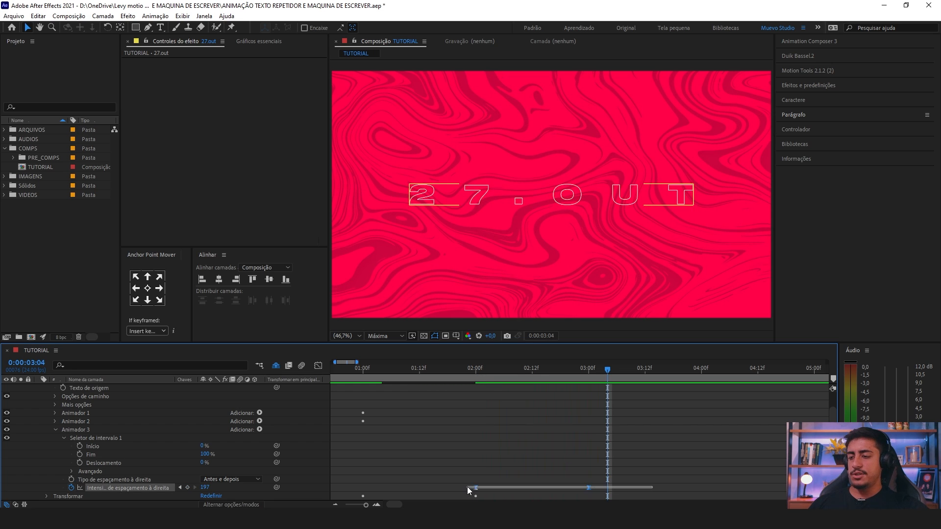
{"action": "left_click", "coordinate": [318, 365]}
{"action": "left_click_drag", "start_coordinate": [571, 479], "coordinate": [523, 478]}
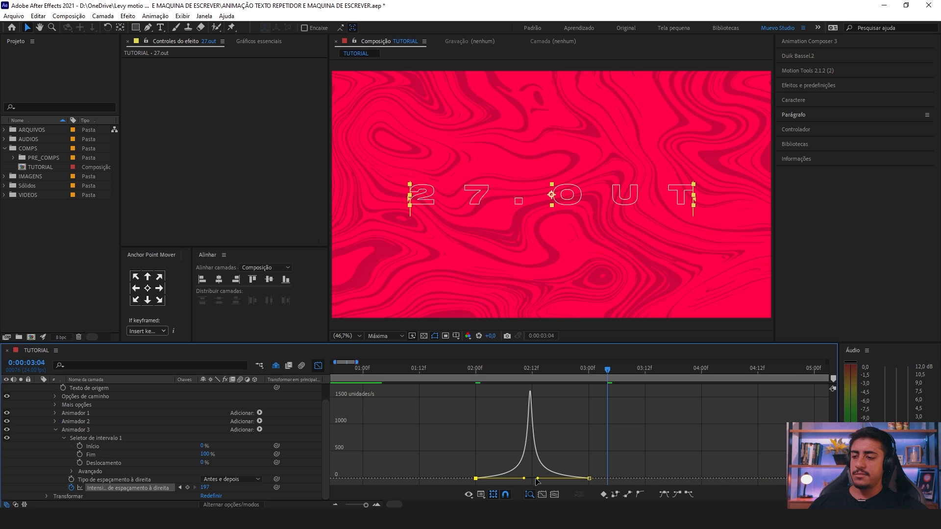
Step: Preview the letter-spacing expansion from 2 seconds and scrub through it to the speed peak
{"action": "left_click", "coordinate": [537, 479]}
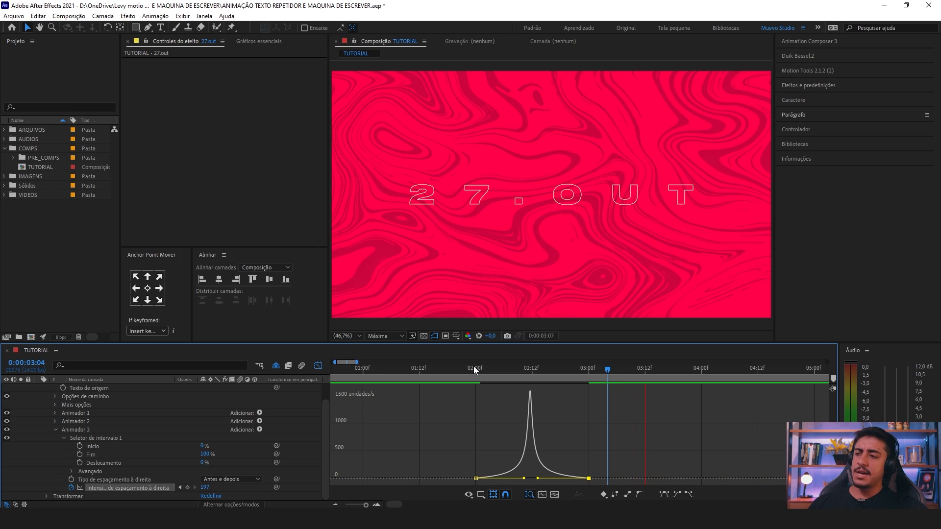
{"action": "left_click", "coordinate": [473, 366]}
{"action": "left_click_drag", "start_coordinate": [474, 366], "coordinate": [527, 381]}
{"action": "left_click", "coordinate": [500, 394]}
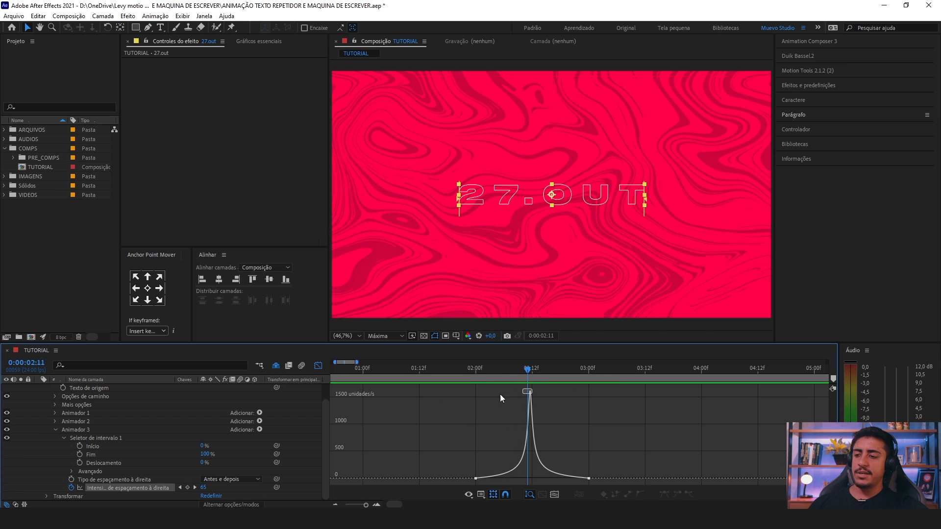
Step: Return from the speed graph to the layer keyframe view and collapse the title's text animators
{"action": "left_click", "coordinate": [318, 365]}
{"action": "left_click", "coordinate": [54, 429]}
{"action": "left_click", "coordinate": [80, 431]}
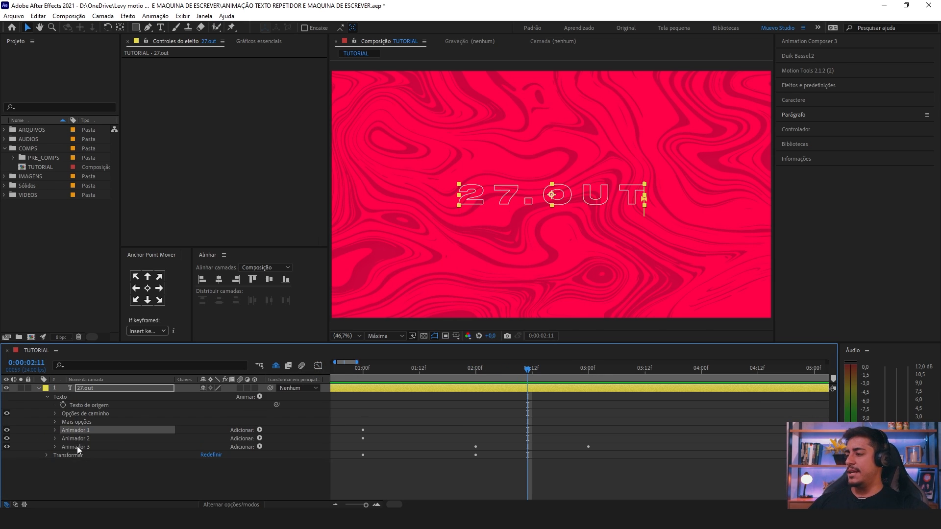
{"action": "left_click", "coordinate": [78, 447]}
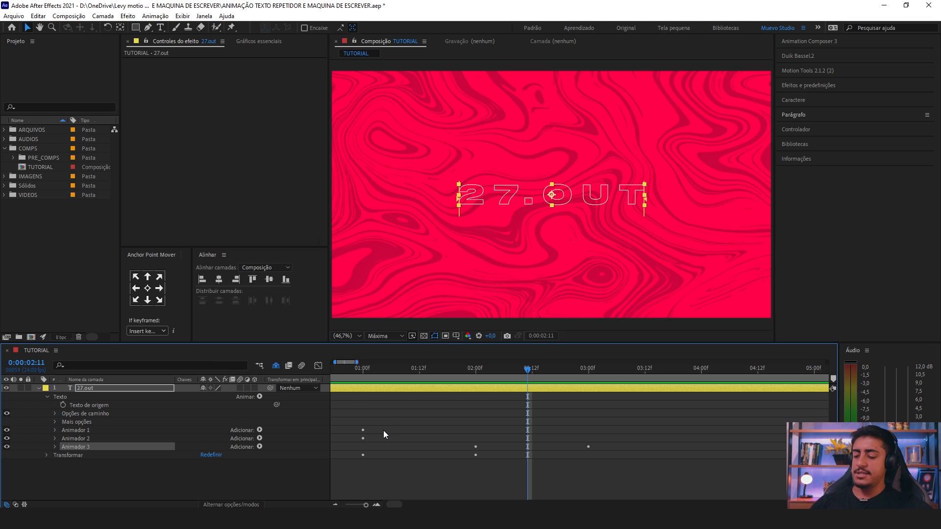
Step: Show only the 27.out layer's keyframed properties and preview the title animation past 3 seconds
{"action": "left_click", "coordinate": [430, 391]}
{"action": "key", "text": "u"}
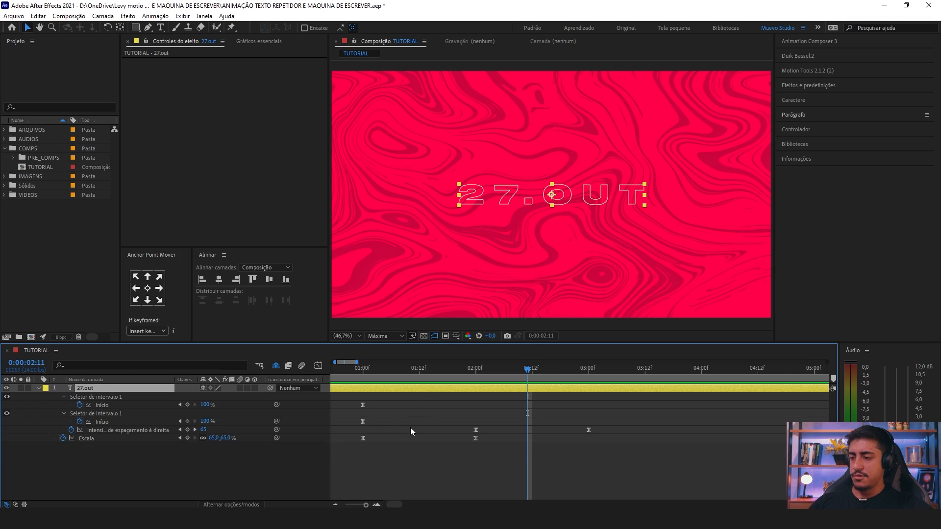
{"action": "scroll", "coordinate": [532, 423], "scroll_direction": "down", "scroll_amount": 3}
{"action": "key", "text": "space"}
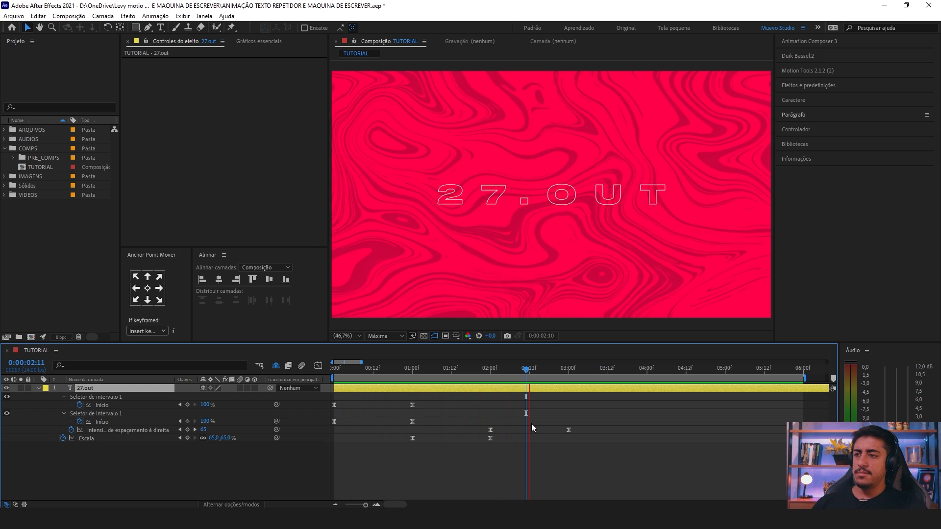
{"action": "key", "text": "space"}
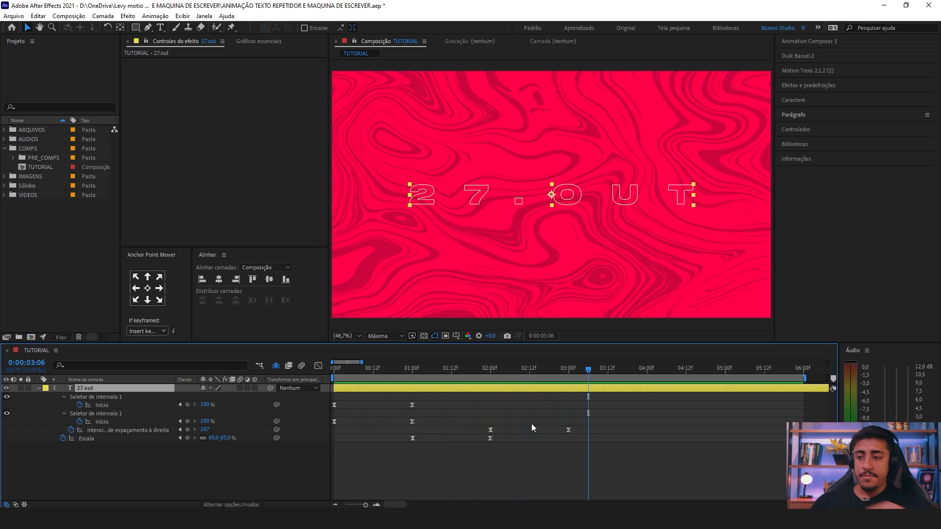
Step: Collapse the three animators in the fully expanded 27.out layer and add a Posição keyframe at 3 seconds
{"action": "left_click", "coordinate": [572, 372]}
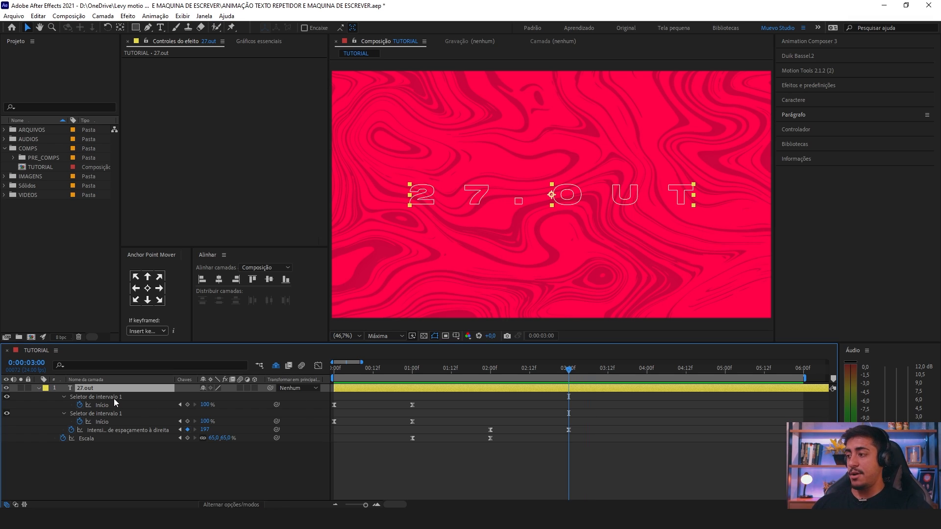
{"action": "left_click", "coordinate": [38, 388]}
{"action": "left_click", "coordinate": [38, 388]}
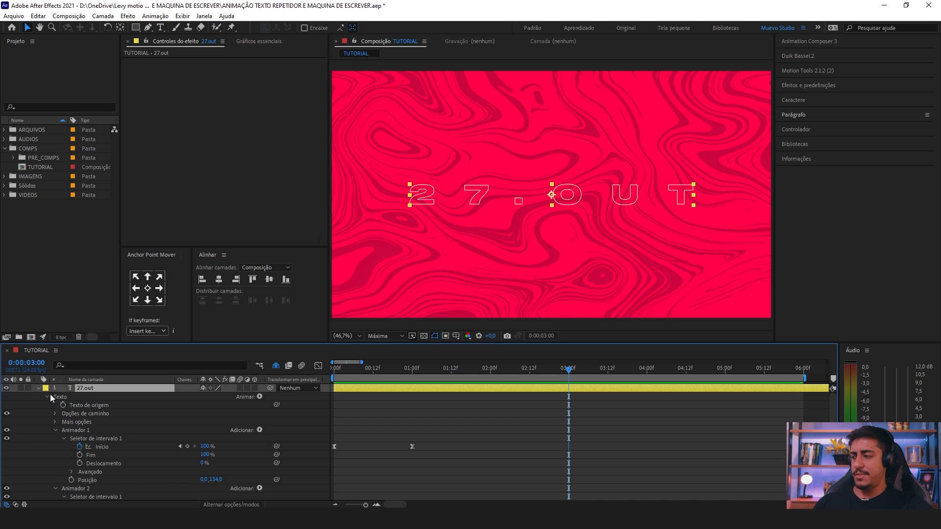
{"action": "left_click", "coordinate": [56, 430]}
{"action": "left_click", "coordinate": [58, 441]}
{"action": "left_click", "coordinate": [73, 433]}
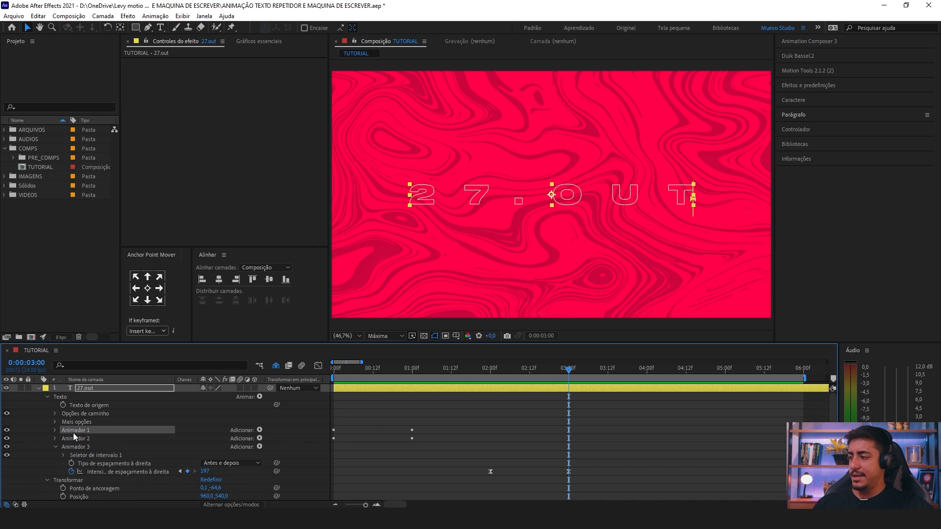
{"action": "left_click", "coordinate": [55, 445]}
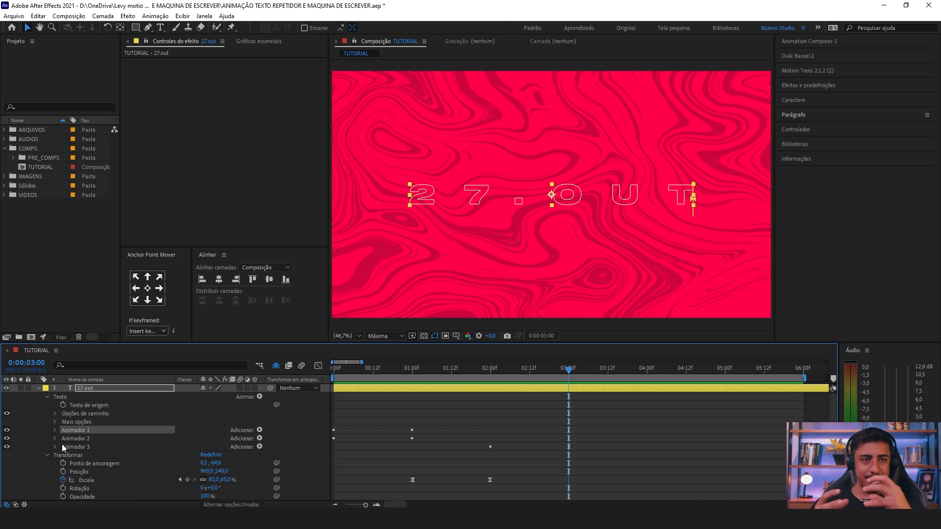
{"action": "left_click", "coordinate": [55, 453]}
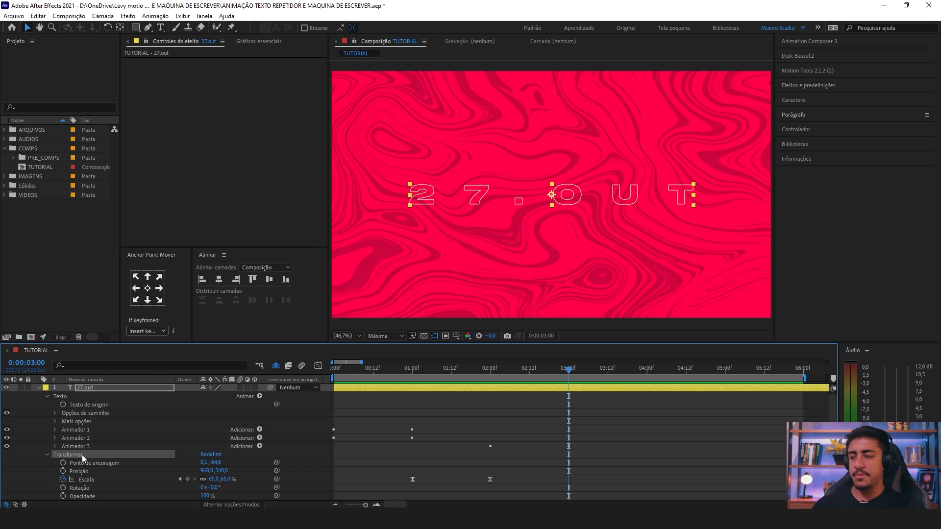
{"action": "left_click", "coordinate": [64, 472]}
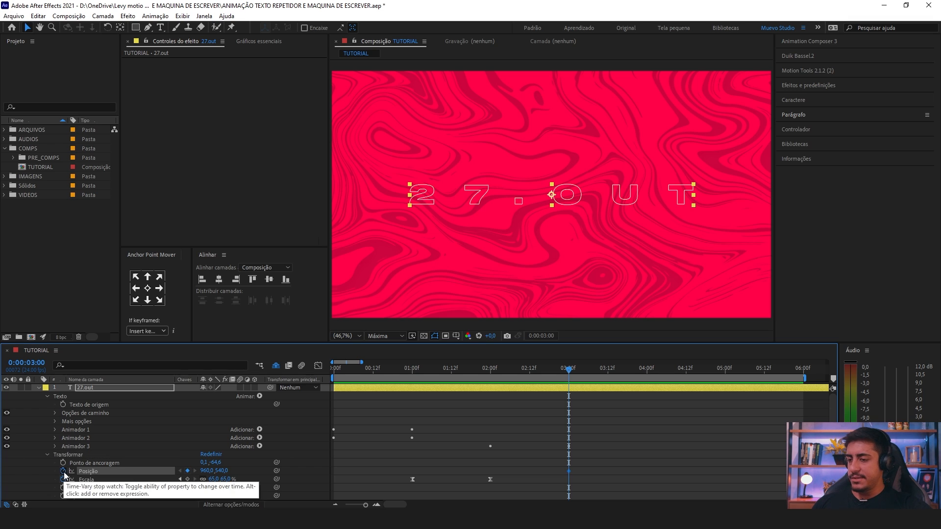
Step: Add a second Posição keyframe at 4 seconds with the title moved straight down below the frame
{"action": "left_click_drag", "start_coordinate": [572, 376], "coordinate": [647, 369]}
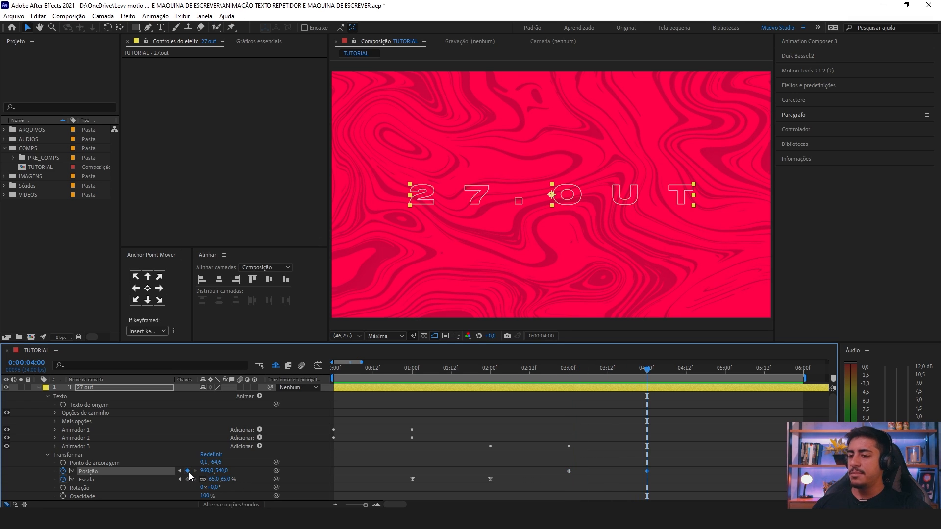
{"action": "left_click_drag", "start_coordinate": [481, 197], "coordinate": [479, 350]}
{"action": "left_click", "coordinate": [570, 369]}
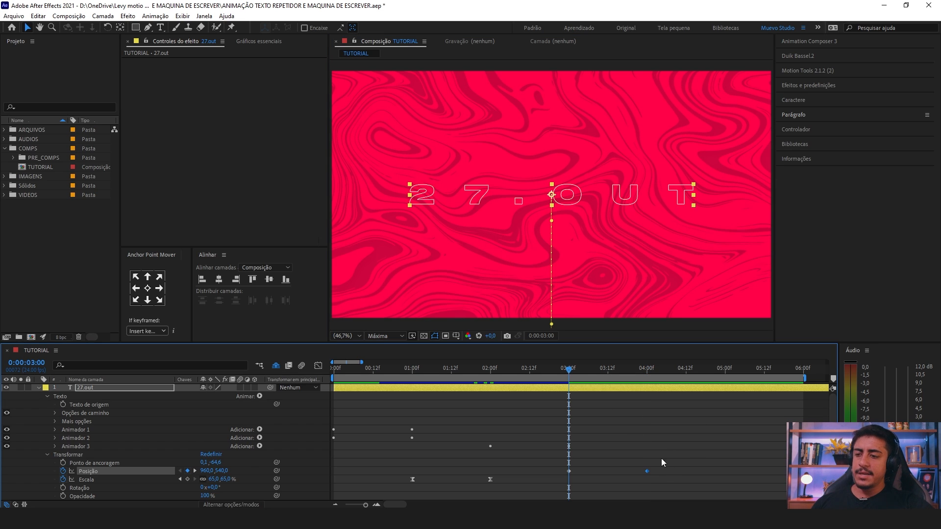
Step: Apply Easy Ease to both Posição keyframes and preview the title's drop from 3 seconds
{"action": "left_click_drag", "start_coordinate": [672, 460], "coordinate": [561, 484]}
{"action": "key", "text": "F9"}
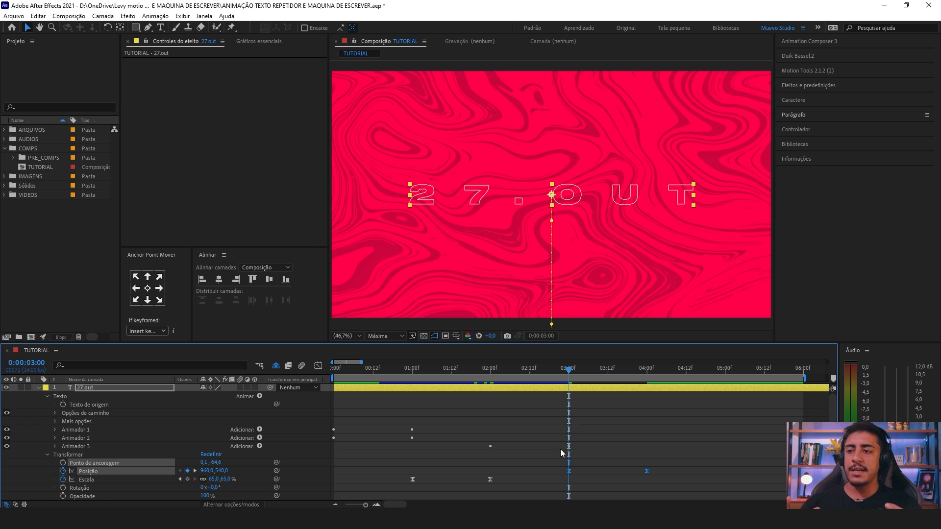
{"action": "key", "text": "space"}
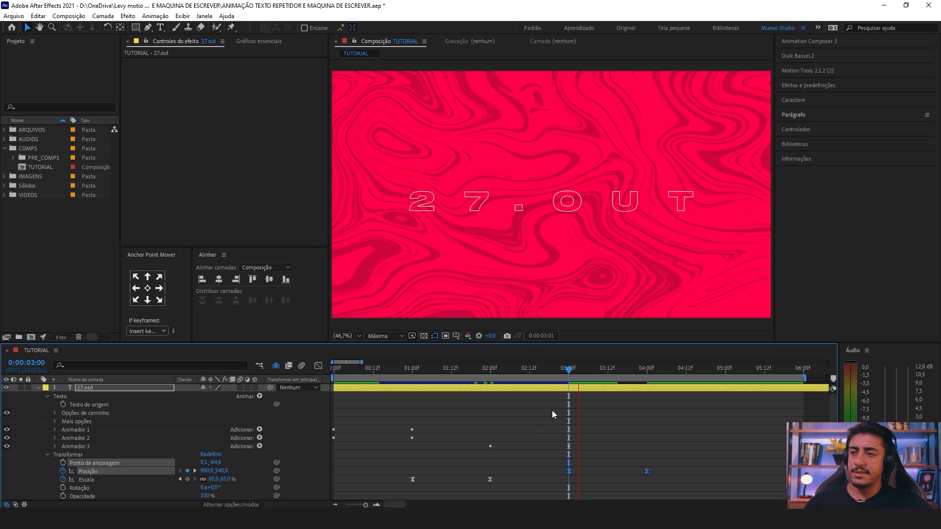
{"action": "left_click", "coordinate": [570, 374]}
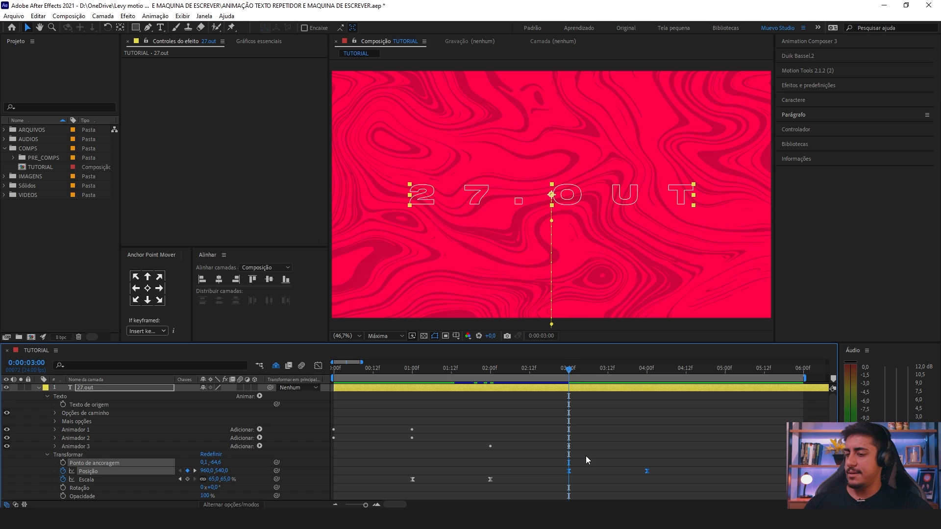
Step: Reshape the Posição speed graph into a slow start with a sharp late peak, and preview the drop from 3 seconds
{"action": "left_click", "coordinate": [319, 366]}
{"action": "scroll", "coordinate": [442, 434], "scroll_direction": "right", "scroll_amount": 5}
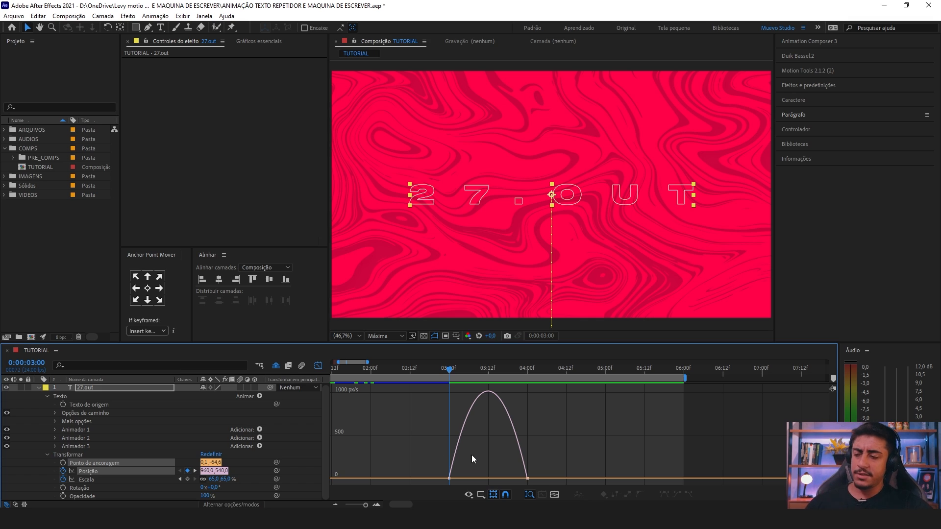
{"action": "left_click_drag", "start_coordinate": [471, 455], "coordinate": [488, 478]}
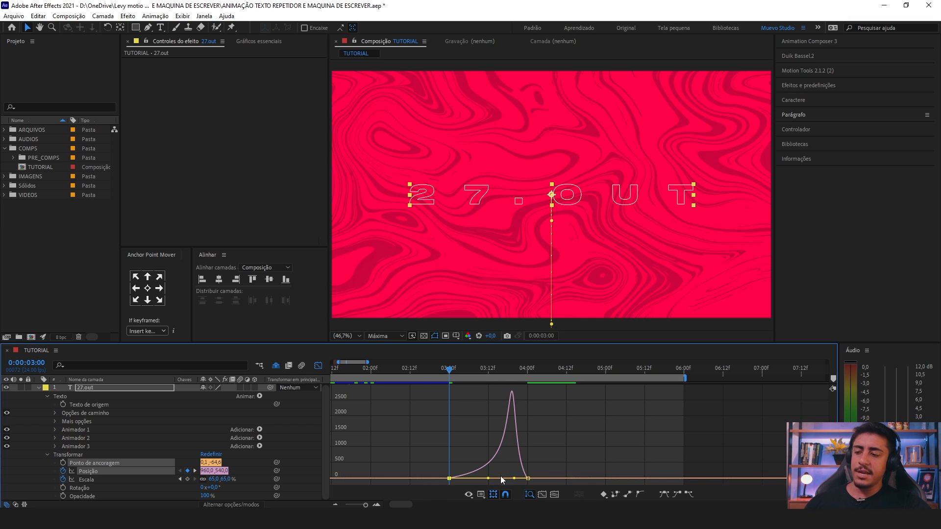
{"action": "left_click", "coordinate": [501, 398]}
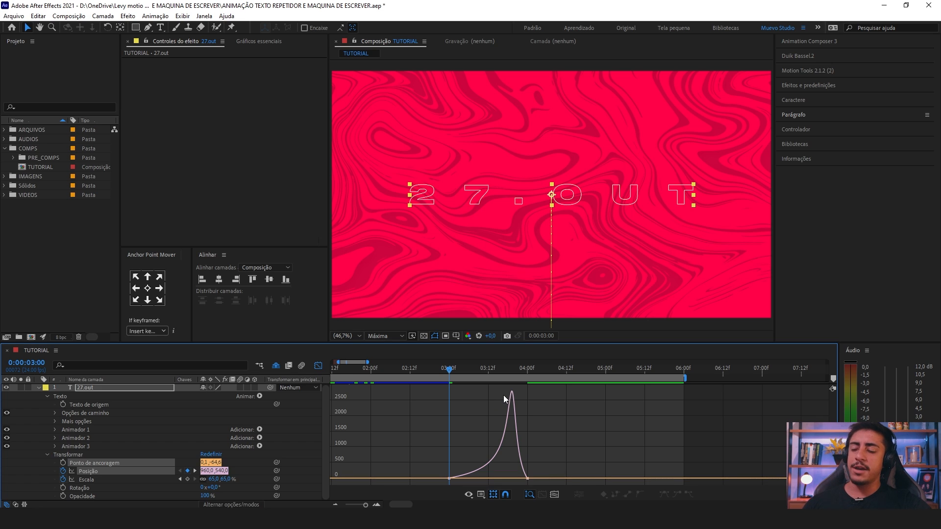
{"action": "key", "text": "space"}
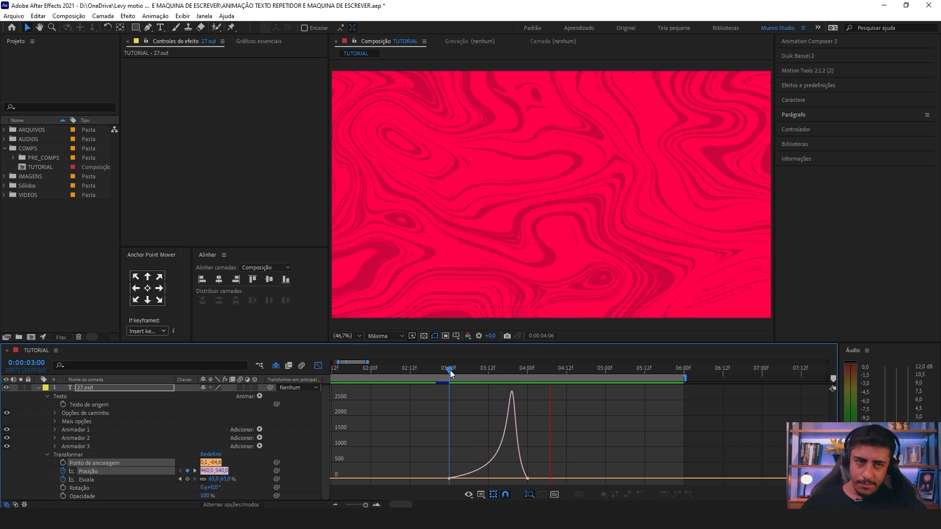
{"action": "key", "text": "space"}
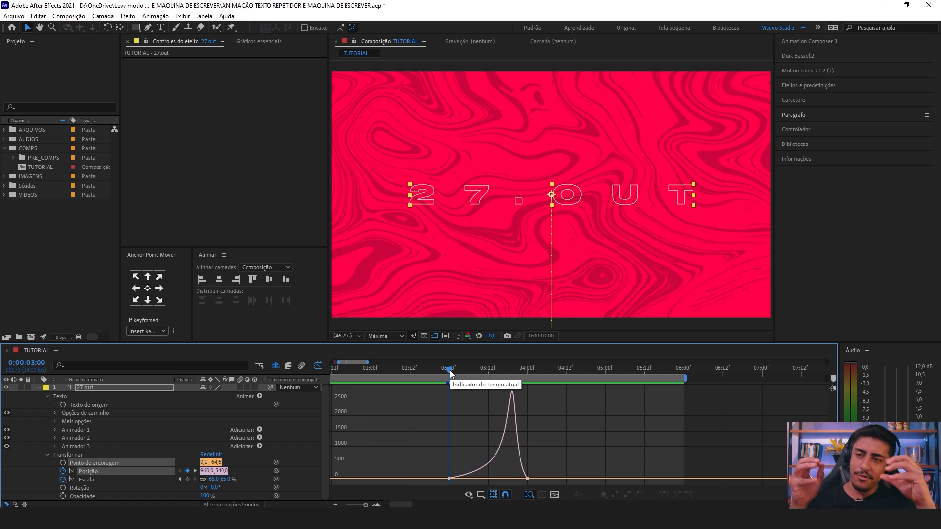
Step: Shorten the easing handle of the 4-second Posição keyframe to push the speed peak closer to it, and leave the speed graph
{"action": "left_click_drag", "start_coordinate": [519, 479], "coordinate": [521, 480]}
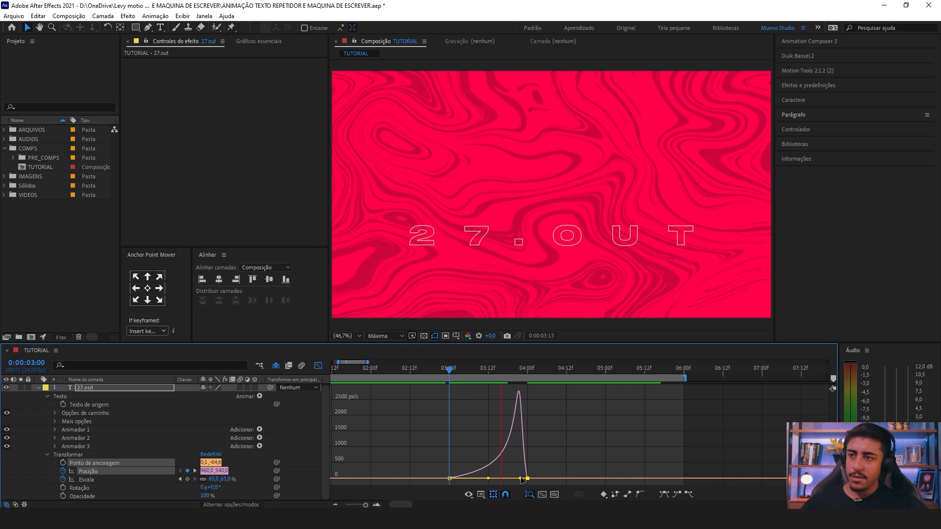
{"action": "left_click", "coordinate": [447, 369]}
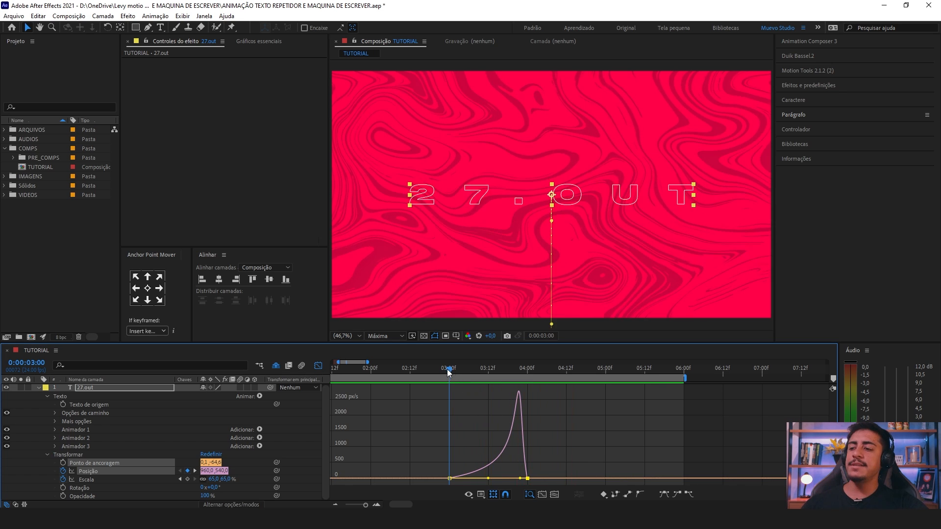
{"action": "left_click", "coordinate": [319, 366]}
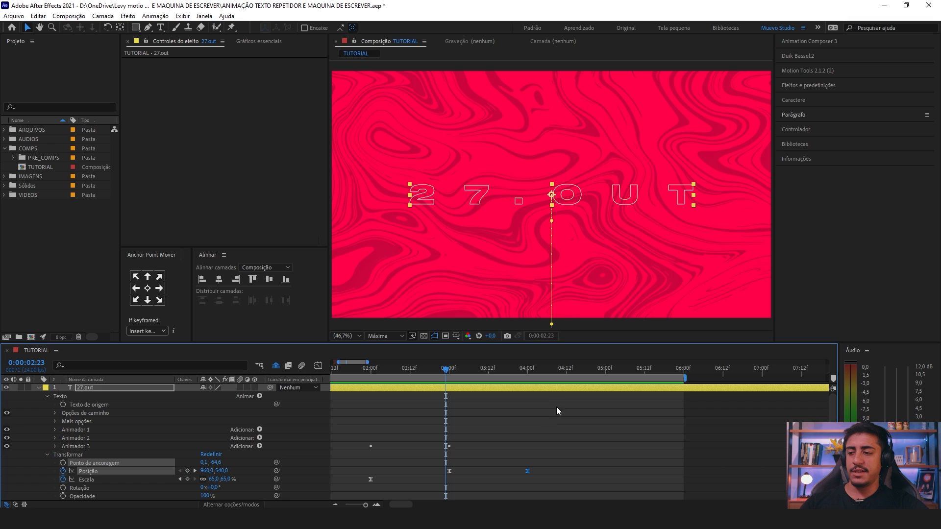
Step: Show only the 27.out layer's keyframed properties, with the timeline zoomed out to cover the whole animation
{"action": "left_click", "coordinate": [431, 389]}
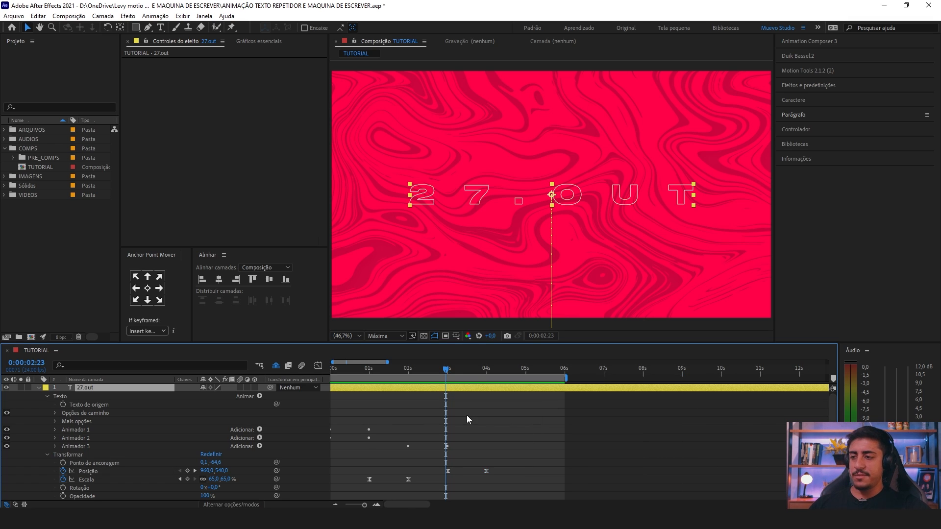
{"action": "left_click_drag", "start_coordinate": [466, 415], "coordinate": [573, 419]}
{"action": "key", "text": "u"}
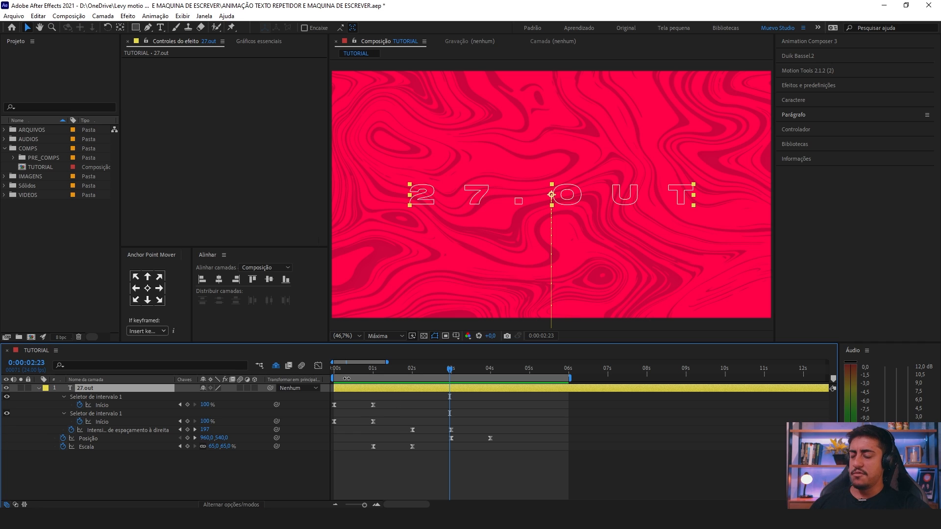
Step: Review the title's keyframes in time order: animator Início, Escala, letter-spacing intensity and Posição, scrubbing from 0 to 3 seconds
{"action": "left_click_drag", "start_coordinate": [333, 411], "coordinate": [378, 398]}
{"action": "left_click_drag", "start_coordinate": [334, 373], "coordinate": [373, 382]}
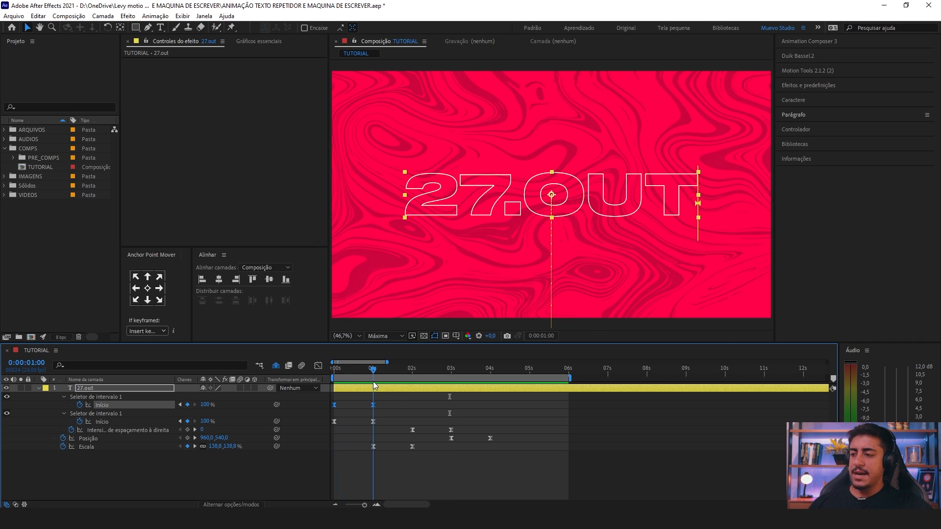
{"action": "left_click_drag", "start_coordinate": [417, 450], "coordinate": [365, 442]}
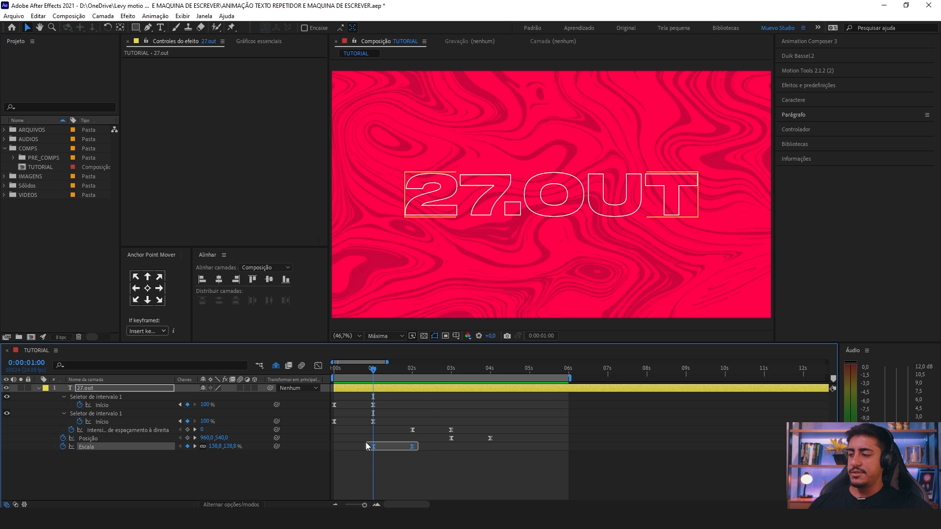
{"action": "left_click_drag", "start_coordinate": [373, 369], "coordinate": [407, 386]}
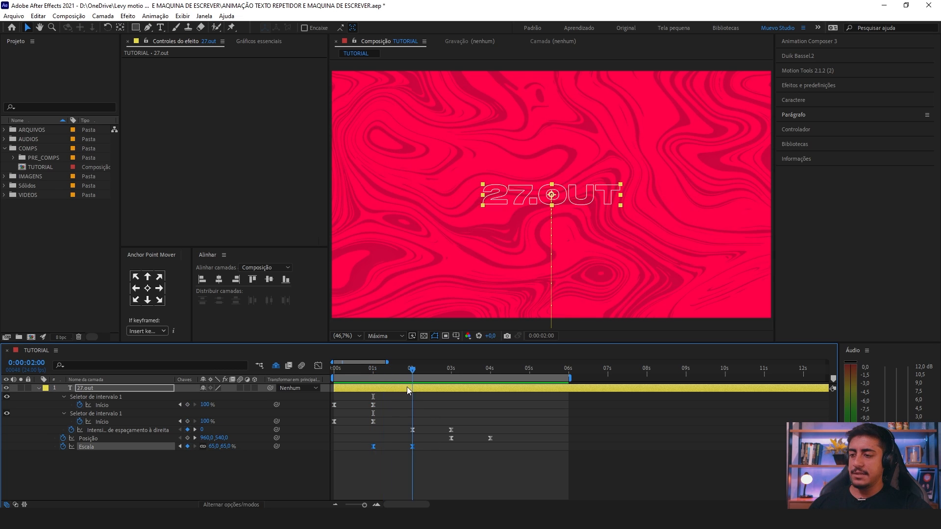
{"action": "left_click_drag", "start_coordinate": [404, 426], "coordinate": [463, 434]}
{"action": "left_click_drag", "start_coordinate": [412, 369], "coordinate": [453, 402]}
{"action": "left_click", "coordinate": [451, 438]}
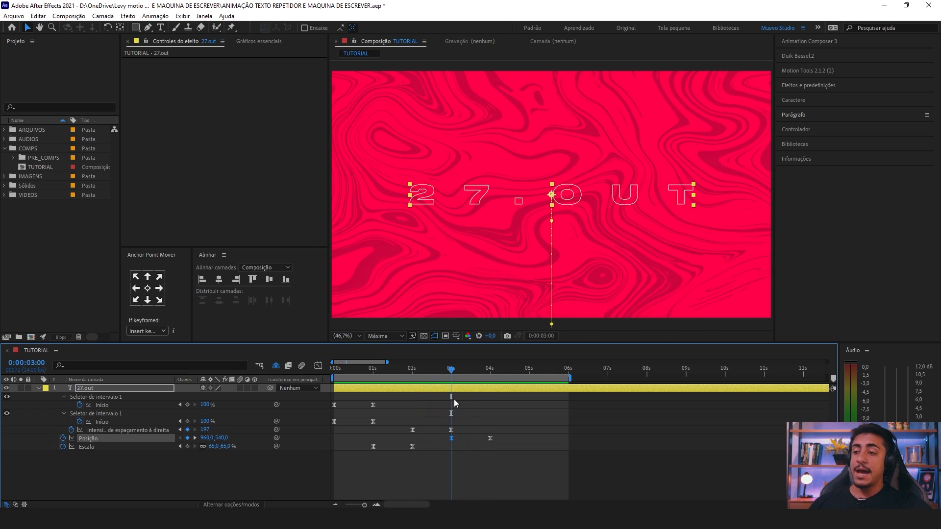
{"action": "left_click_drag", "start_coordinate": [493, 429], "coordinate": [448, 437]}
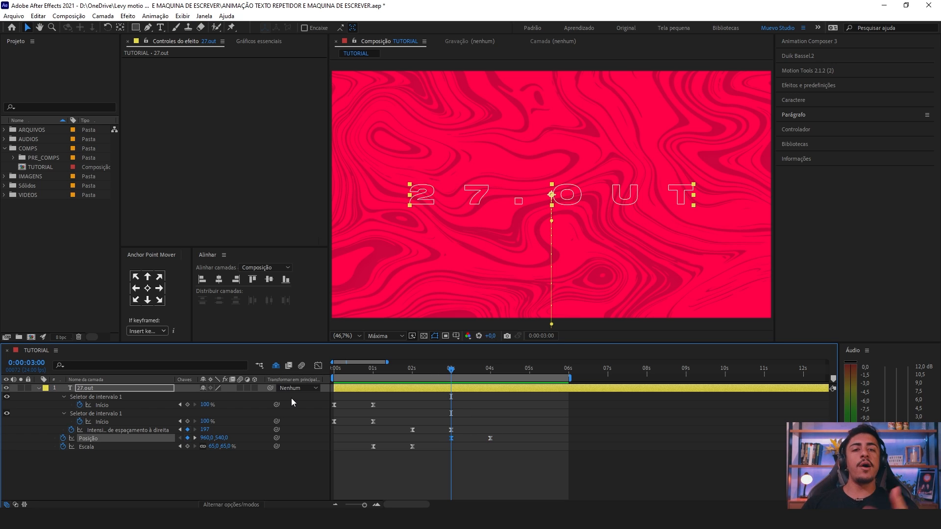
Step: Expand the 27.out layer's full property list again and collapse its text animators
{"action": "left_click", "coordinate": [38, 389]}
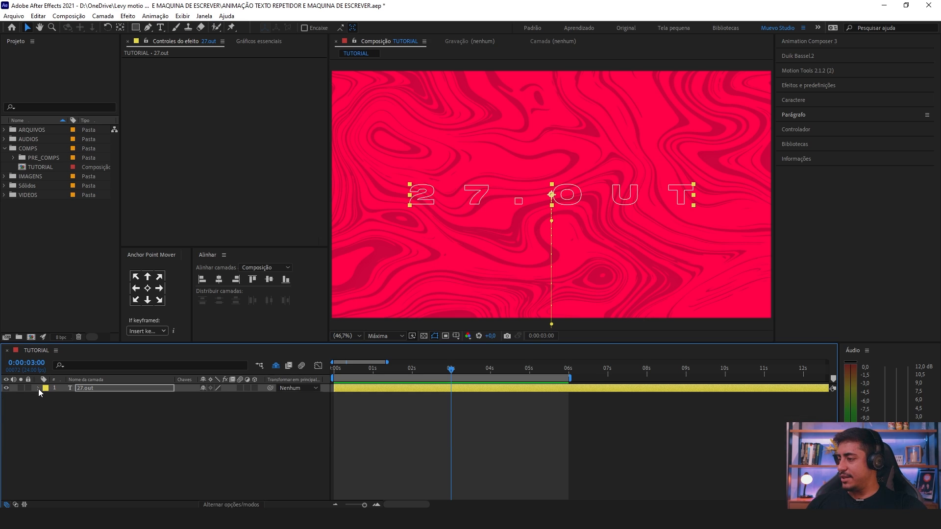
{"action": "left_click", "coordinate": [38, 389]}
{"action": "left_click", "coordinate": [56, 430]}
{"action": "left_click", "coordinate": [55, 439]}
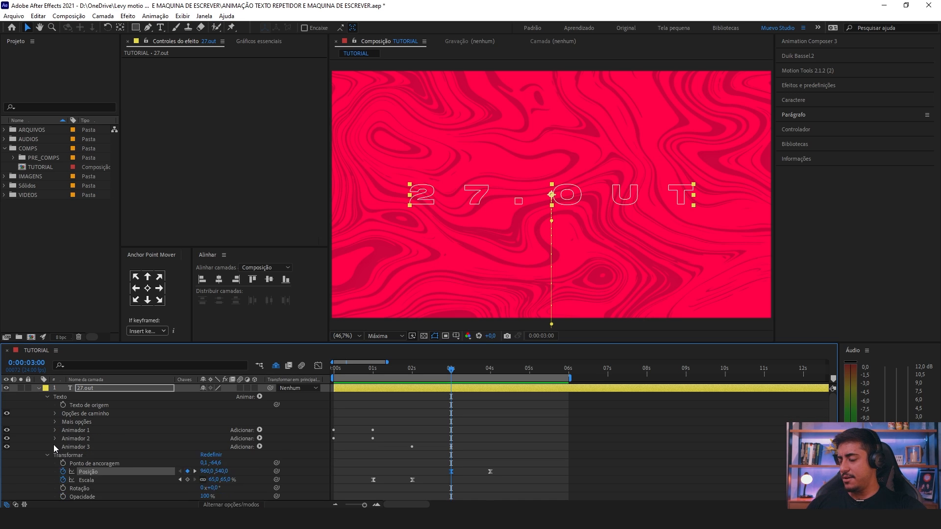
Step: Reduce the 27.out layer's full property list to only its keyframed properties
{"action": "left_click", "coordinate": [81, 456]}
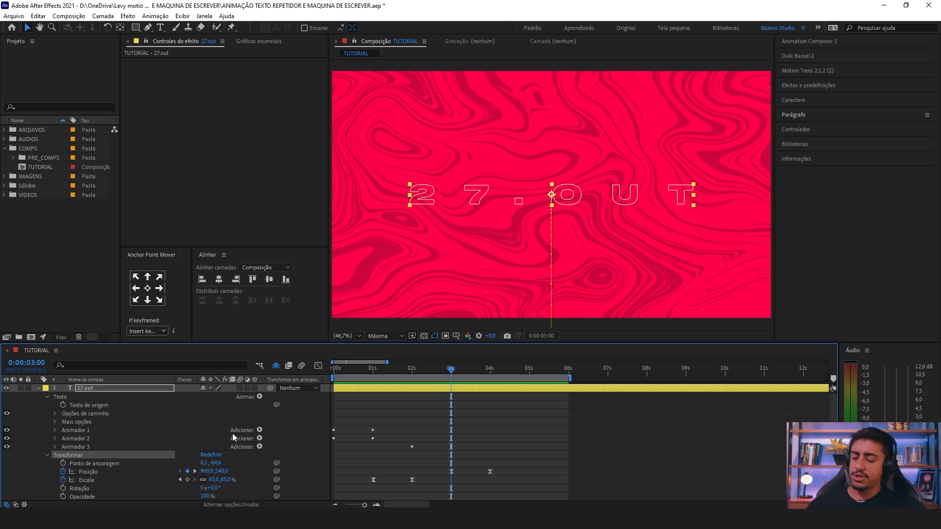
{"action": "left_click", "coordinate": [83, 488], "text": "alt+shift"}
{"action": "key", "text": "u"}
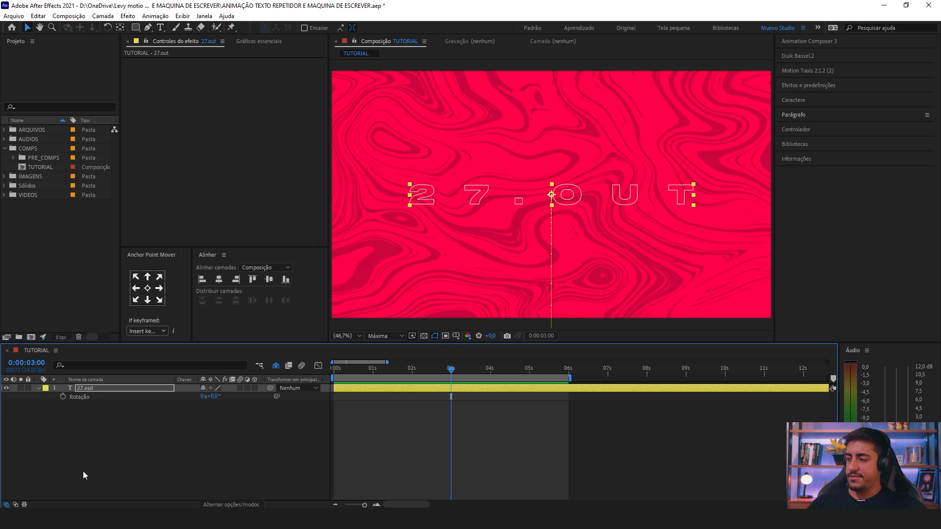
{"action": "key", "text": "u"}
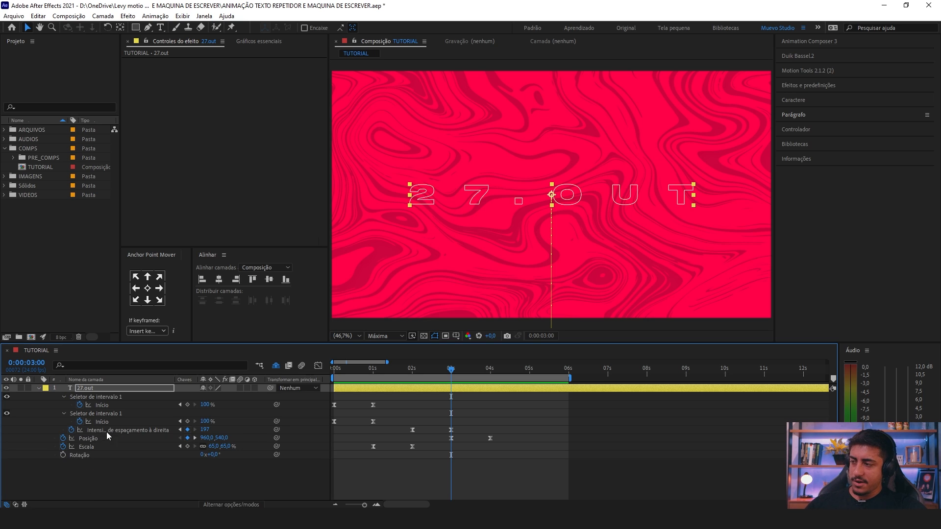
{"action": "key", "text": "u"}
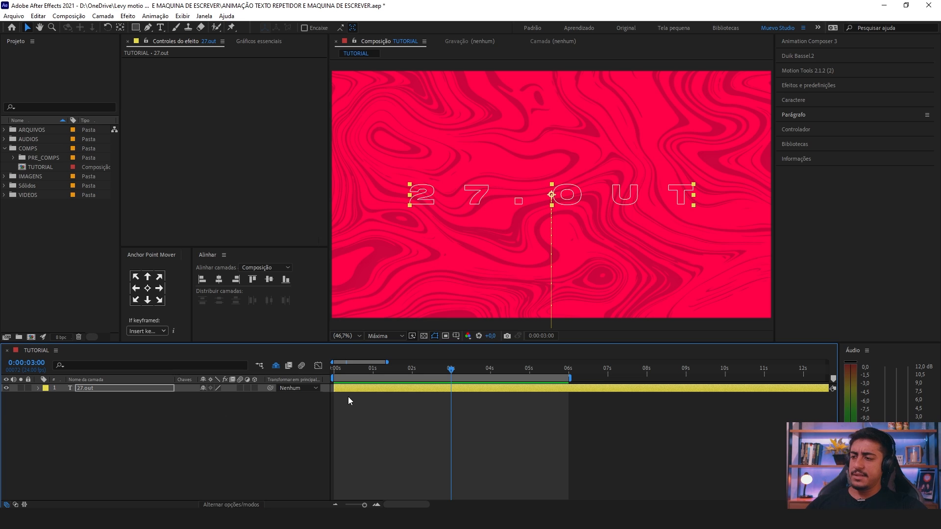
{"action": "key", "text": "u"}
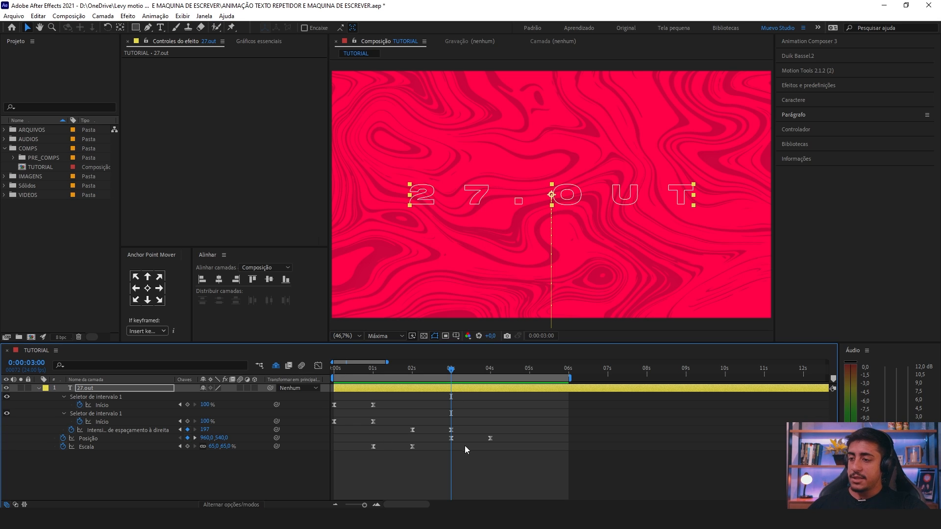
Step: Reveal Rotação alongside the title's keyframed properties and add Rotação keyframes at 3 and 4 seconds, matching the Posição keyframes
{"action": "left_click_drag", "start_coordinate": [498, 434], "coordinate": [447, 446]}
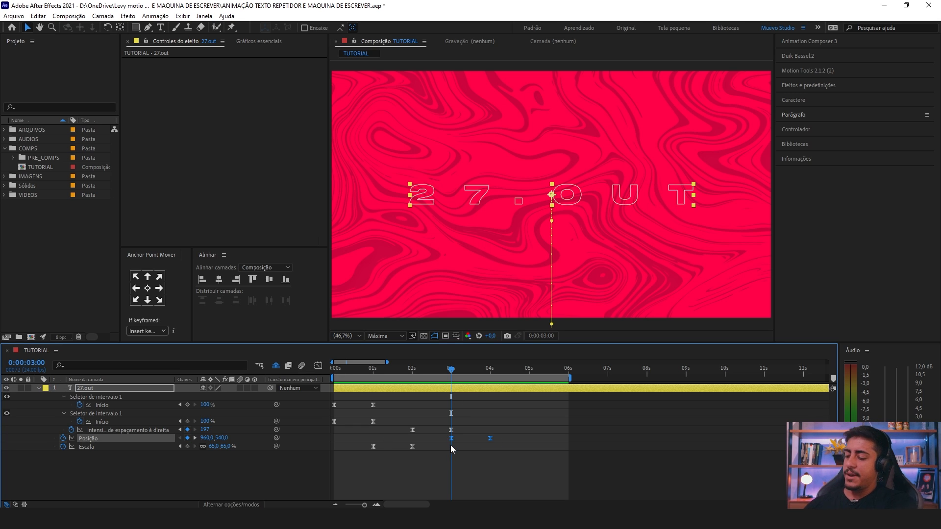
{"action": "key", "text": "shift+r"}
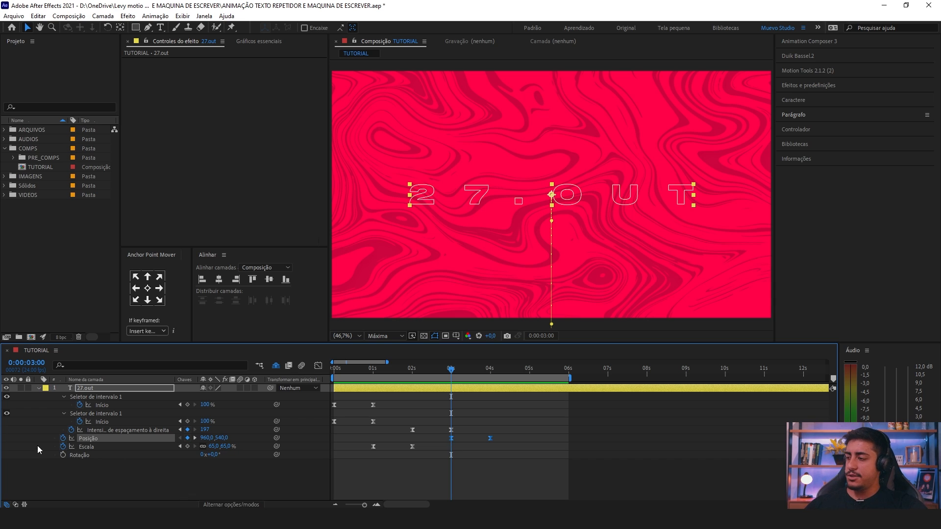
{"action": "left_click", "coordinate": [63, 455]}
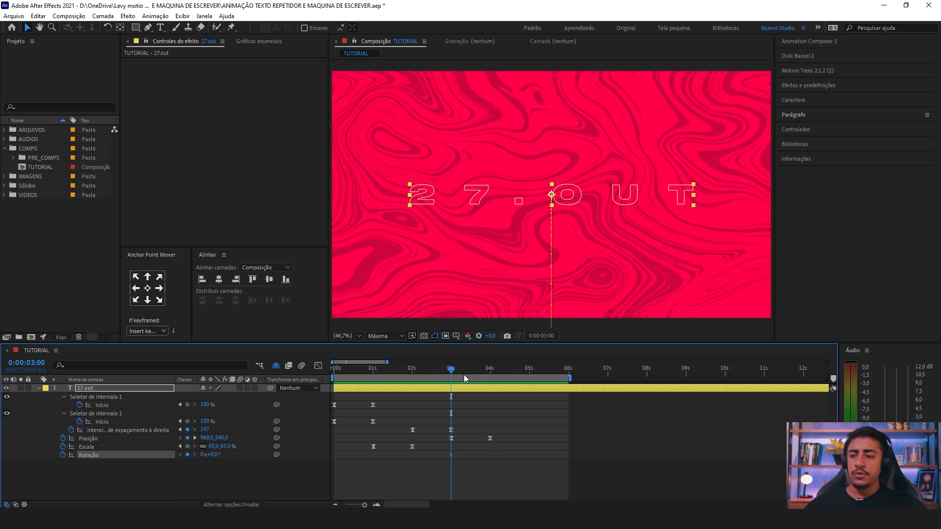
{"action": "key", "text": "k"}
{"action": "left_click", "coordinate": [489, 438]}
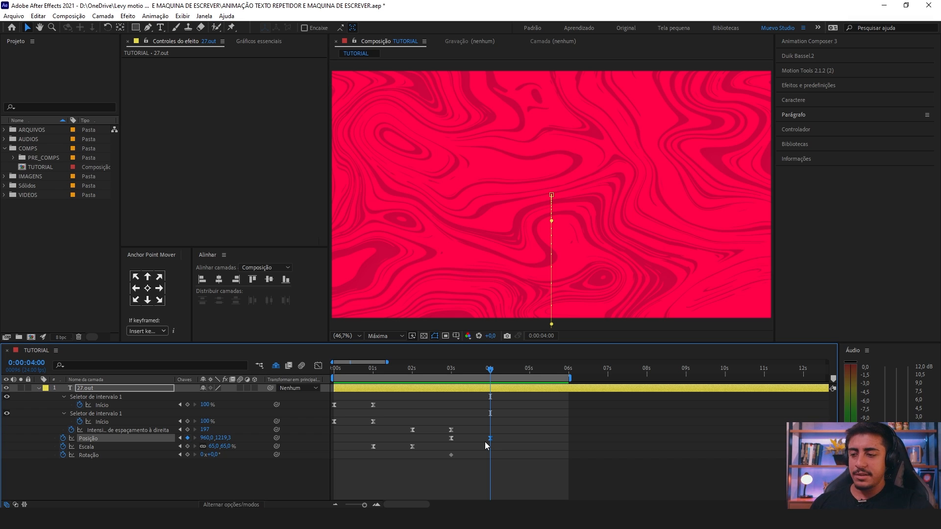
{"action": "left_click", "coordinate": [188, 455]}
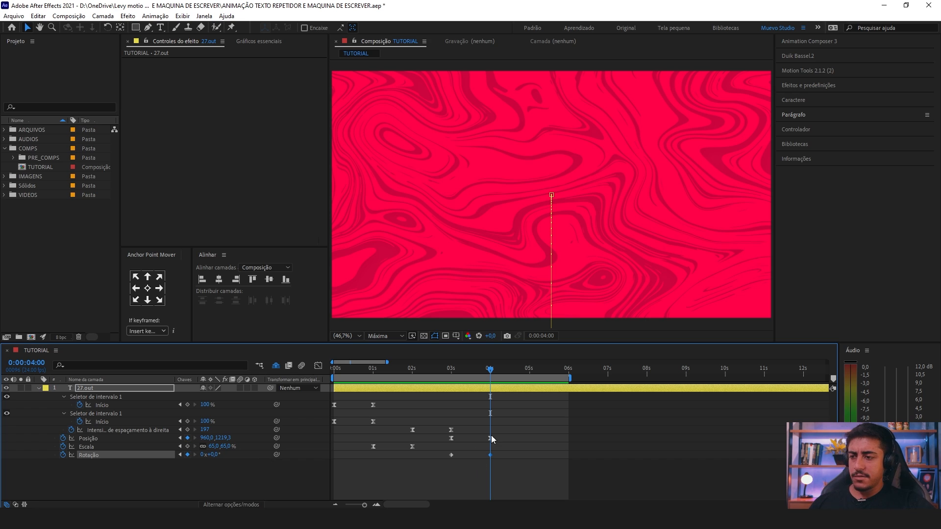
Step: Try rotating the title to 11.5° at the 3-second Rotação keyframe, and undo it
{"action": "key", "text": "j"}
{"action": "left_click_drag", "start_coordinate": [458, 450], "coordinate": [449, 460]}
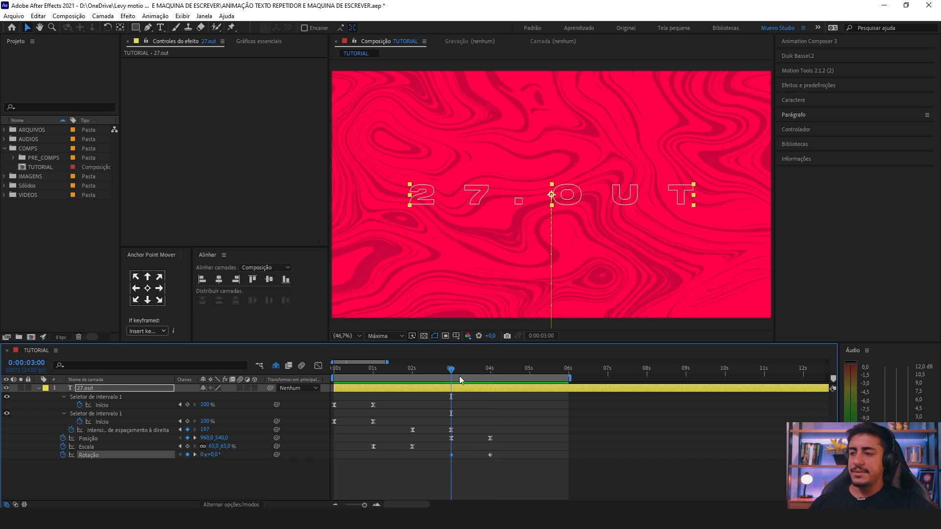
{"action": "left_click_drag", "start_coordinate": [212, 455], "coordinate": [287, 453]}
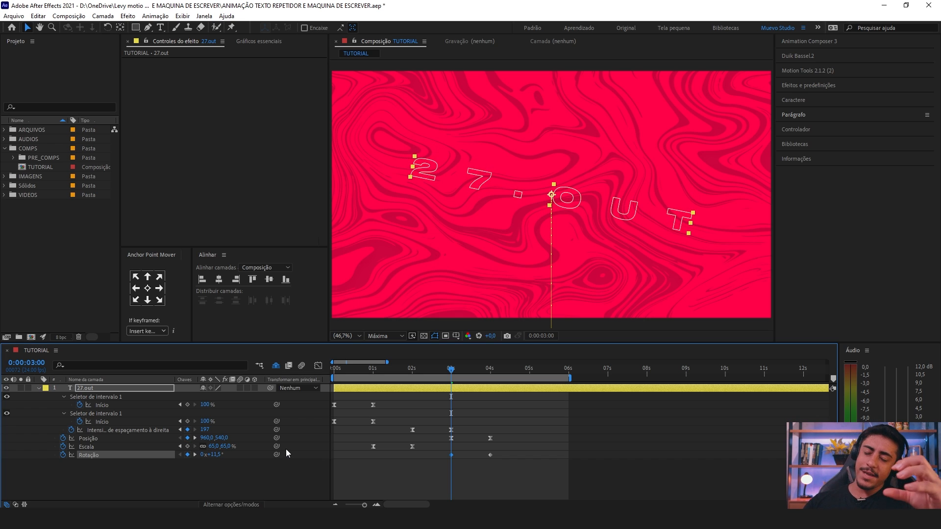
{"action": "key", "text": "ctrl+z"}
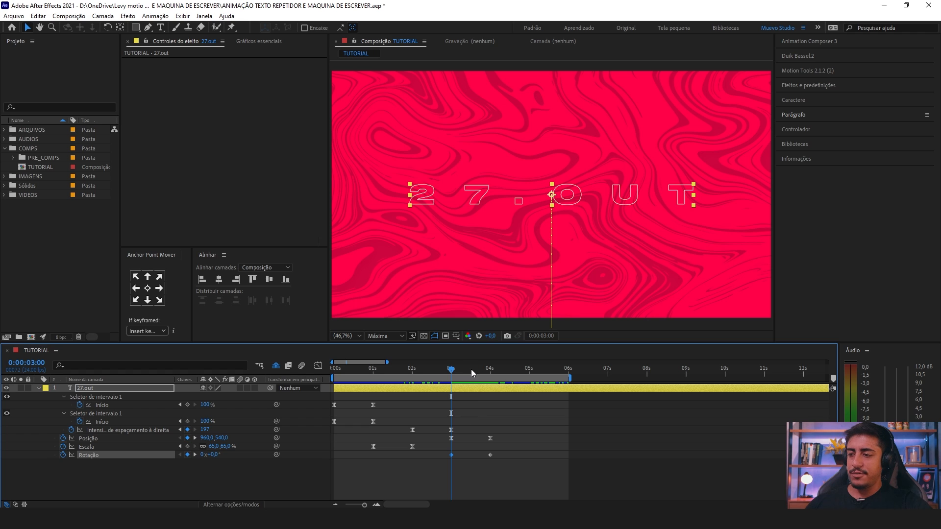
Step: Set the title's Rotação to 8.5° at the 4-second keyframe, where it sits below the frame
{"action": "left_click_drag", "start_coordinate": [472, 369], "coordinate": [490, 369]}
{"action": "key", "text": "h"}
{"action": "left_click_drag", "start_coordinate": [567, 262], "coordinate": [571, 138]}
{"action": "key", "text": "v"}
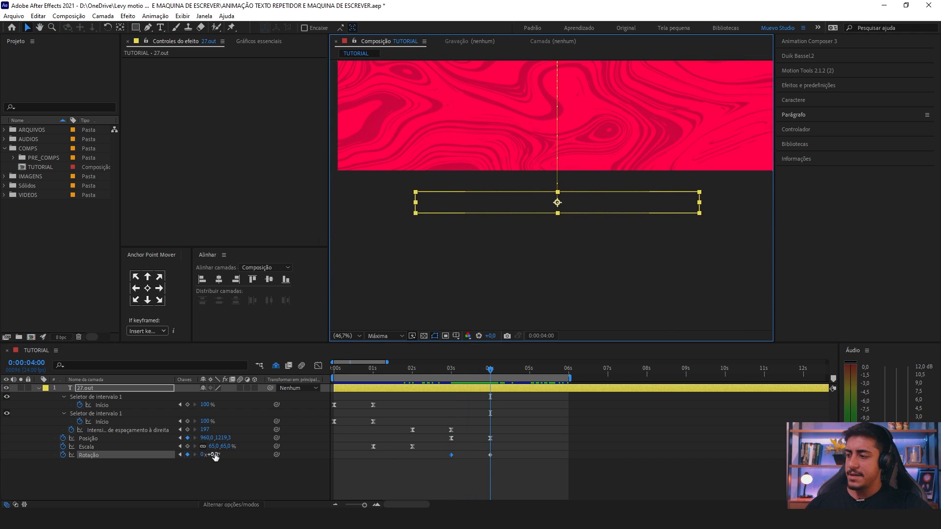
{"action": "left_click_drag", "start_coordinate": [212, 455], "coordinate": [263, 461]}
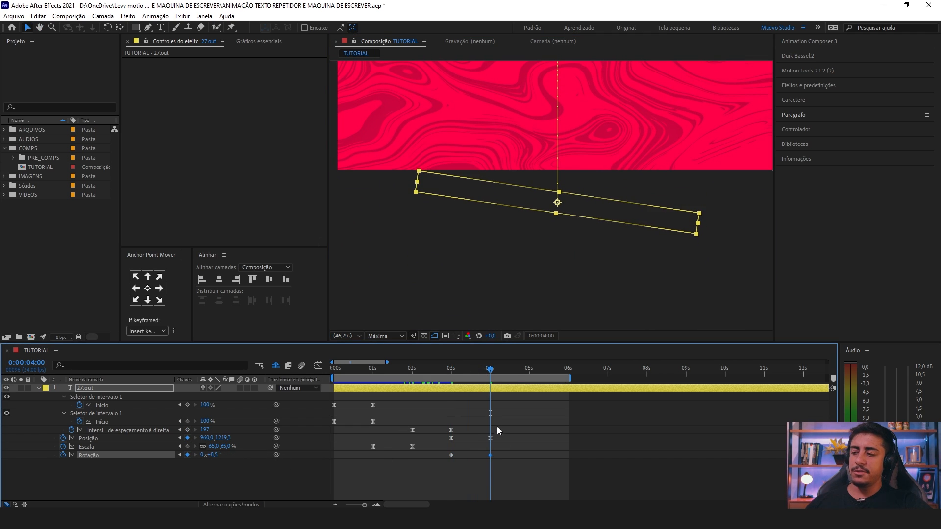
Step: Fit the composition in the viewer, ease both Rotação keyframes and open their speed graph
{"action": "left_click", "coordinate": [346, 336]}
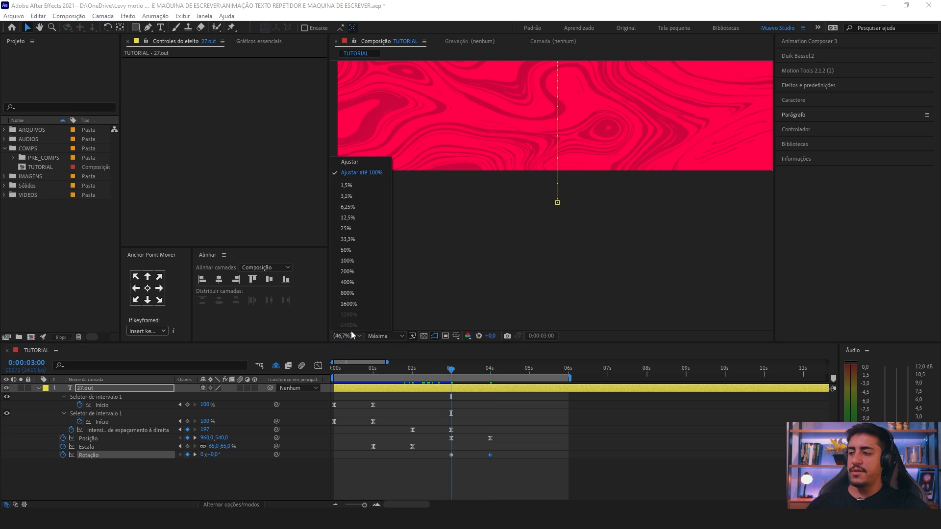
{"action": "left_click", "coordinate": [346, 165]}
{"action": "key", "text": "j"}
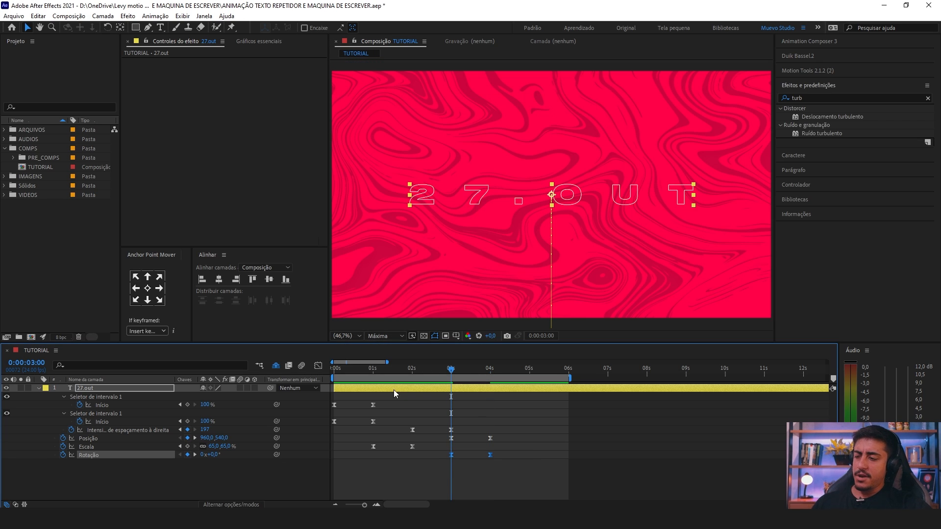
{"action": "left_click", "coordinate": [318, 366]}
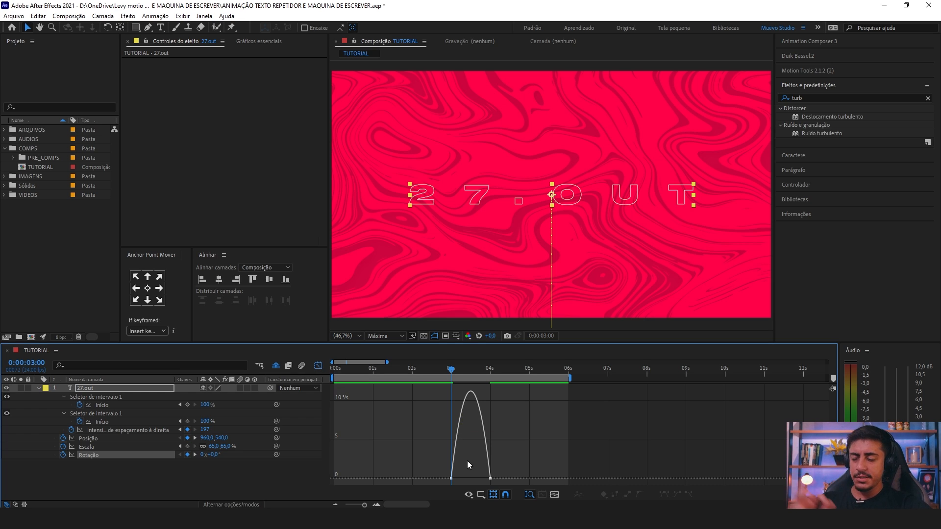
Step: Reshape the Rotação speed curve to build up slowly and peak just before the 0:00:04:00 keyframe, and play back the move
{"action": "left_click_drag", "start_coordinate": [469, 463], "coordinate": [486, 480]}
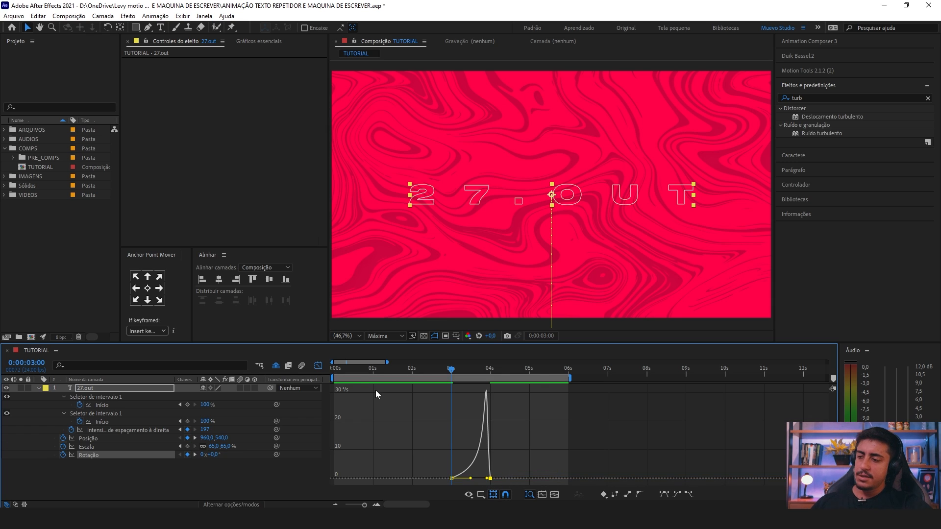
{"action": "left_click", "coordinate": [318, 366]}
{"action": "key", "text": "space"}
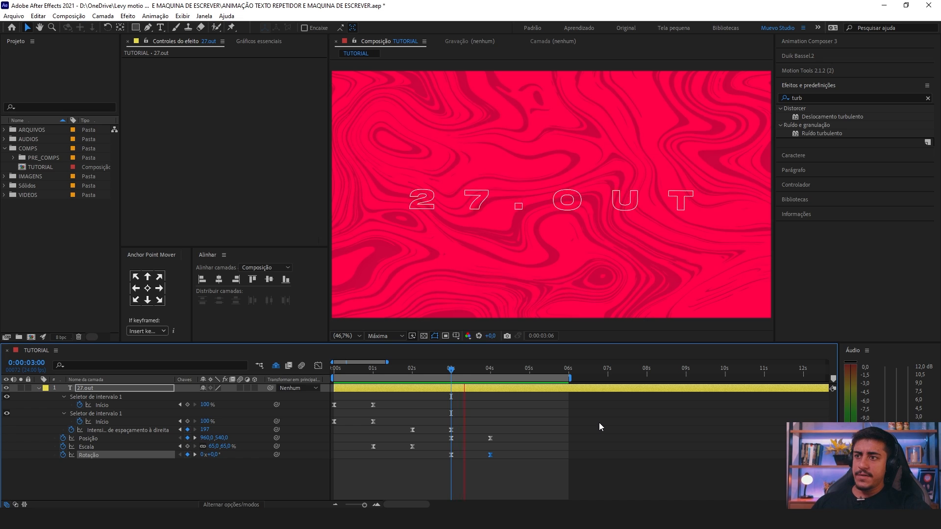
Step: At 0:00:04:00, set the text layer's position to 960,0, 1306,3 and its rotation to 10°
{"action": "left_click", "coordinate": [454, 372]}
{"action": "key", "text": "comma"}
{"action": "key", "text": "comma"}
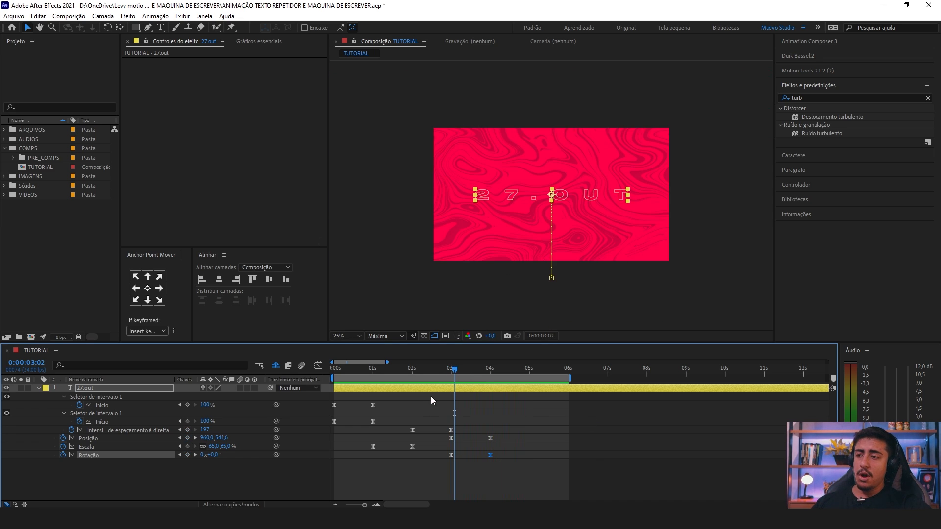
{"action": "left_click_drag", "start_coordinate": [454, 372], "coordinate": [490, 372]}
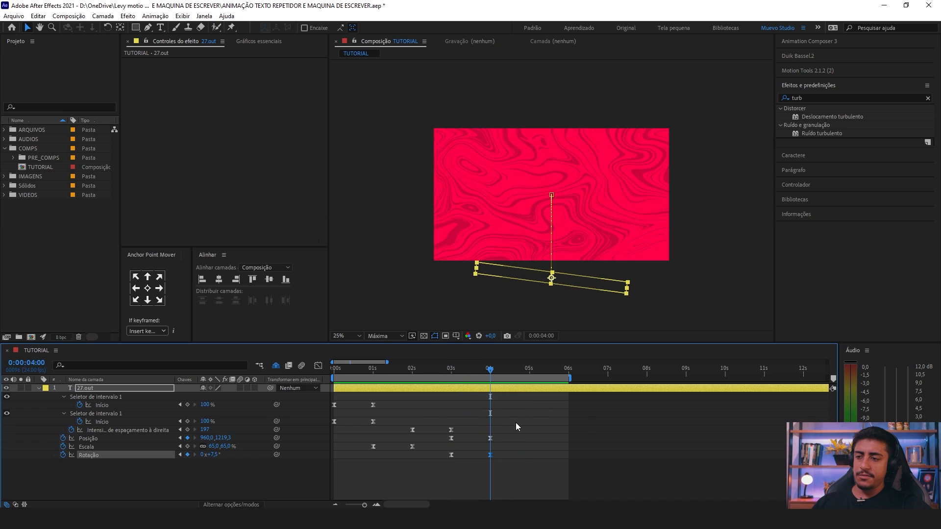
{"action": "left_click", "coordinate": [490, 438], "text": "shift"}
{"action": "left_click_drag", "start_coordinate": [228, 439], "coordinate": [235, 461]}
{"action": "left_click", "coordinate": [235, 461]}
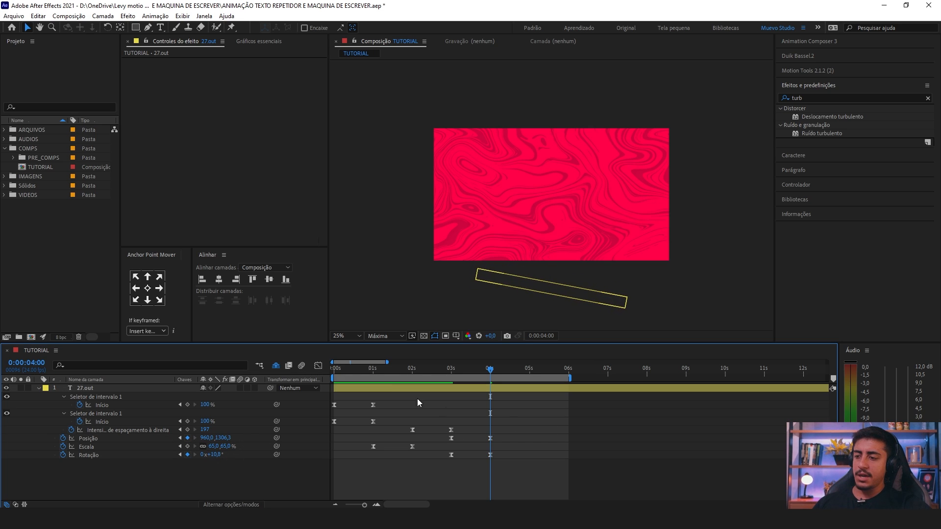
Step: Fit the composition in the viewer and preview the text's exit animation
{"action": "left_click", "coordinate": [354, 336]}
{"action": "left_click", "coordinate": [362, 164]}
{"action": "key", "text": "space"}
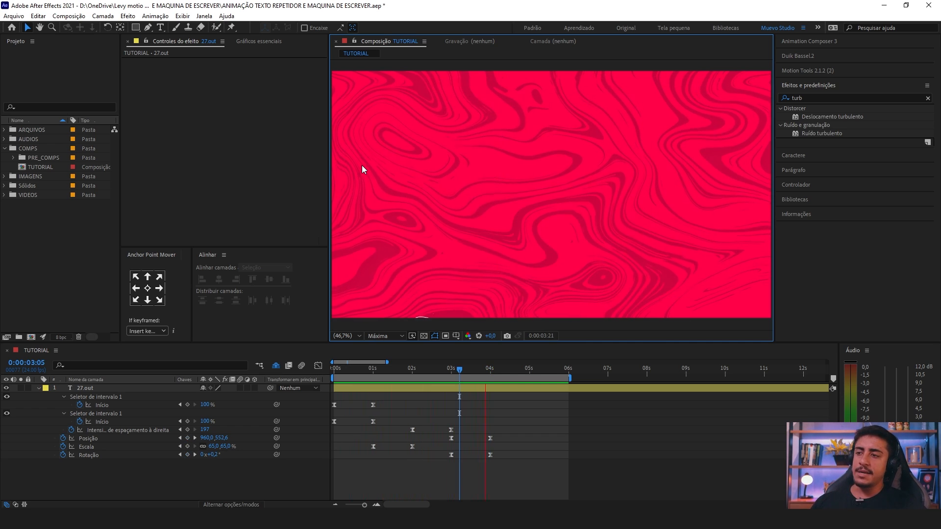
{"action": "key", "text": "space"}
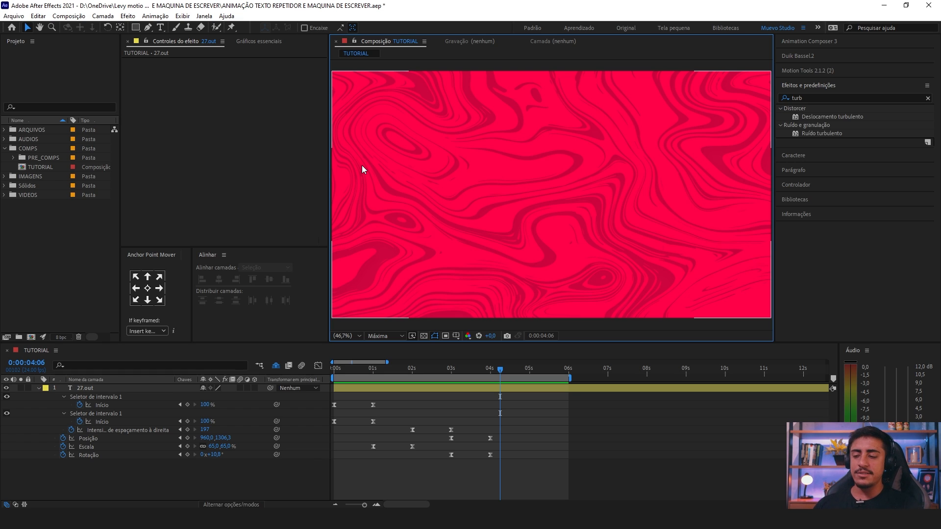
{"action": "left_click", "coordinate": [427, 362]}
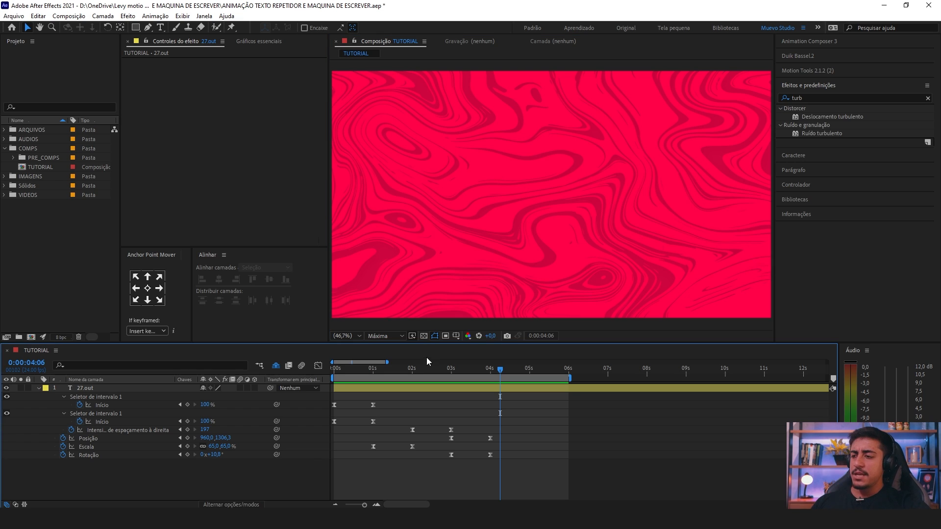
Step: Find the Eco effect, apply it to the 27.out text layer, and scrub the first second of the animation
{"action": "left_click_drag", "start_coordinate": [345, 368], "coordinate": [328, 433]}
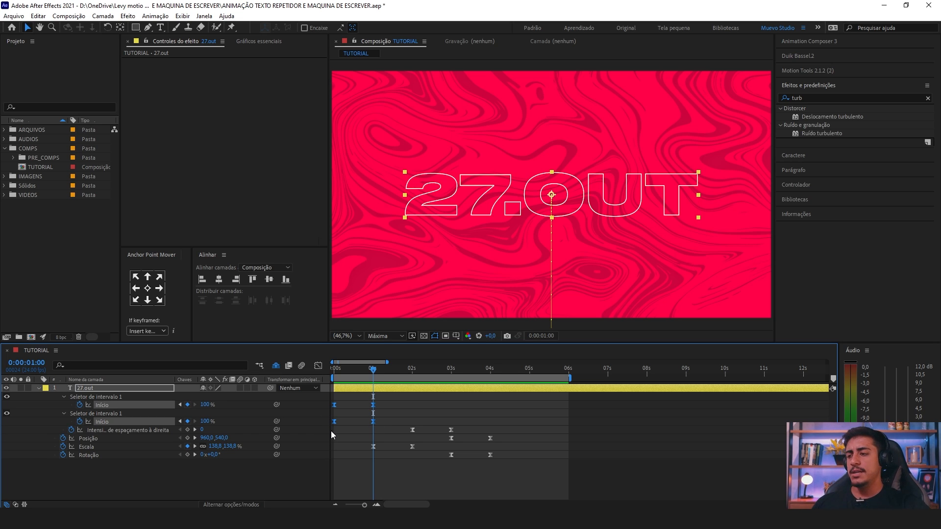
{"action": "double_click", "coordinate": [808, 97]}
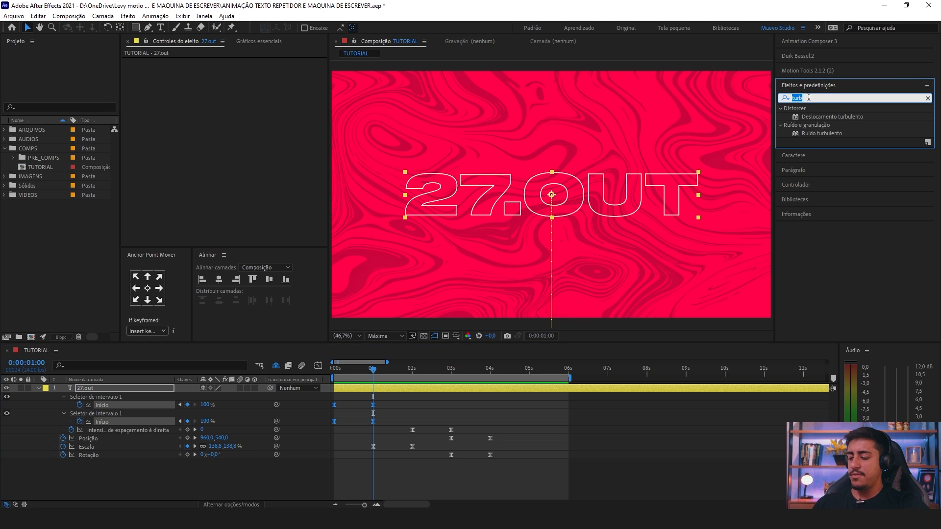
{"action": "type", "text": "eco"}
{"action": "left_click", "coordinate": [806, 184]}
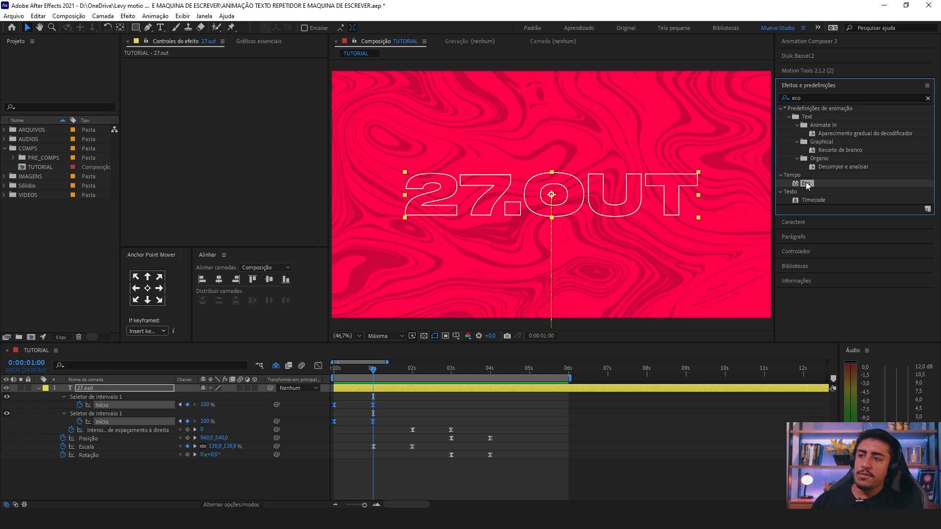
{"action": "left_click_drag", "start_coordinate": [807, 184], "coordinate": [94, 387]}
{"action": "left_click_drag", "start_coordinate": [348, 372], "coordinate": [373, 375]}
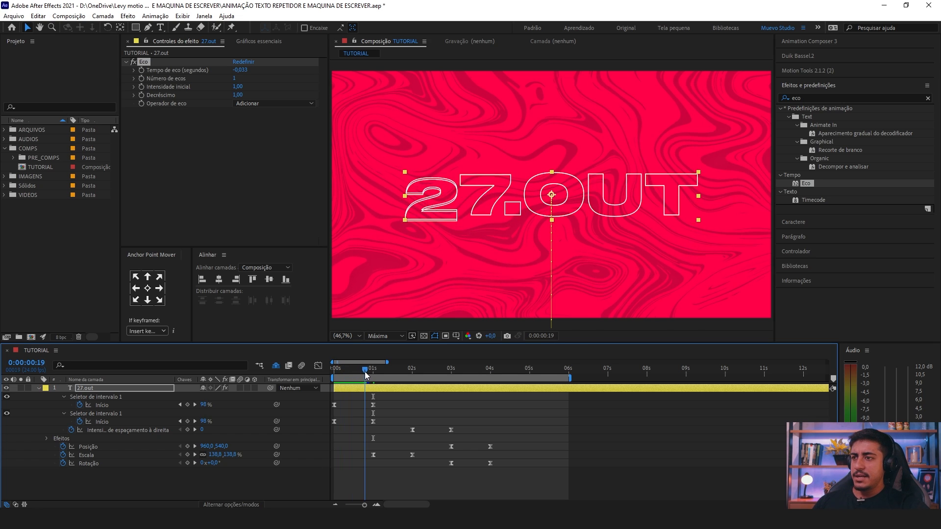
Step: Set the Eco effect's echo time to -0,010 seconds and scrub through to 0:00:01:11 to check the echo
{"action": "left_click", "coordinate": [240, 71]}
{"action": "type", "text": "0,0333"}
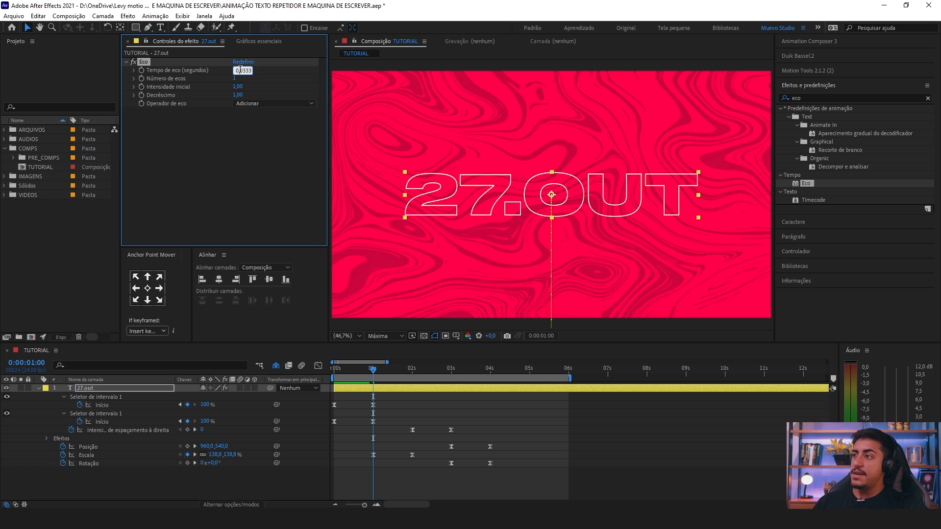
{"action": "left_click_drag", "start_coordinate": [239, 71], "coordinate": [252, 70]}
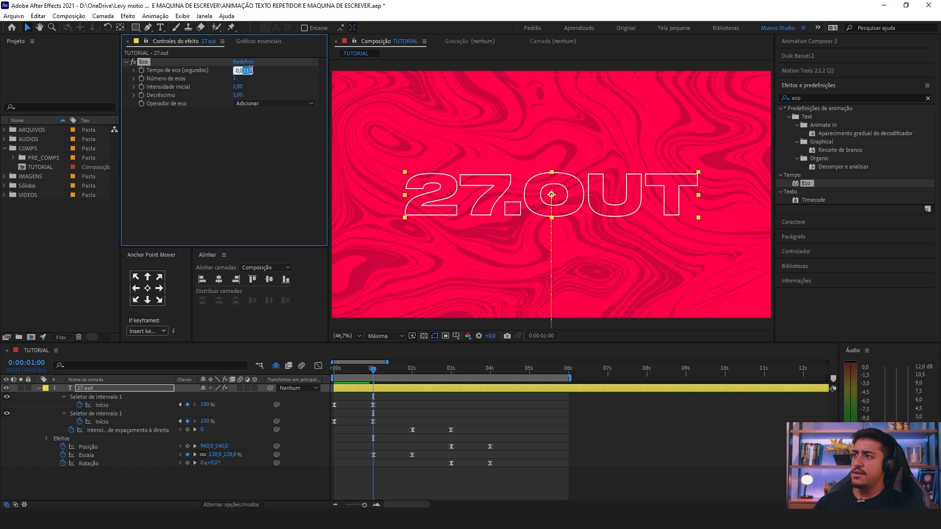
{"action": "type", "text": "12"}
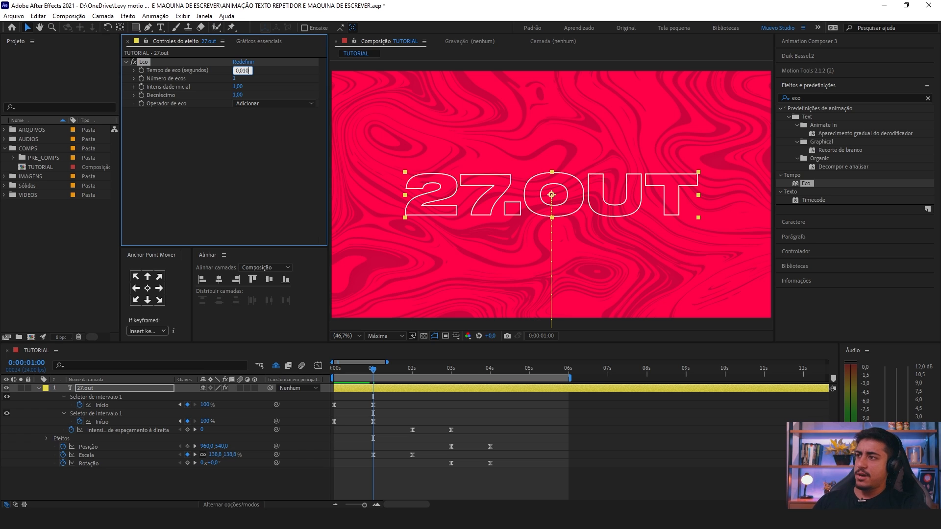
{"action": "key", "text": "Return"}
{"action": "left_click_drag", "start_coordinate": [352, 367], "coordinate": [377, 373]}
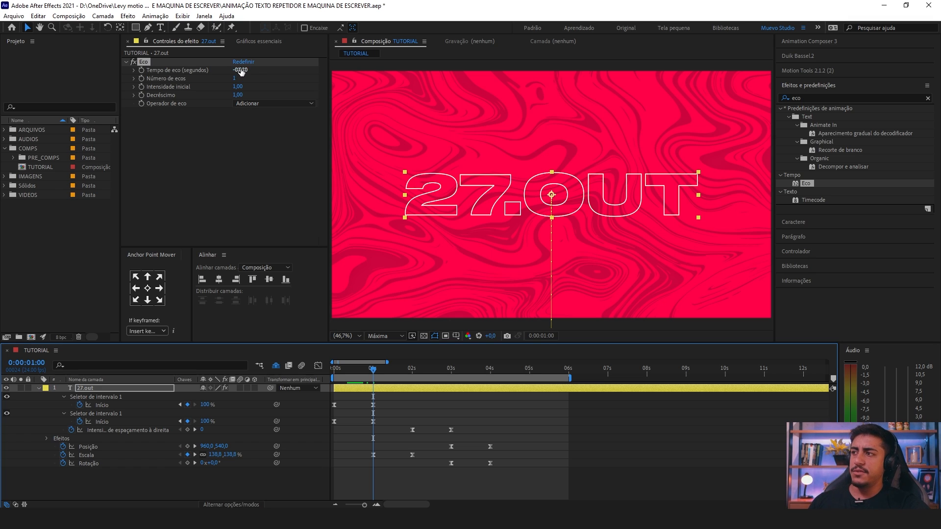
{"action": "left_click_drag", "start_coordinate": [376, 363], "coordinate": [391, 382]}
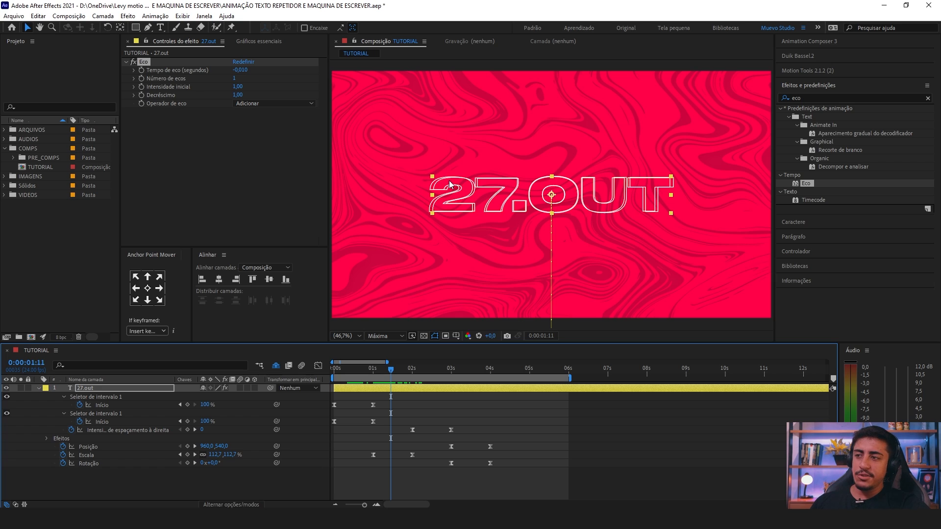
Step: Set the Eco effect's number of echoes to 10
{"action": "left_click", "coordinate": [165, 81]}
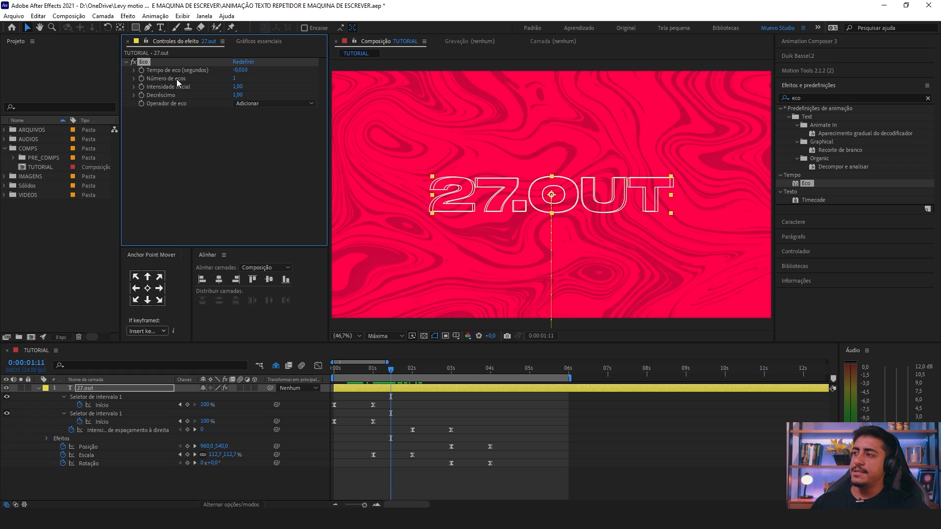
{"action": "left_click", "coordinate": [235, 78]}
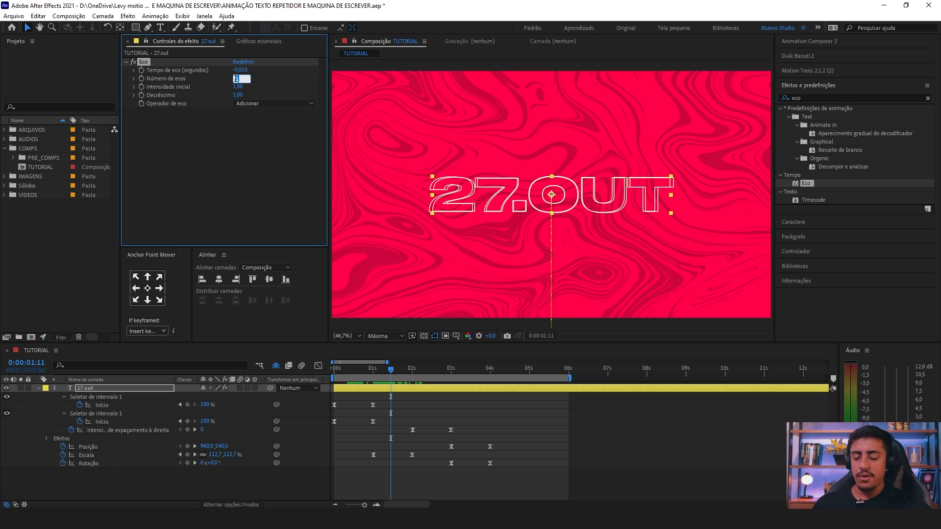
{"action": "key", "text": "Return"}
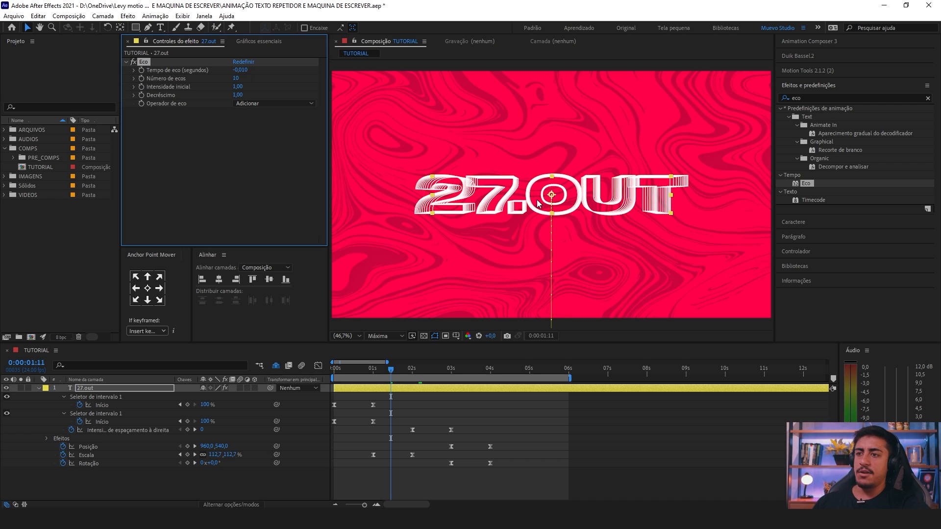
Step: Preview the echoed text animation from the one-second mark and from the beginning
{"action": "left_click", "coordinate": [372, 368]}
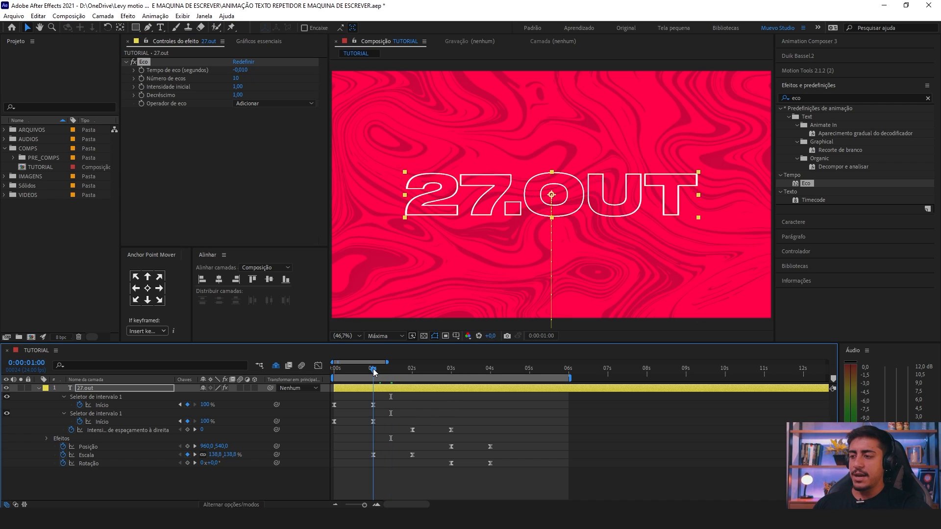
{"action": "key", "text": "space"}
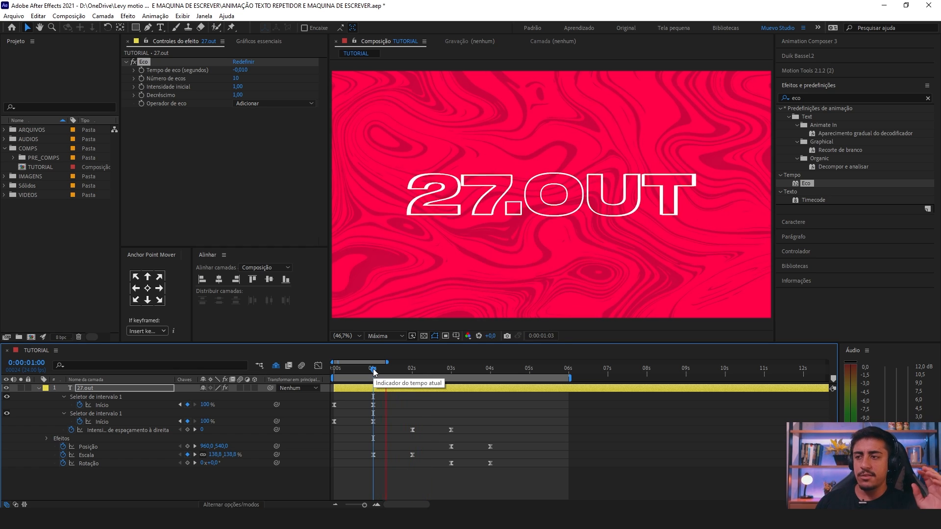
{"action": "key", "text": "space"}
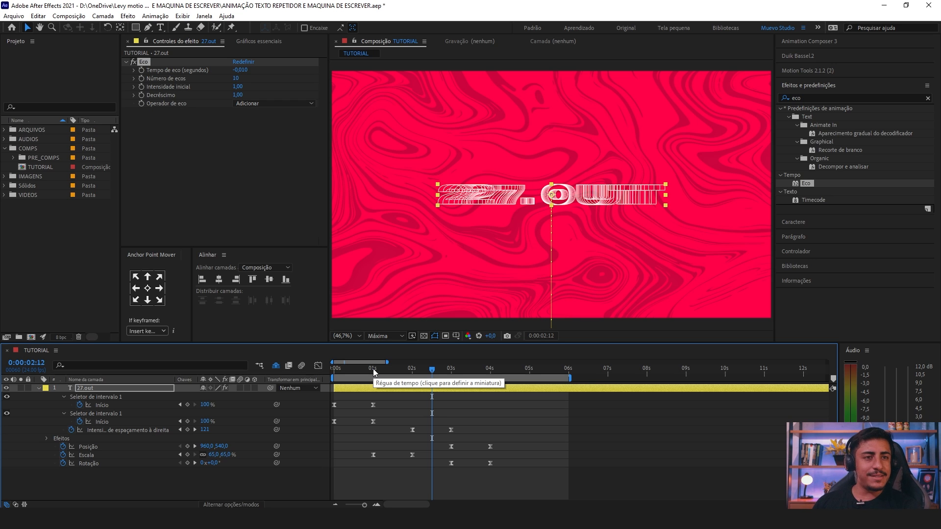
{"action": "left_click", "coordinate": [333, 371]}
{"action": "key", "text": "space"}
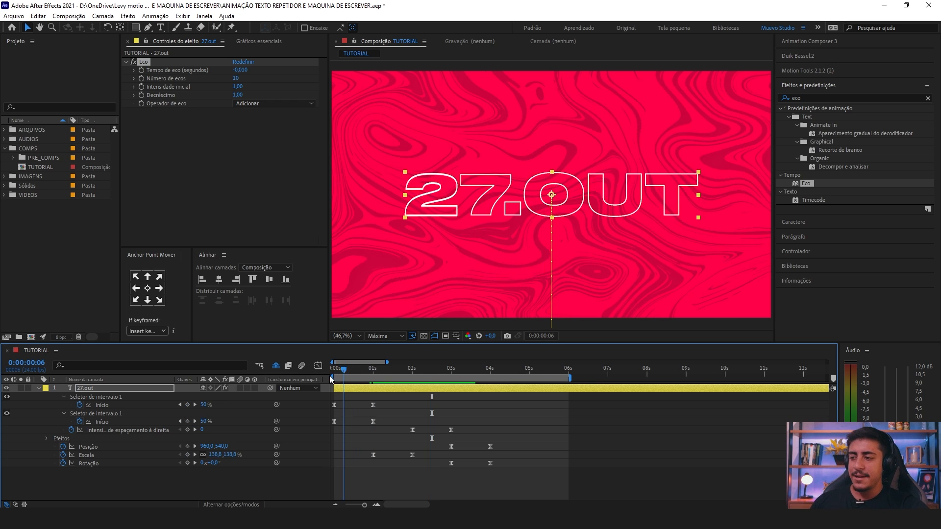
{"action": "left_click", "coordinate": [370, 376]}
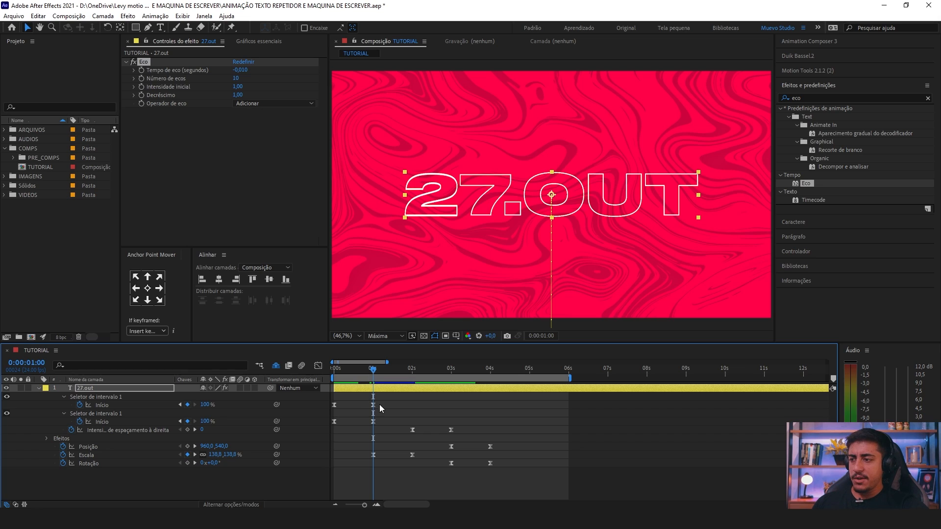
{"action": "left_click", "coordinate": [373, 389]}
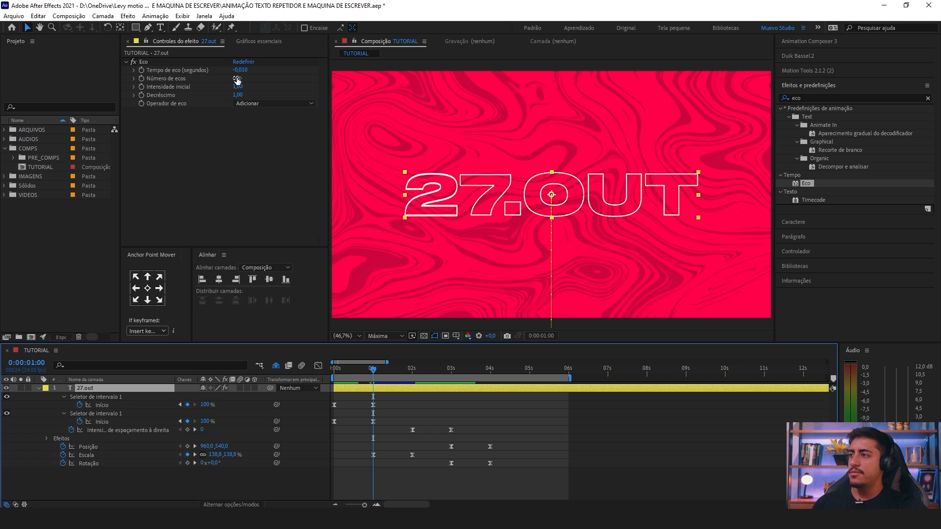
{"action": "left_click", "coordinate": [177, 78]}
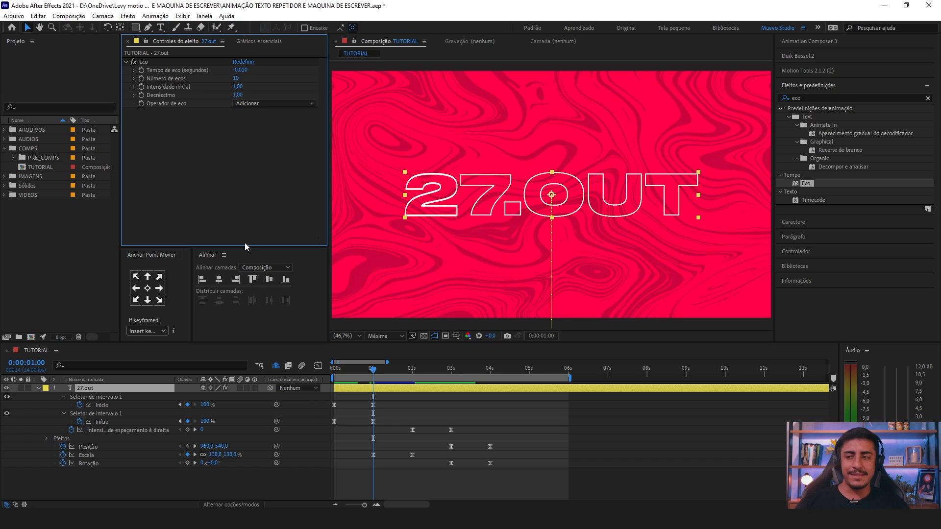
{"action": "left_click_drag", "start_coordinate": [379, 416], "coordinate": [370, 437]}
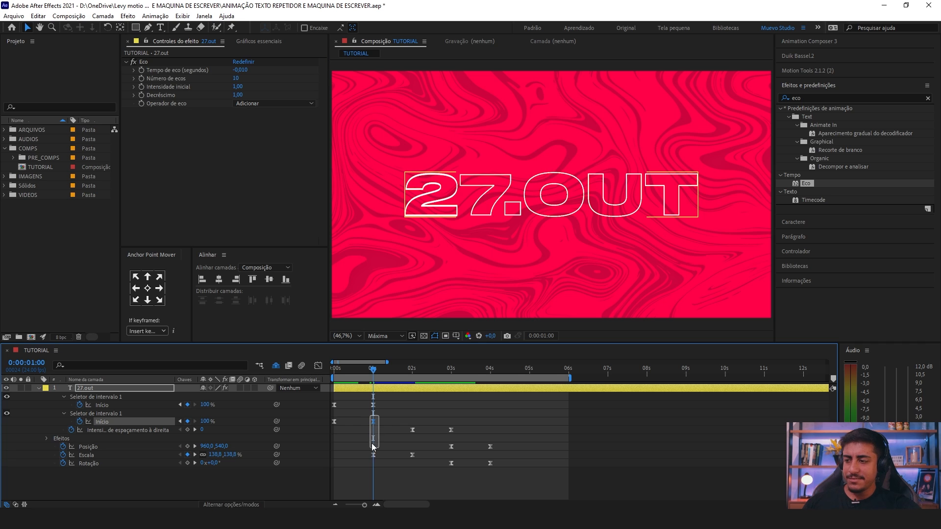
{"action": "left_click", "coordinate": [374, 388]}
{"action": "left_click", "coordinate": [378, 370]}
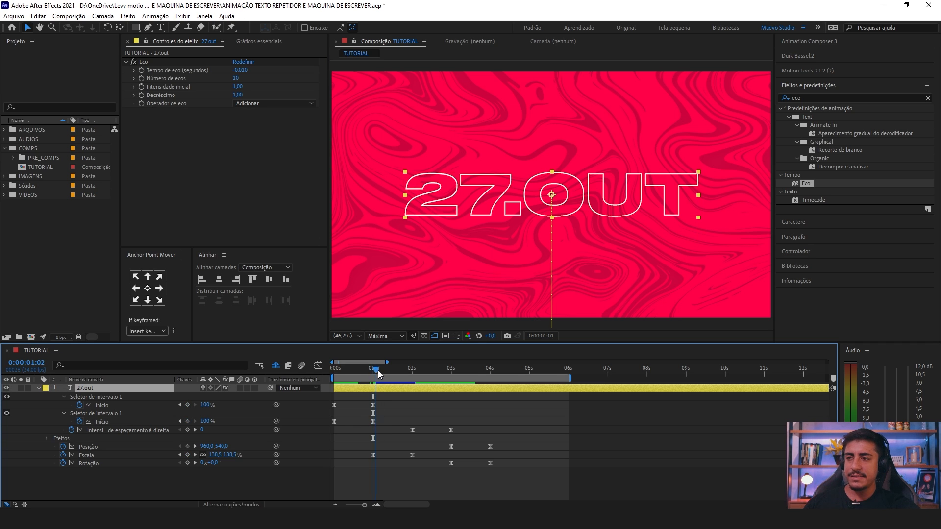
{"action": "left_click_drag", "start_coordinate": [378, 371], "coordinate": [317, 451]}
Step: Start keyframing Número de ecos at 0:00:01:00 and reveal all keyframed properties of the 27.out layer
{"action": "left_click", "coordinate": [372, 405]}
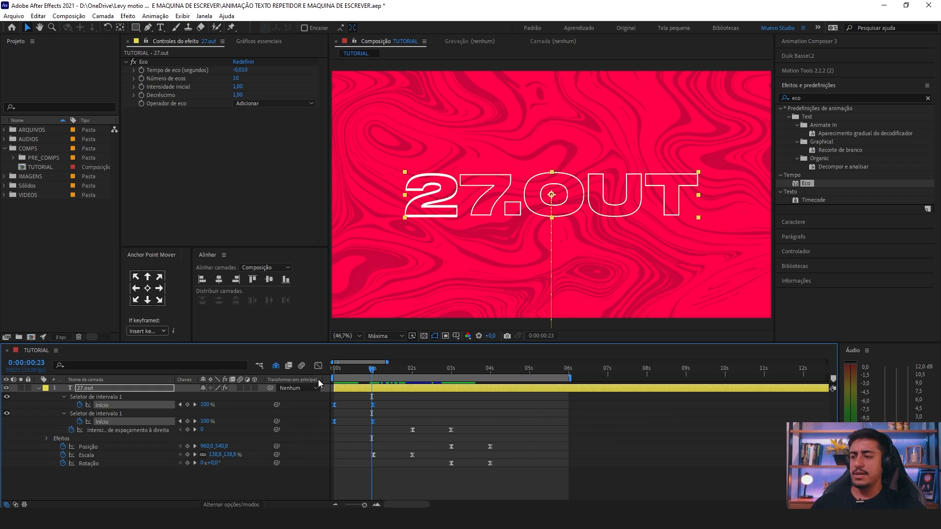
{"action": "key", "text": "Page_Down"}
{"action": "left_click", "coordinate": [155, 72]}
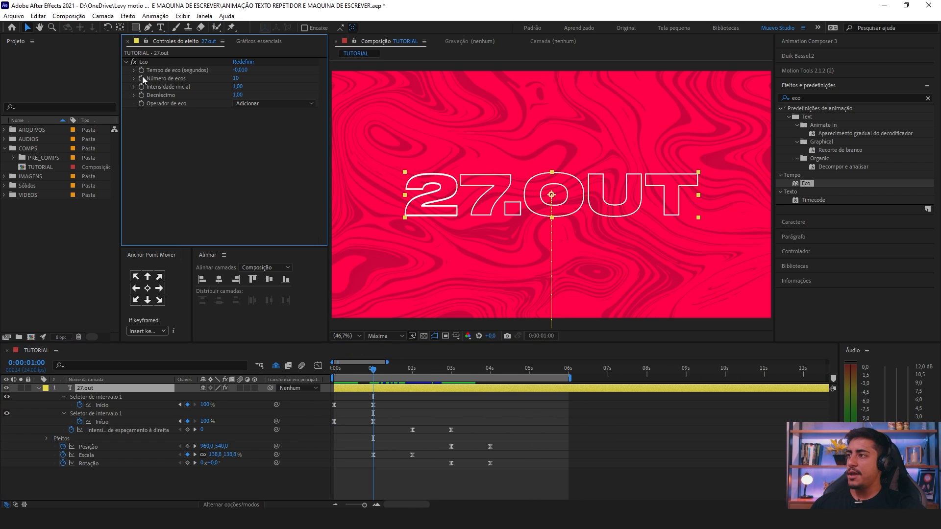
{"action": "left_click", "coordinate": [142, 78]}
{"action": "left_click", "coordinate": [93, 389]}
{"action": "key", "text": "u"}
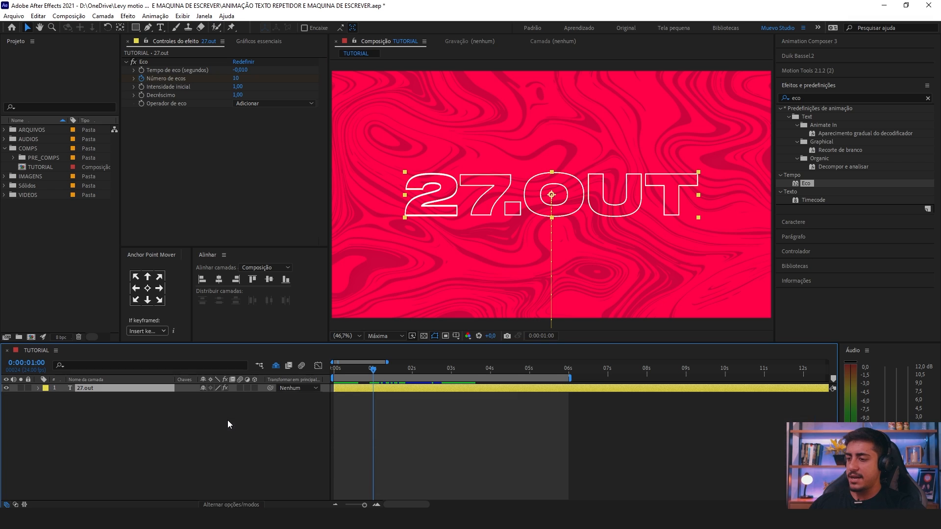
{"action": "key", "text": "u"}
Step: Set the Número de ecos keyframe at 0:00:01:00 to 0 and advance one frame
{"action": "left_click_drag", "start_coordinate": [396, 444], "coordinate": [363, 448]}
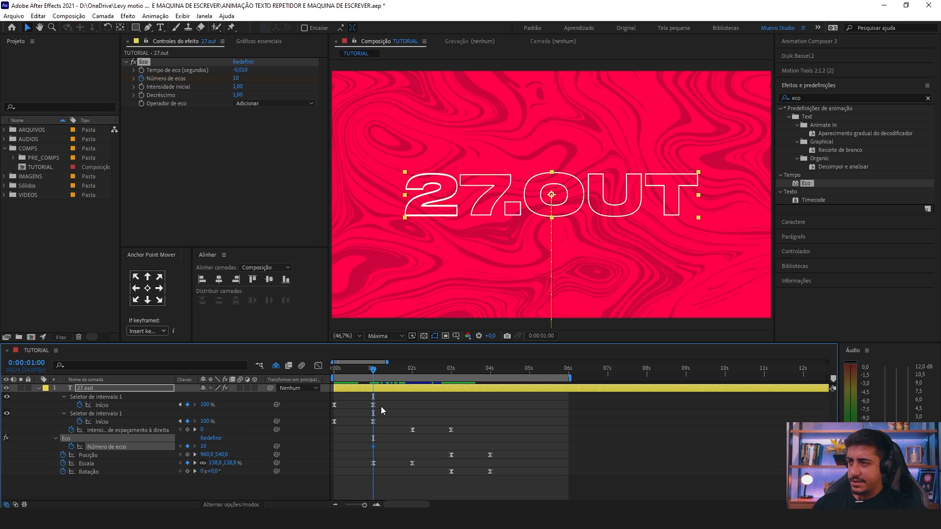
{"action": "left_click", "coordinate": [237, 80]}
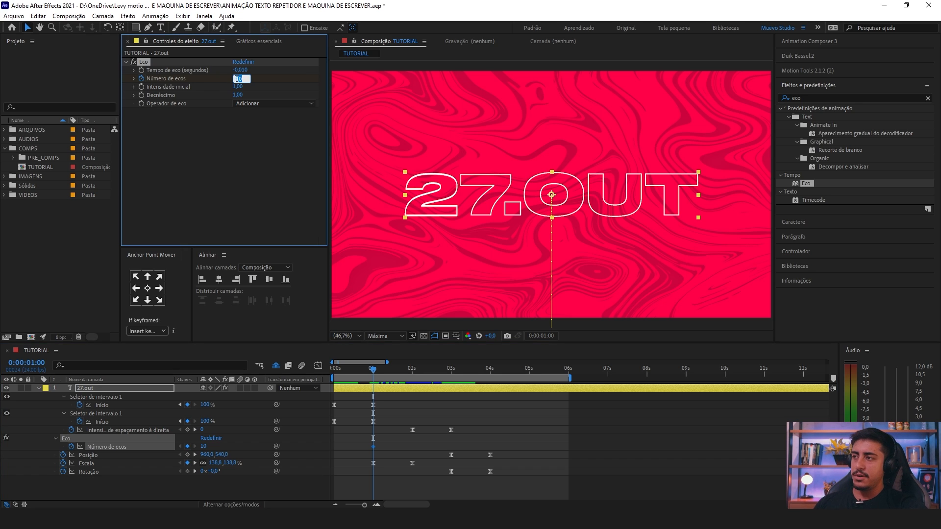
{"action": "key", "text": "Page_Down"}
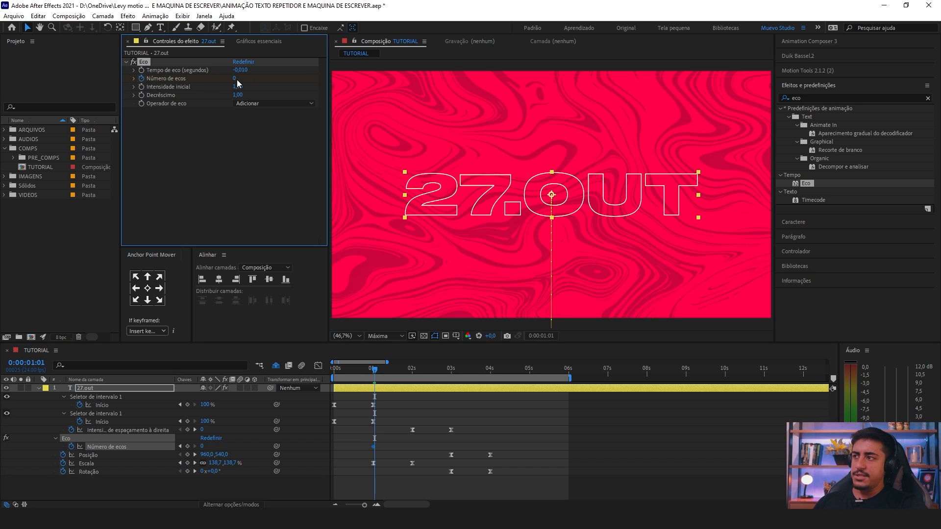
Step: Set the Número de ecos keyframe at 0:00:01:01 to 10 and check the spacing of the two echo keyframes
{"action": "type", "text": "10"}
{"action": "key", "text": "Return"}
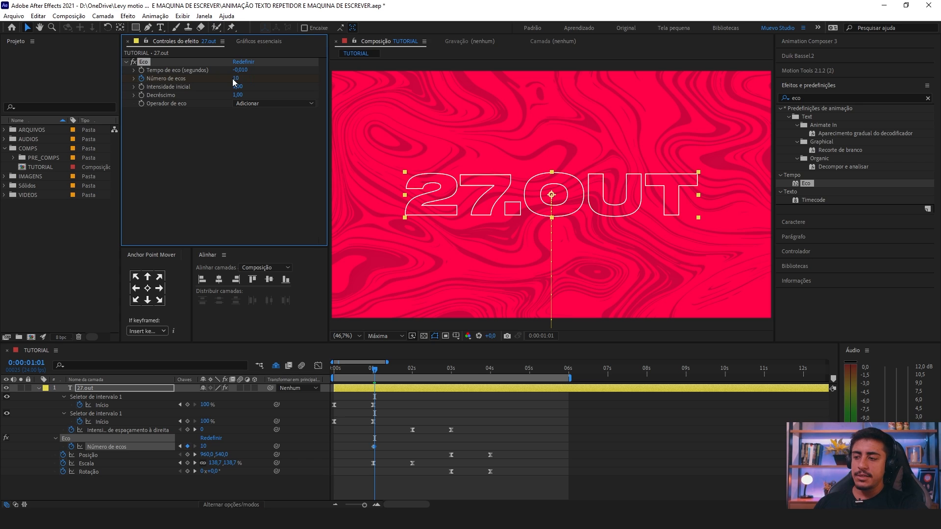
{"action": "scroll", "coordinate": [380, 431], "scroll_direction": "up", "scroll_amount": 3}
{"action": "scroll", "coordinate": [379, 430], "scroll_direction": "up", "scroll_amount": 3}
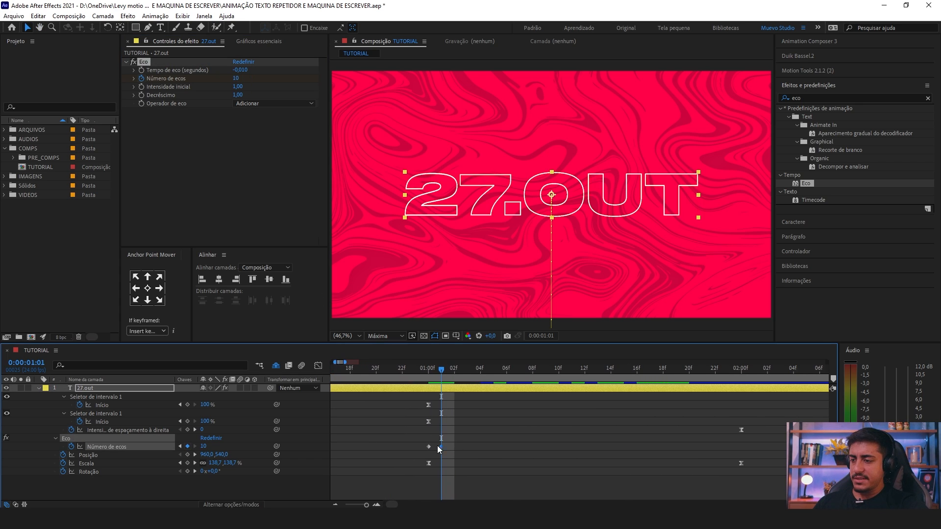
{"action": "left_click_drag", "start_coordinate": [441, 446], "coordinate": [413, 453]}
{"action": "left_click", "coordinate": [441, 436]}
{"action": "key", "text": "Page_Up"}
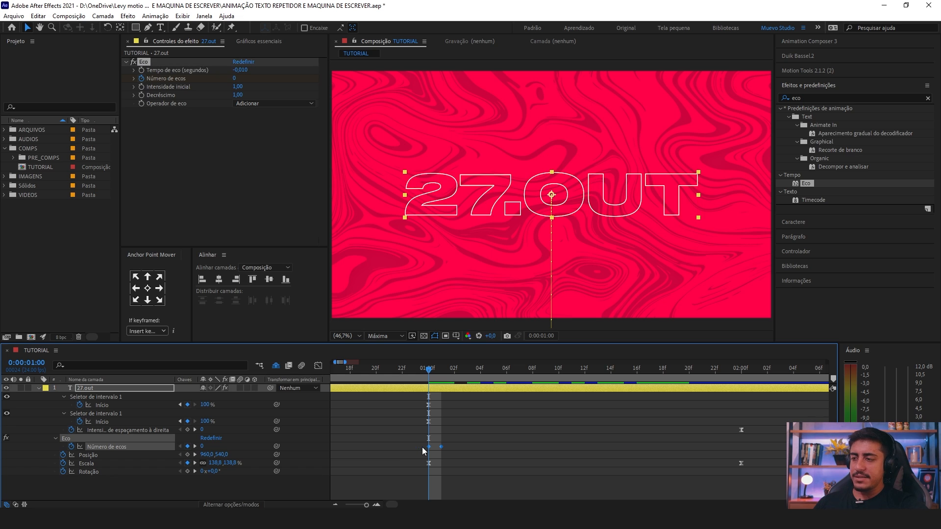
{"action": "key", "text": "alt+Right"}
Step: Preview the keyframed echo trail from the one-second mark
{"action": "left_click", "coordinate": [411, 434]}
{"action": "left_click_drag", "start_coordinate": [419, 375], "coordinate": [415, 371]}
{"action": "key", "text": "semicolon"}
{"action": "key", "text": "space"}
{"action": "key", "text": "space"}
{"action": "key", "text": "space"}
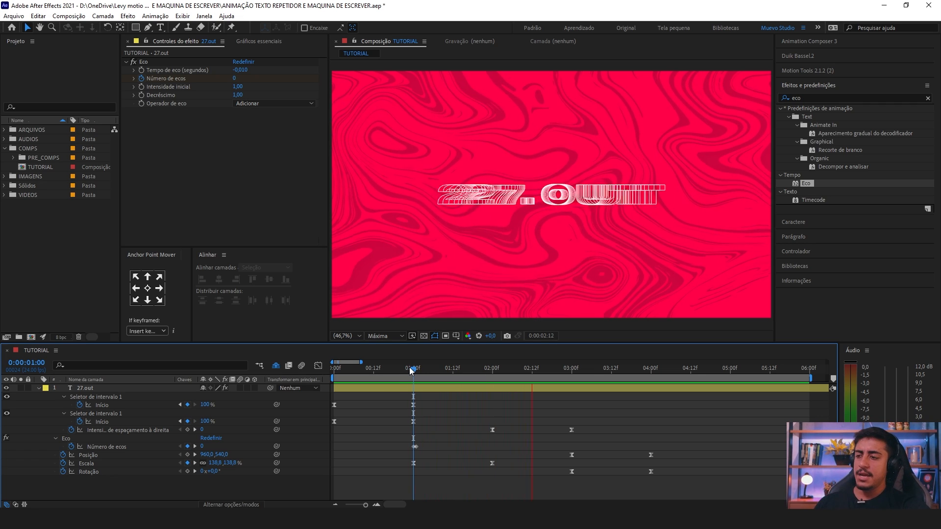
{"action": "key", "text": "space"}
Step: Move the second Número de ecos keyframe to about 0:00:01:06 and preview the text animation from the start
{"action": "left_click_drag", "start_coordinate": [417, 447], "coordinate": [423, 448]}
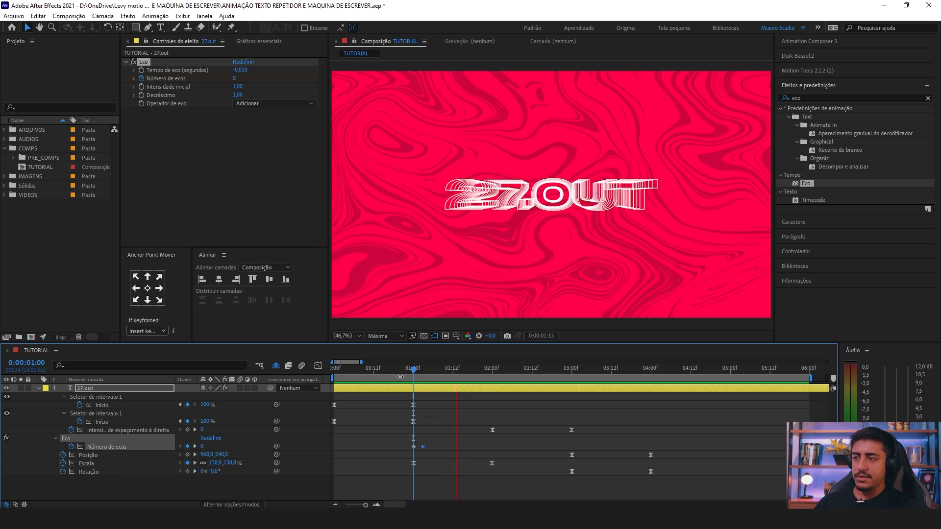
{"action": "key", "text": "space"}
{"action": "left_click_drag", "start_coordinate": [423, 446], "coordinate": [433, 447]}
{"action": "key", "text": "space"}
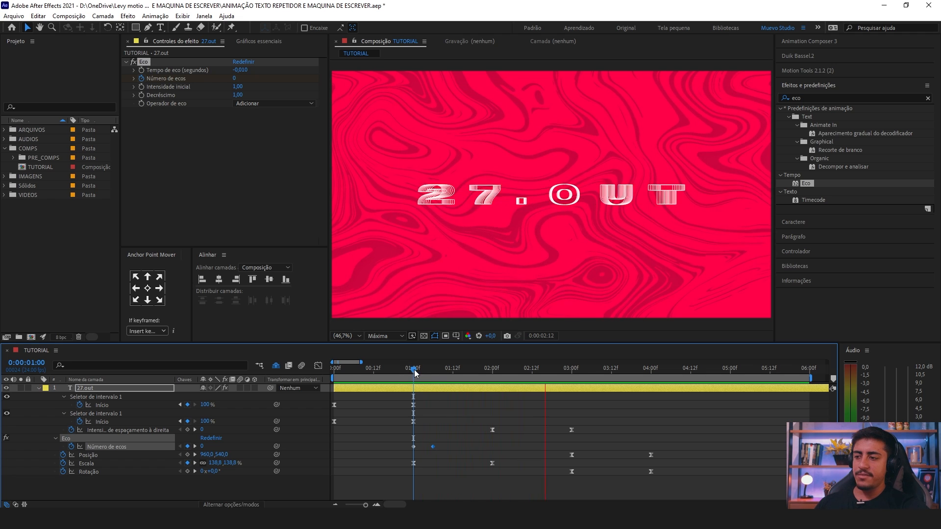
{"action": "key", "text": "space"}
{"action": "key", "text": "Home"}
{"action": "key", "text": "space"}
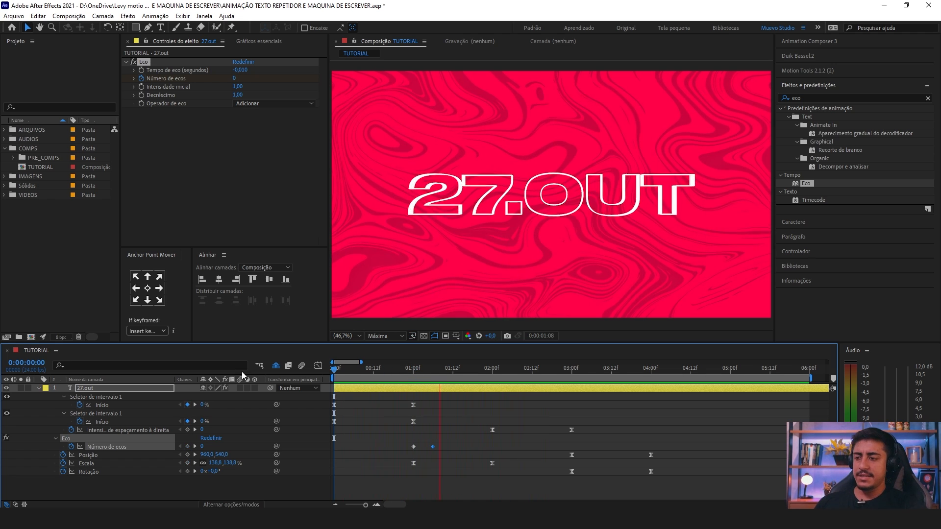
Step: Apply Easy Ease to both Número de ecos keyframes and preview the animation from the one-second mark and the beginning
{"action": "left_click", "coordinate": [414, 368]}
{"action": "left_click_drag", "start_coordinate": [440, 440], "coordinate": [404, 452]}
{"action": "key", "text": "F9"}
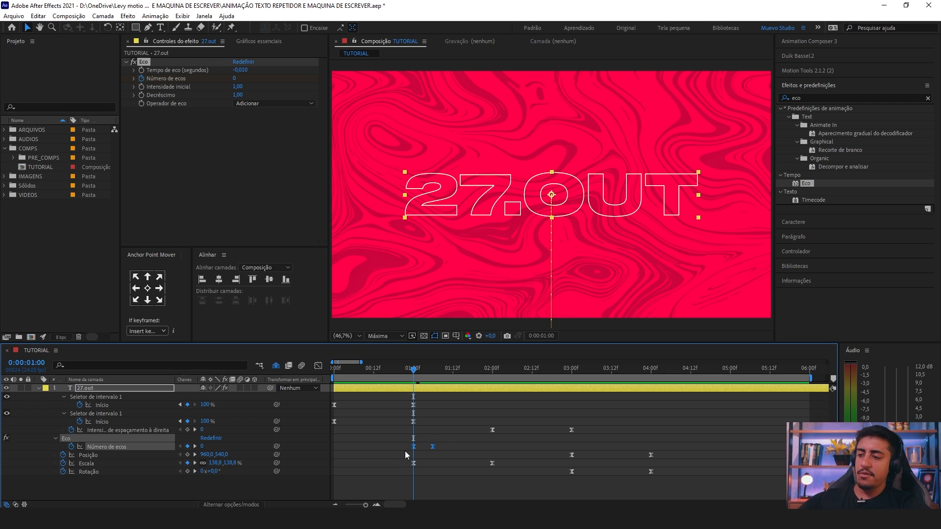
{"action": "key", "text": "space"}
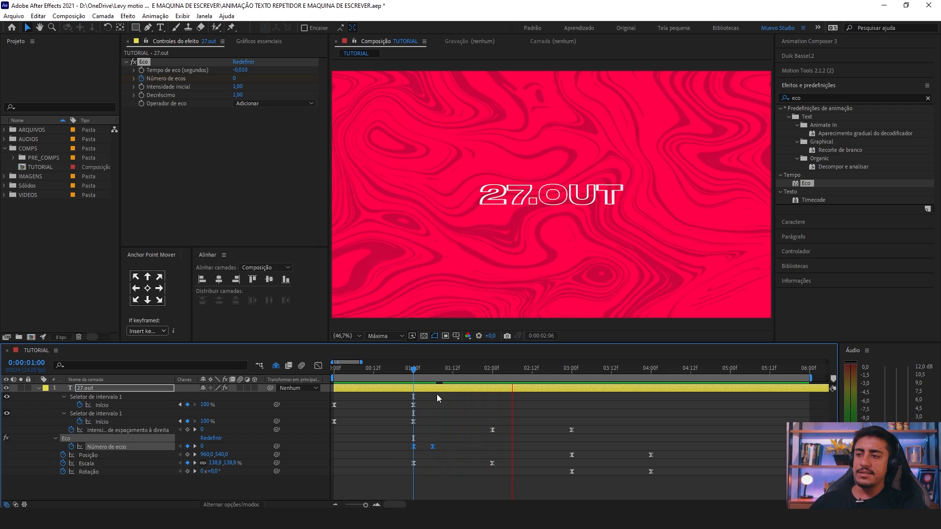
{"action": "key", "text": "space"}
{"action": "key", "text": "Home"}
{"action": "key", "text": "space"}
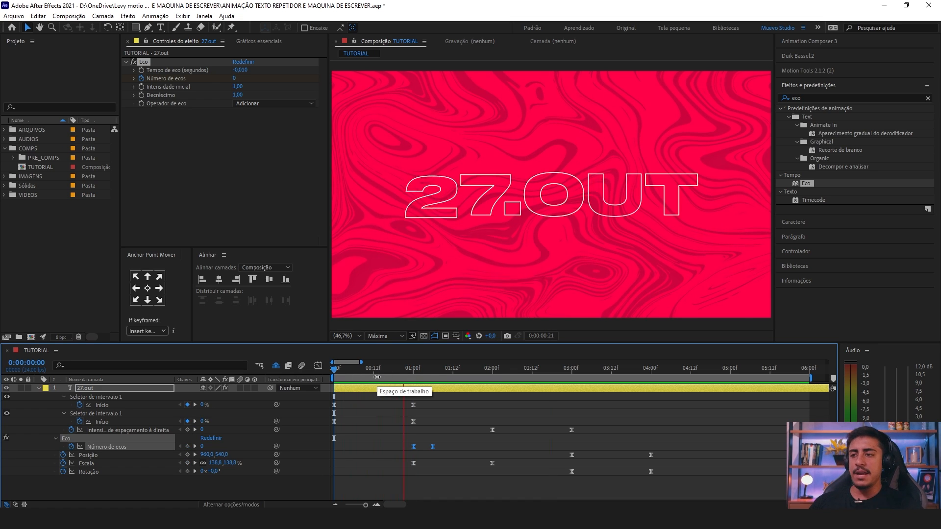
{"action": "key", "text": "space"}
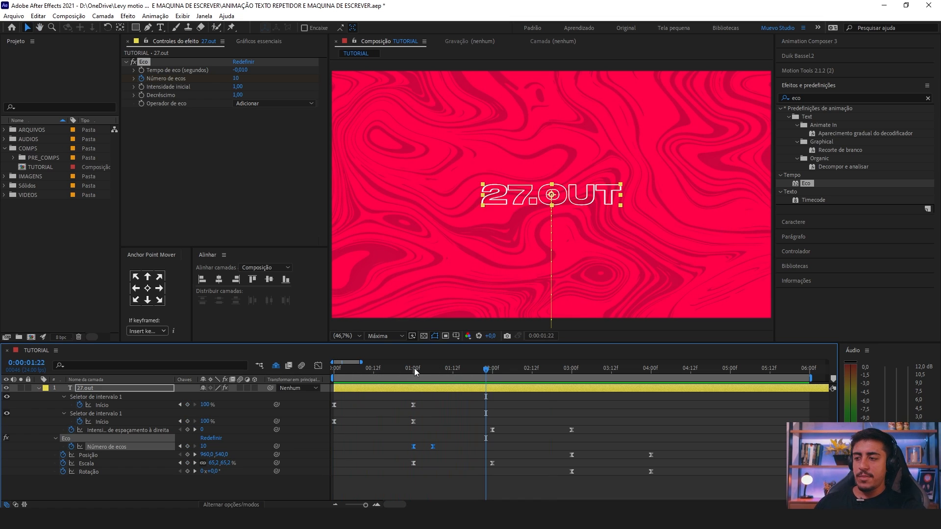
Step: Add a Número de ecos keyframe at 0:00:02:00 holding the current number of echoes
{"action": "left_click_drag", "start_coordinate": [414, 368], "coordinate": [492, 387]}
{"action": "left_click_drag", "start_coordinate": [501, 438], "coordinate": [489, 449]}
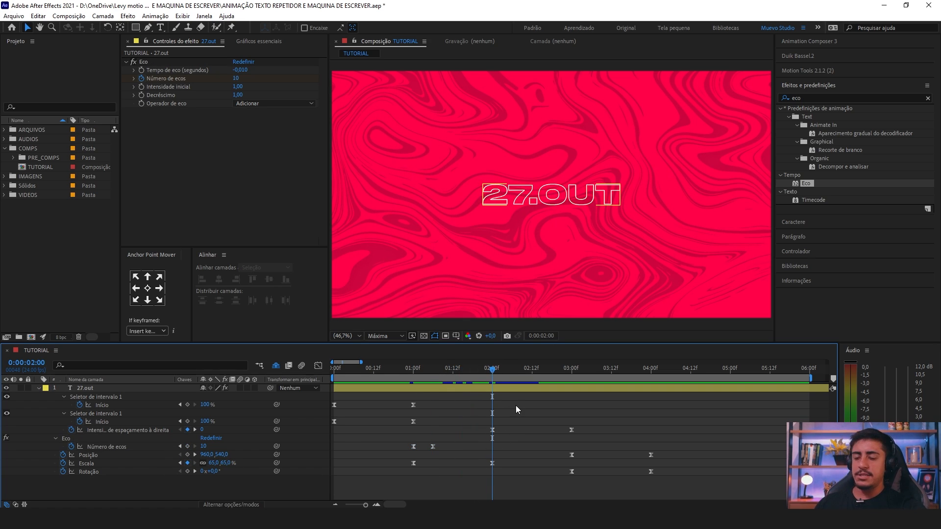
{"action": "key", "text": "space"}
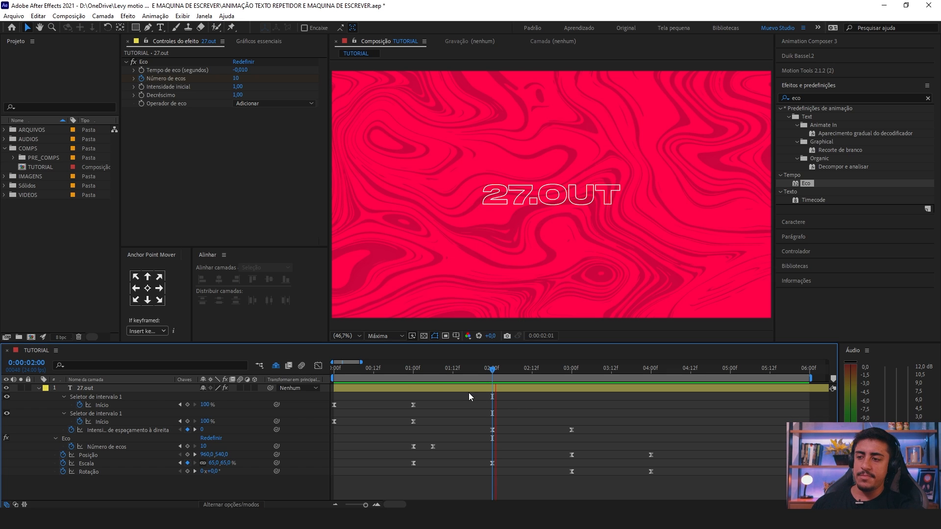
{"action": "key", "text": "space"}
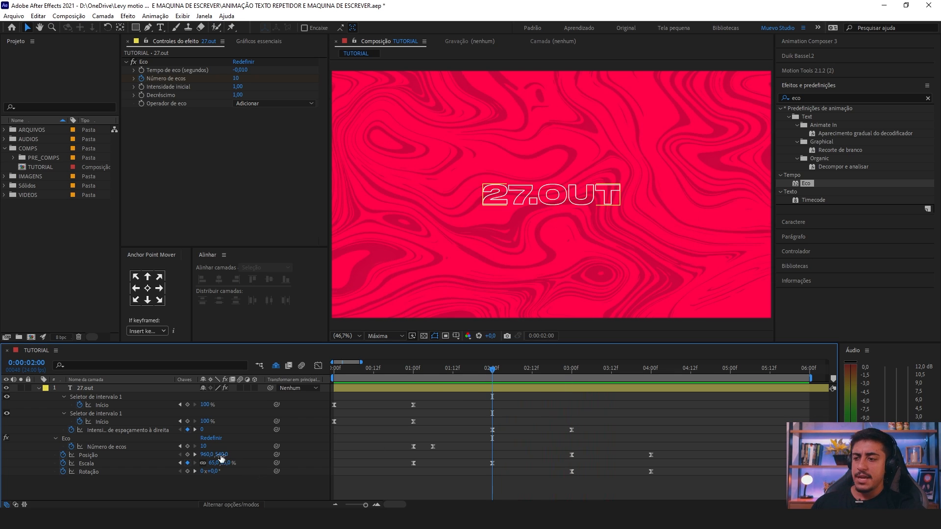
{"action": "left_click", "coordinate": [187, 446]}
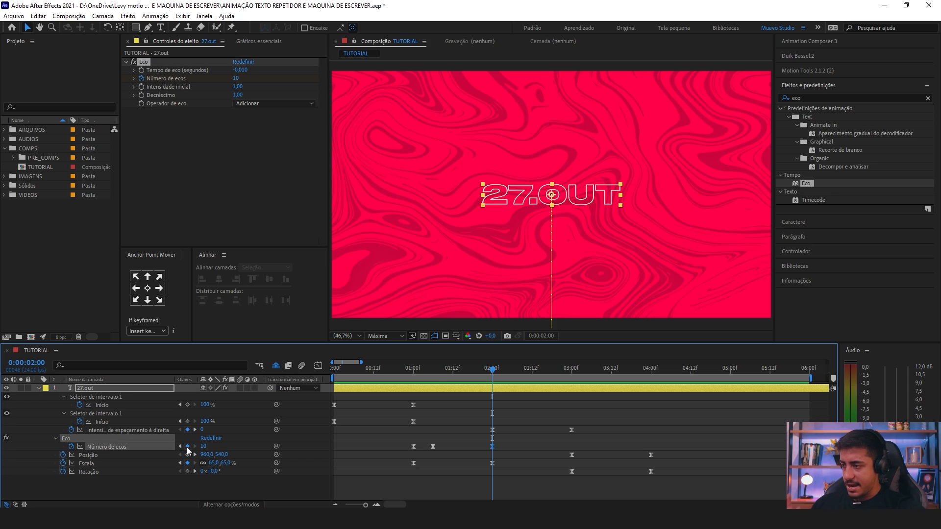
Step: Set Número de ecos to 0 one frame further, at 0:00:02:01
{"action": "key", "text": "Page_Down"}
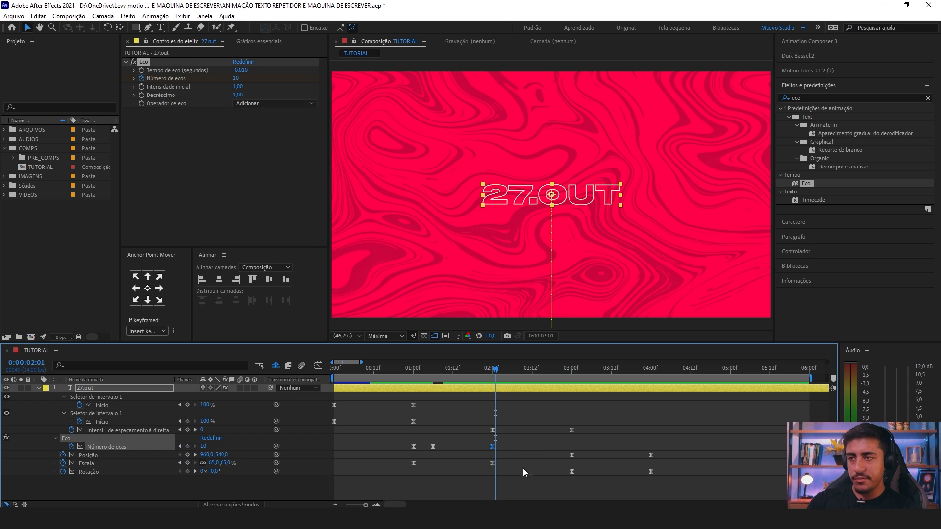
{"action": "left_click", "coordinate": [205, 446]}
{"action": "type", "text": "0"}
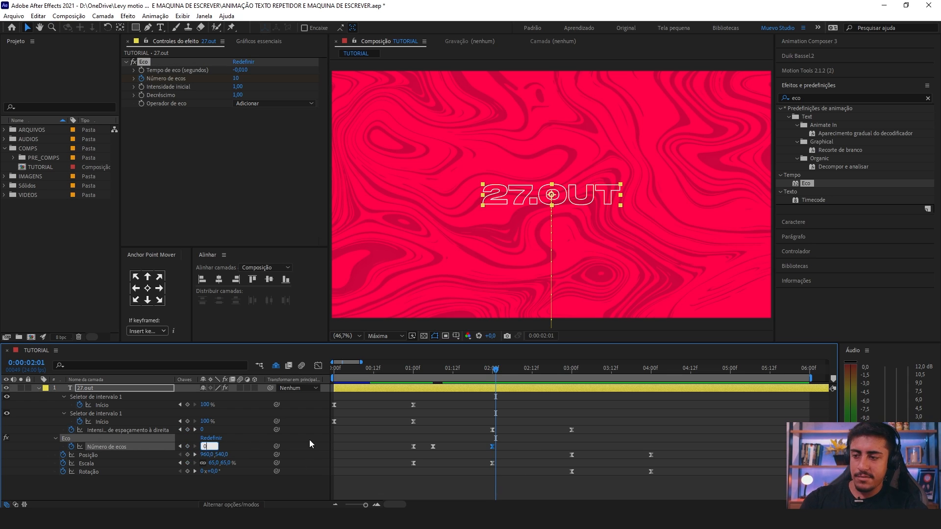
{"action": "key", "text": "Return"}
Step: Preview the echo ending, and move its last two Número de ecos keyframes to 0:00:01:20 and 0:00:02:00
{"action": "left_click", "coordinate": [412, 370]}
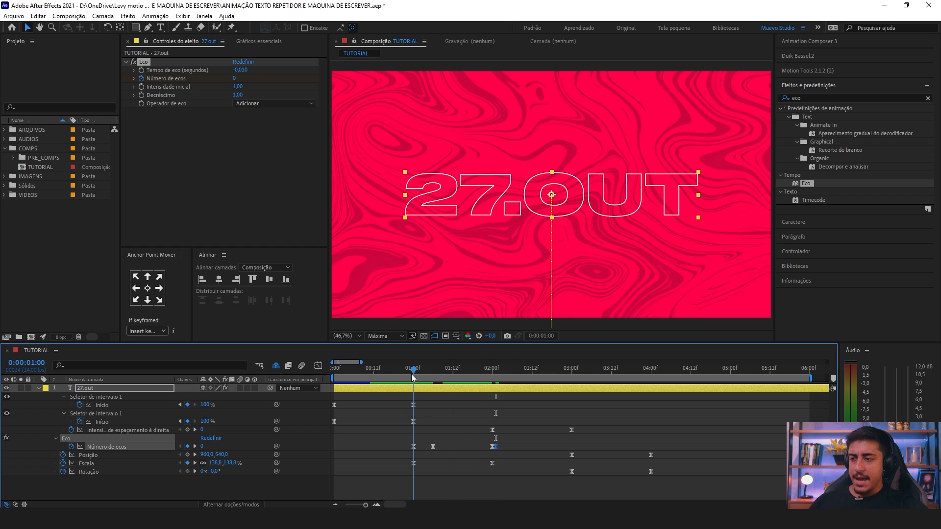
{"action": "key", "text": "space"}
{"action": "key", "text": "space"}
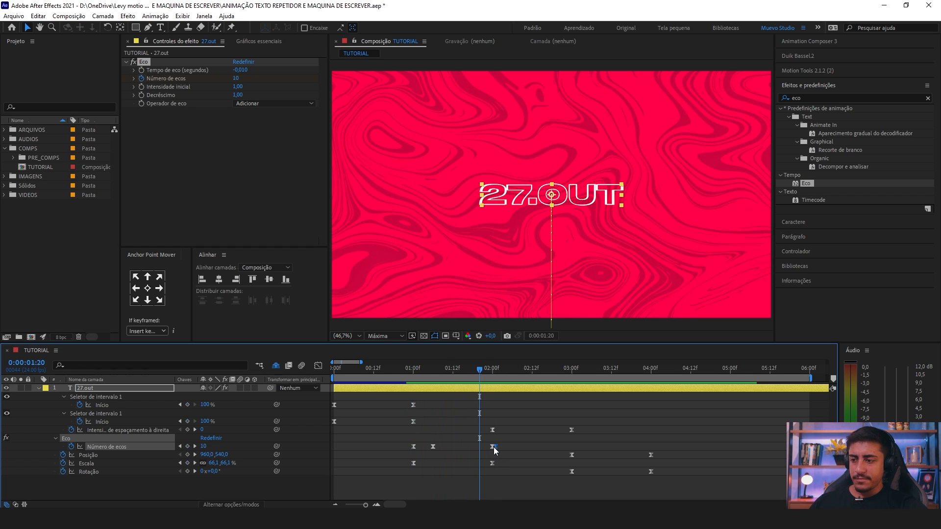
{"action": "left_click", "coordinate": [479, 447]}
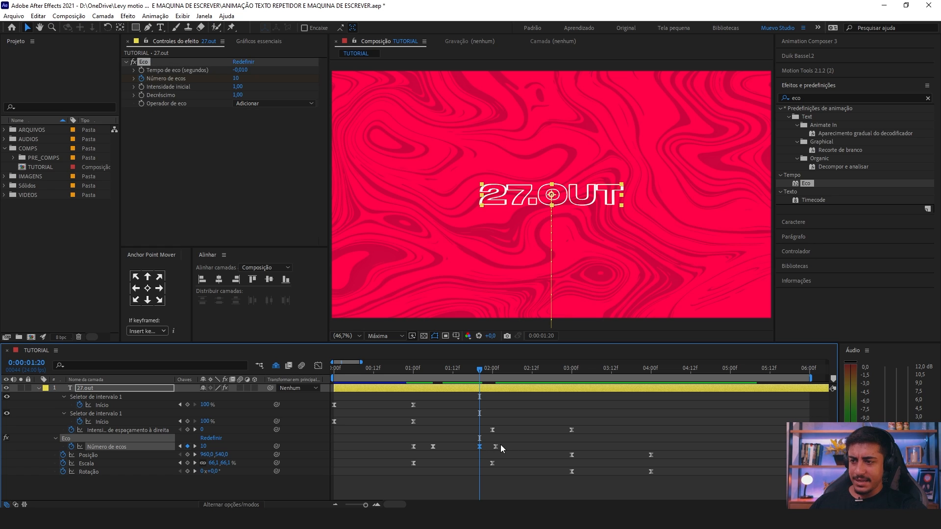
{"action": "key", "text": "space"}
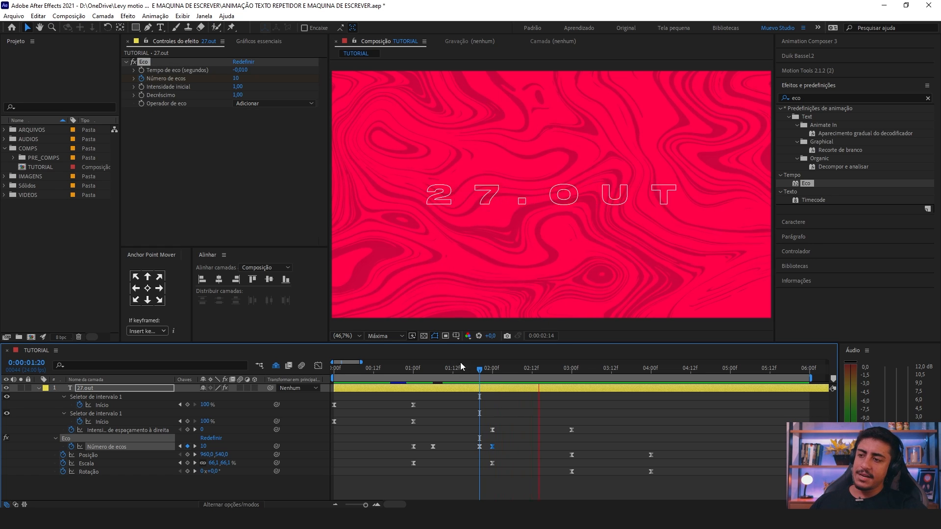
Step: Preview the retimed echo from the one-second mark and inspect the letter-spacing keyframe at 0:00:02:00
{"action": "left_click", "coordinate": [414, 374]}
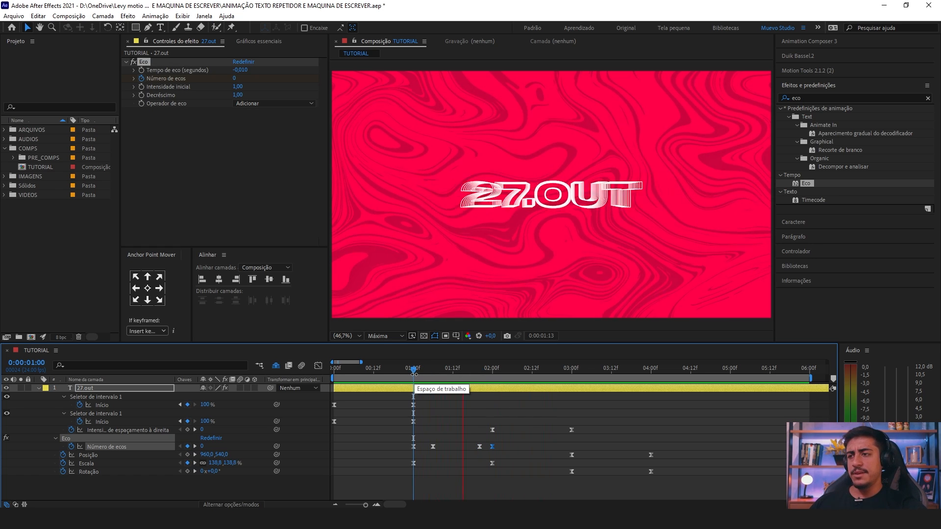
{"action": "mouse_move", "coordinate": [414, 375]}
{"action": "left_mouse_down"}
{"action": "mouse_move", "coordinate": [437, 378]}
{"action": "mouse_move", "coordinate": [433, 371]}
{"action": "mouse_move", "coordinate": [494, 392]}
{"action": "mouse_move", "coordinate": [411, 386]}
{"action": "left_mouse_up"}
{"action": "key", "text": "space"}
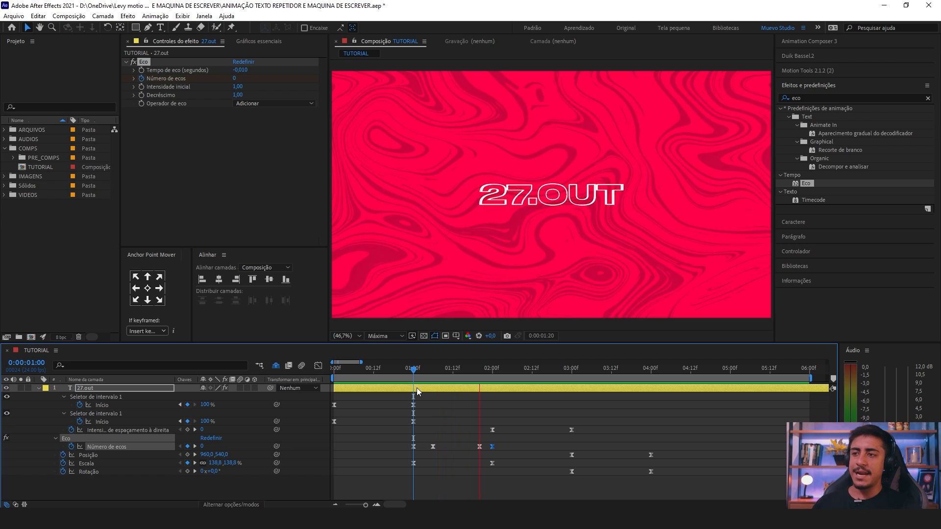
{"action": "key", "text": "space"}
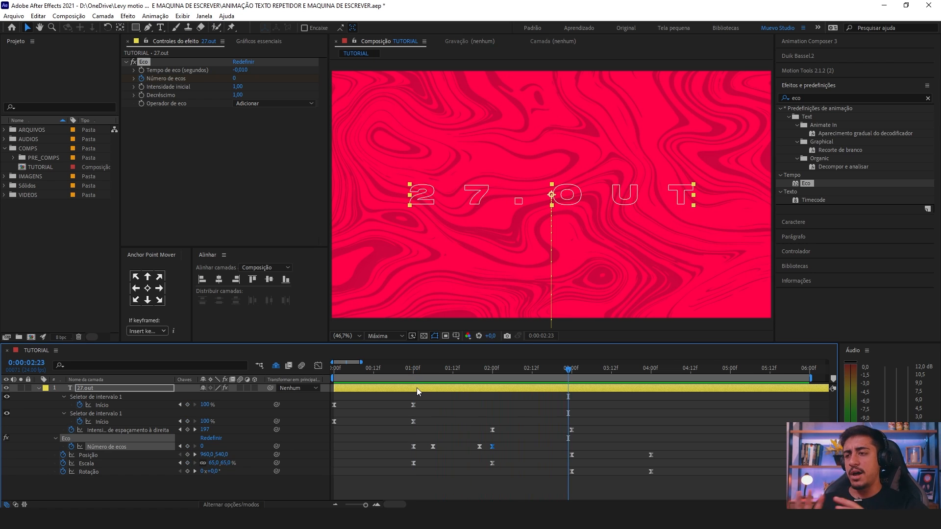
{"action": "key", "text": "space"}
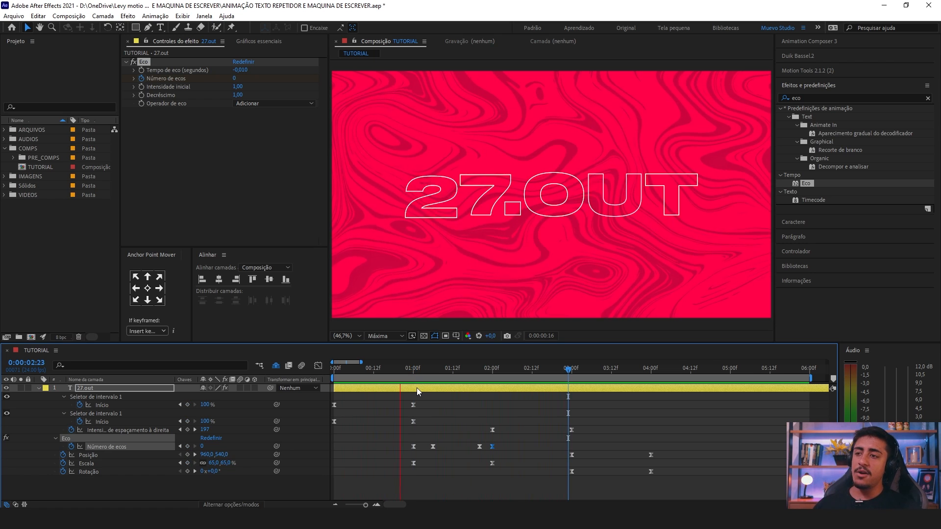
{"action": "key", "text": "space"}
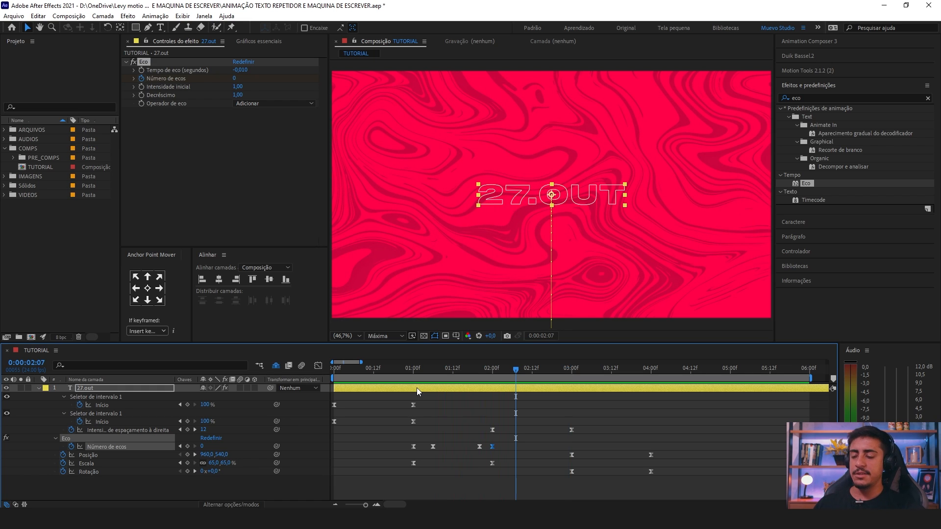
{"action": "left_click", "coordinate": [493, 369]}
{"action": "left_click_drag", "start_coordinate": [514, 418], "coordinate": [477, 436]}
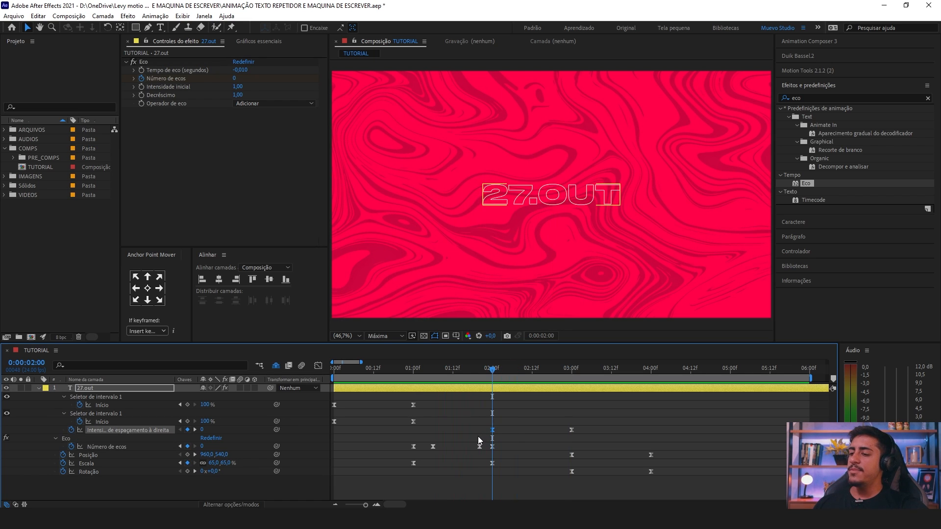
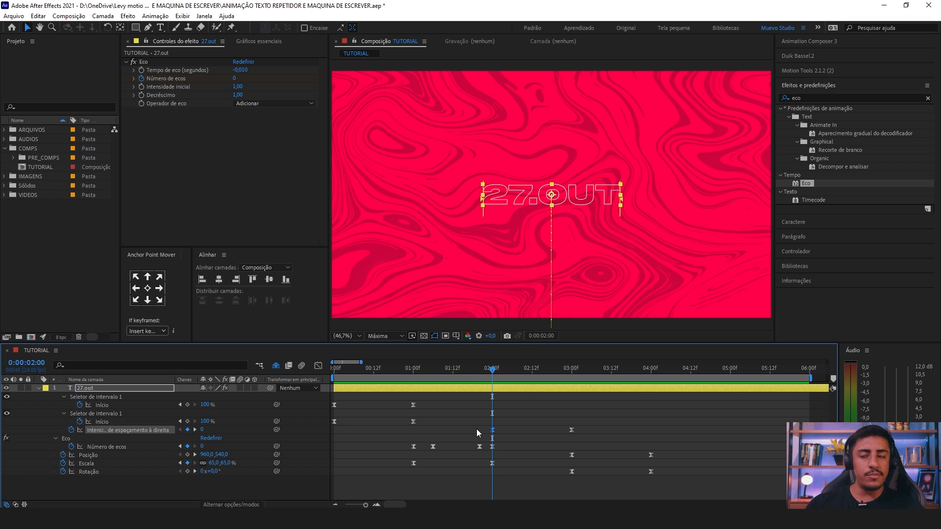
Step: Duplicate the 27.out text layer and set the copy's label colour to Nenhum
{"action": "left_click", "coordinate": [94, 388]}
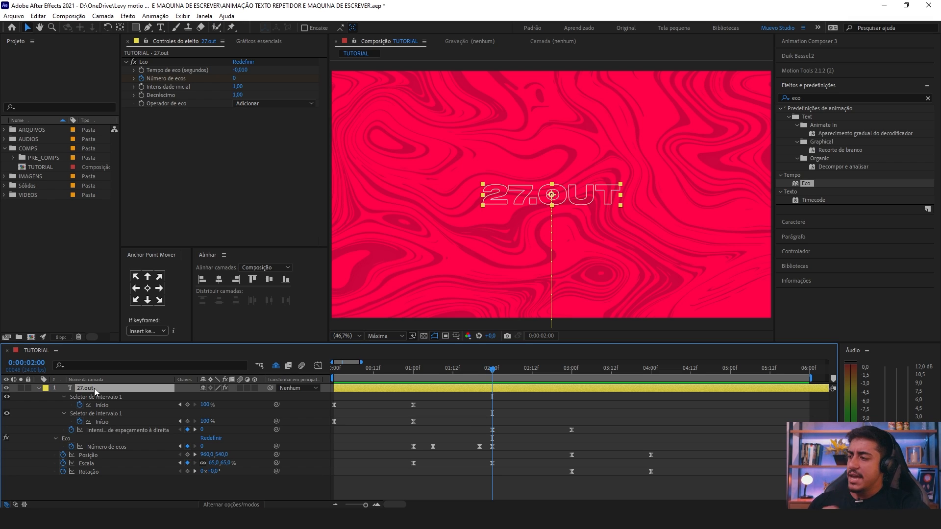
{"action": "key", "text": "ctrl+d"}
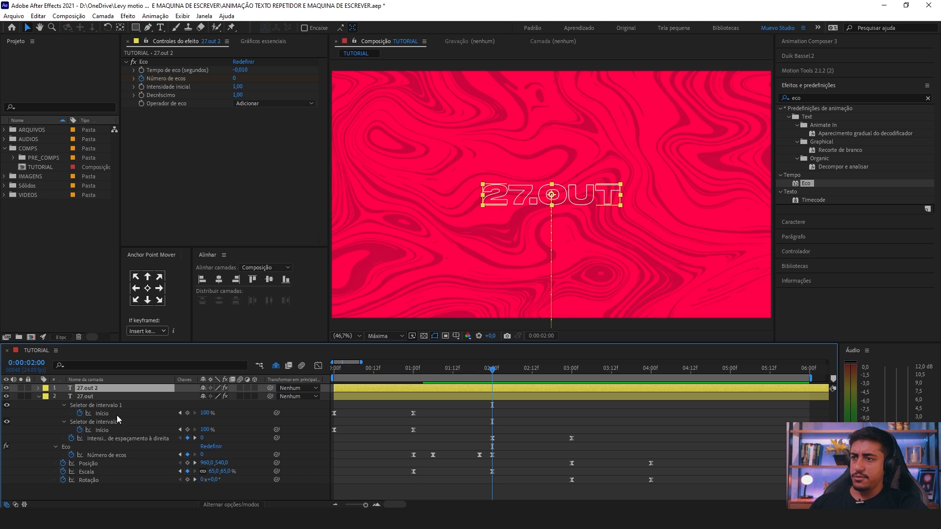
{"action": "left_click", "coordinate": [46, 388]}
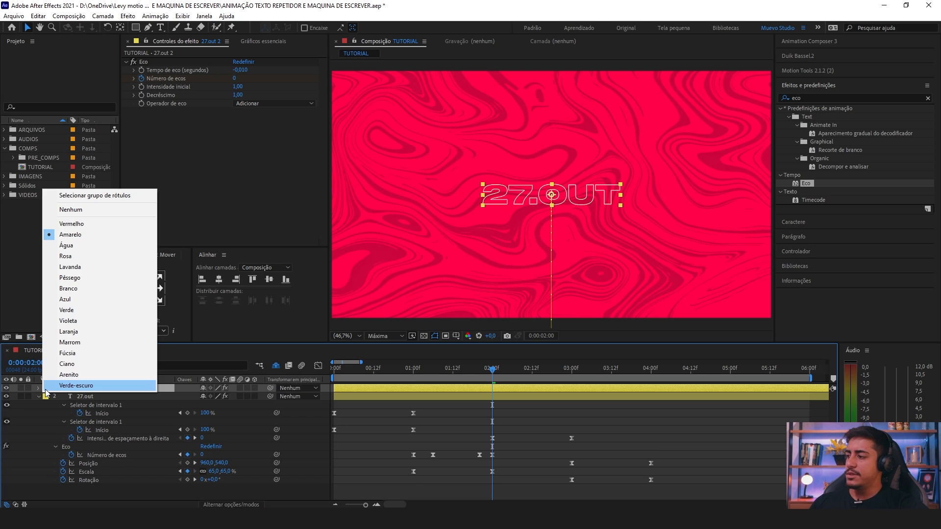
{"action": "left_click", "coordinate": [93, 210]}
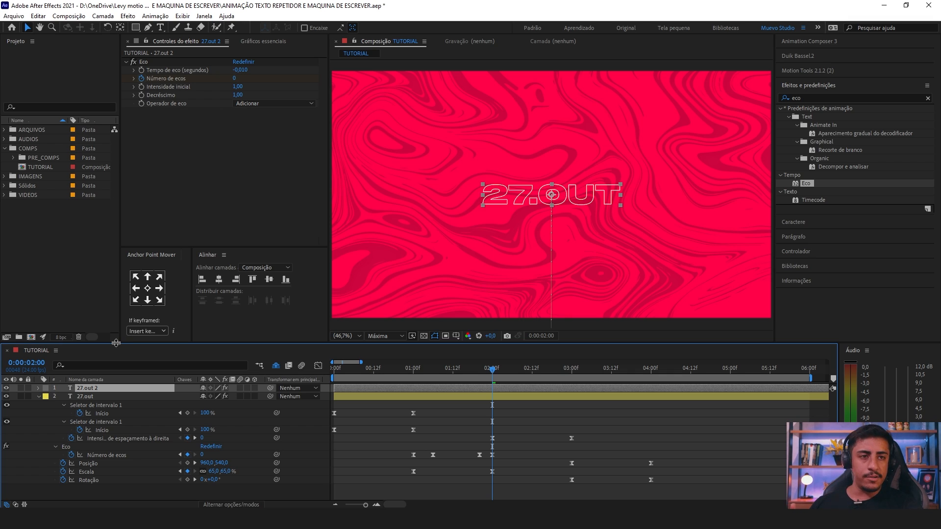
Step: Expand the layer and Texto properties of the 27.out copy and of the original 27.out layer
{"action": "left_click", "coordinate": [39, 389]}
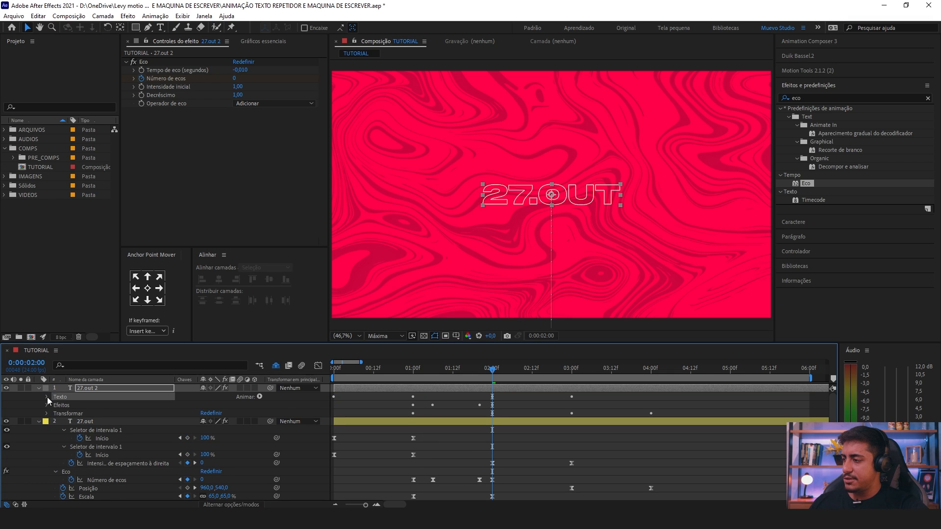
{"action": "left_click", "coordinate": [47, 397]}
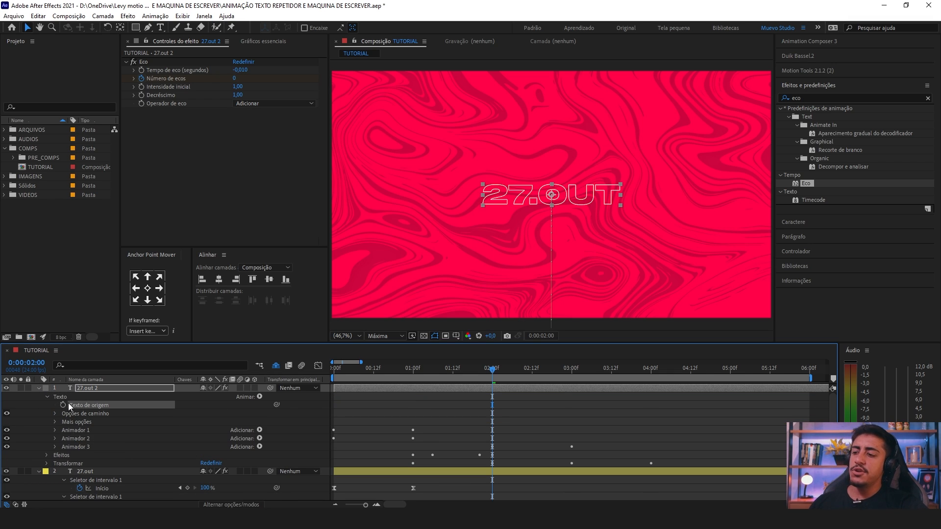
{"action": "left_click", "coordinate": [82, 471]}
{"action": "scroll", "coordinate": [22, 448], "scroll_direction": "down", "scroll_amount": 2}
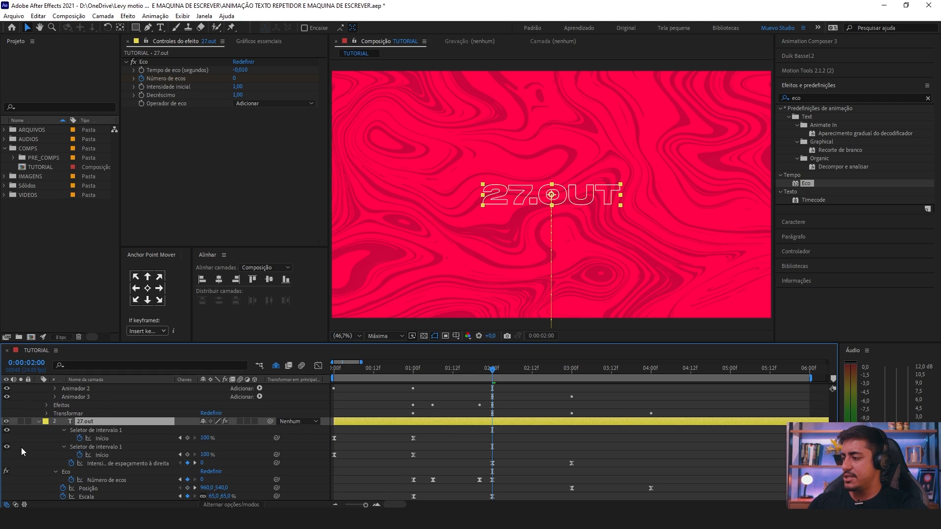
{"action": "left_click", "coordinate": [39, 422]}
{"action": "left_click", "coordinate": [38, 471]}
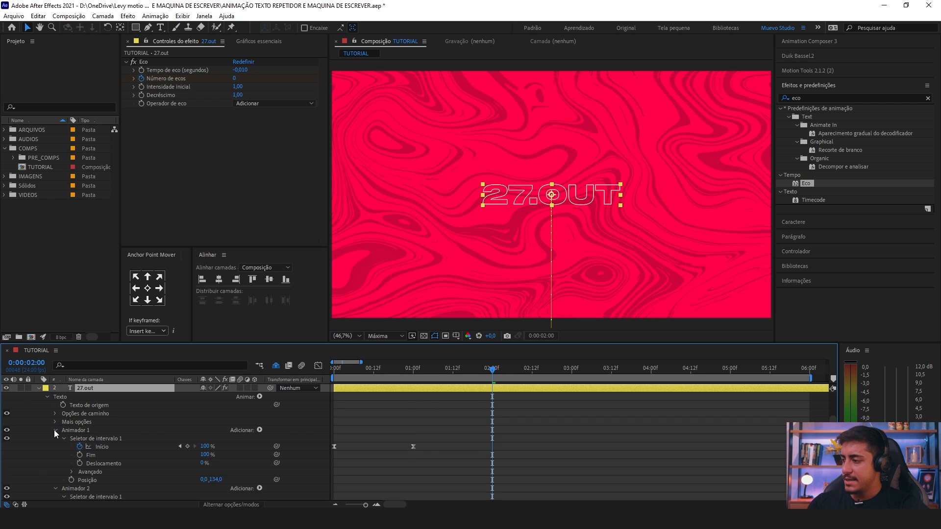
Step: Collapse the original 27.out layer's animator, Efeitos and Transformar groups, and select its Texto de origem property
{"action": "left_click", "coordinate": [55, 439]}
{"action": "left_click", "coordinate": [55, 439]}
{"action": "left_click", "coordinate": [54, 447]}
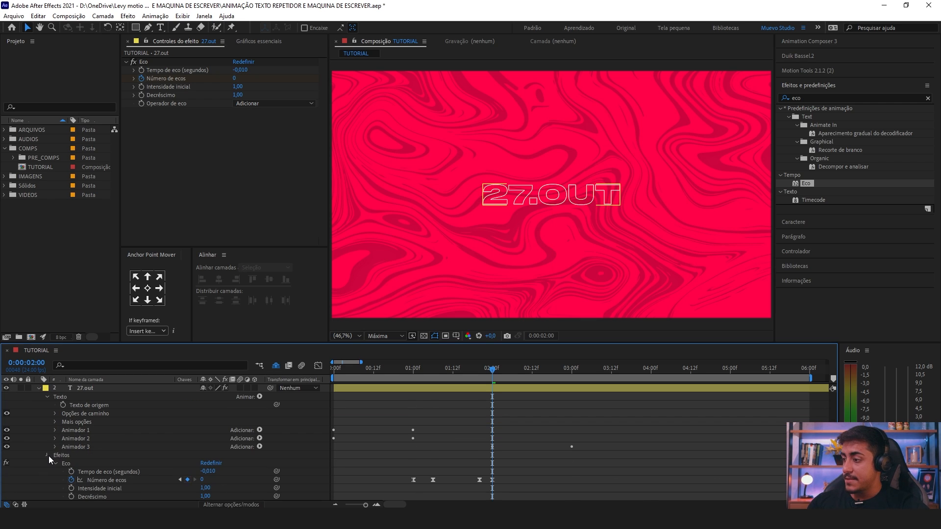
{"action": "left_click", "coordinate": [48, 455]}
{"action": "left_click", "coordinate": [47, 463]}
{"action": "scroll", "coordinate": [67, 408], "scroll_direction": "up", "scroll_amount": 1}
{"action": "left_click", "coordinate": [73, 437]}
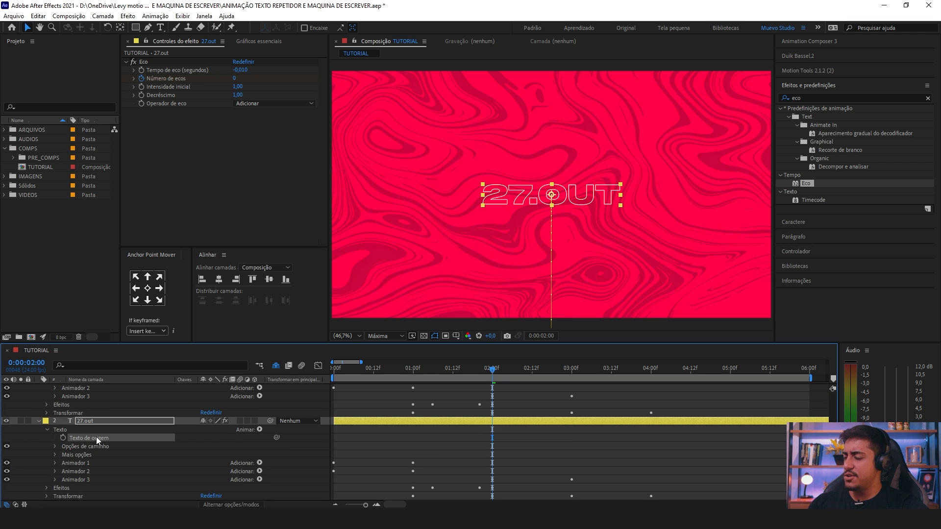
Step: Add an expression to the copy's Texto de origem that links it to the original 27.out layer's Texto de origem
{"action": "scroll", "coordinate": [94, 433], "scroll_direction": "up", "scroll_amount": 2}
{"action": "scroll", "coordinate": [98, 456], "scroll_direction": "up", "scroll_amount": 1}
{"action": "left_click", "coordinate": [106, 405]}
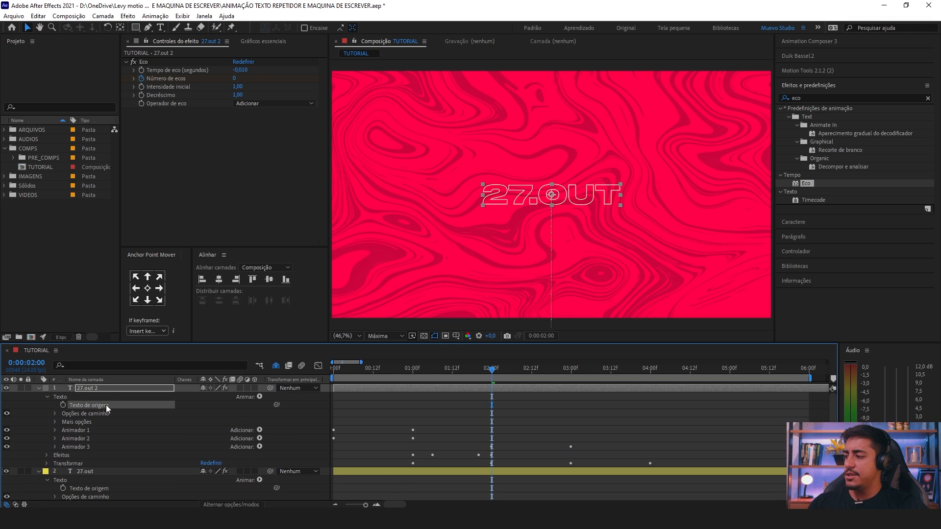
{"action": "left_click", "coordinate": [63, 404], "text": "alt"}
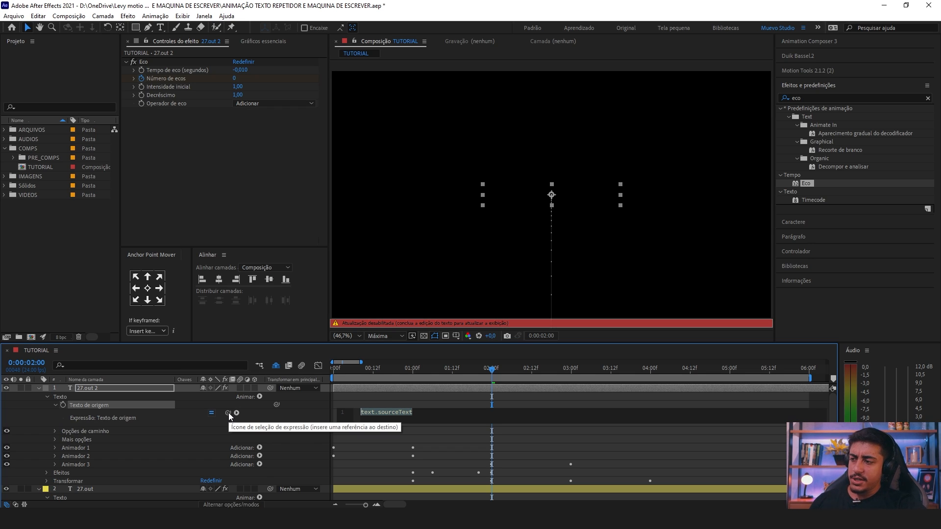
{"action": "left_click_drag", "start_coordinate": [229, 412], "coordinate": [90, 468]}
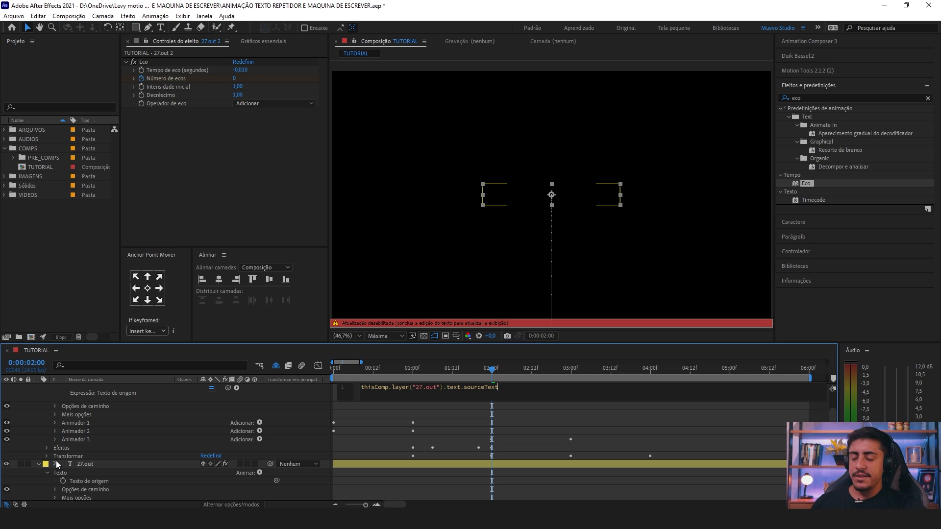
{"action": "left_click", "coordinate": [74, 463]}
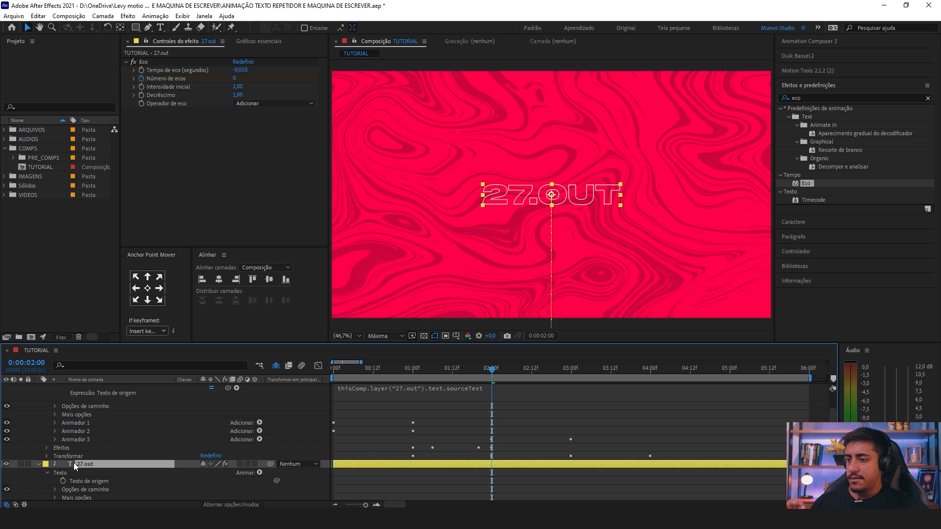
{"action": "scroll", "coordinate": [74, 463], "scroll_direction": "up", "scroll_amount": 1}
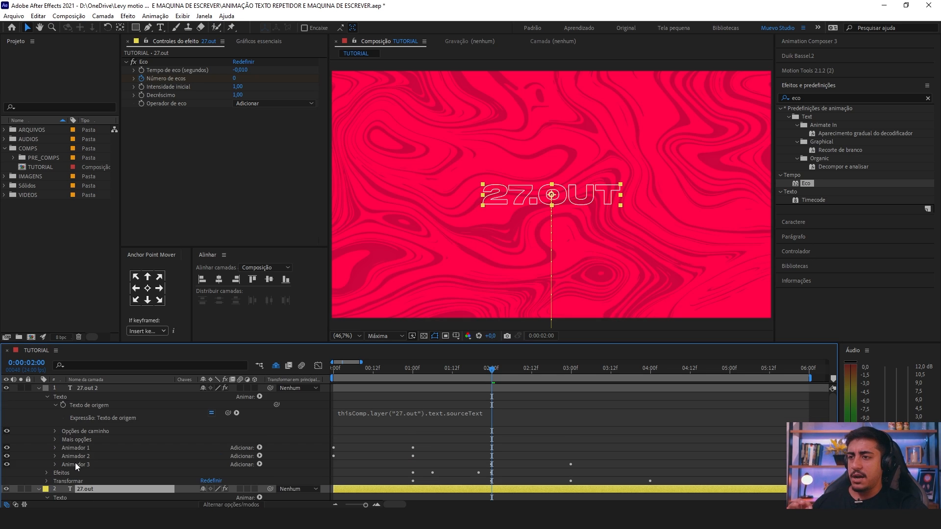
Step: Swap the copy's fill and stroke to give it a solid white fill without stroke, and compare both layers' character settings
{"action": "left_click", "coordinate": [503, 389]}
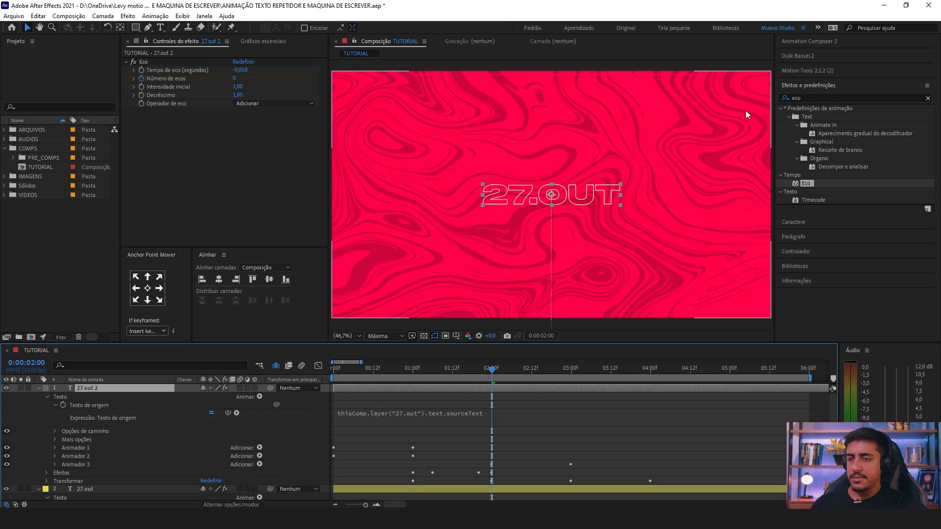
{"action": "left_click", "coordinate": [793, 86]}
{"action": "left_click", "coordinate": [796, 99]}
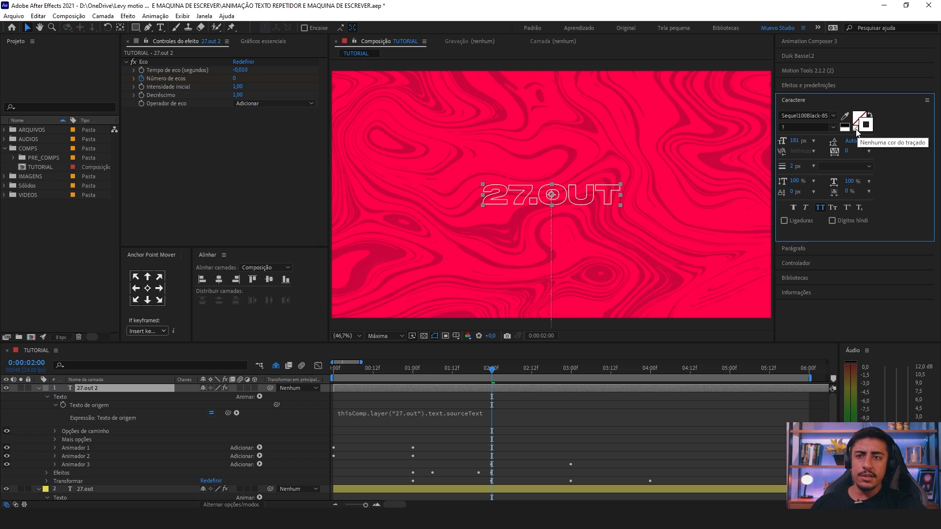
{"action": "left_click", "coordinate": [869, 115]}
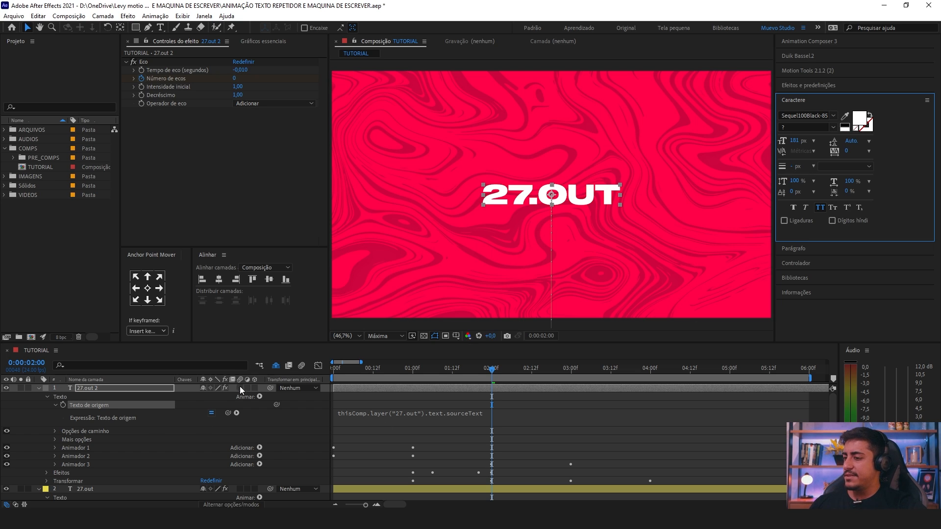
{"action": "left_click", "coordinate": [90, 394]}
{"action": "scroll", "coordinate": [105, 393], "scroll_direction": "down", "scroll_amount": 3}
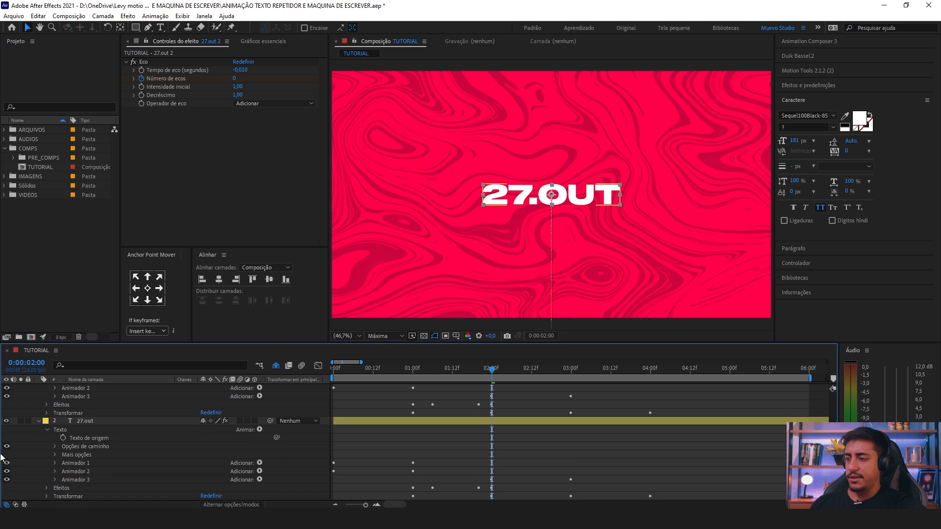
{"action": "left_click", "coordinate": [98, 423]}
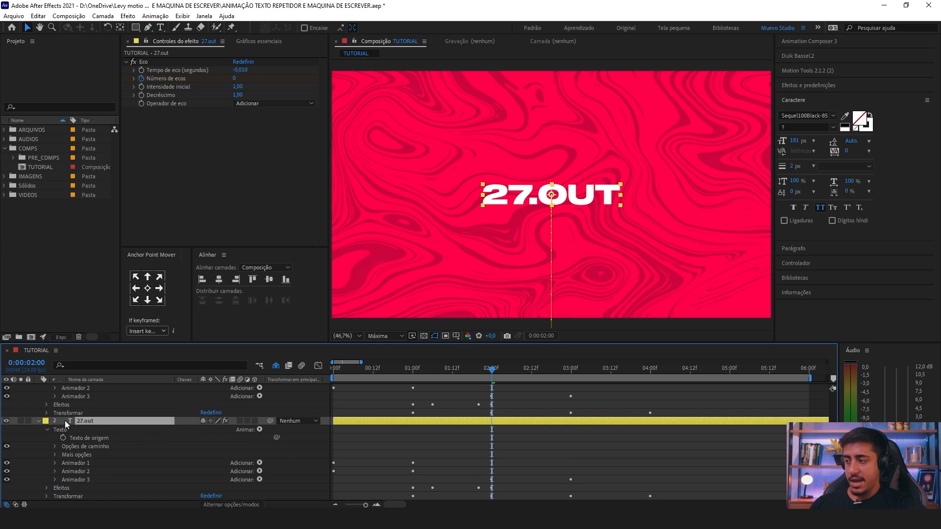
{"action": "scroll", "coordinate": [88, 420], "scroll_direction": "up", "scroll_amount": 3}
{"action": "left_click", "coordinate": [87, 390]}
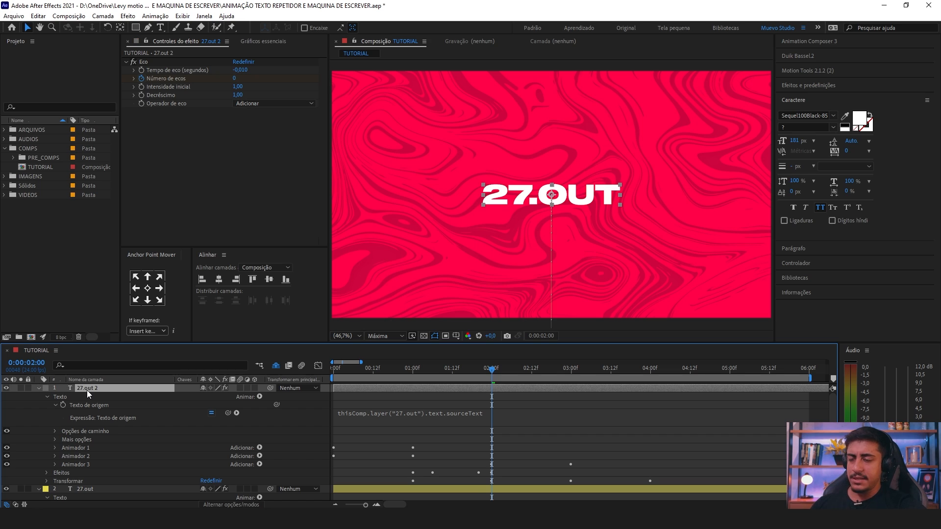
{"action": "scroll", "coordinate": [85, 456], "scroll_direction": "down", "scroll_amount": 3}
Step: Replace the original 27.out text with a short name to test the linked source text
{"action": "double_click", "coordinate": [87, 440]}
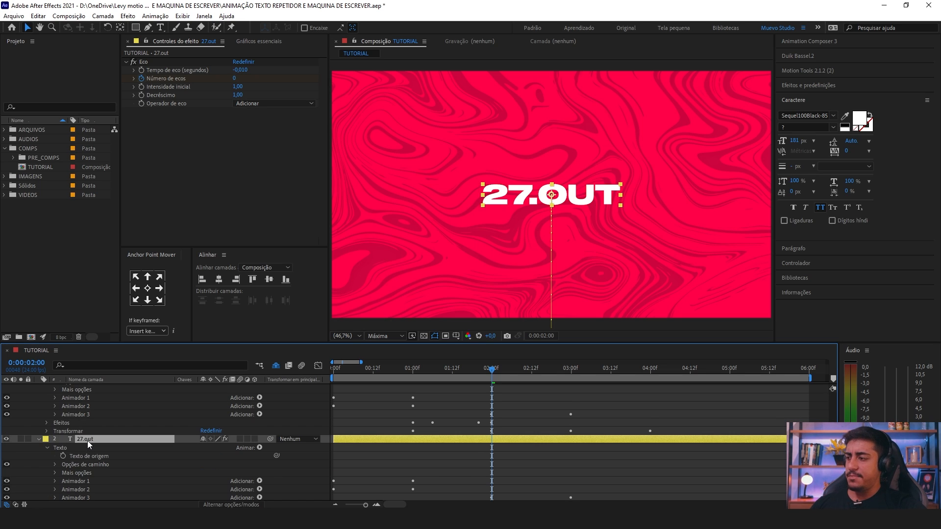
{"action": "left_click", "coordinate": [70, 441]}
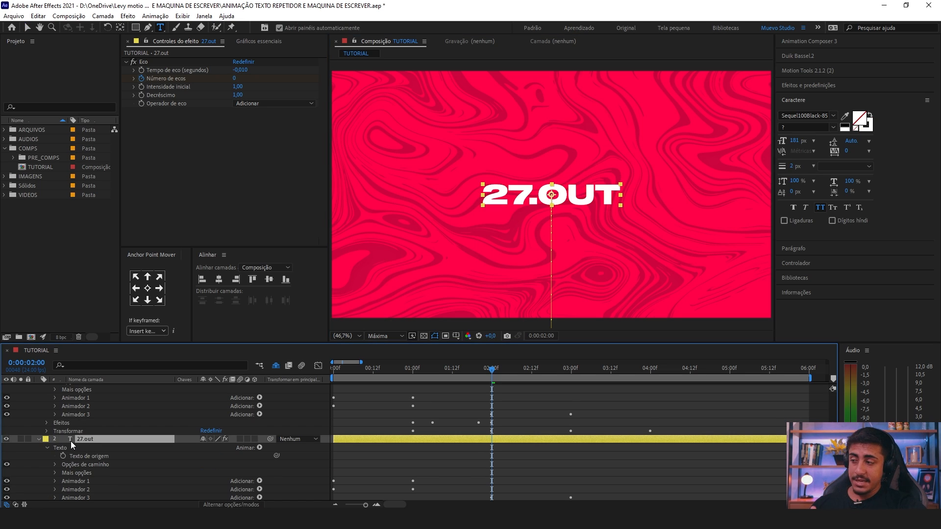
{"action": "double_click", "coordinate": [90, 437]}
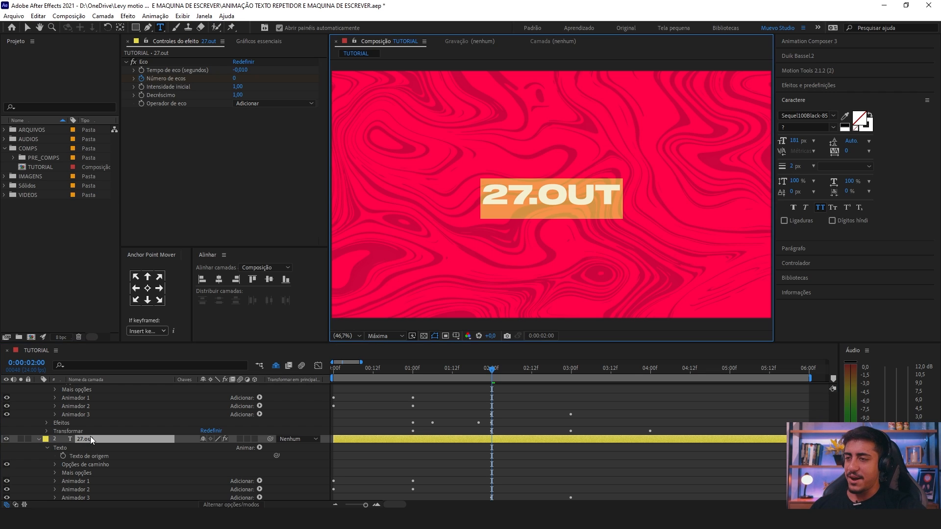
{"action": "type", "text": "levy"}
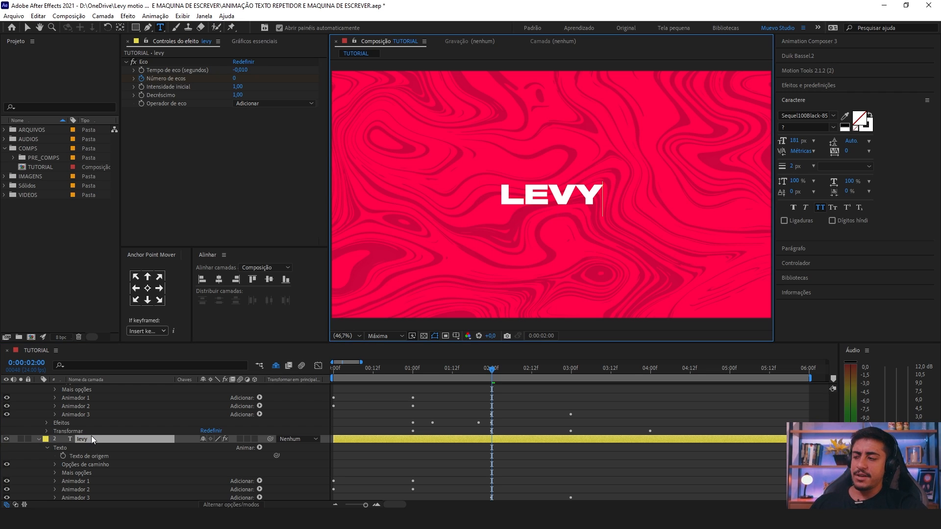
Step: Move the solid-filled copy straight down below the outlined text in the composition
{"action": "left_click", "coordinate": [104, 414]}
{"action": "scroll", "coordinate": [98, 407], "scroll_direction": "up", "scroll_amount": 2}
{"action": "left_click", "coordinate": [86, 386]}
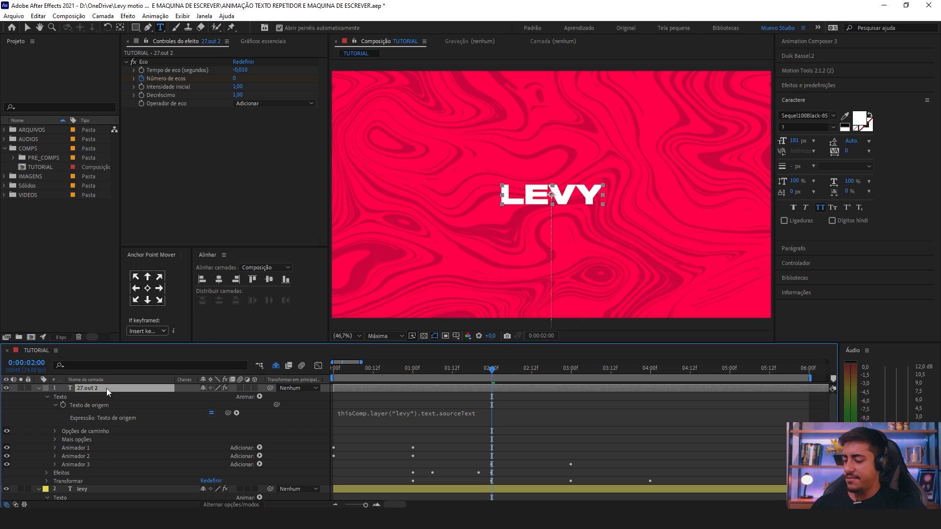
{"action": "key", "text": "v"}
{"action": "left_click_drag", "start_coordinate": [573, 194], "coordinate": [576, 230]}
{"action": "scroll", "coordinate": [118, 475], "scroll_direction": "down", "scroll_amount": 1}
Step: Retype the outlined original text as mdkjdhd to test the link with both texts in view
{"action": "left_click", "coordinate": [105, 465]}
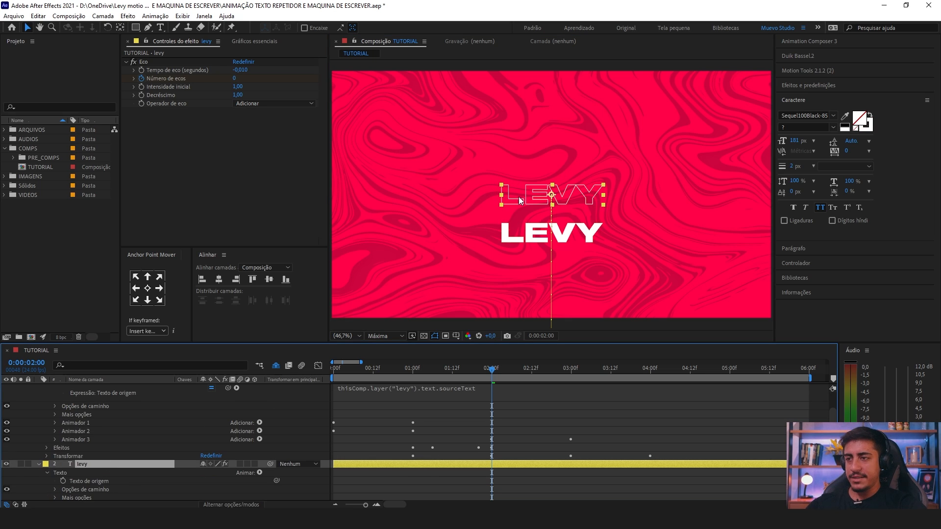
{"action": "double_click", "coordinate": [102, 463]}
{"action": "type", "text": "m"}
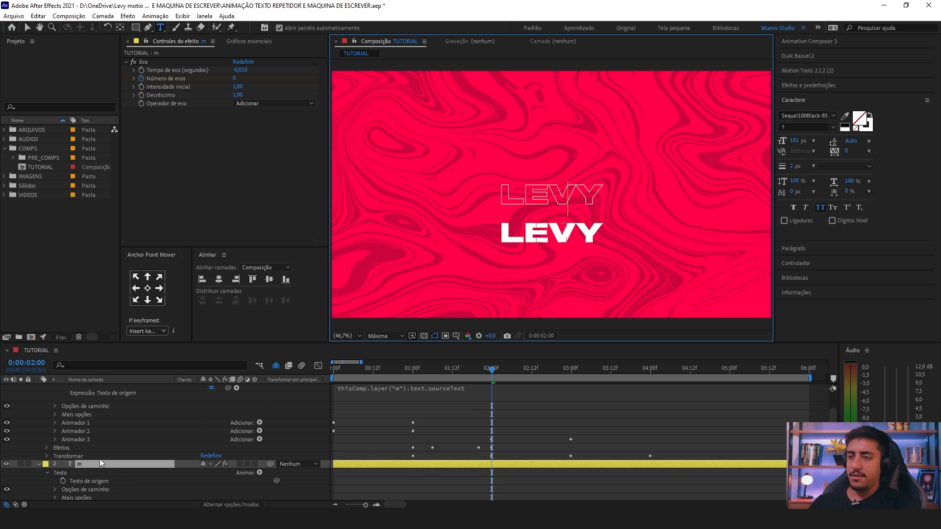
{"action": "type", "text": "dkjdhd"}
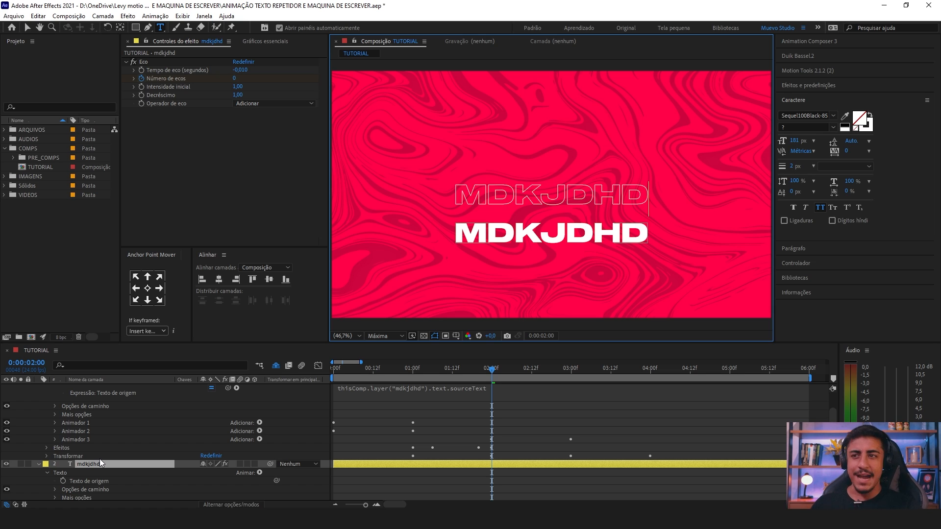
Step: Undo the test text edits and the copy's move, restoring the original 27.out text
{"action": "key", "text": "ctrl+z"}
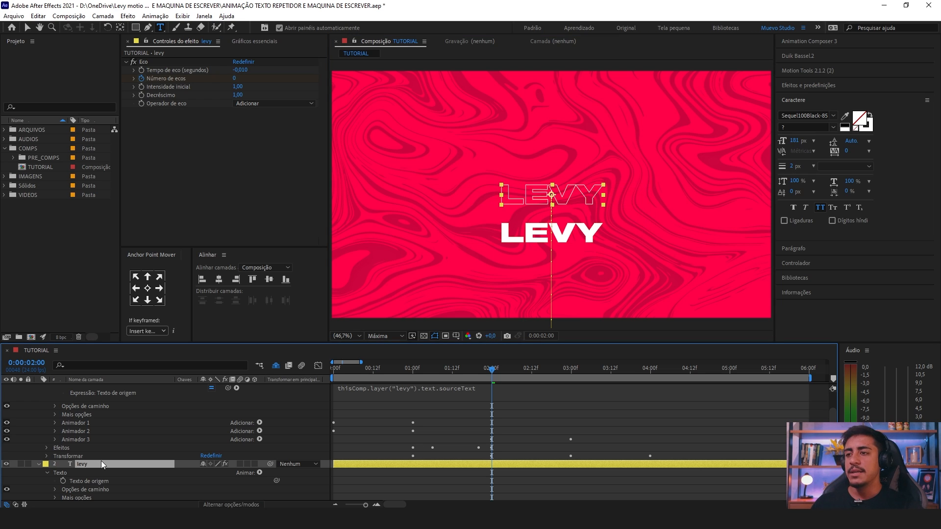
{"action": "key", "text": "ctrl+z"}
{"action": "key", "text": "ctrl+z"}
{"action": "key", "text": "ctrl+z"}
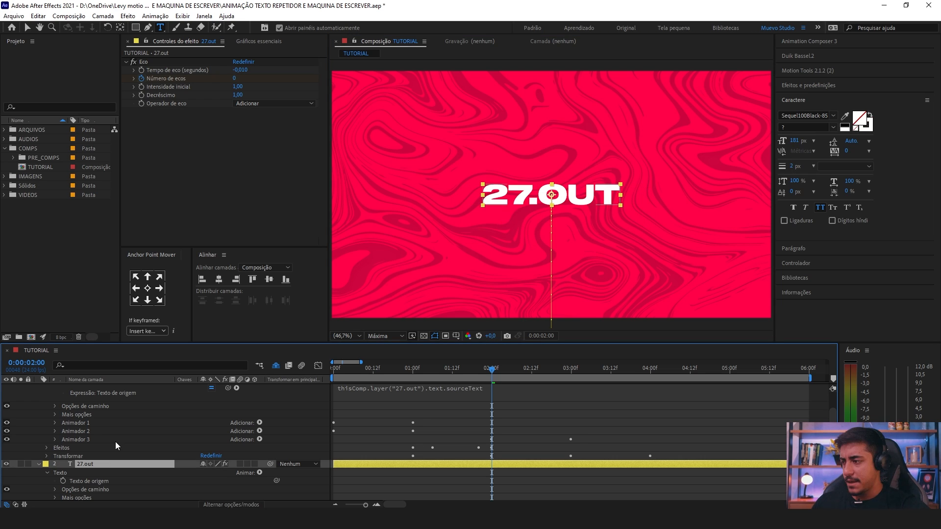
Step: Rename the solid-filled copy layer 27.out 2 as PREENCHIDO
{"action": "left_click", "coordinate": [87, 388]}
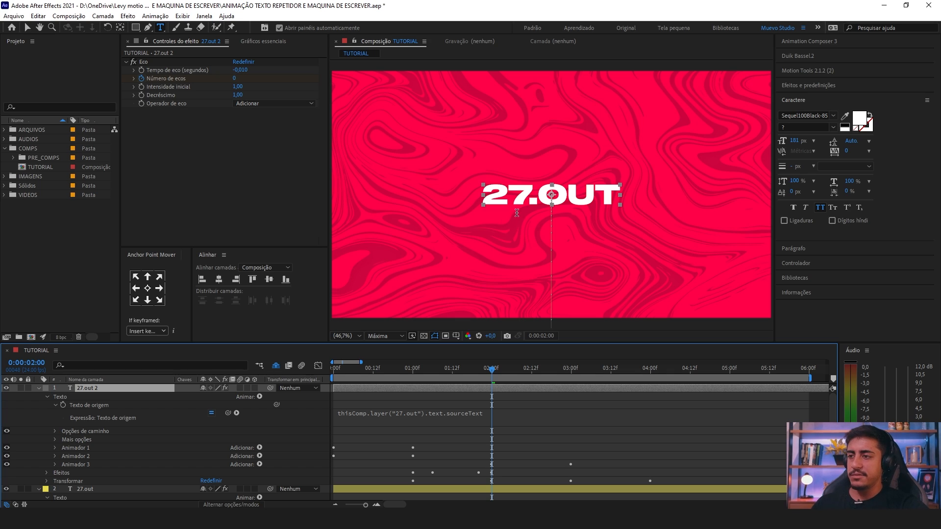
{"action": "key", "text": "Return"}
{"action": "type", "text": "PR"}
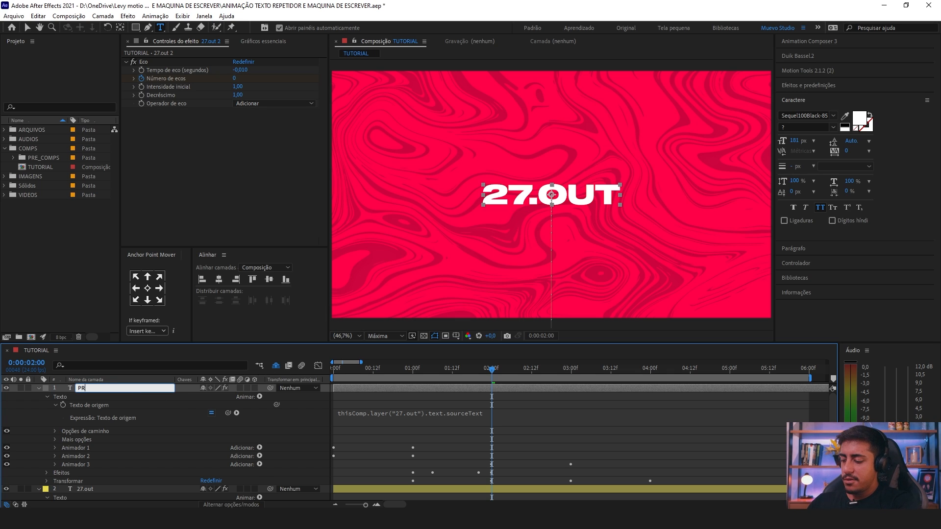
{"action": "type", "text": "EENCHIDO"}
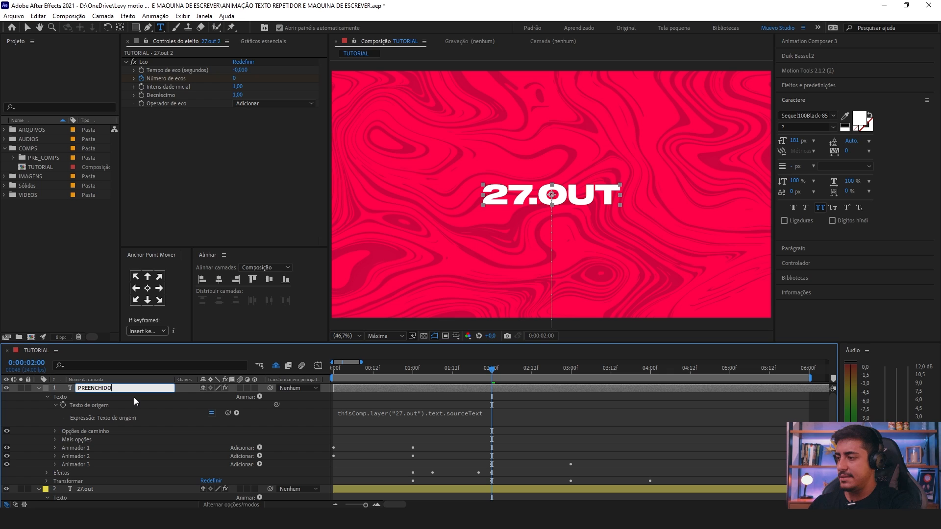
{"action": "key", "text": "Return"}
Step: Rename the outlined original layer as TRAÇADO, and select the PREENCHIDO layer
{"action": "scroll", "coordinate": [107, 459], "scroll_direction": "down", "scroll_amount": 3}
{"action": "left_click", "coordinate": [101, 443]}
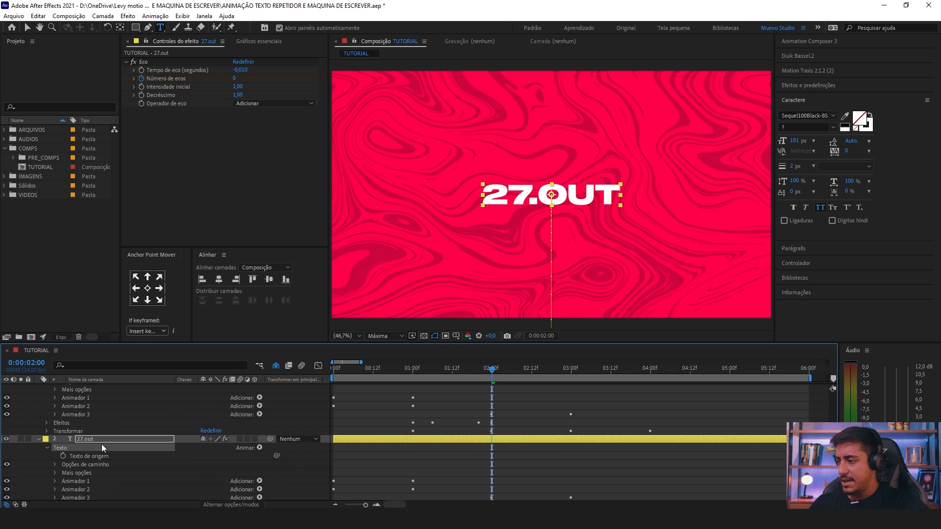
{"action": "key", "text": "Return"}
{"action": "type", "text": "TRAÇADO"}
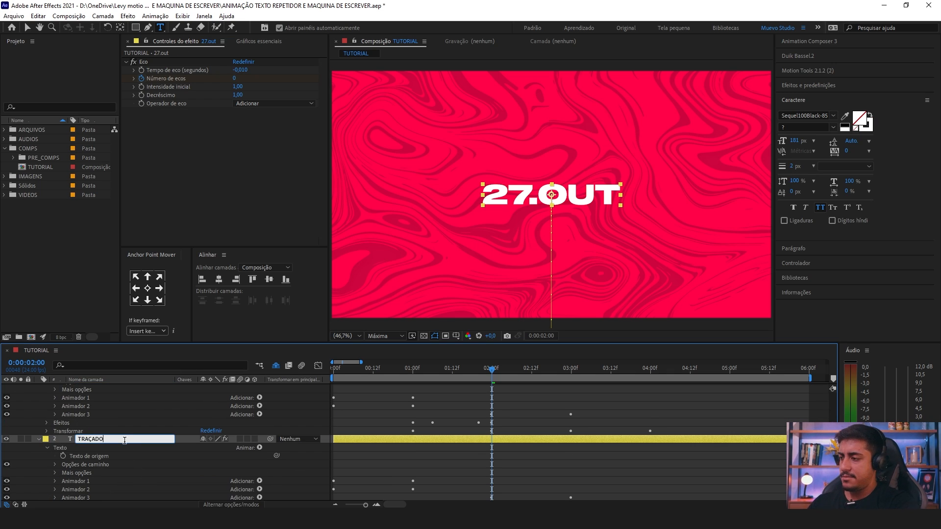
{"action": "key", "text": "Return"}
{"action": "scroll", "coordinate": [125, 442], "scroll_direction": "up", "scroll_amount": 3}
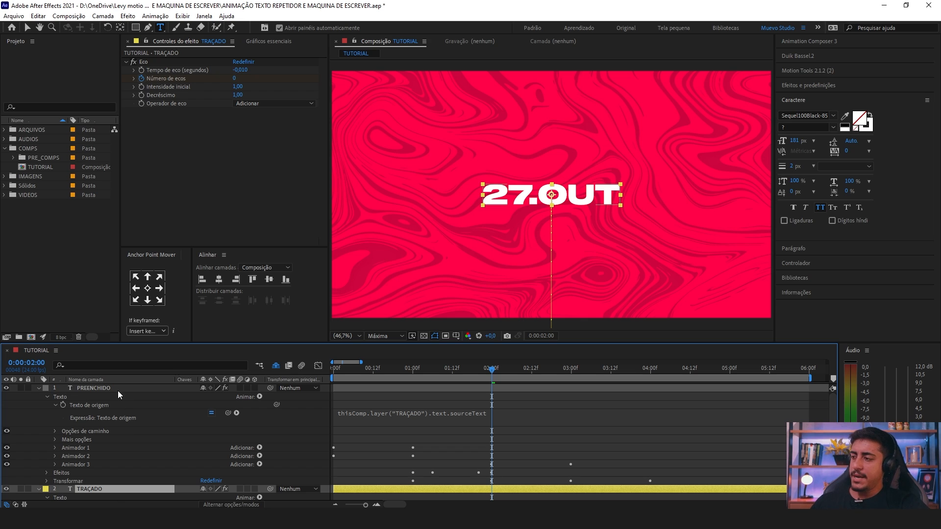
{"action": "scroll", "coordinate": [113, 487], "scroll_direction": "down", "scroll_amount": 2}
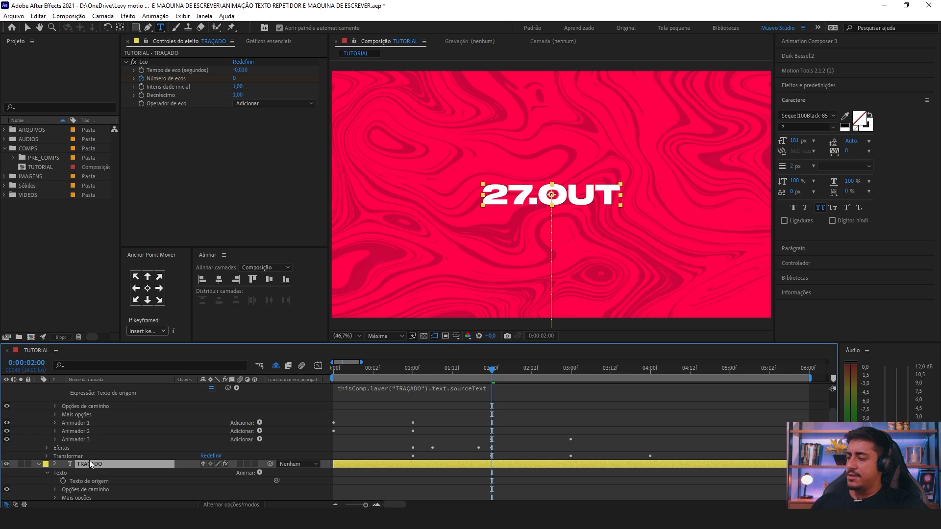
{"action": "scroll", "coordinate": [90, 462], "scroll_direction": "up", "scroll_amount": 2}
{"action": "left_click", "coordinate": [108, 388]}
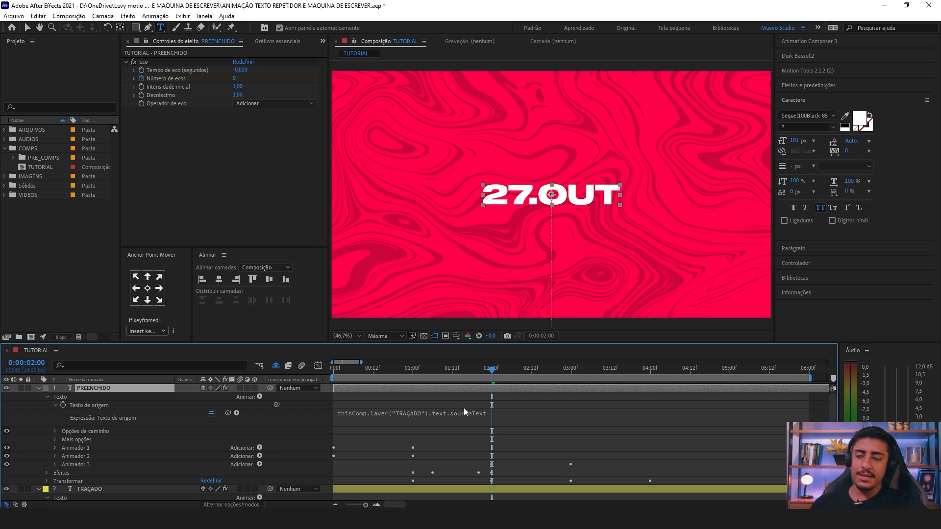
Step: Trim the start of the PREENCHIDO layer to 0:00:02:00 and preview the change from outline to solid fill
{"action": "mouse_move", "coordinate": [334, 388]}
{"action": "left_mouse_down"}
{"action": "mouse_move", "coordinate": [494, 390]}
{"action": "mouse_move", "coordinate": [324, 378]}
{"action": "left_mouse_up"}
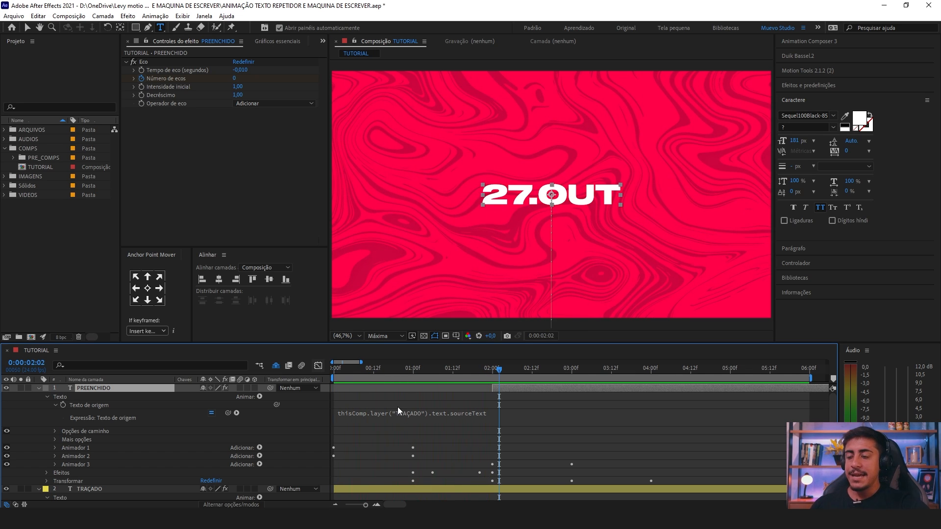
{"action": "key", "text": "space"}
{"action": "mouse_move", "coordinate": [536, 372]}
{"action": "left_mouse_down"}
{"action": "mouse_move", "coordinate": [566, 372]}
{"action": "mouse_move", "coordinate": [529, 371]}
{"action": "left_mouse_up"}
Step: Reveal the TRAÇADO layer's keyframed properties and preview its letter-spacing animation between 0:00:02:00 and 0:00:03:00
{"action": "scroll", "coordinate": [542, 445], "scroll_direction": "down", "scroll_amount": 1}
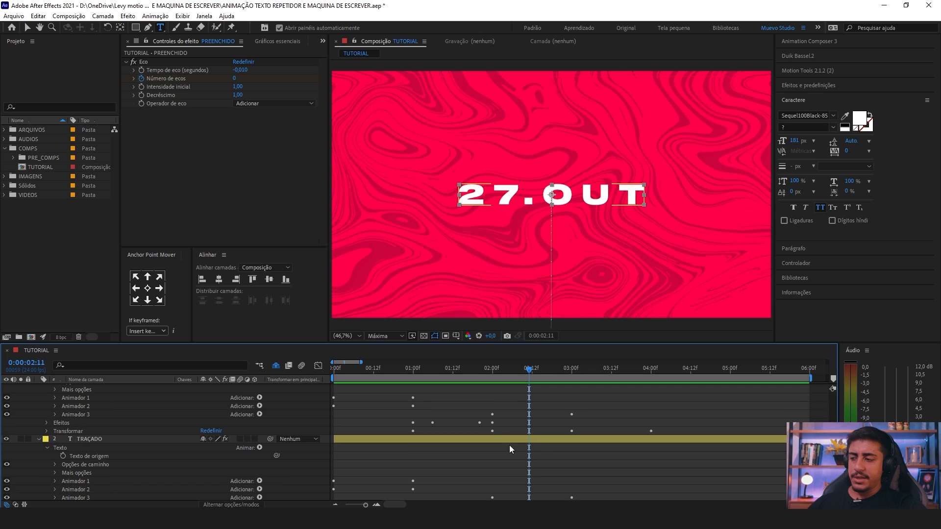
{"action": "scroll", "coordinate": [512, 428], "scroll_direction": "up", "scroll_amount": 1}
{"action": "left_click", "coordinate": [501, 488]}
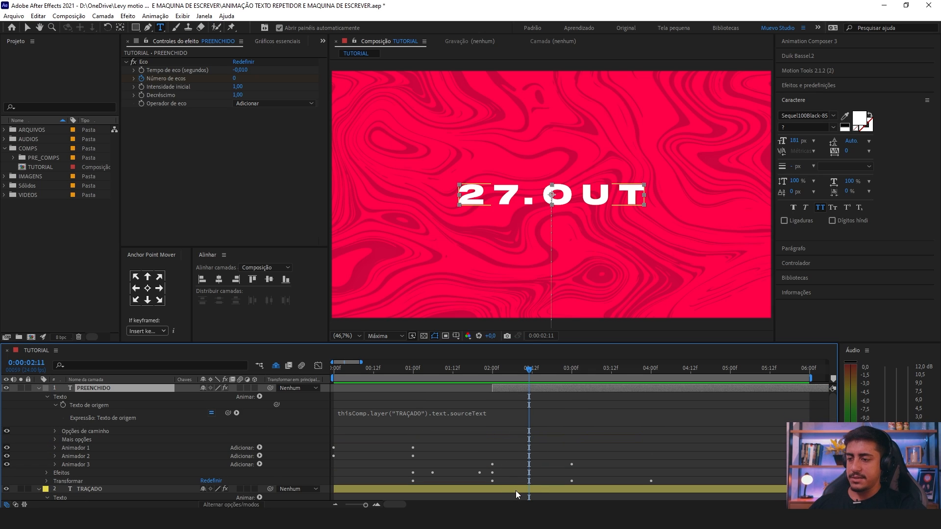
{"action": "scroll", "coordinate": [526, 423], "scroll_direction": "down", "scroll_amount": 3}
{"action": "key", "text": "u"}
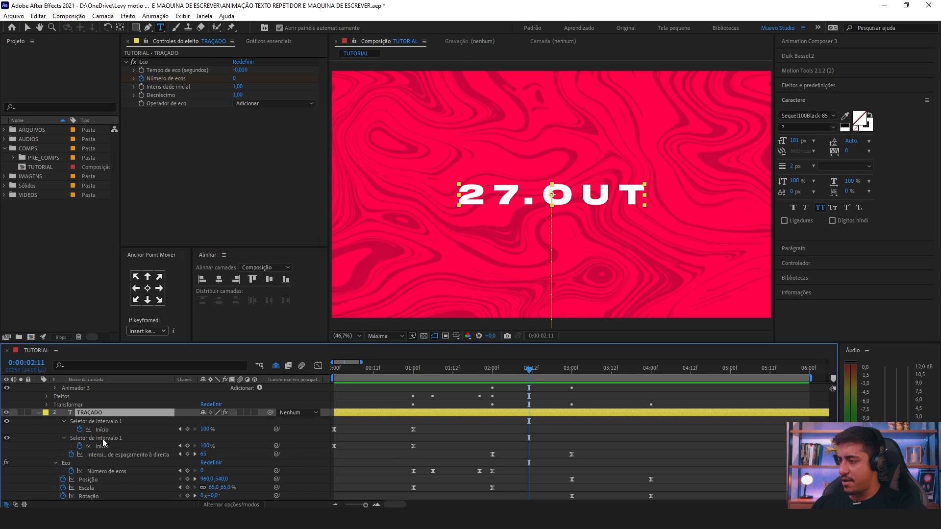
{"action": "left_click", "coordinate": [125, 455]}
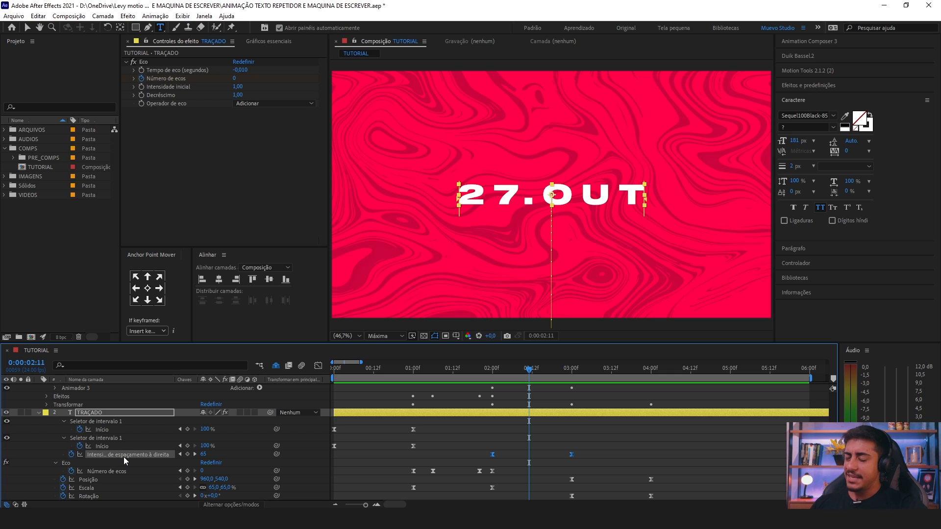
{"action": "key", "text": "space"}
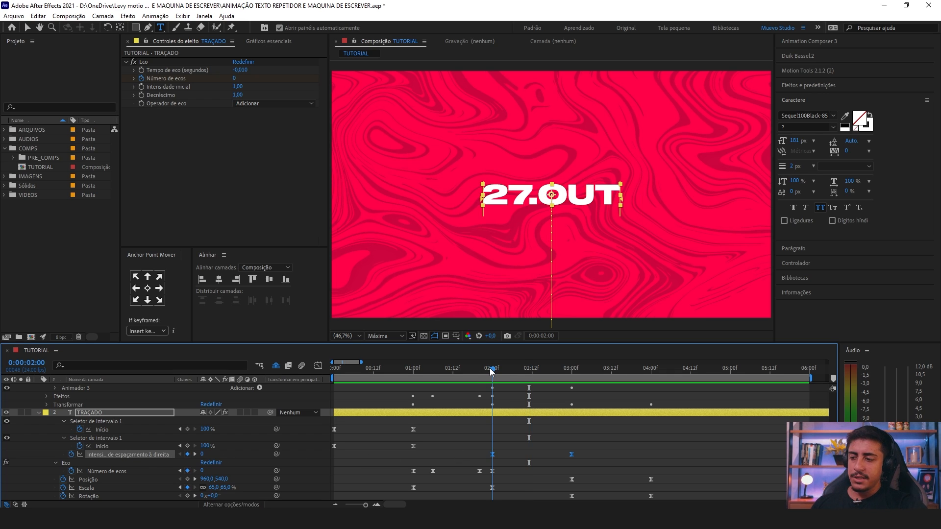
{"action": "key", "text": "space"}
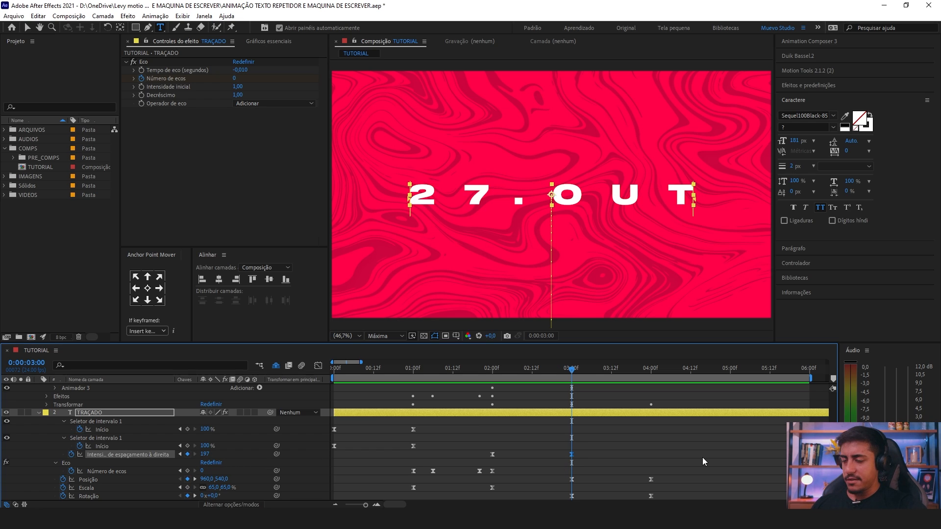
Step: Examine the speed graph of TRAÇADO's letter-spacing keyframes, place the playhead at its peak at 0:00:02:11, and return to the keyframe view
{"action": "left_click_drag", "start_coordinate": [557, 441], "coordinate": [484, 453]}
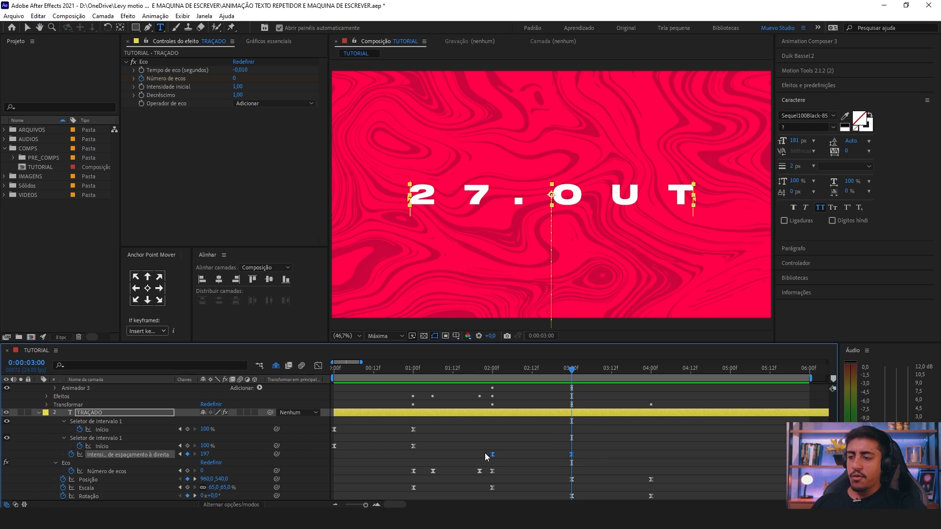
{"action": "left_click", "coordinate": [318, 367]}
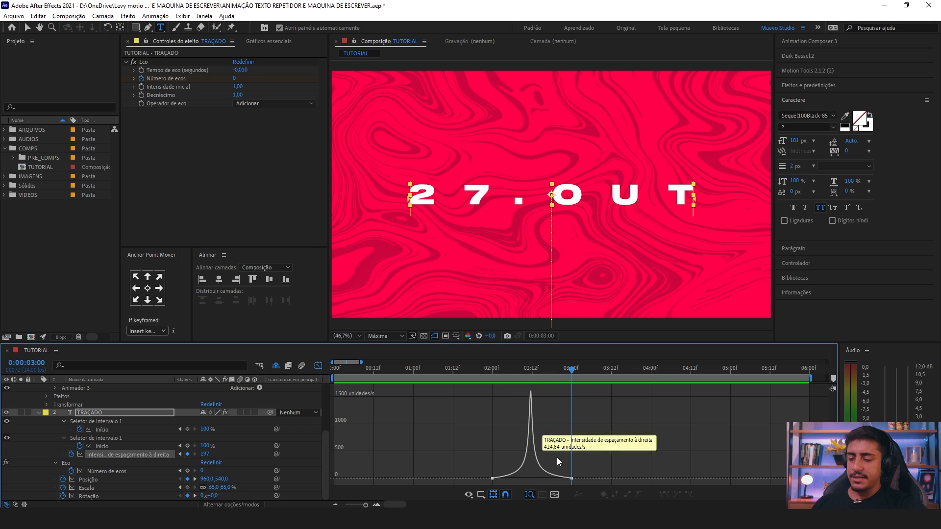
{"action": "left_click", "coordinate": [530, 372]}
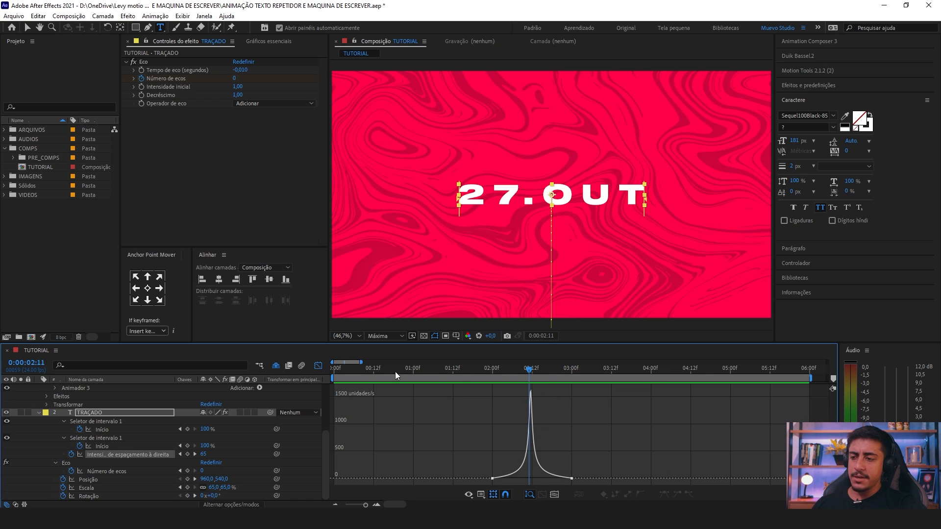
{"action": "key", "text": "shift+F3"}
{"action": "left_click", "coordinate": [534, 416]}
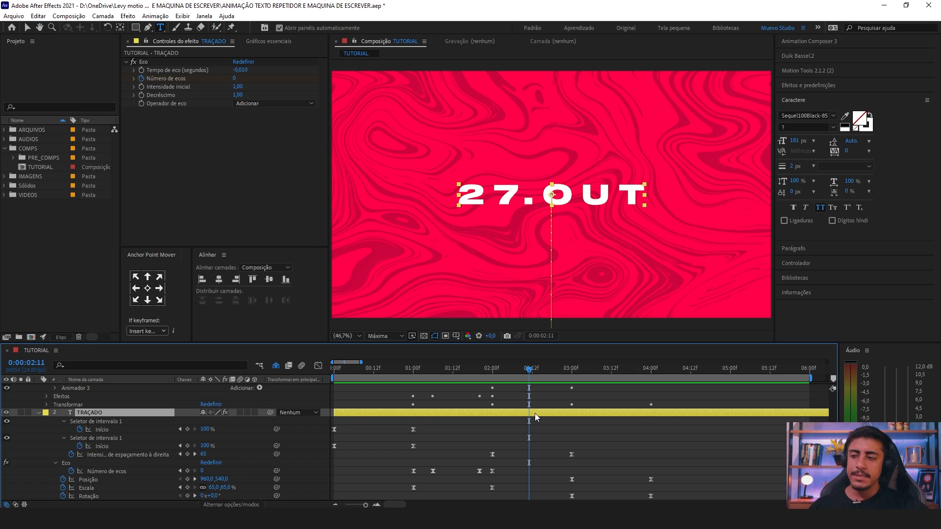
Step: Apply the Máquina de escrever preset from the Text > Animate In presets to the PREENCHIDO layer at 0:00:02:11
{"action": "scroll", "coordinate": [539, 418], "scroll_direction": "up", "scroll_amount": 3}
{"action": "left_click", "coordinate": [533, 390]}
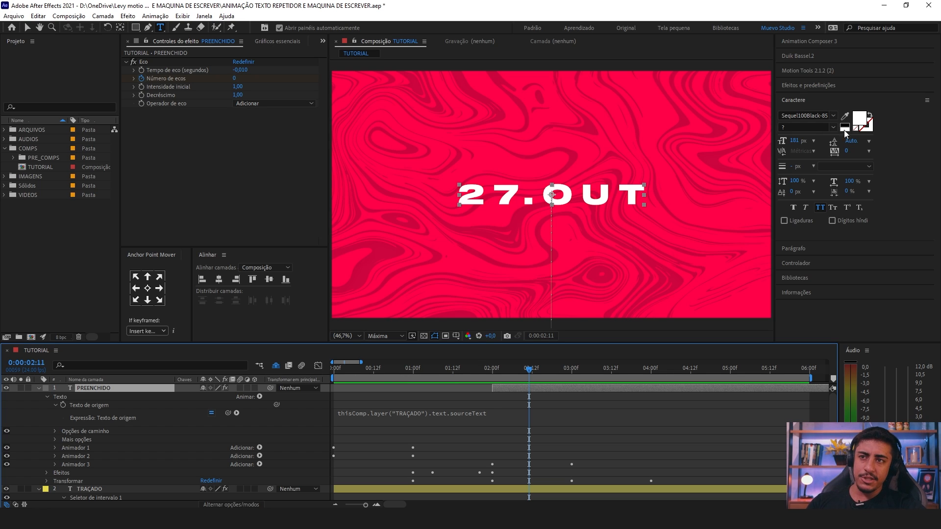
{"action": "left_click", "coordinate": [811, 87]}
{"action": "left_click", "coordinate": [801, 97]}
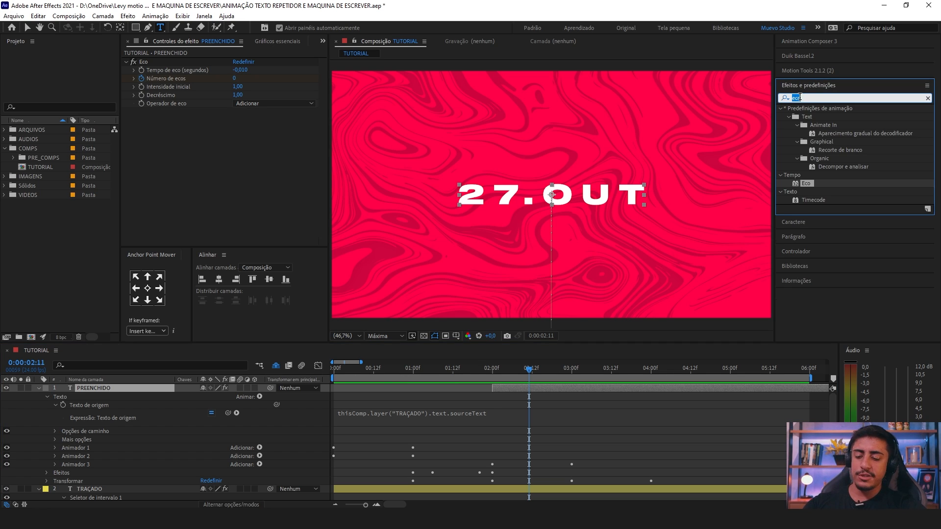
{"action": "key", "text": "BackSpace"}
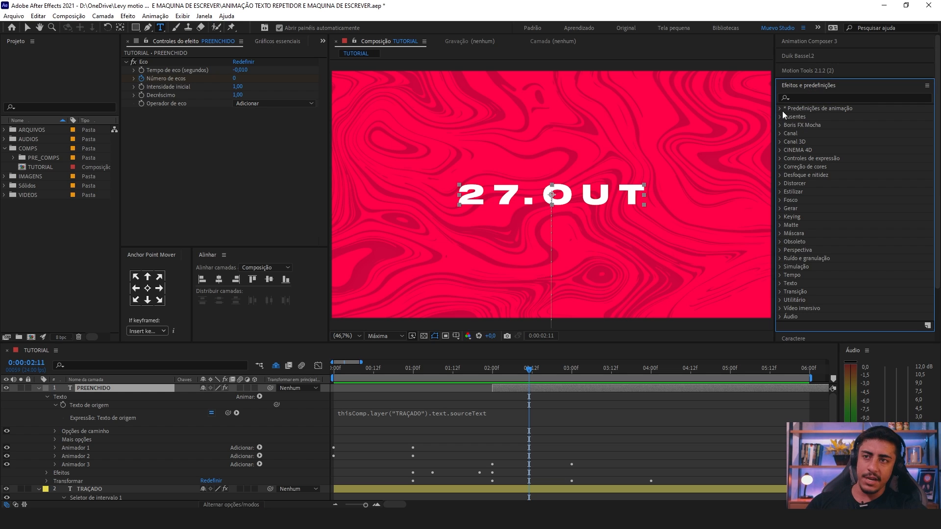
{"action": "left_click", "coordinate": [780, 108]}
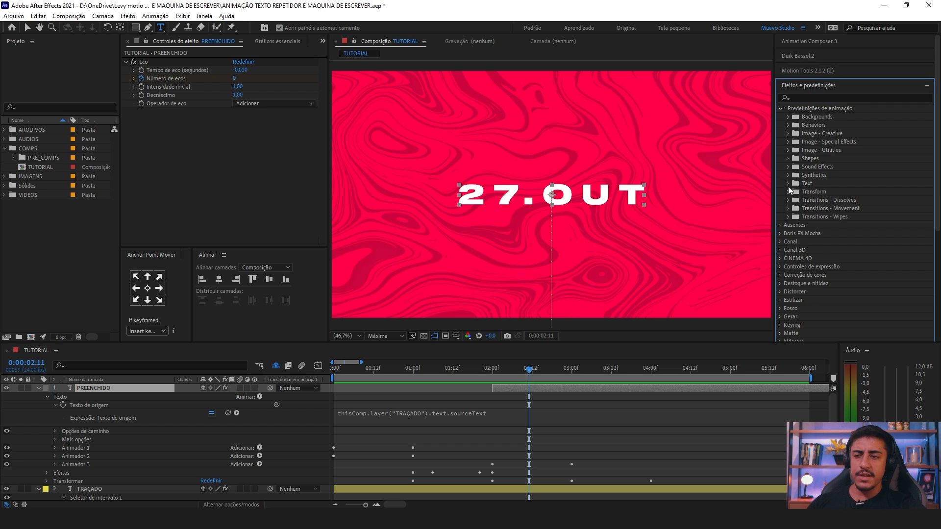
{"action": "left_click", "coordinate": [787, 183]}
{"action": "left_click", "coordinate": [797, 201]}
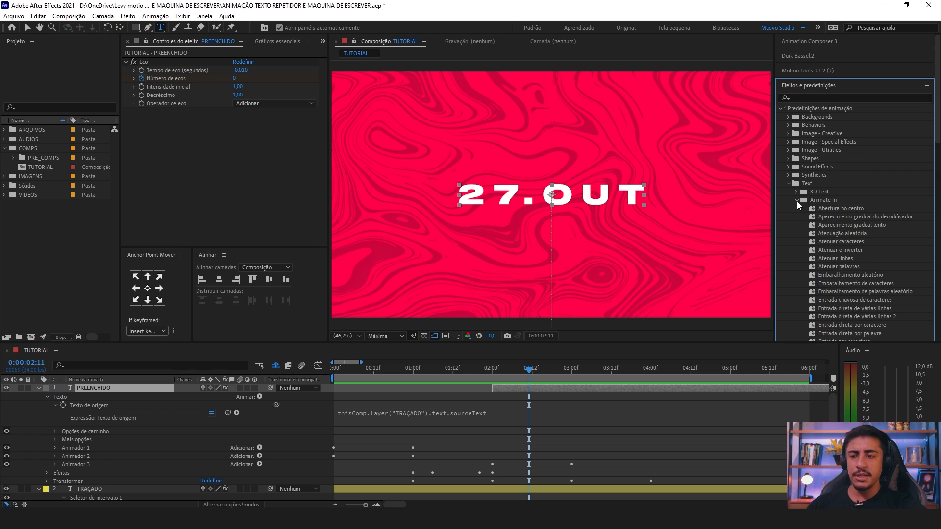
{"action": "scroll", "coordinate": [822, 233], "scroll_direction": "down", "scroll_amount": 4}
{"action": "scroll", "coordinate": [828, 182], "scroll_direction": "down", "scroll_amount": 2}
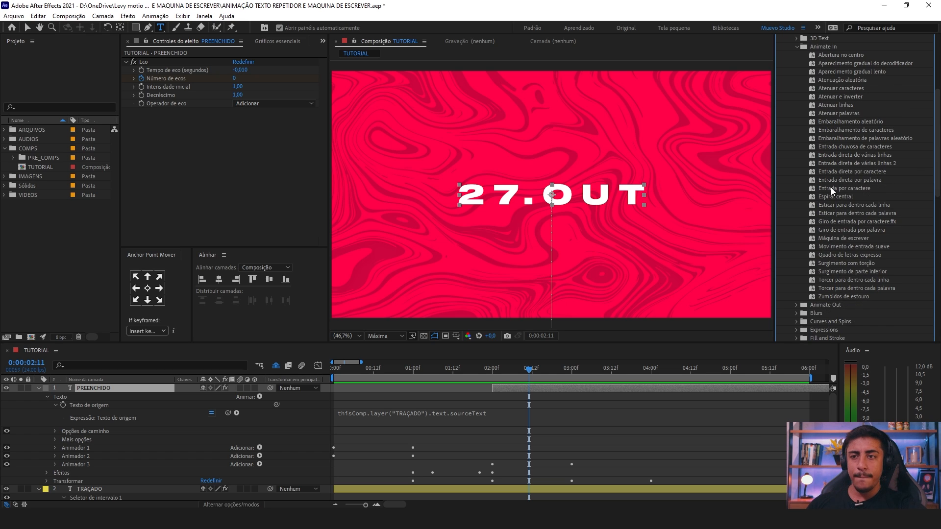
{"action": "left_click", "coordinate": [827, 240]}
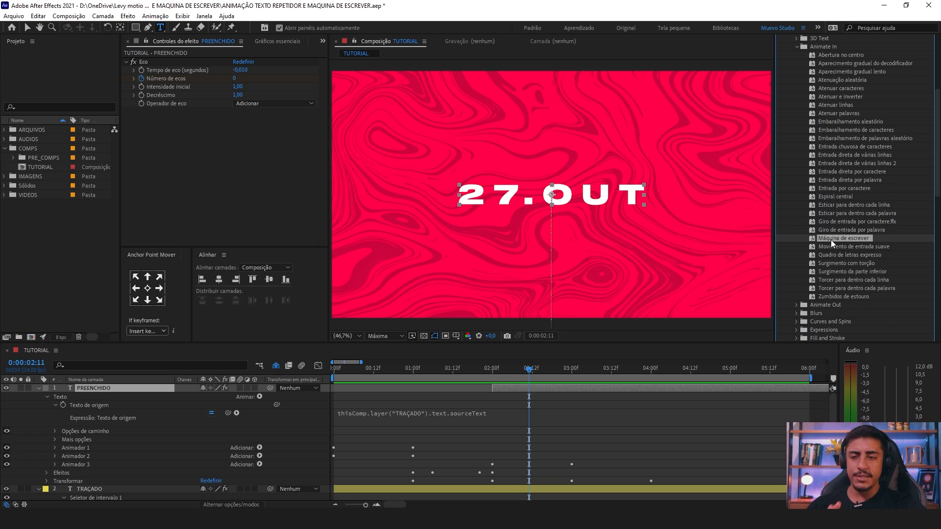
{"action": "left_click_drag", "start_coordinate": [830, 239], "coordinate": [529, 389]}
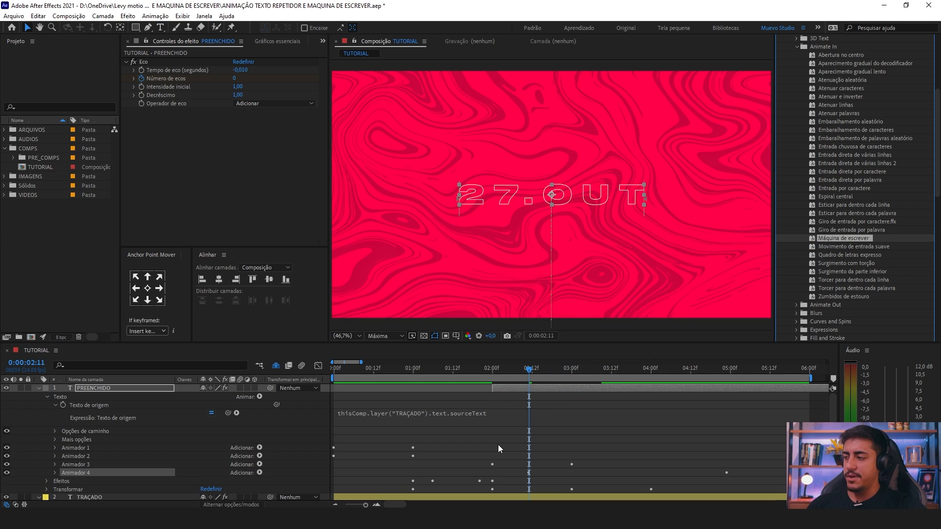
Step: Expand the range selector of PREENCHIDO's Animador 4 and move its last Início keyframe to 0:00:03:00
{"action": "left_click", "coordinate": [55, 473]}
{"action": "scroll", "coordinate": [90, 448], "scroll_direction": "down", "scroll_amount": 1}
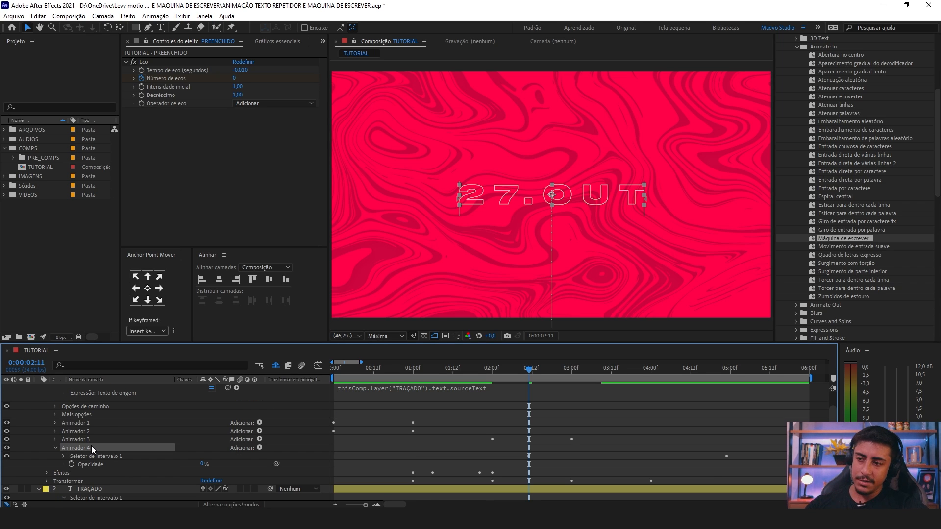
{"action": "left_click", "coordinate": [63, 457]}
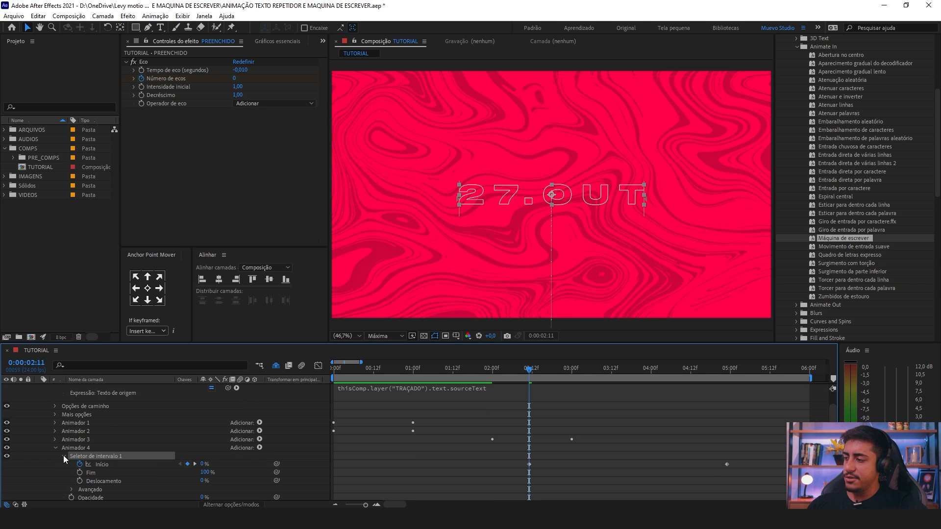
{"action": "left_click", "coordinate": [113, 466]}
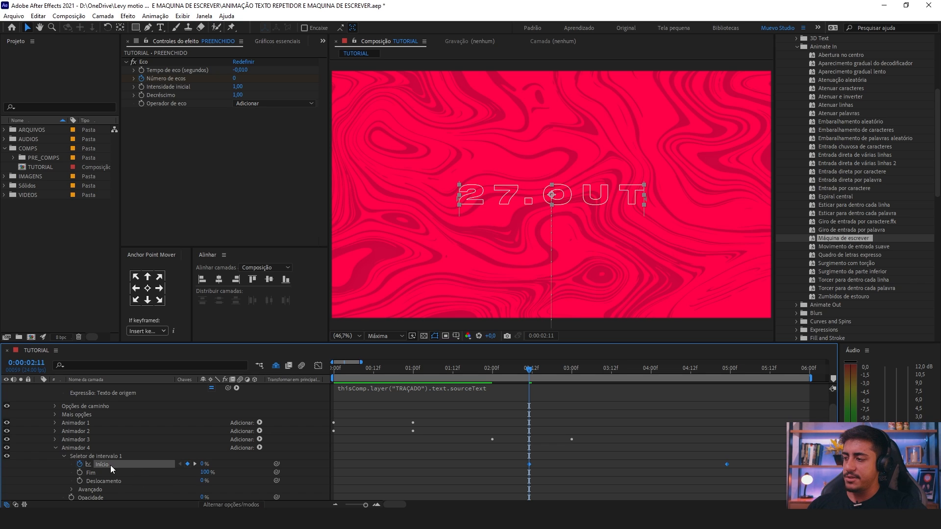
{"action": "left_click_drag", "start_coordinate": [552, 463], "coordinate": [521, 481]}
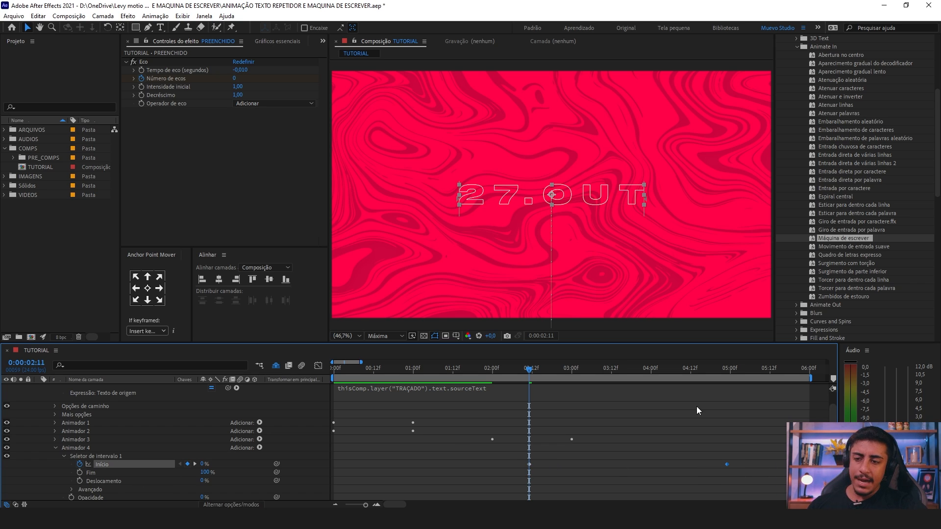
{"action": "left_click_drag", "start_coordinate": [525, 372], "coordinate": [532, 396]}
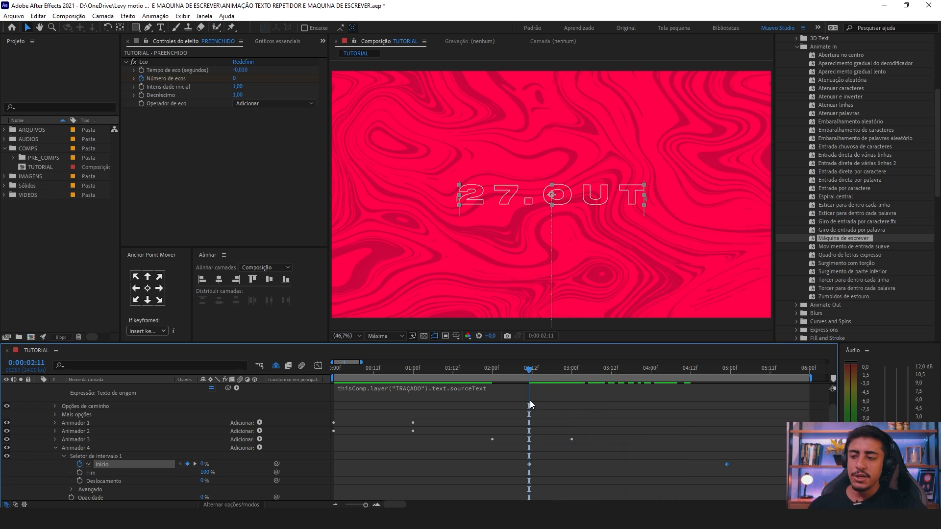
{"action": "left_click_drag", "start_coordinate": [764, 456], "coordinate": [583, 466]}
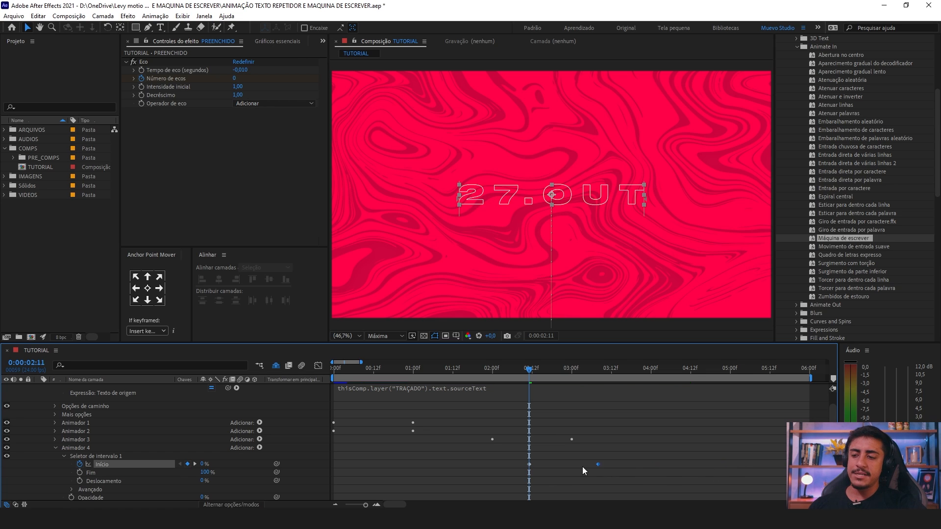
{"action": "left_click", "coordinate": [529, 464]}
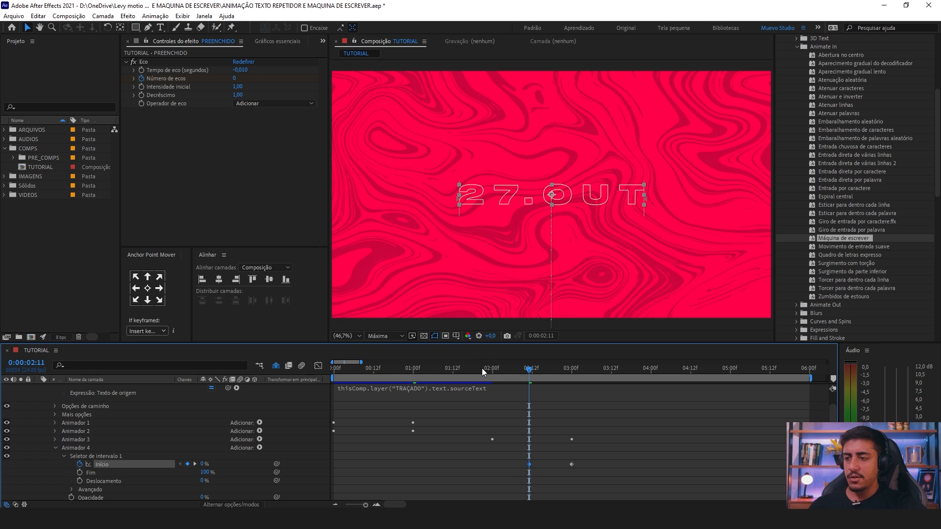
Step: Move the first Início keyframe of PREENCHIDO's Animador 4 to 0:00:02:00 and preview the typewriter fill
{"action": "left_click_drag", "start_coordinate": [482, 368], "coordinate": [472, 398]}
{"action": "key", "text": "space"}
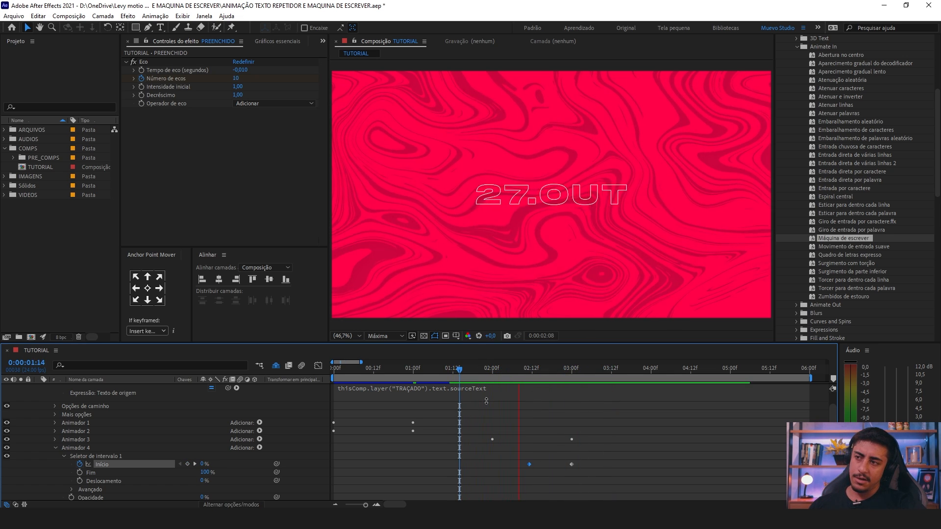
{"action": "left_click", "coordinate": [495, 371]}
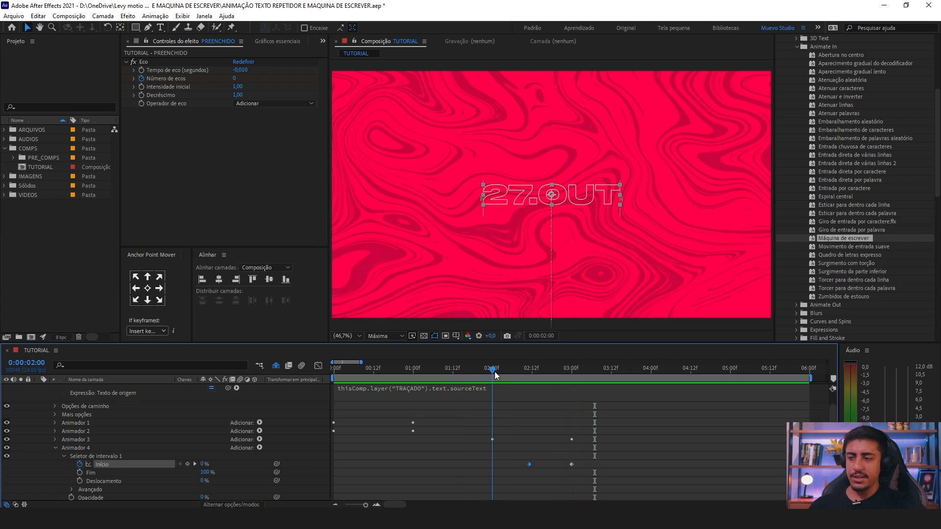
{"action": "scroll", "coordinate": [530, 448], "scroll_direction": "down", "scroll_amount": 2}
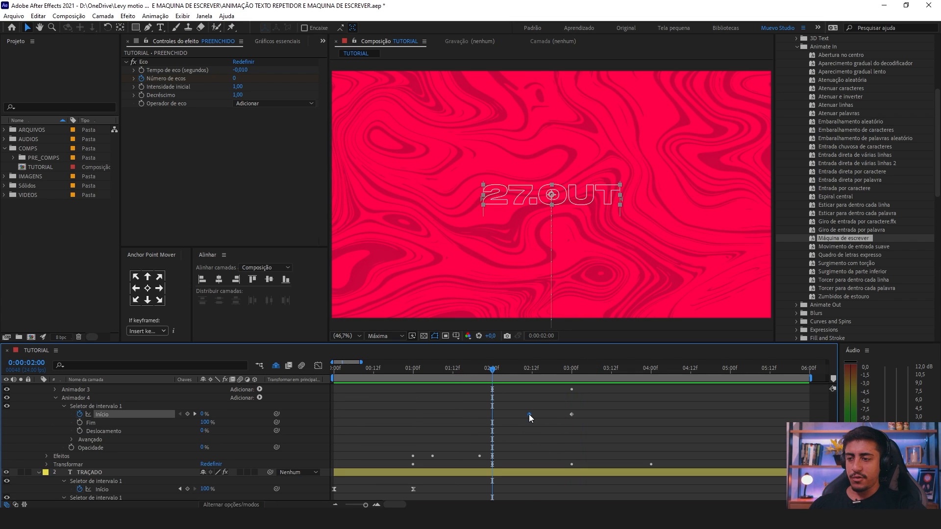
{"action": "left_click_drag", "start_coordinate": [529, 414], "coordinate": [463, 424]}
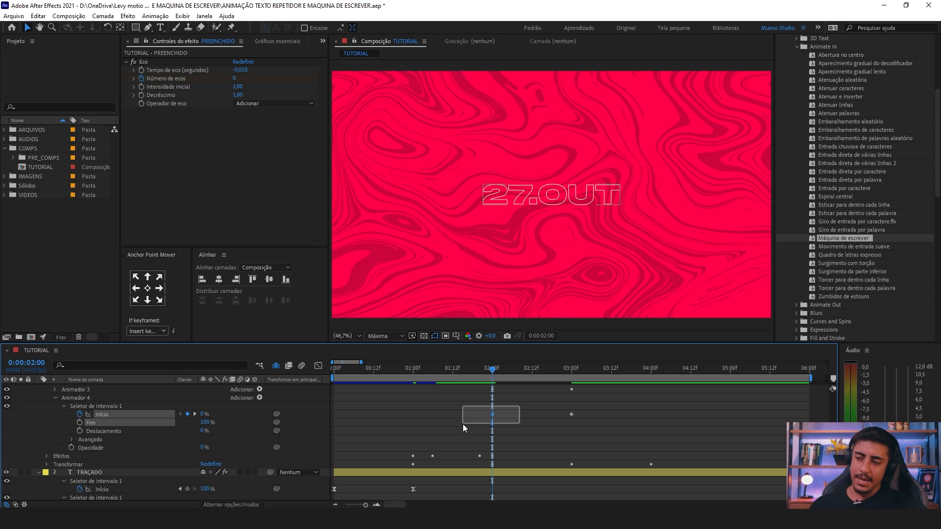
{"action": "key", "text": "space"}
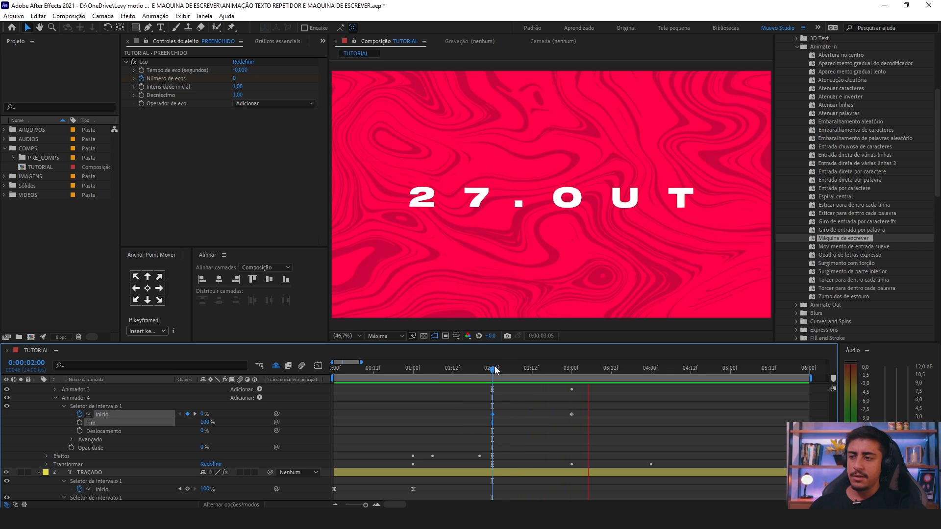
{"action": "key", "text": "space"}
Step: Move the last Início keyframe of Animador 4 to about 0:00:02:13, preview the faster fill, and return to 0:00:02:00
{"action": "left_click_drag", "start_coordinate": [570, 414], "coordinate": [478, 423]}
{"action": "key", "text": "space"}
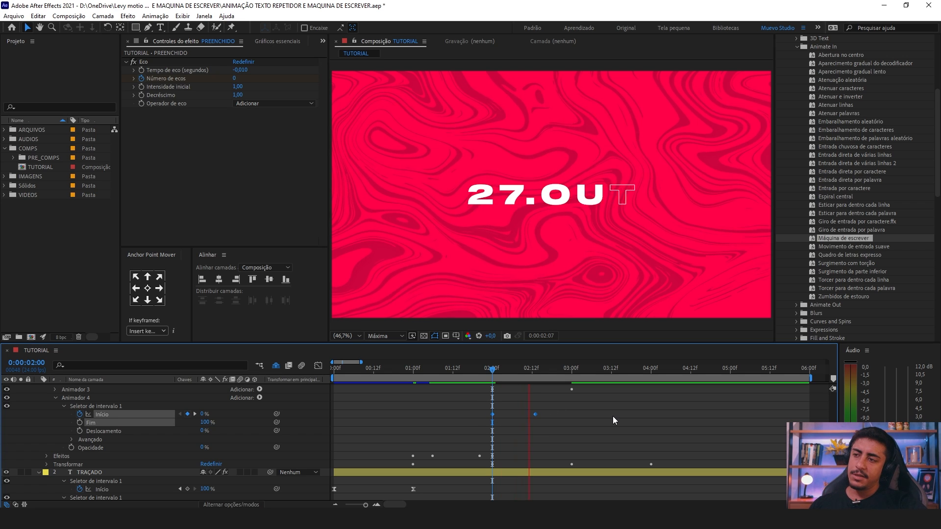
{"action": "left_click", "coordinate": [494, 369]}
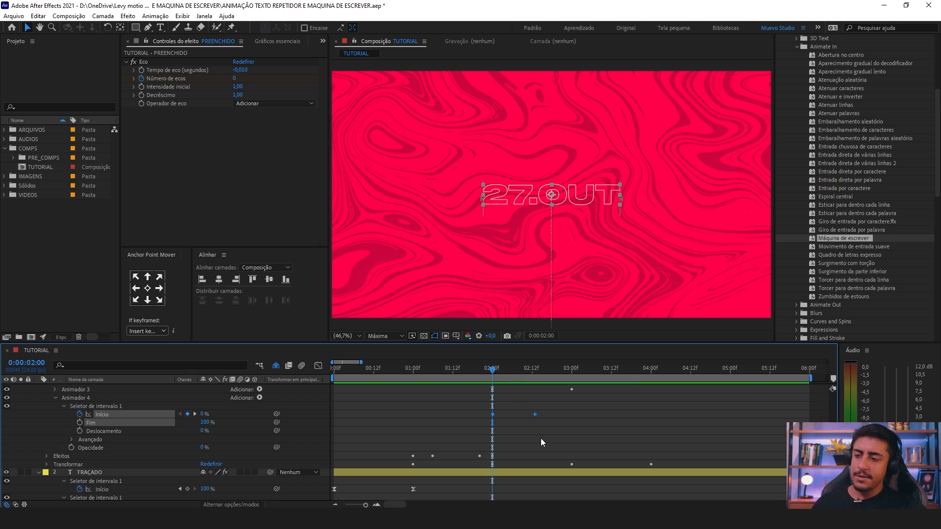
Step: Shift both Início keyframes of Animador 4 to about 0:00:02:06 and 0:00:02:19, centring them between the letter-spacing keyframes
{"action": "left_click_drag", "start_coordinate": [492, 415], "coordinate": [513, 416]}
{"action": "scroll", "coordinate": [527, 446], "scroll_direction": "down", "scroll_amount": 4}
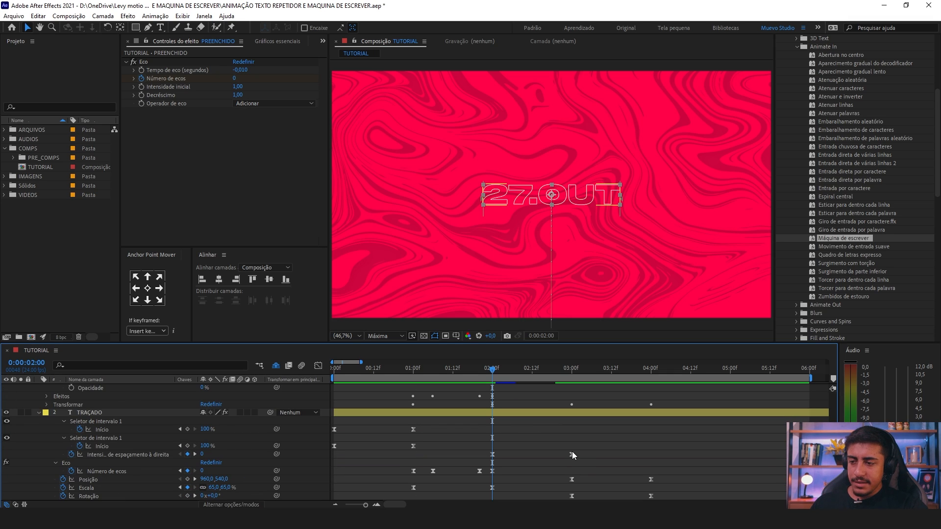
{"action": "mouse_move", "coordinate": [573, 455]}
{"action": "left_mouse_down"}
{"action": "mouse_move", "coordinate": [505, 486]}
{"action": "mouse_move", "coordinate": [497, 500]}
{"action": "left_mouse_up"}
{"action": "scroll", "coordinate": [522, 441], "scroll_direction": "up", "scroll_amount": 5}
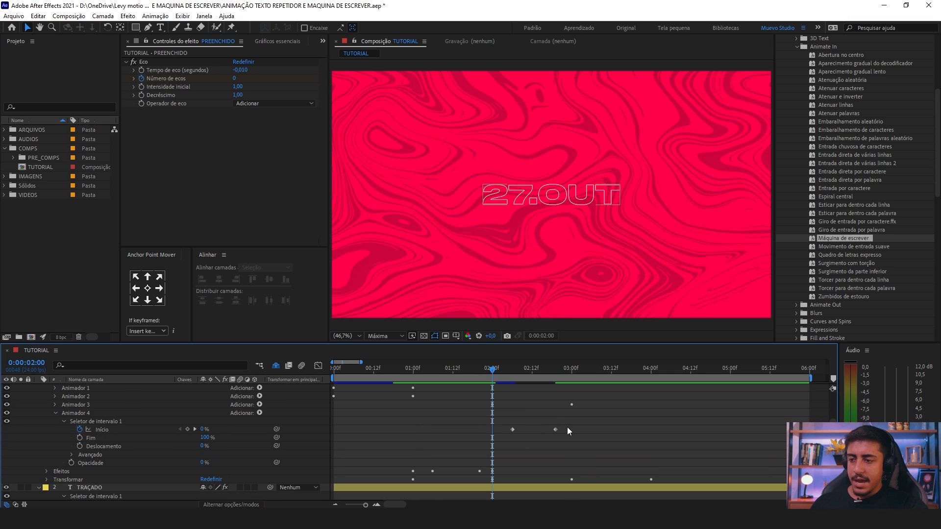
Step: Move the last Início keyframe of PREENCHIDO's Animador 4 to about 0:00:02:15 and preview the typewriter fill
{"action": "left_click_drag", "start_coordinate": [568, 431], "coordinate": [509, 443]}
{"action": "left_click_drag", "start_coordinate": [496, 372], "coordinate": [578, 380]}
{"action": "left_click_drag", "start_coordinate": [556, 430], "coordinate": [542, 431]}
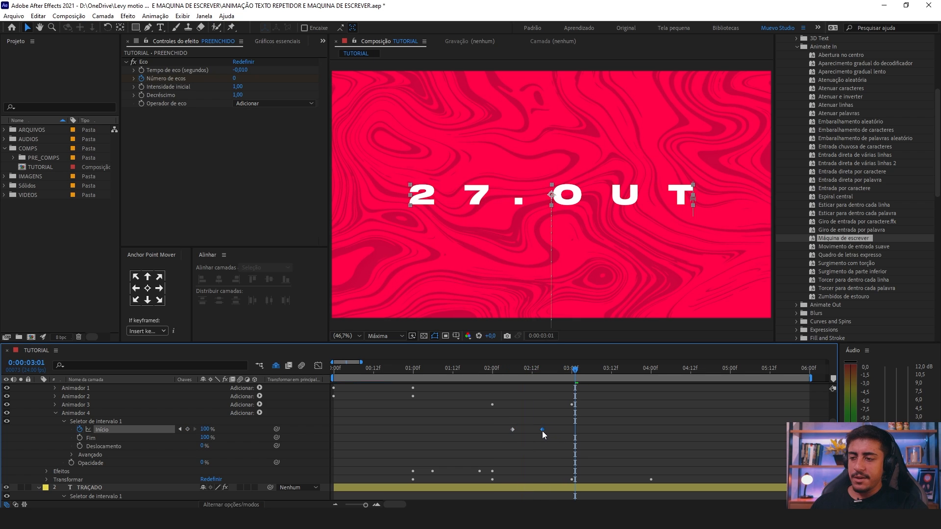
{"action": "key", "text": "space"}
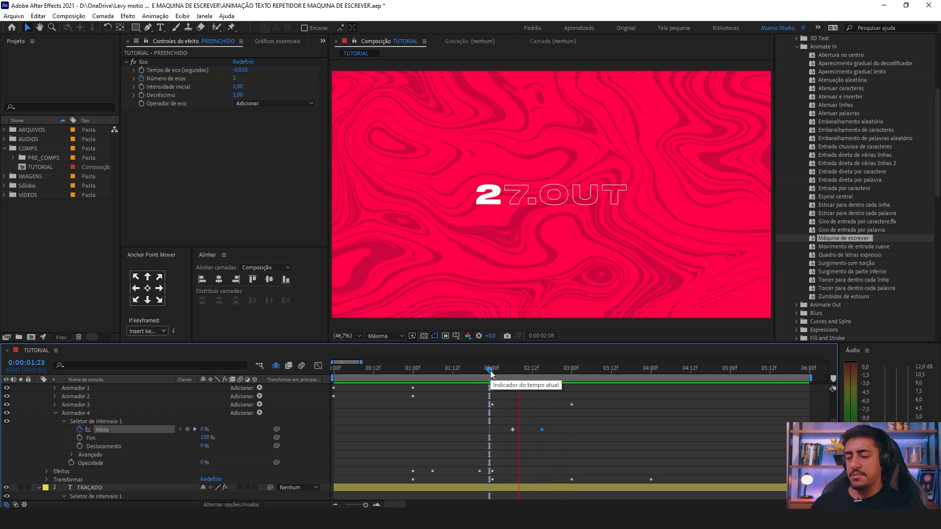
{"action": "left_click", "coordinate": [492, 377]}
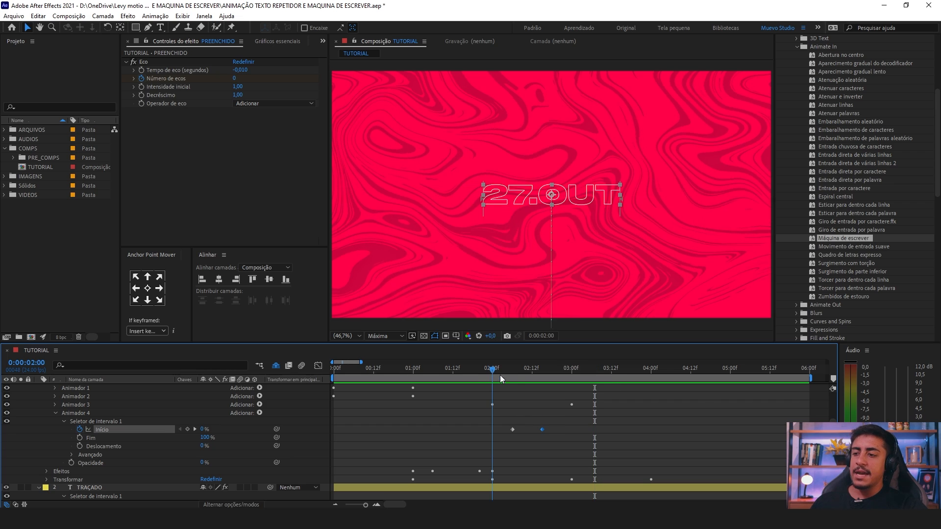
{"action": "left_click_drag", "start_coordinate": [501, 380], "coordinate": [514, 381]}
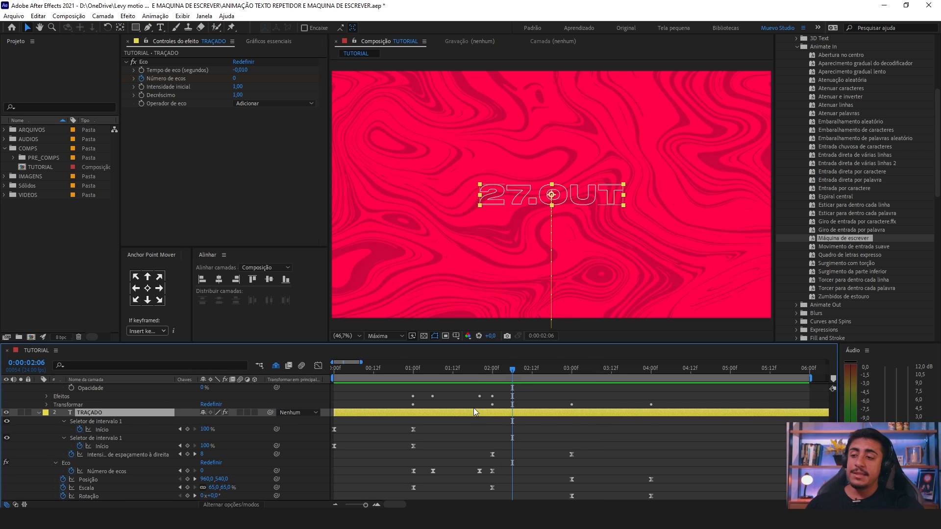
{"action": "scroll", "coordinate": [474, 412], "scroll_direction": "up", "scroll_amount": 6}
{"action": "left_click_drag", "start_coordinate": [512, 371], "coordinate": [511, 399]}
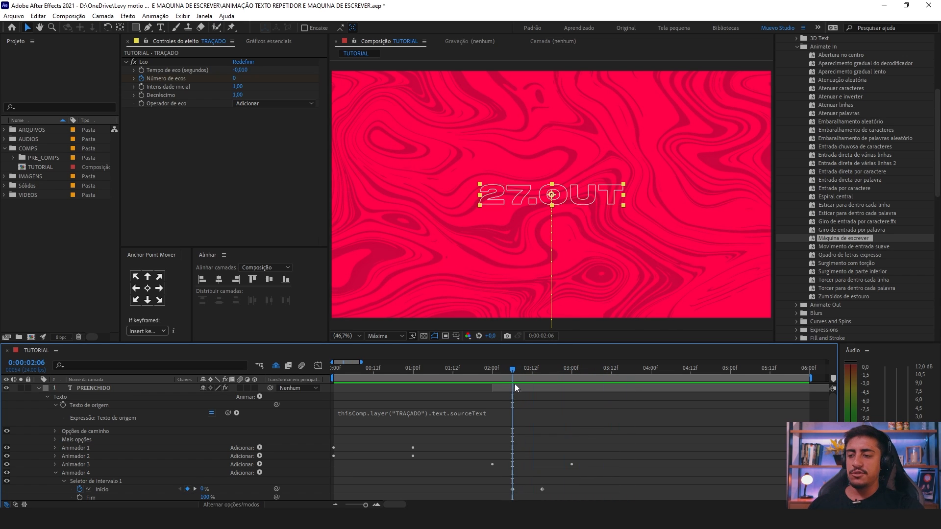
{"action": "left_click", "coordinate": [514, 387]}
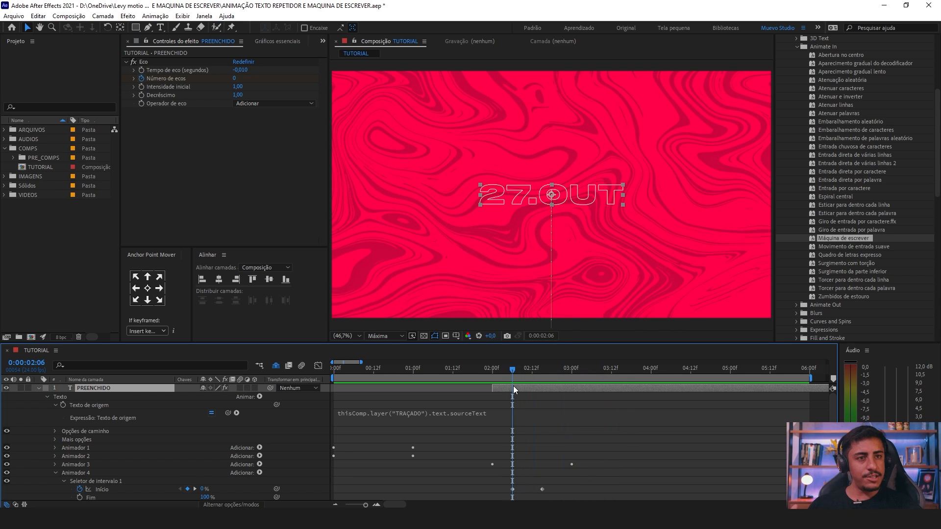
{"action": "key", "text": "space"}
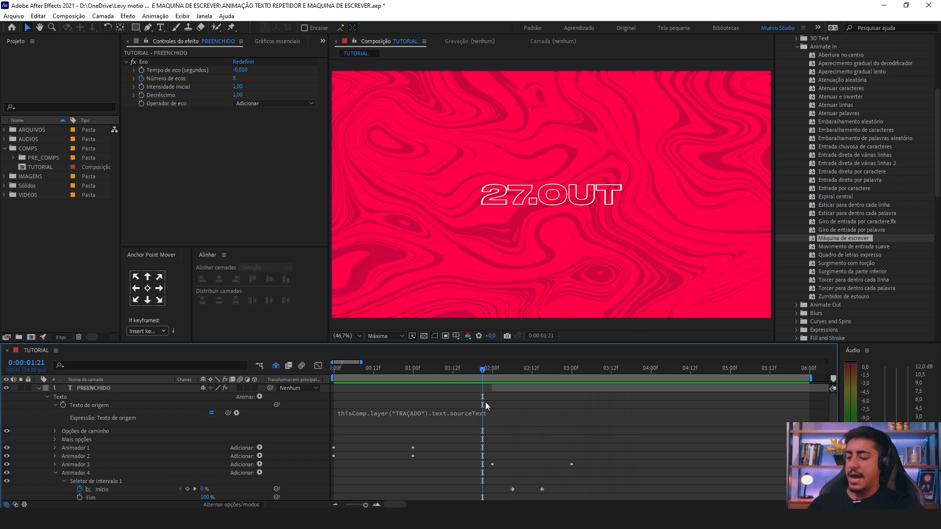
{"action": "key", "text": "space"}
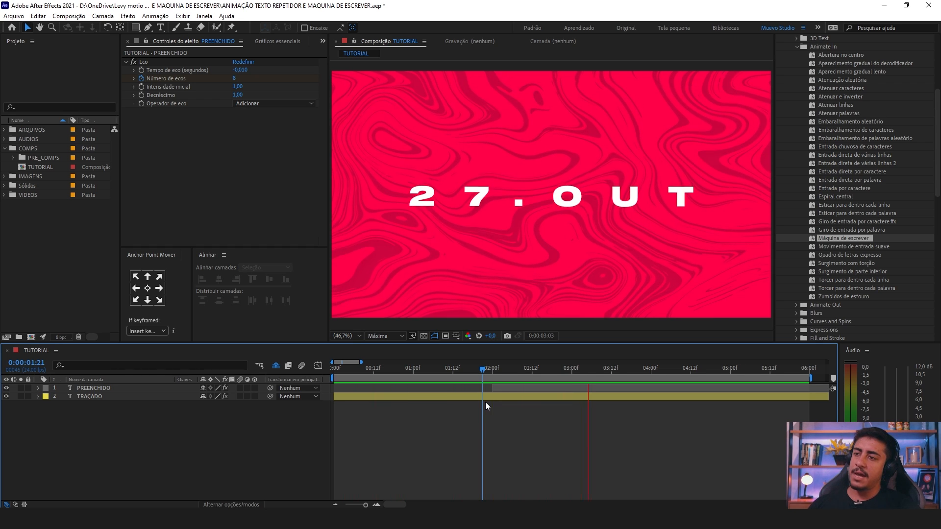
Step: Reveal TRAÇADO's keyframes and examine its Posição and Rotação exit movement between 0:00:03:00 and 0:00:04:00
{"action": "key", "text": "space"}
{"action": "left_click_drag", "start_coordinate": [618, 374], "coordinate": [569, 372]}
{"action": "left_click", "coordinate": [571, 394]}
{"action": "key", "text": "u"}
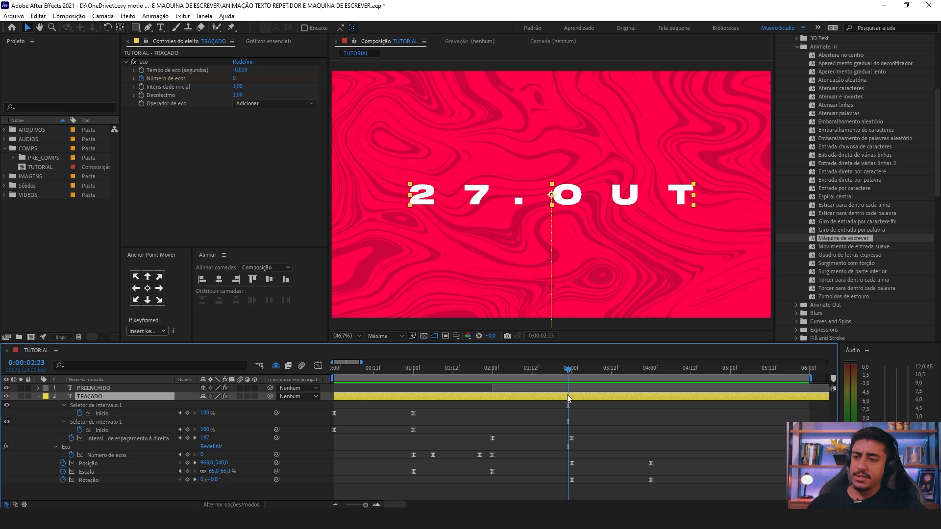
{"action": "left_click", "coordinate": [571, 375]}
{"action": "left_click", "coordinate": [576, 464]}
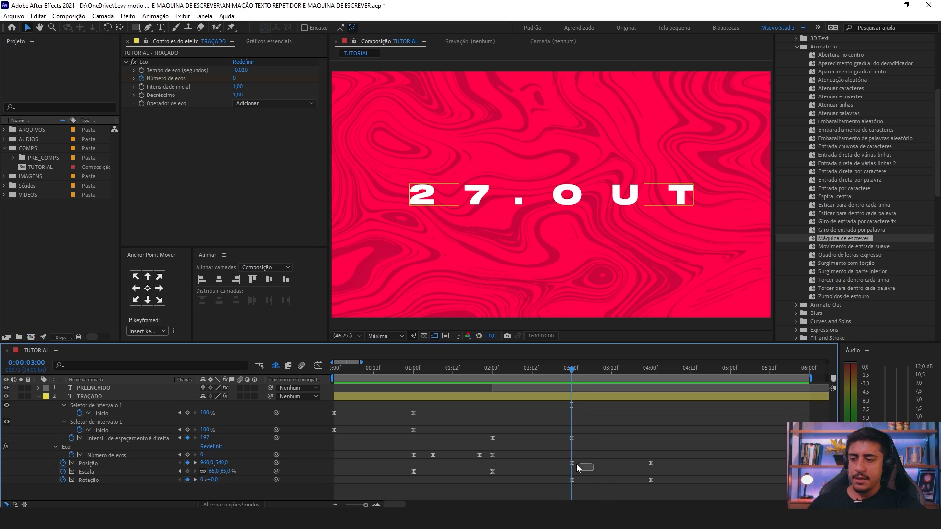
{"action": "left_click_drag", "start_coordinate": [585, 460], "coordinate": [560, 469]}
{"action": "key", "text": "ctrl+c"}
{"action": "left_click", "coordinate": [647, 371]}
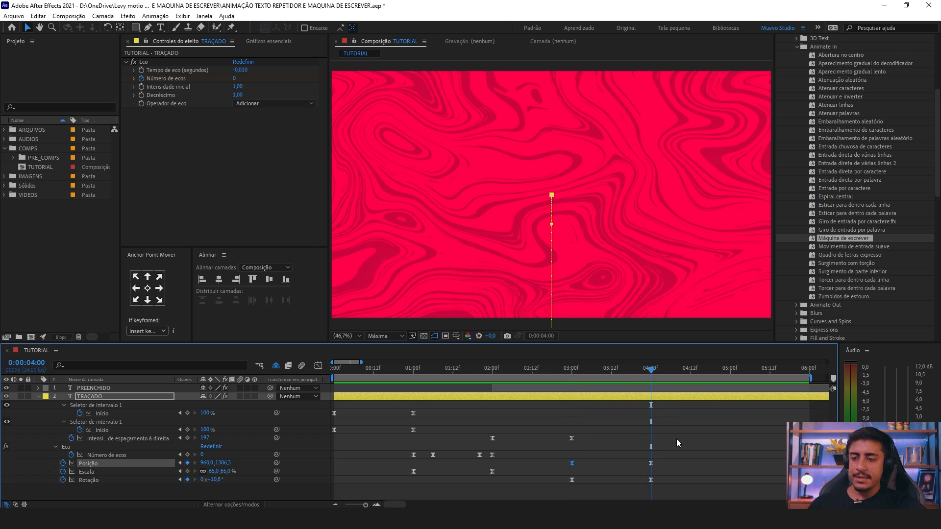
{"action": "key", "text": "ctrl+v"}
{"action": "left_click", "coordinate": [574, 373]}
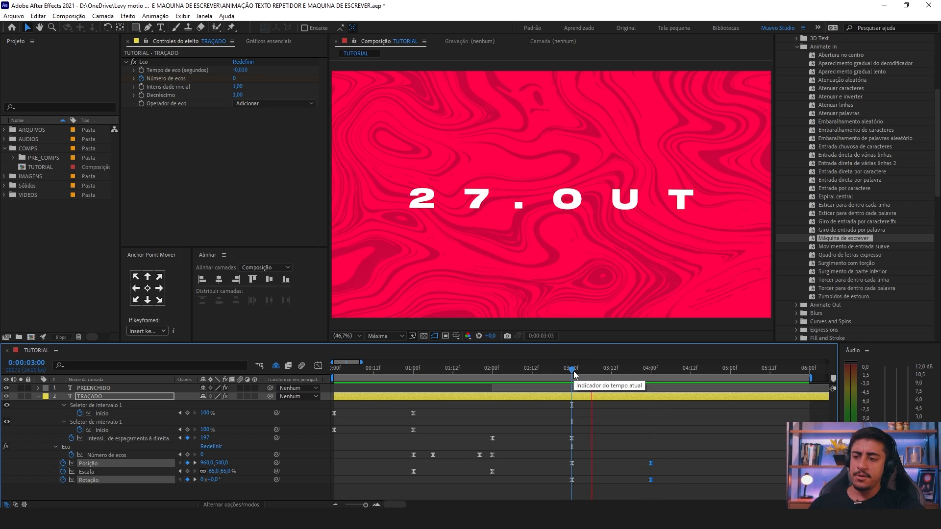
Step: Add a Número de ecos keyframe to TRAÇADO at 0:00:03:00, set the value to 10 at 0:00:03:12, and preview the exit
{"action": "left_click", "coordinate": [109, 439]}
{"action": "left_click", "coordinate": [110, 455]}
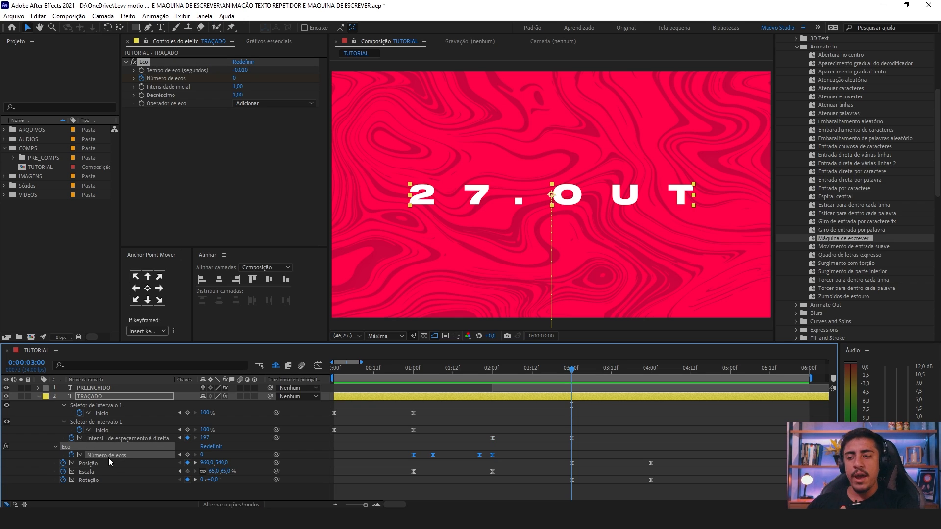
{"action": "left_click", "coordinate": [187, 455]}
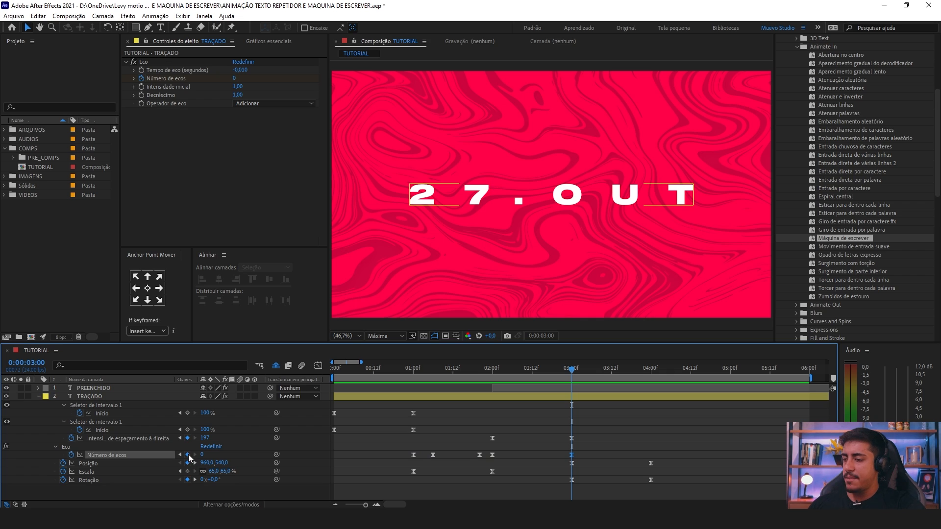
{"action": "left_click", "coordinate": [567, 455]}
{"action": "left_click_drag", "start_coordinate": [568, 399], "coordinate": [610, 388]}
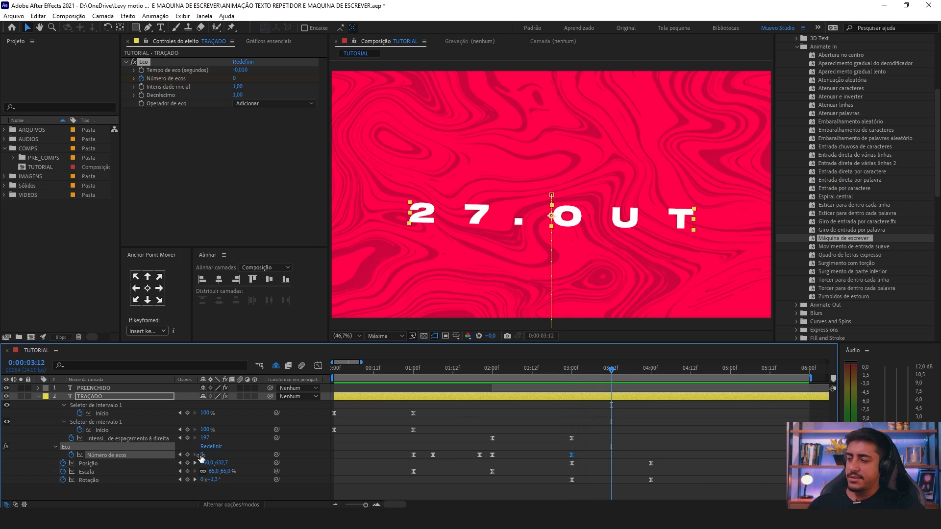
{"action": "key", "text": "Return"}
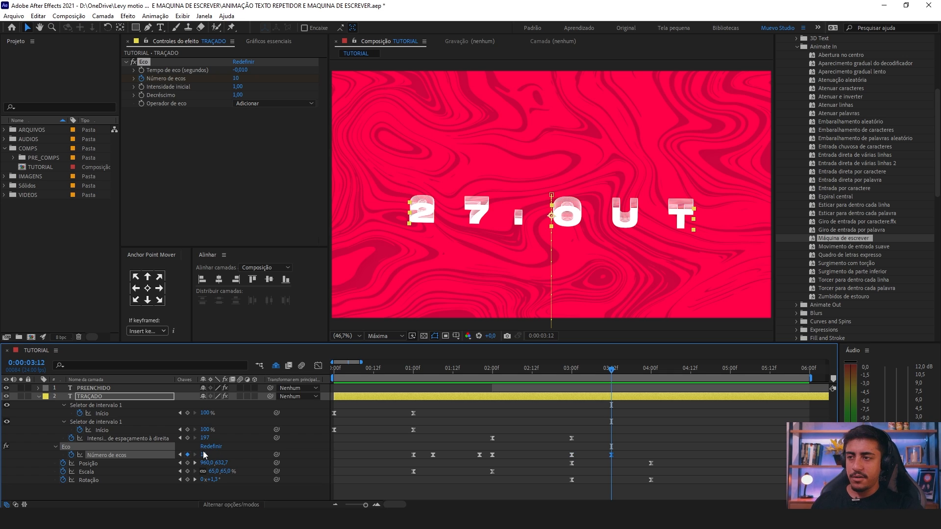
{"action": "left_click_drag", "start_coordinate": [610, 371], "coordinate": [568, 374]}
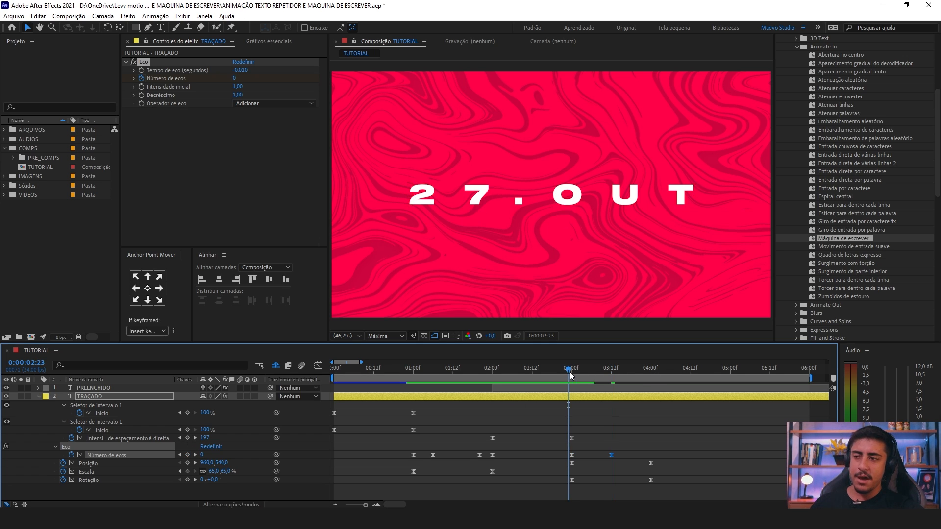
{"action": "key", "text": "space"}
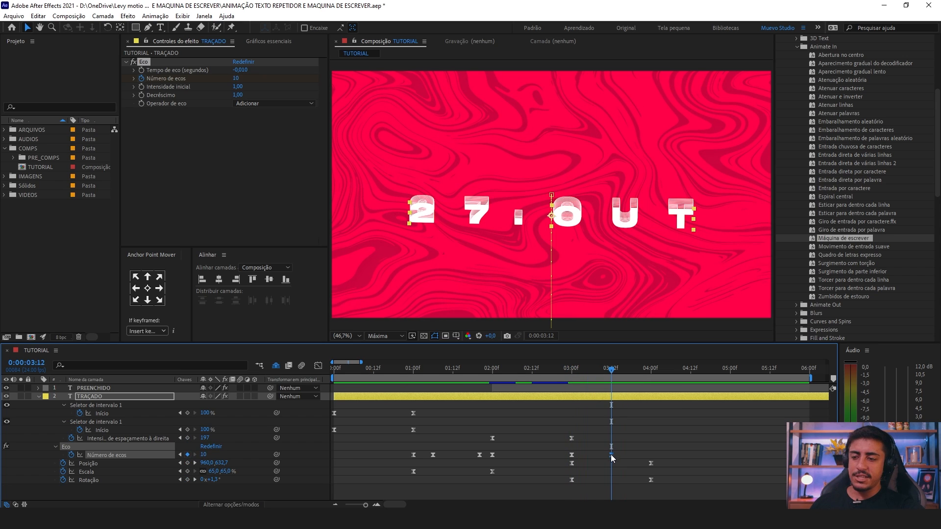
Step: Try TRAÇADO's last Número de ecos keyframe at about 0:00:03:11 and at 0:00:04:00, previewing the echo trail each time
{"action": "mouse_move", "coordinate": [611, 455]}
{"action": "left_mouse_down"}
{"action": "mouse_move", "coordinate": [650, 460]}
{"action": "mouse_move", "coordinate": [609, 463]}
{"action": "left_mouse_up"}
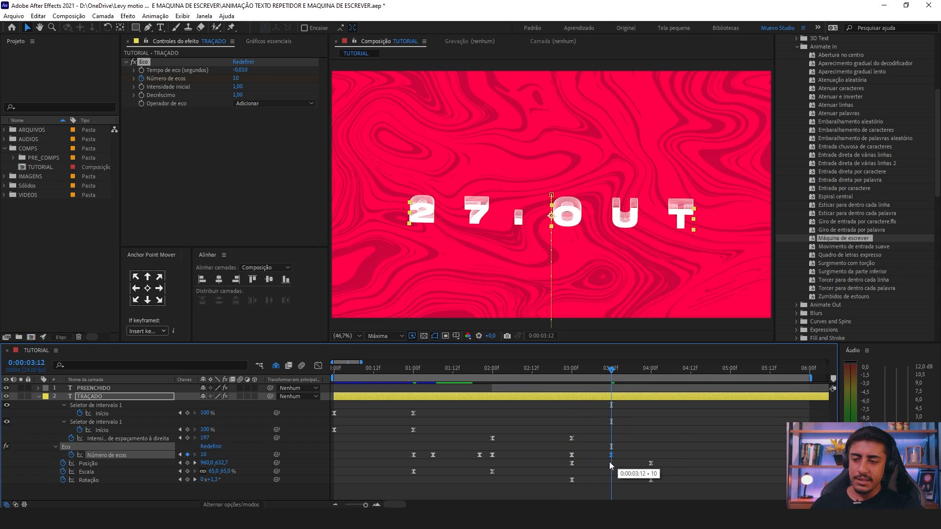
{"action": "left_click", "coordinate": [569, 368]}
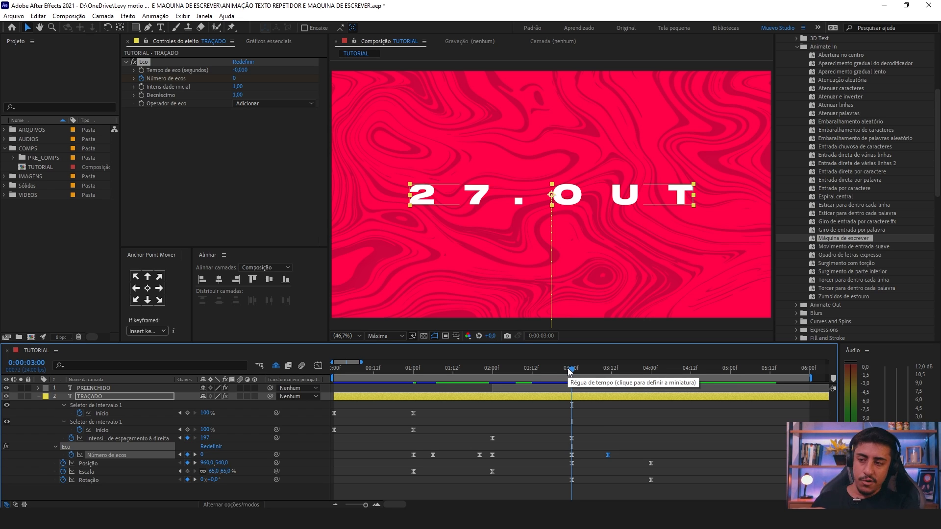
{"action": "key", "text": "space"}
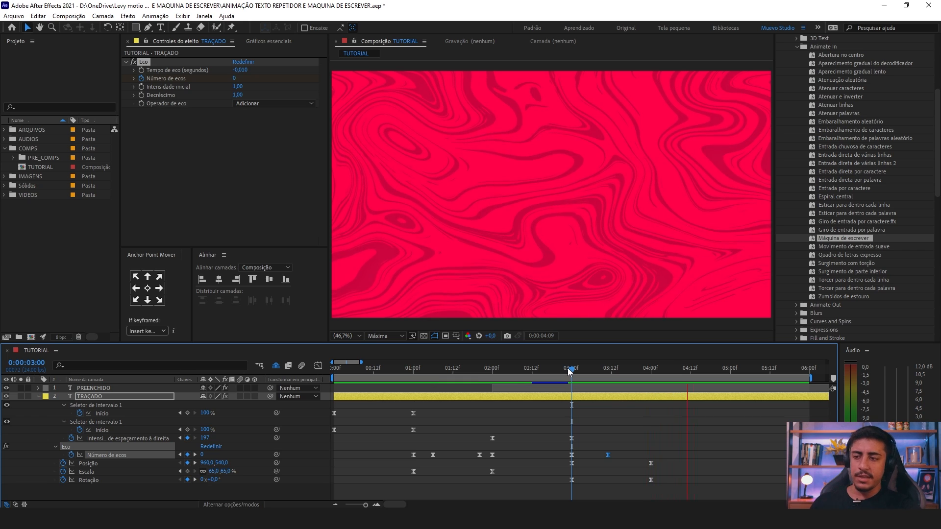
{"action": "key", "text": "space"}
{"action": "left_click_drag", "start_coordinate": [612, 455], "coordinate": [654, 454]}
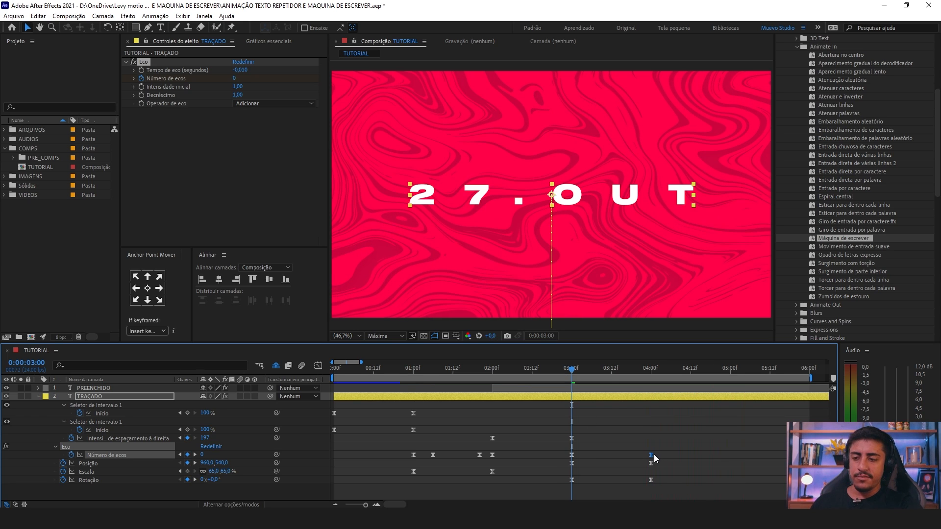
{"action": "key", "text": "space"}
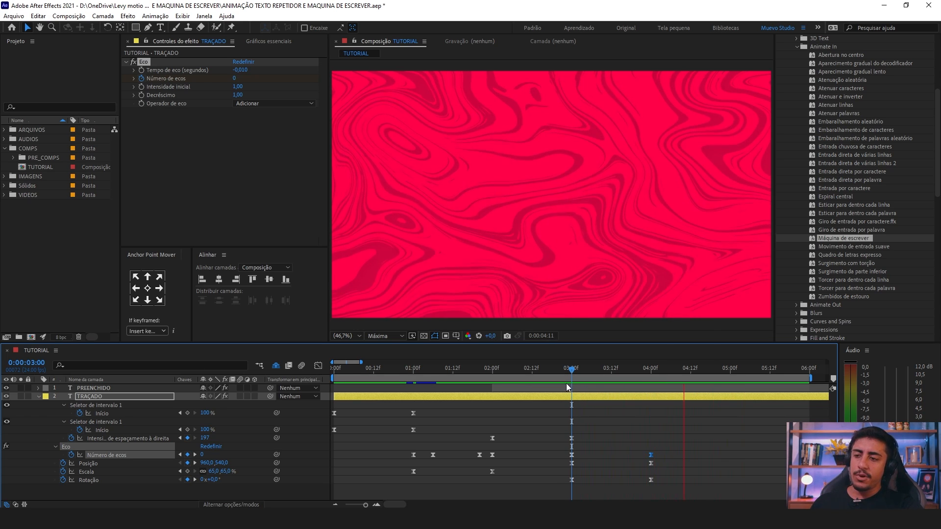
{"action": "key", "text": "space"}
Step: Move TRAÇADO's last Número de ecos keyframe to 0:00:03:13 and preview the complete animation
{"action": "left_click_drag", "start_coordinate": [637, 455], "coordinate": [615, 455]}
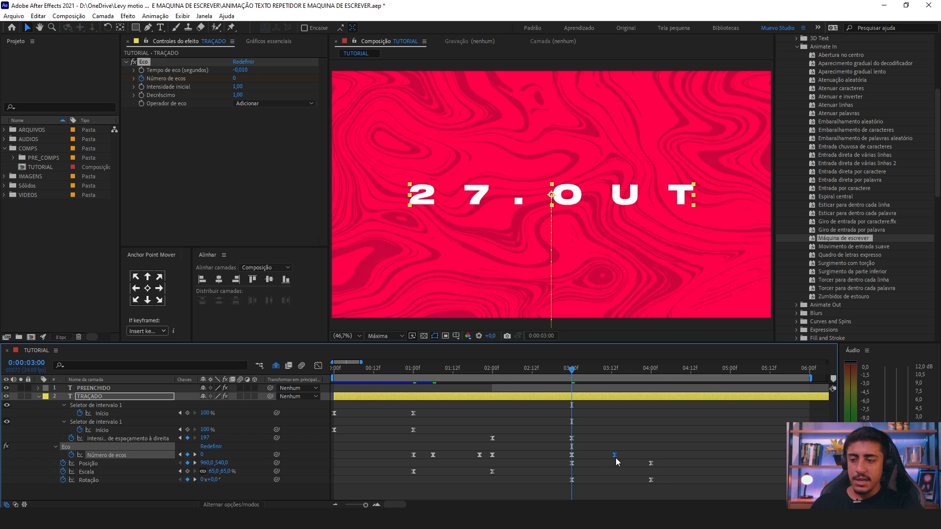
{"action": "key", "text": "space"}
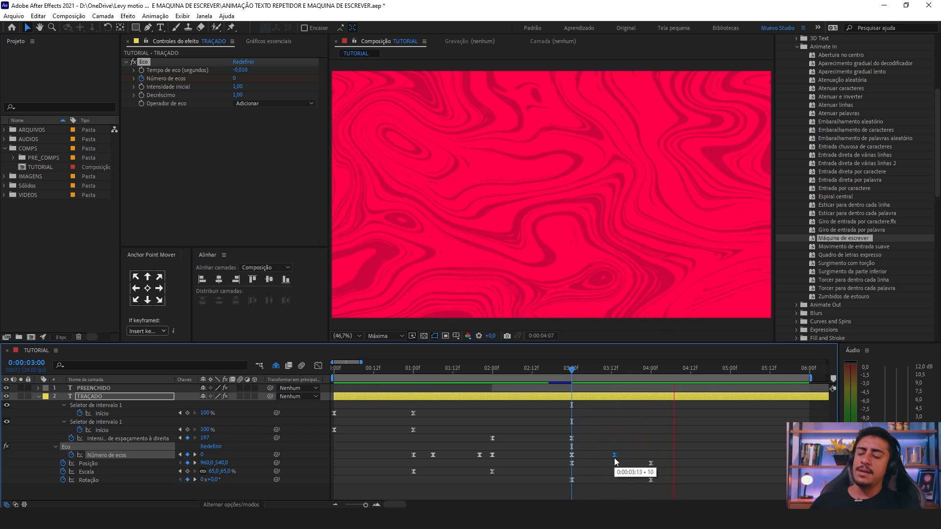
{"action": "key", "text": "space"}
{"action": "key", "text": "minus"}
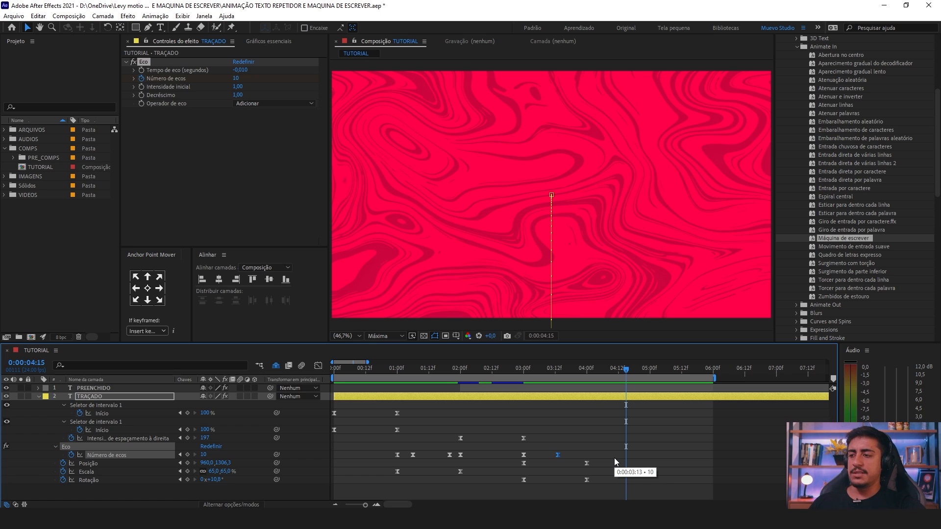
{"action": "key", "text": "space"}
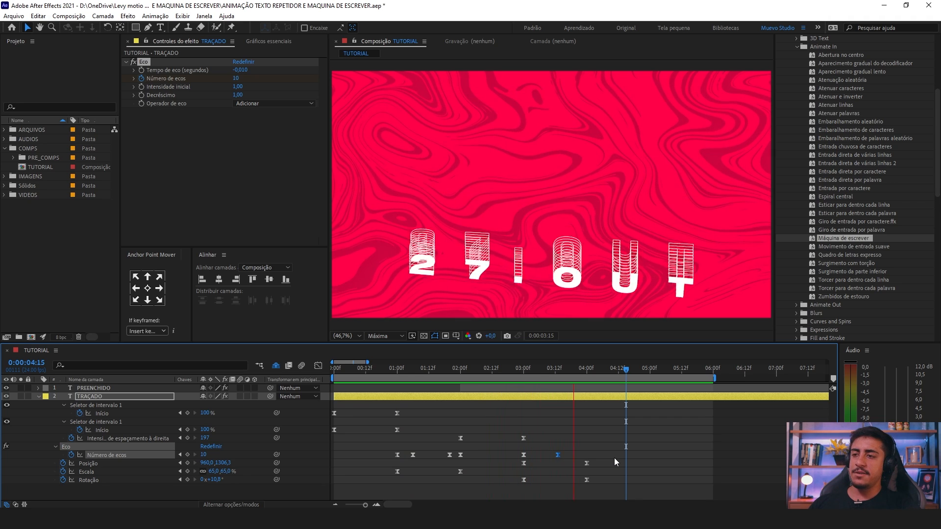
{"action": "key", "text": "space"}
{"action": "left_click", "coordinate": [335, 428]}
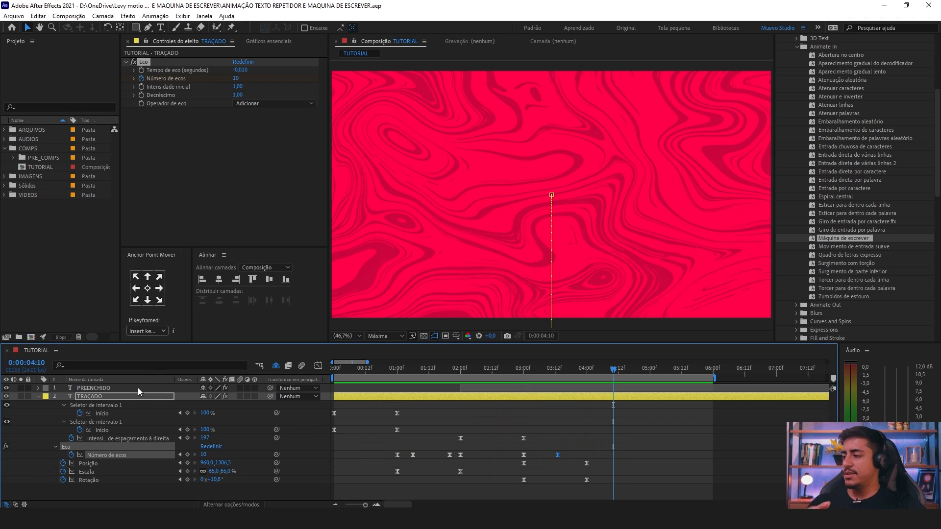
Step: Replace the text of the TRAÇADO layer with LEVY MOTION at 0:00:02:08 and preview the animation
{"action": "left_click_drag", "start_coordinate": [413, 369], "coordinate": [497, 389]}
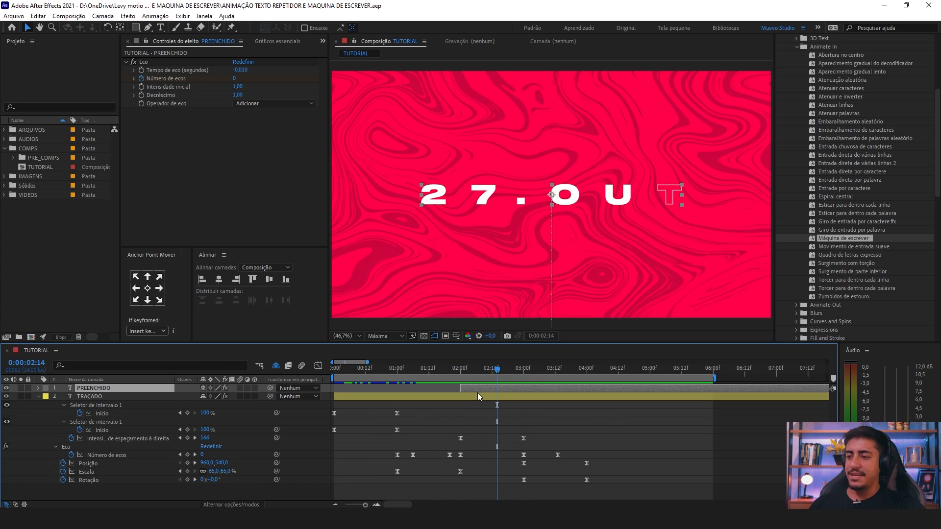
{"action": "left_click", "coordinate": [482, 368]}
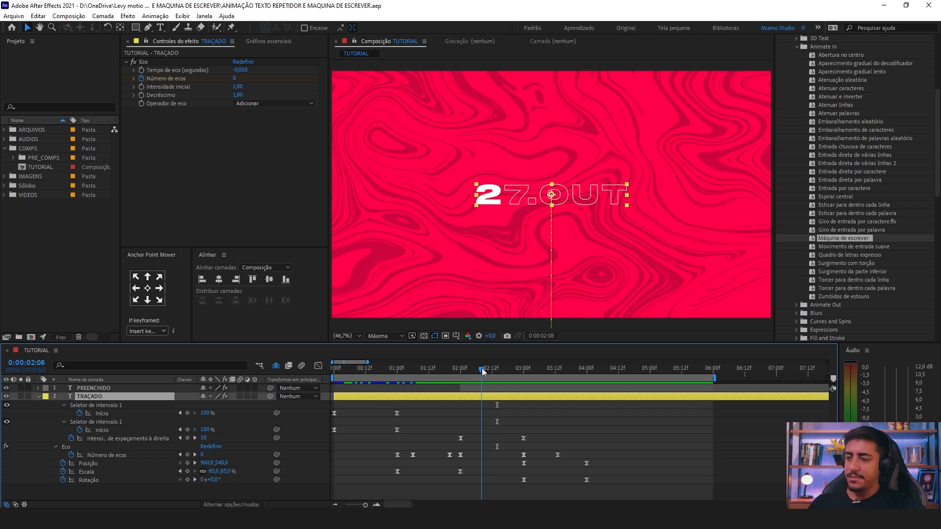
{"action": "double_click", "coordinate": [450, 397]}
{"action": "key", "text": "BackSpace"}
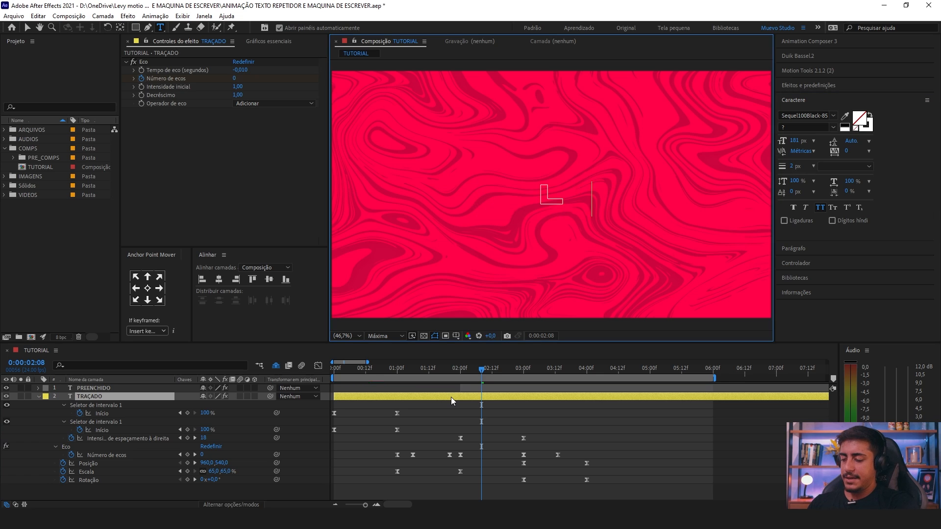
{"action": "type", "text": "LEVY MOTION"}
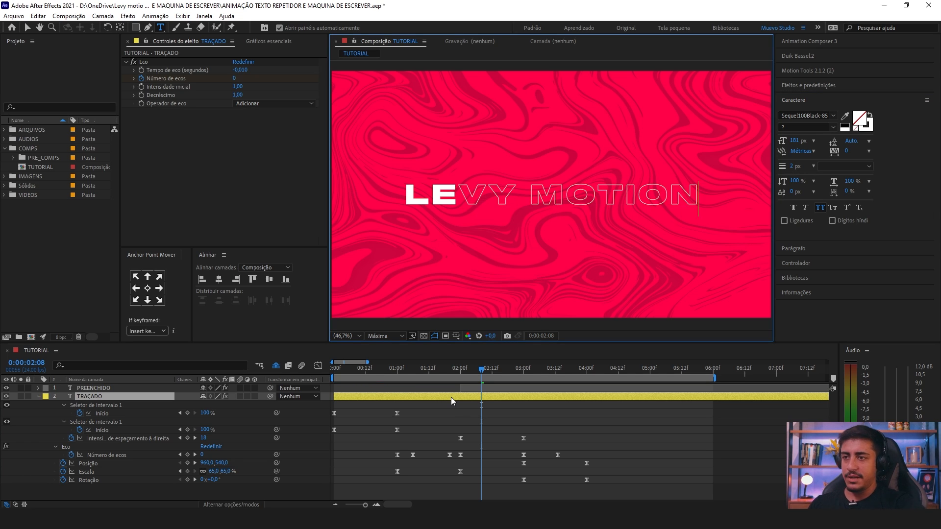
{"action": "left_click", "coordinate": [486, 396]}
{"action": "key", "text": "space"}
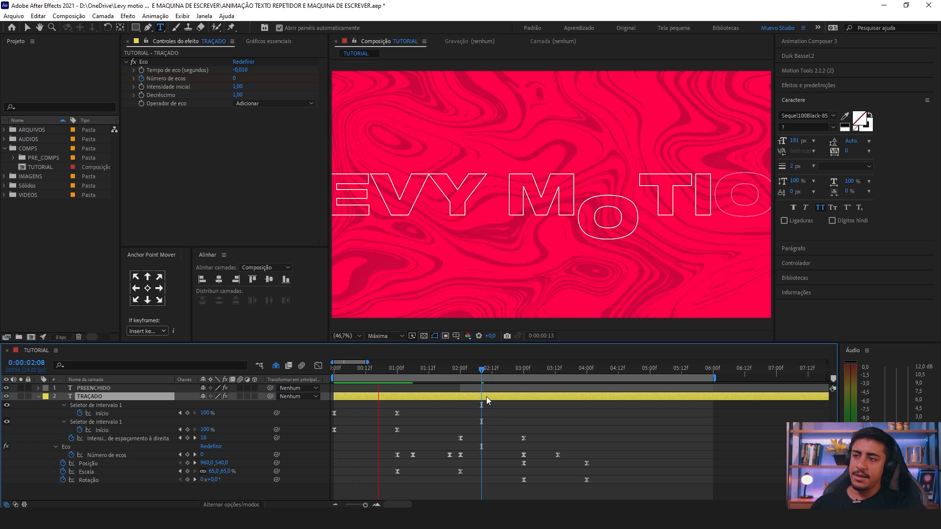
Step: Set TRAÇADO's Escala keyframe at 0:00:01:00 to 86,8% and preview the LEVY MOTION animation
{"action": "left_click", "coordinate": [395, 370]}
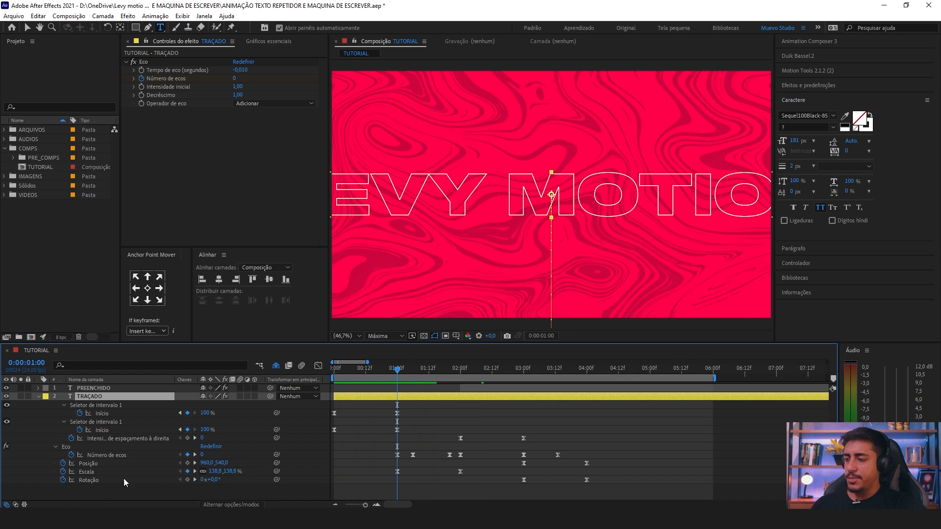
{"action": "left_click", "coordinate": [101, 472]}
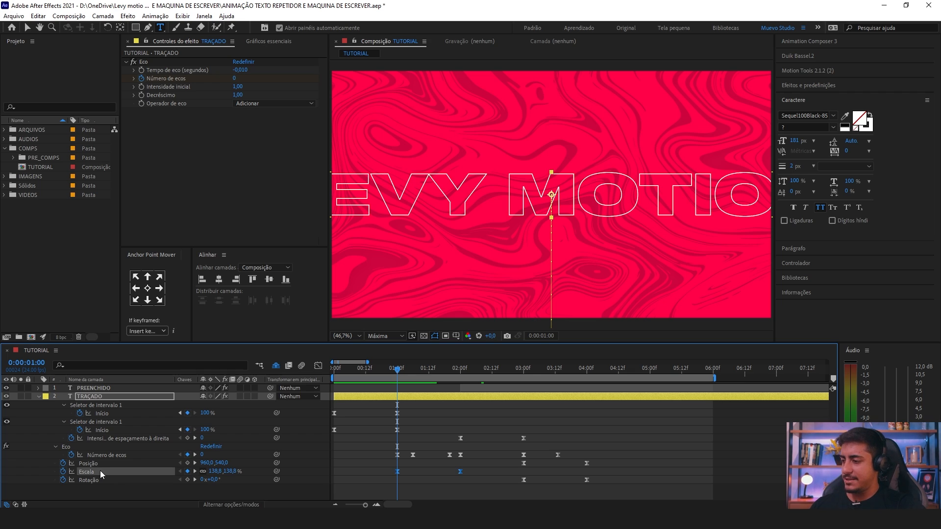
{"action": "left_click_drag", "start_coordinate": [211, 471], "coordinate": [188, 472]}
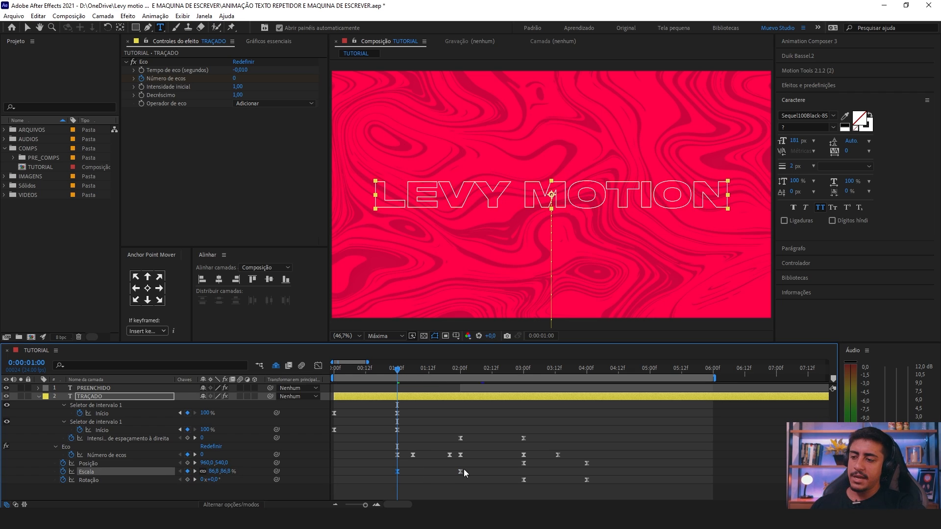
{"action": "key", "text": "space"}
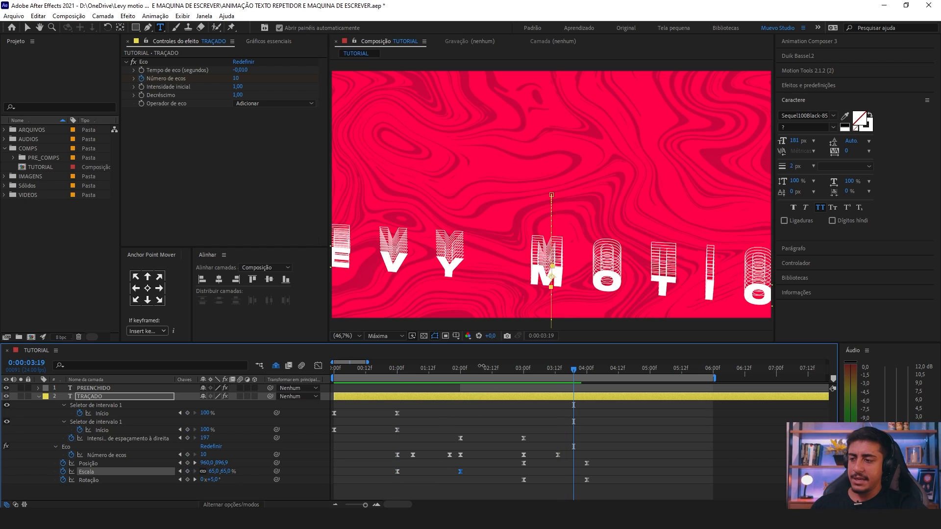
{"action": "left_click", "coordinate": [519, 380]}
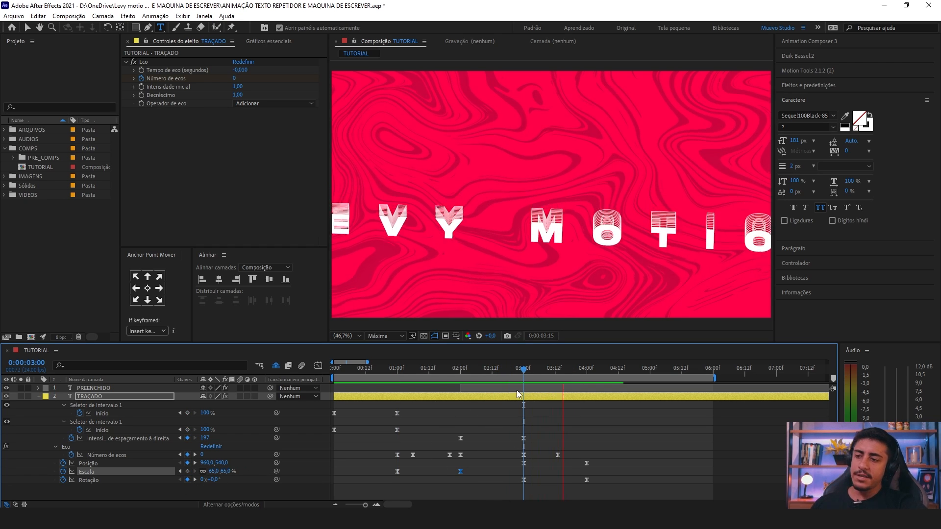
Step: Undo the Escala change and the LEVY MOTION text replacement on TRAÇADO, and preview the 27.OUT animation
{"action": "left_click_drag", "start_coordinate": [524, 372], "coordinate": [431, 372]}
{"action": "key", "text": "space"}
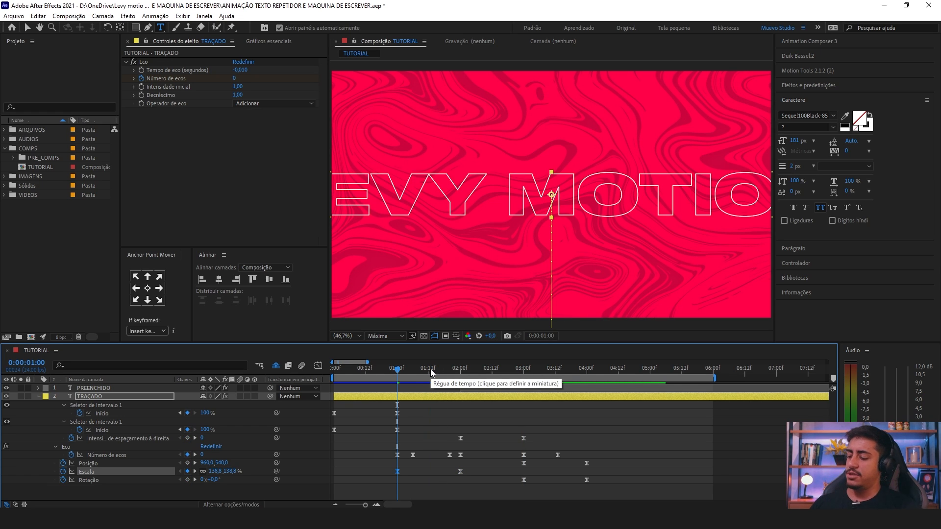
{"action": "key", "text": "space"}
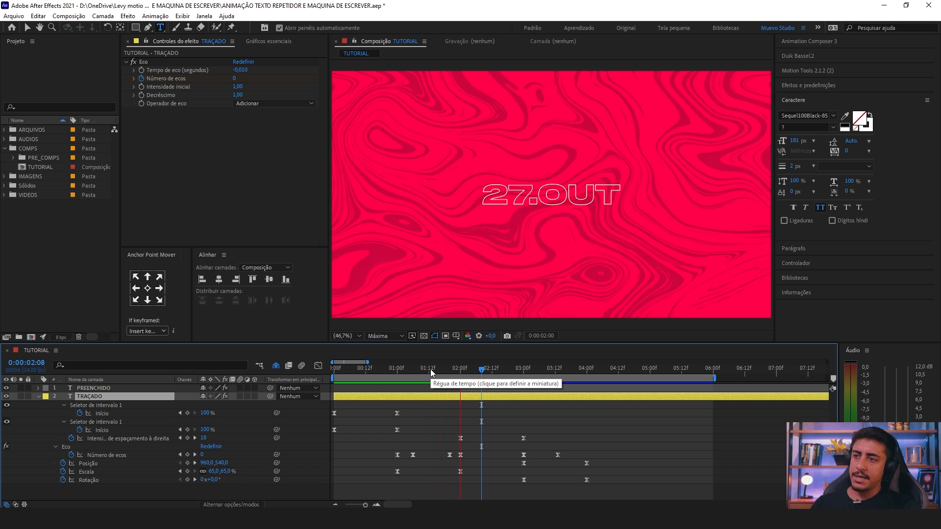
{"action": "key", "text": "space"}
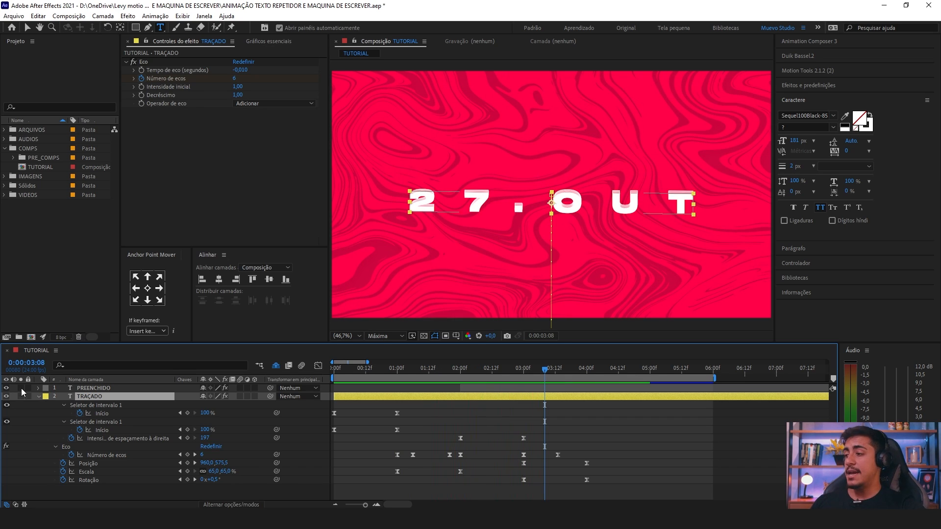
Step: Collapse TRAÇADO's properties and pre-compose the PREENCHIDO and TRAÇADO layers into a composition named TEXTO, moving all attributes
{"action": "left_click", "coordinate": [39, 396]}
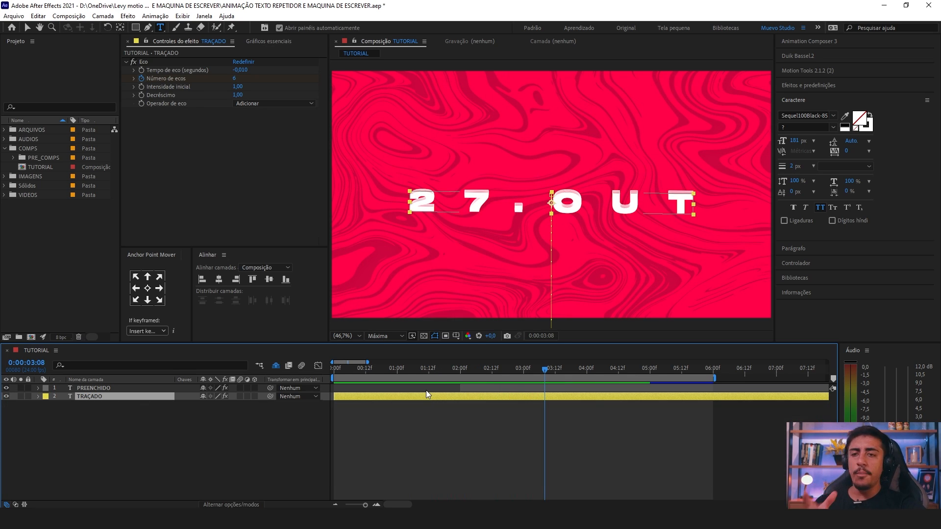
{"action": "left_click_drag", "start_coordinate": [336, 370], "coordinate": [457, 372]}
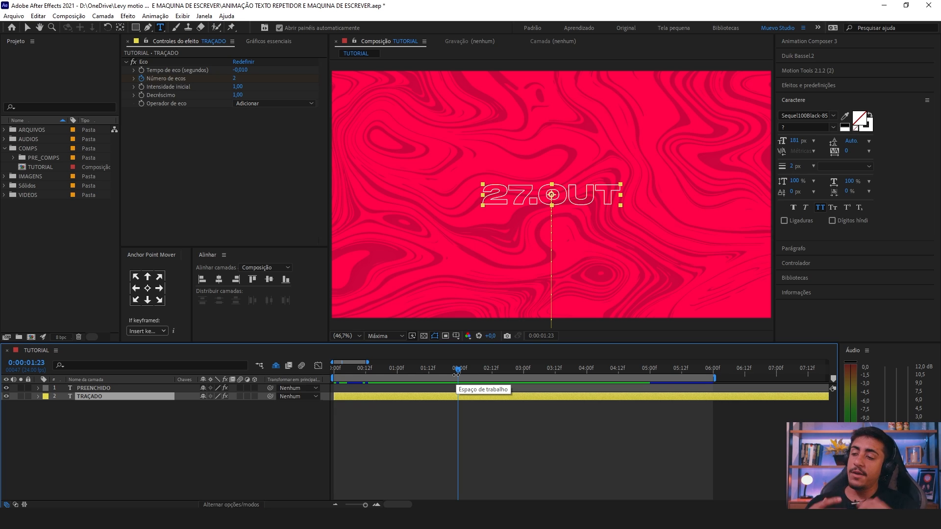
{"action": "key", "text": "Home"}
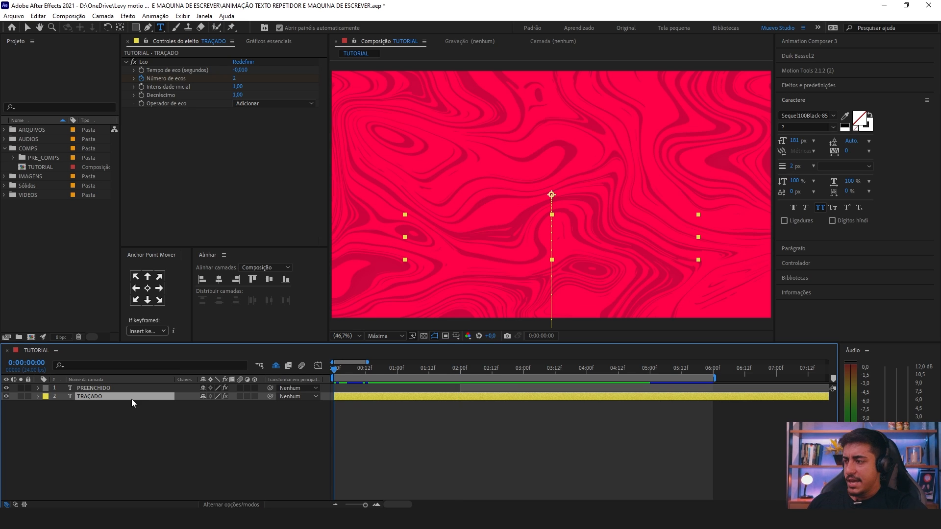
{"action": "left_click", "coordinate": [110, 391], "text": "ctrl"}
{"action": "right_click", "coordinate": [101, 388]}
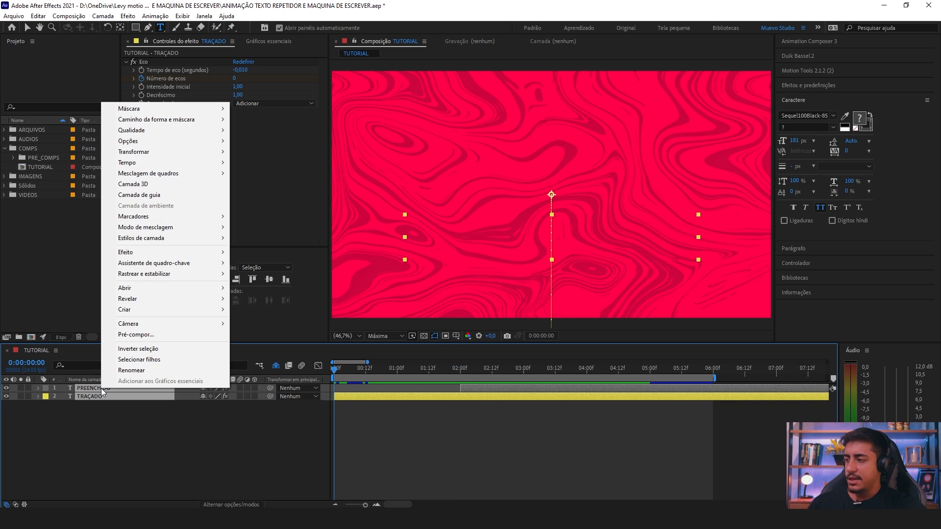
{"action": "left_click", "coordinate": [169, 333]}
{"action": "type", "text": "TEXTO"}
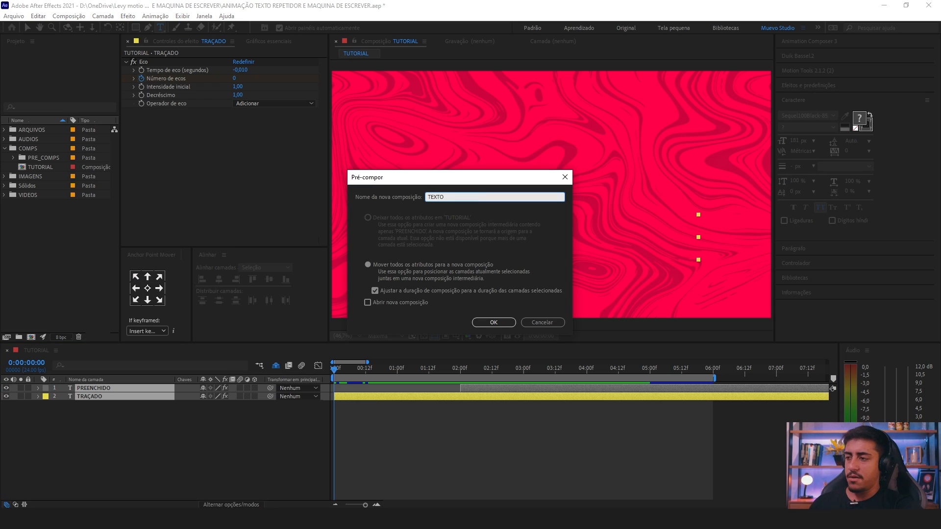
{"action": "left_click", "coordinate": [487, 324]}
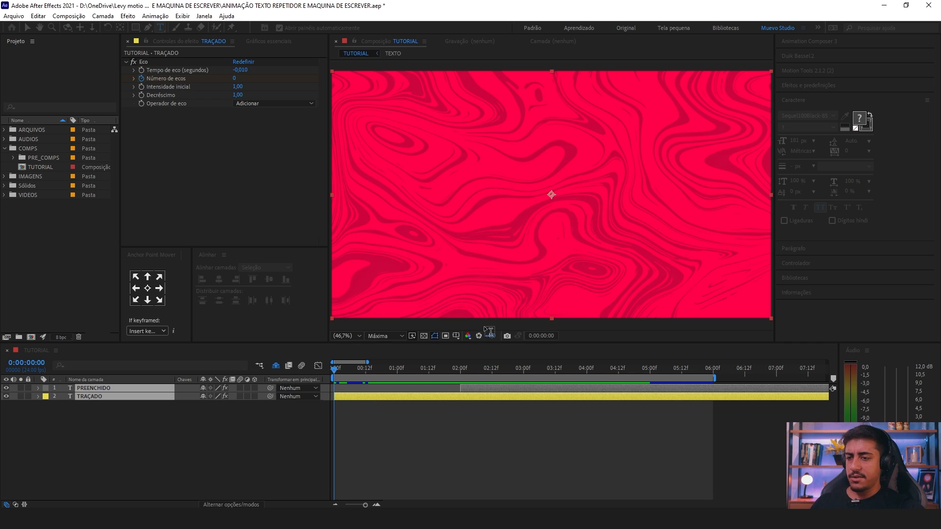
Step: Duplicate the TEXTO layer twice at 0:00:02:06 to make three stacked layers
{"action": "left_click_drag", "start_coordinate": [334, 387], "coordinate": [477, 370]}
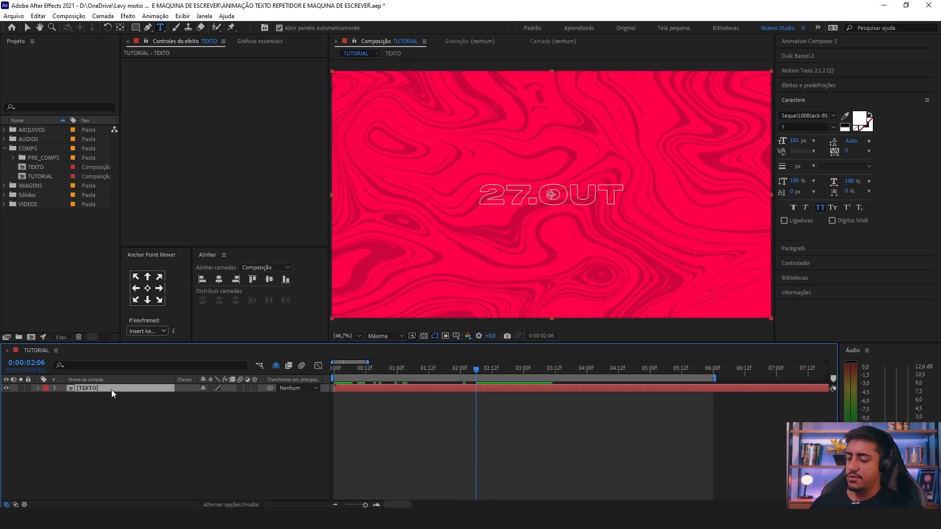
{"action": "key", "text": "ctrl+d"}
{"action": "left_click", "coordinate": [96, 397]}
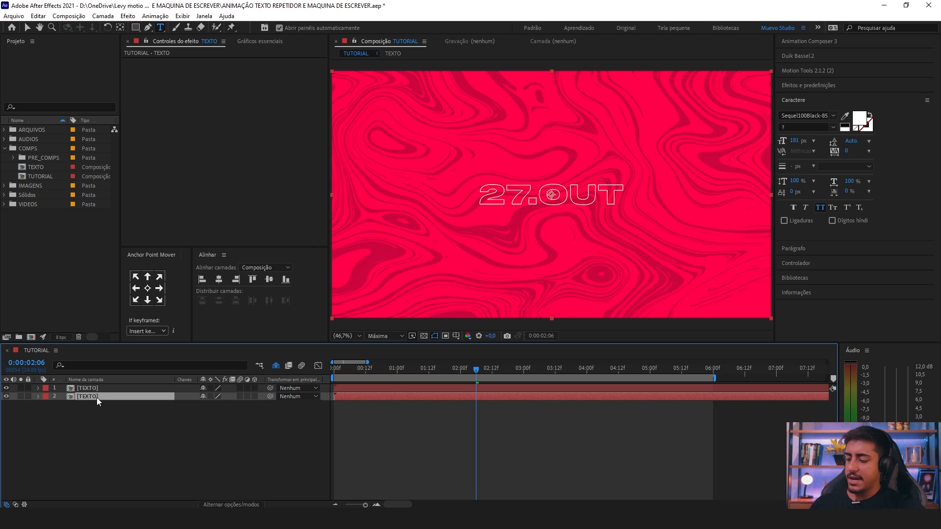
{"action": "key", "text": "ctrl+d"}
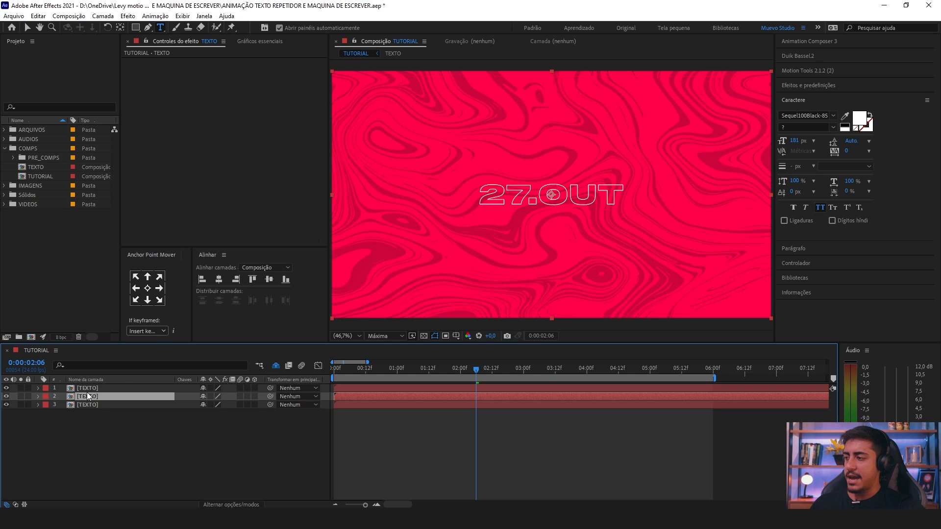
Step: Move the first TEXTO layer just above the central 27.OUT and the third TEXTO layer just below it
{"action": "key", "text": "ctrl+Up"}
{"action": "key", "text": "v"}
{"action": "left_click_drag", "start_coordinate": [534, 203], "coordinate": [530, 163]}
{"action": "left_click", "coordinate": [110, 405]}
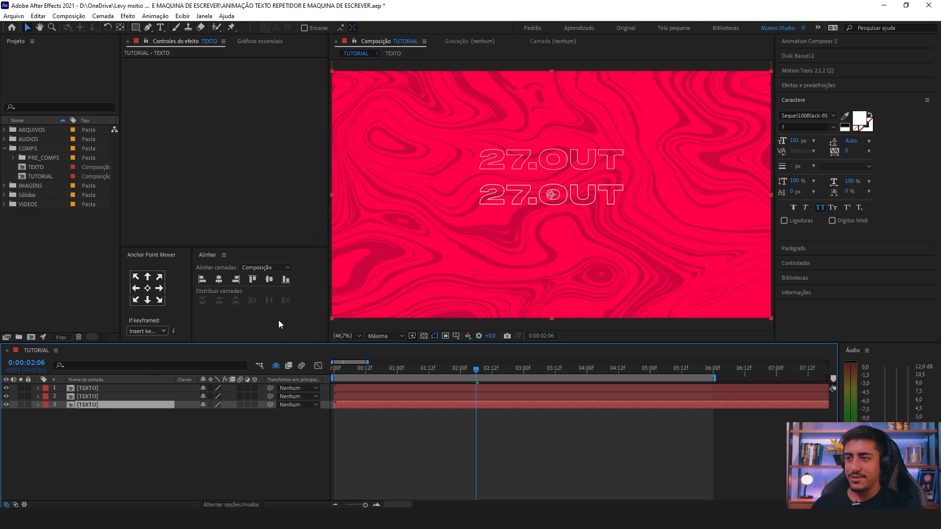
{"action": "left_click_drag", "start_coordinate": [515, 217], "coordinate": [514, 231]}
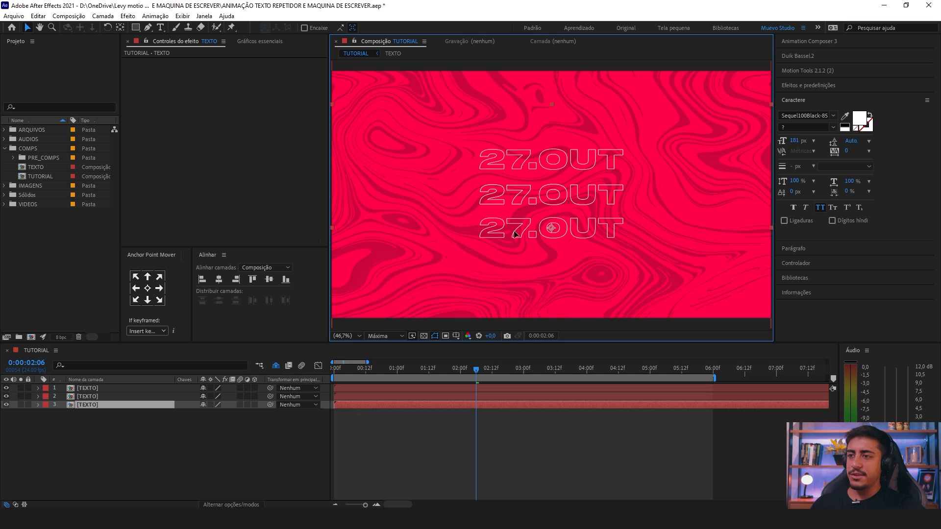
Step: Set the label colour of the upper and lower TEXTO copies to Nenhum
{"action": "key", "text": "ctrl+a"}
{"action": "left_click", "coordinate": [220, 415]}
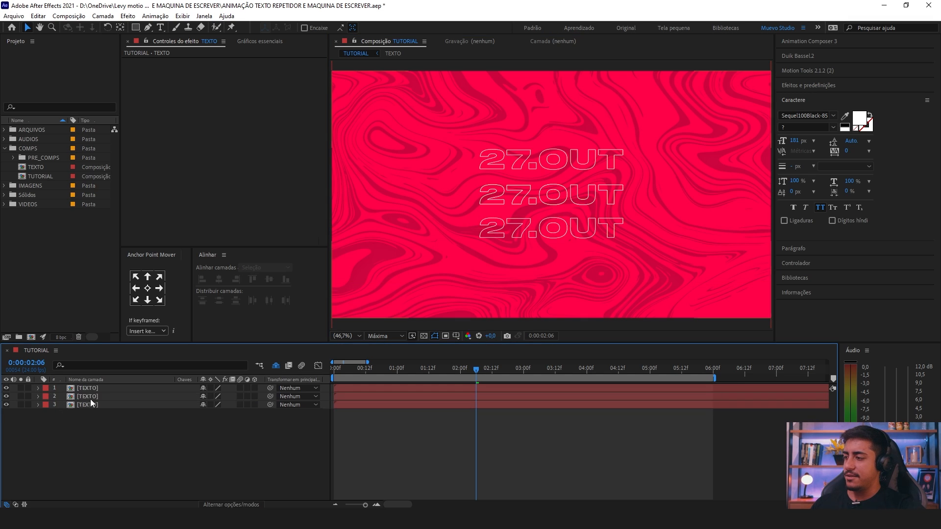
{"action": "left_click", "coordinate": [90, 397]}
{"action": "left_click", "coordinate": [80, 406]}
{"action": "left_click", "coordinate": [86, 387]}
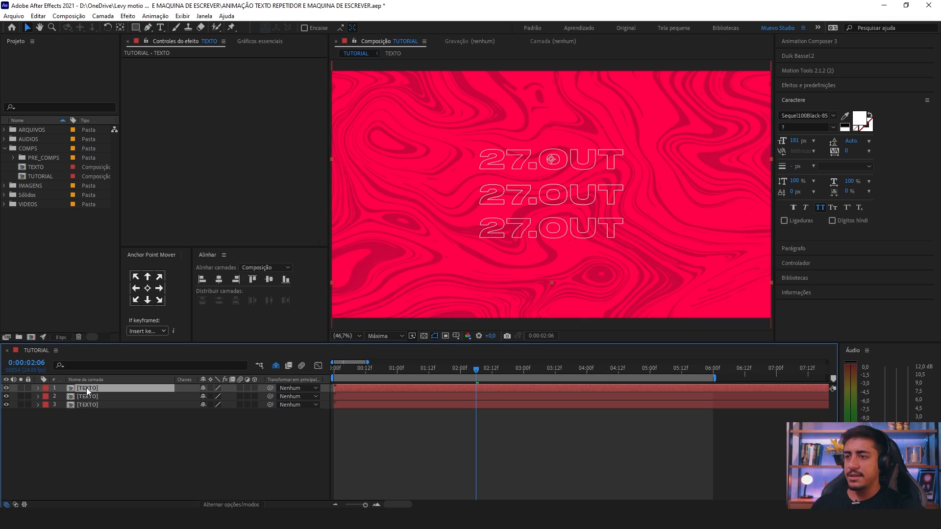
{"action": "left_click", "coordinate": [86, 404], "text": "ctrl"}
{"action": "left_click", "coordinate": [44, 388]}
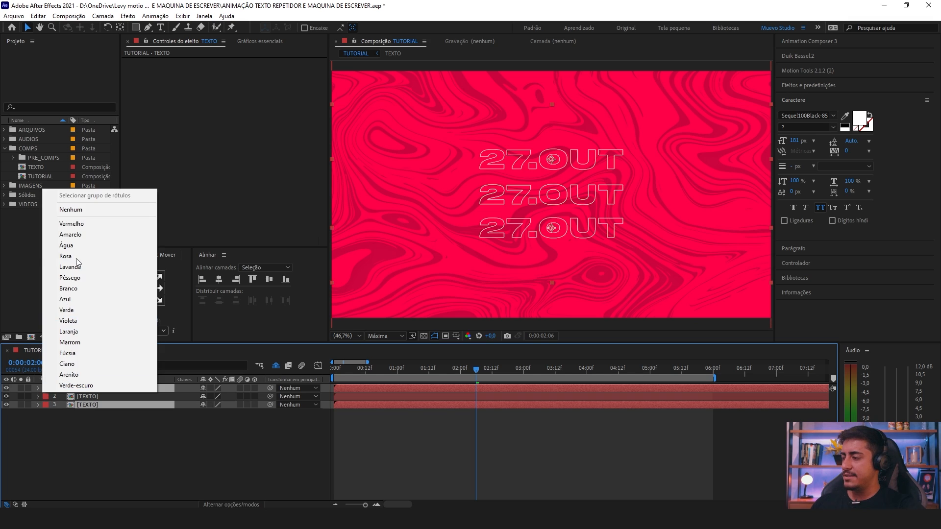
{"action": "left_click", "coordinate": [73, 210]}
Step: Trim the start of the upper and lower TEXTO copies to about 0:00:02:10, previewing their appearance
{"action": "left_click_drag", "start_coordinate": [334, 388], "coordinate": [476, 389]}
{"action": "left_click", "coordinate": [467, 373]}
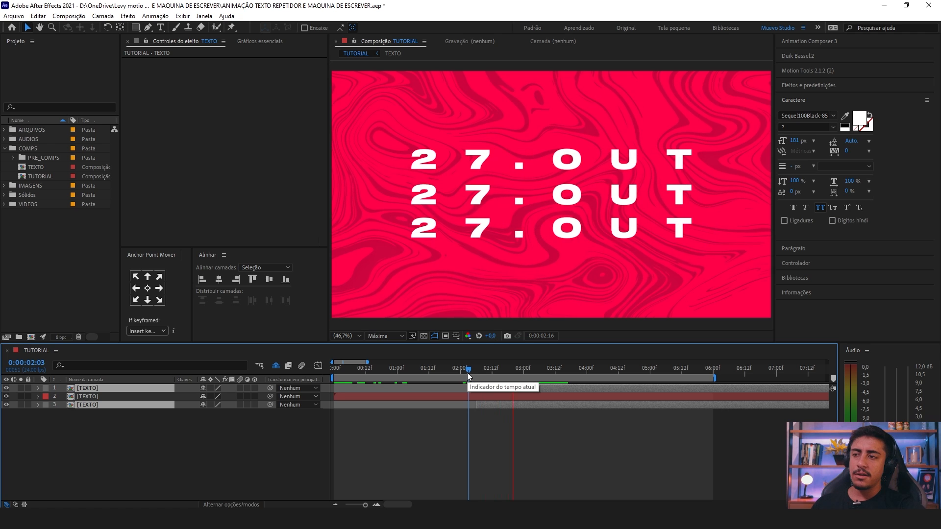
{"action": "key", "text": "space"}
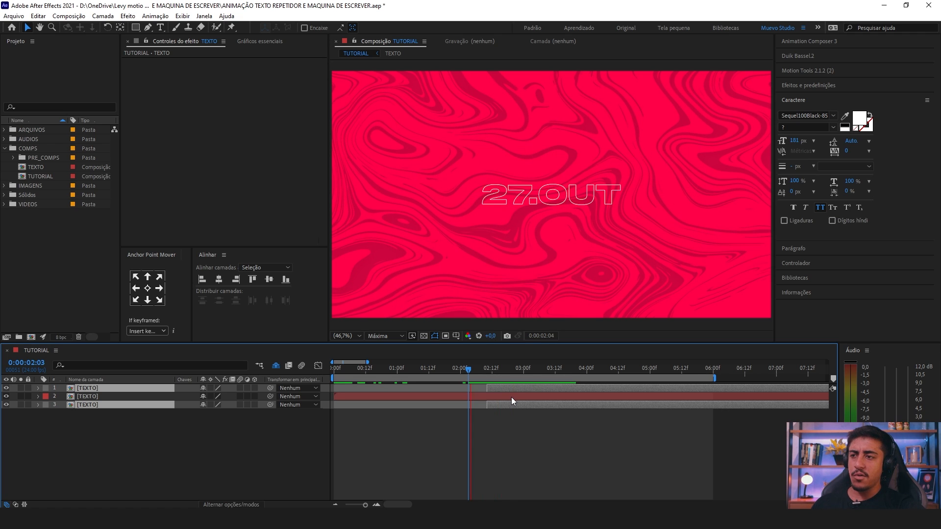
{"action": "left_click_drag", "start_coordinate": [468, 372], "coordinate": [479, 375]}
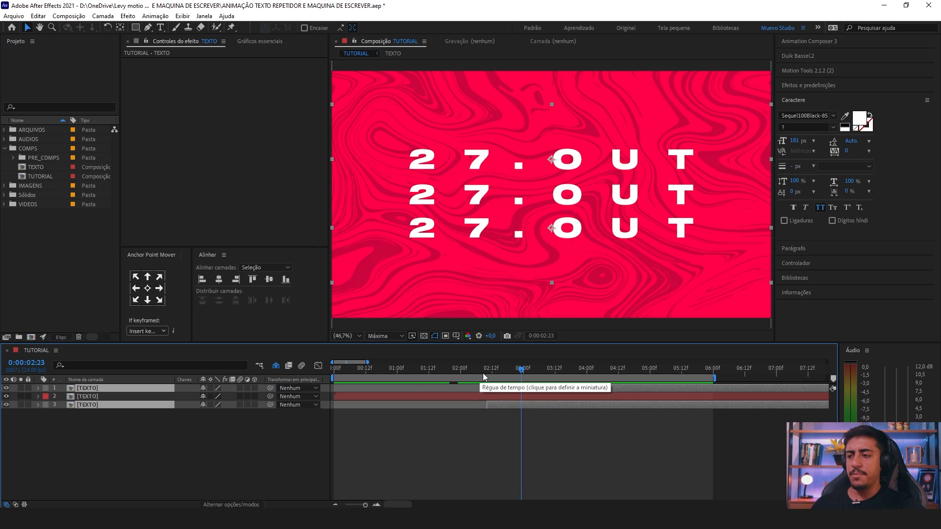
{"action": "left_click", "coordinate": [527, 374]}
{"action": "left_click_drag", "start_coordinate": [528, 375], "coordinate": [518, 397]}
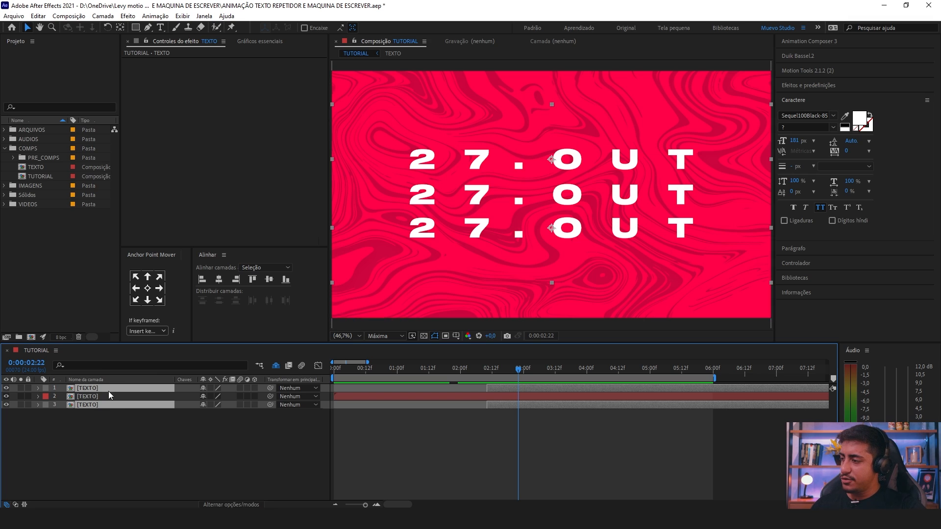
Step: Split the upper and lower TEXTO copies at 0:00:02:22 and 0:00:02:23, and delete the one-frame pieces in between
{"action": "key", "text": "ctrl+d"}
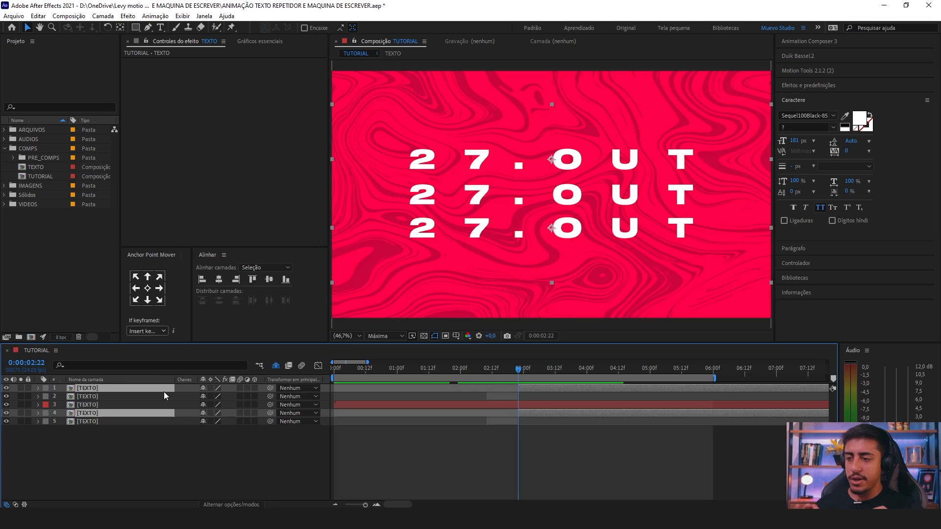
{"action": "scroll", "coordinate": [455, 379], "scroll_direction": "up", "scroll_amount": 4}
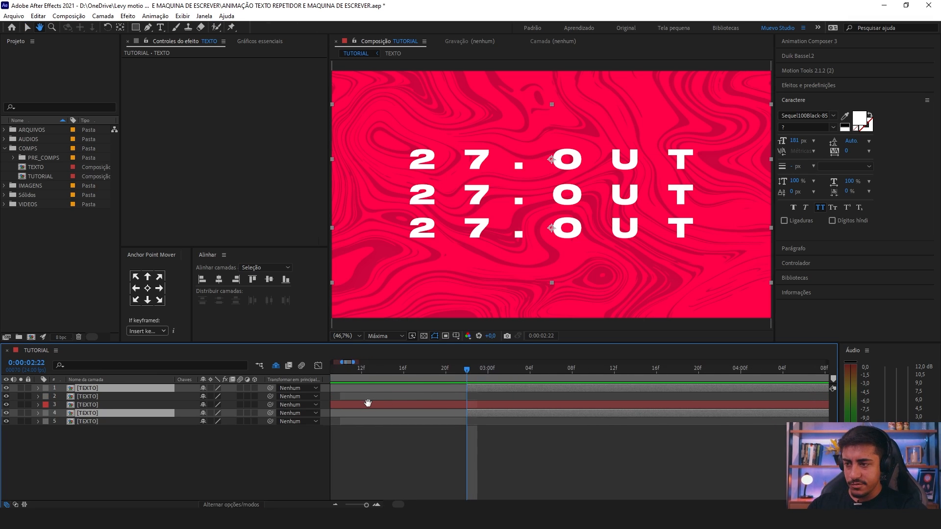
{"action": "left_click_drag", "start_coordinate": [459, 375], "coordinate": [466, 375]}
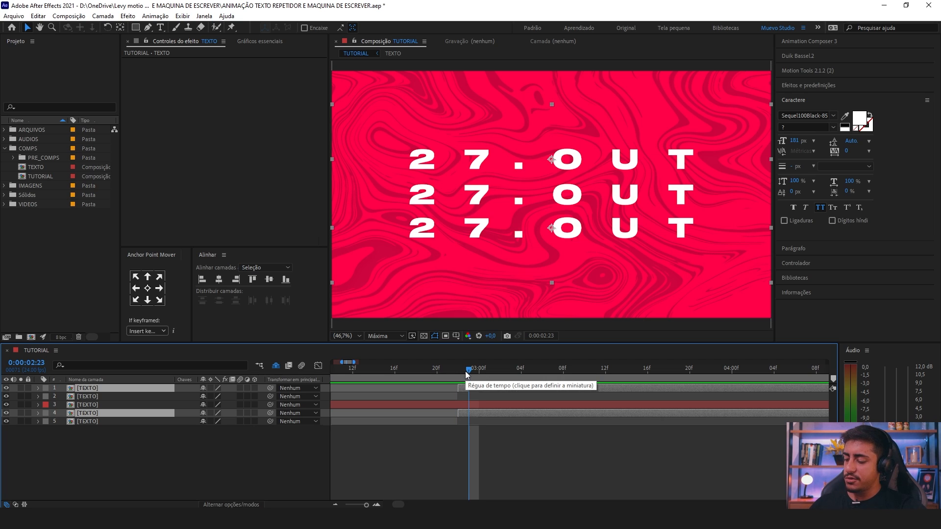
{"action": "key", "text": "ctrl+d"}
{"action": "left_click", "coordinate": [463, 399]}
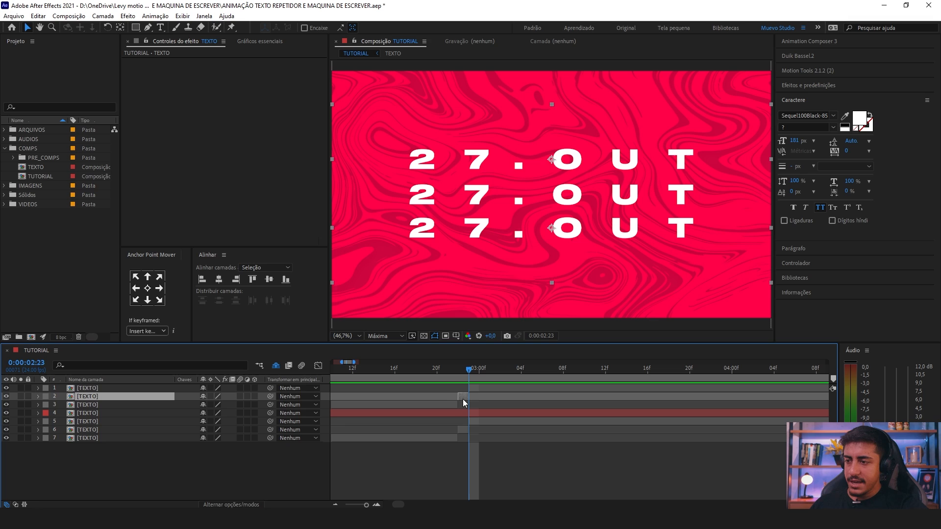
{"action": "left_click", "coordinate": [463, 429], "text": "ctrl"}
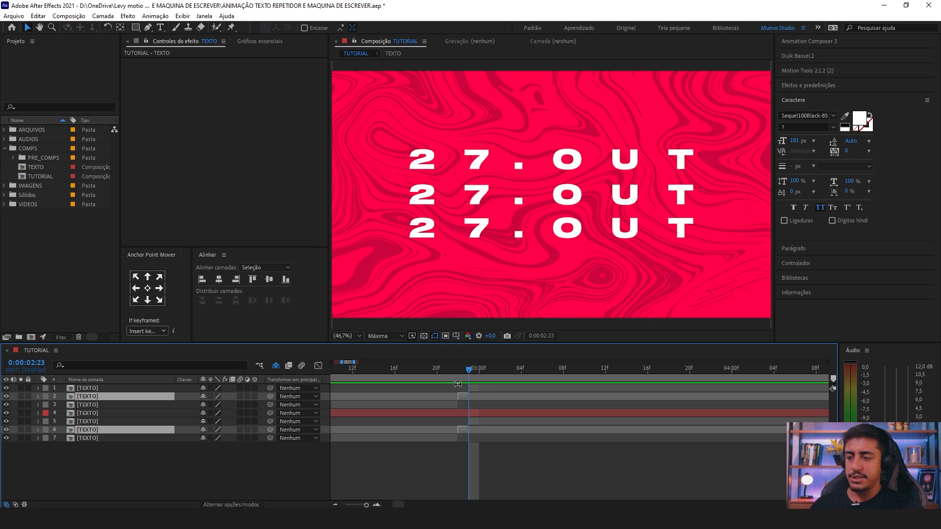
{"action": "key", "text": "Delete"}
Step: Trim the remaining pieces of the upper and lower TEXTO copies to one frame, from 0:00:02:23 to 0:00:03:00
{"action": "left_click", "coordinate": [478, 389]}
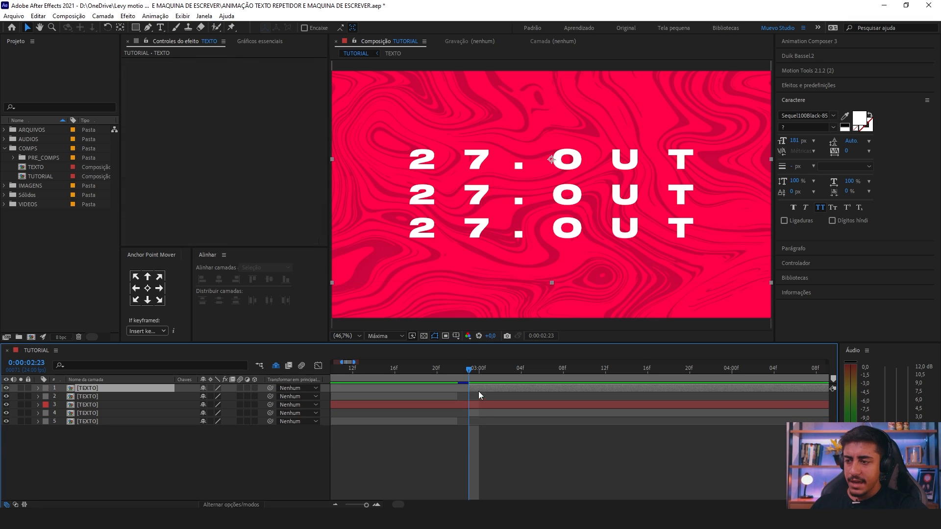
{"action": "left_click", "coordinate": [480, 413], "text": "ctrl"}
{"action": "key", "text": "alt+bracketleft"}
{"action": "key", "text": "Page_Down"}
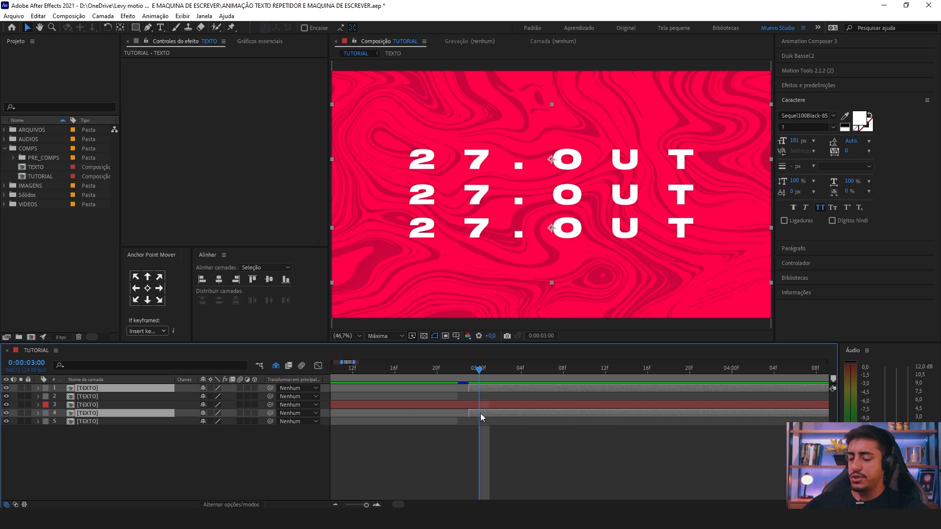
{"action": "key", "text": "alt+bracketright"}
{"action": "key", "text": "F2"}
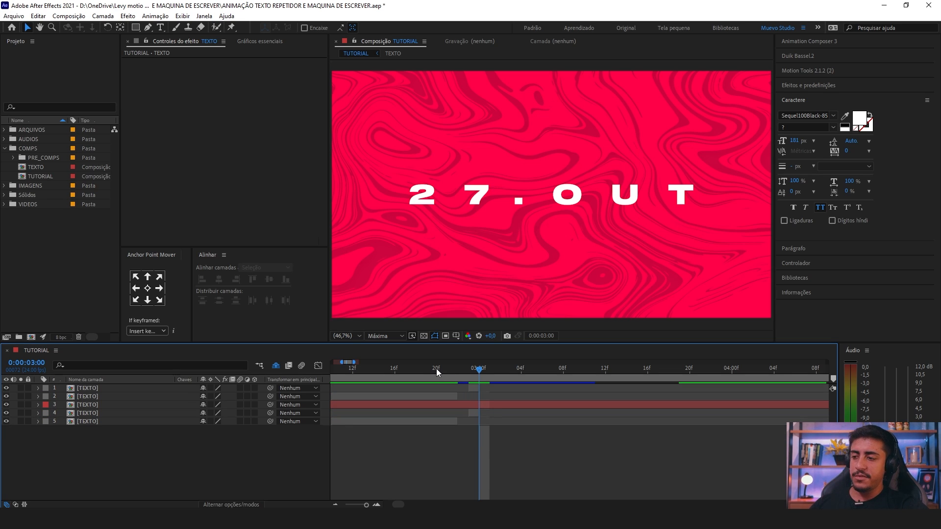
Step: Play back the TUTORIAL composition from about 0:00:02:08 to review the flickering TEXTO copies and the text exit
{"action": "left_click", "coordinate": [446, 369]}
{"action": "left_click", "coordinate": [452, 395]}
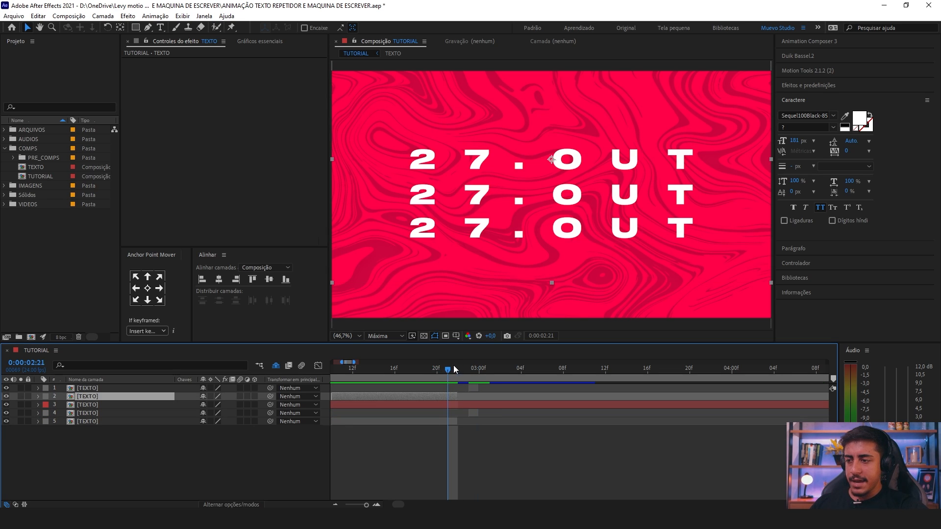
{"action": "mouse_move", "coordinate": [454, 365]}
{"action": "left_mouse_down"}
{"action": "mouse_move", "coordinate": [475, 370]}
{"action": "mouse_move", "coordinate": [433, 375]}
{"action": "mouse_move", "coordinate": [479, 382]}
{"action": "mouse_move", "coordinate": [436, 369]}
{"action": "left_mouse_up"}
{"action": "key", "text": "minus"}
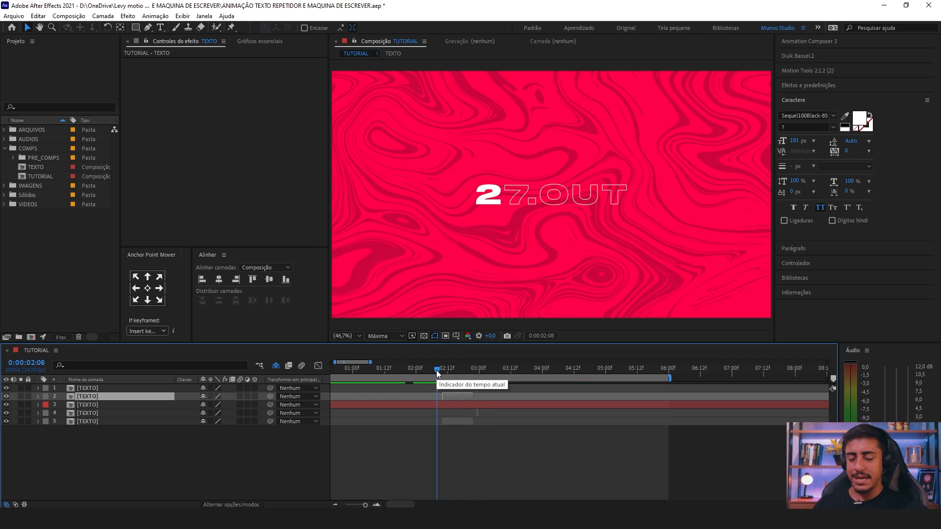
{"action": "key", "text": "space"}
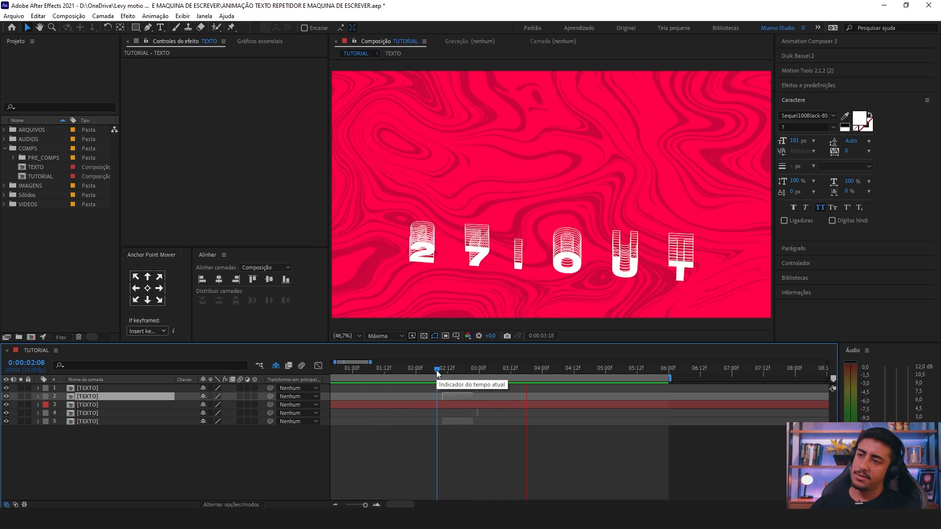
{"action": "key", "text": "minus"}
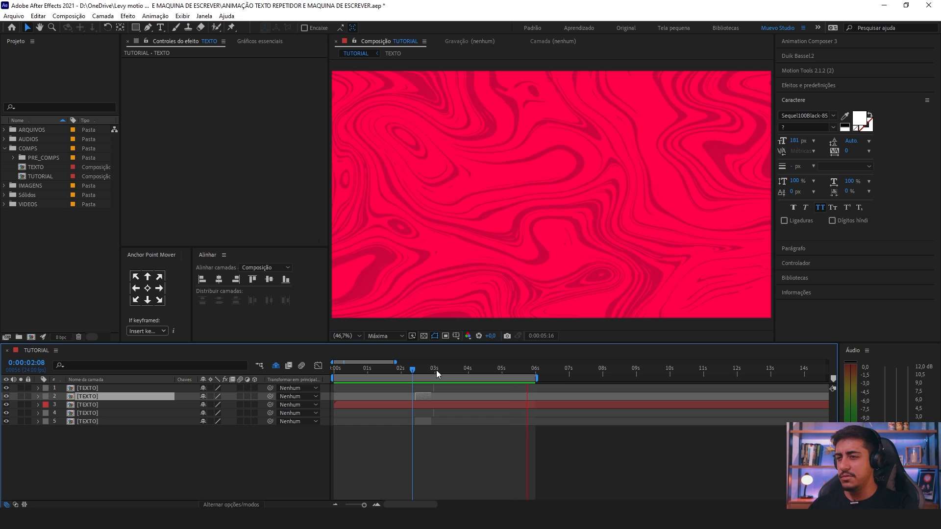
Step: Open the middle TEXTO pre-composition, review the keyframed properties of PREENCHIDO and TRAÇADO, and return to the TUTORIAL composition
{"action": "left_click", "coordinate": [103, 405]}
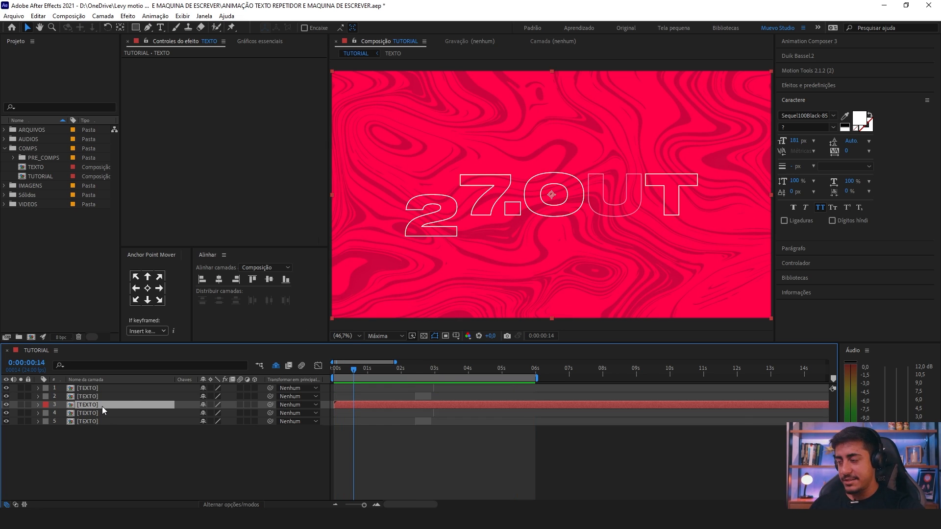
{"action": "double_click", "coordinate": [102, 406]}
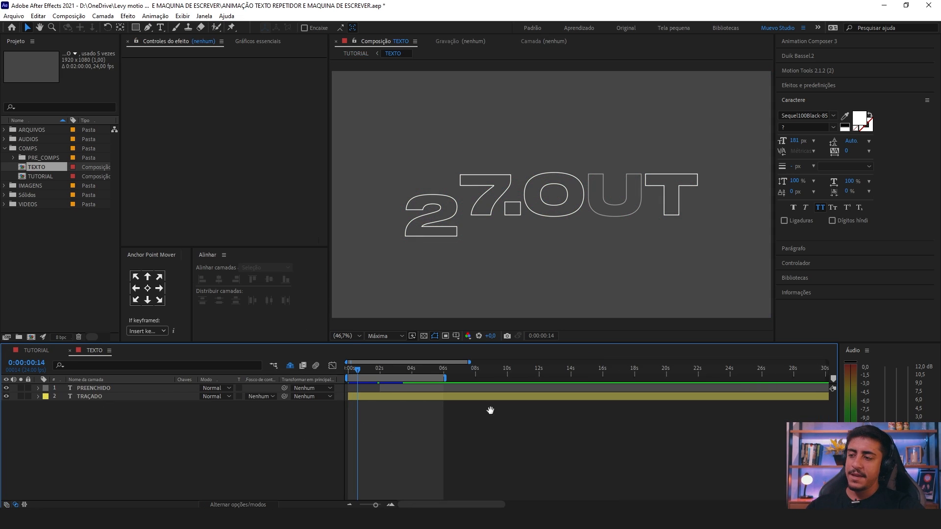
{"action": "key", "text": "u"}
{"action": "scroll", "coordinate": [169, 415], "scroll_direction": "down", "scroll_amount": 3}
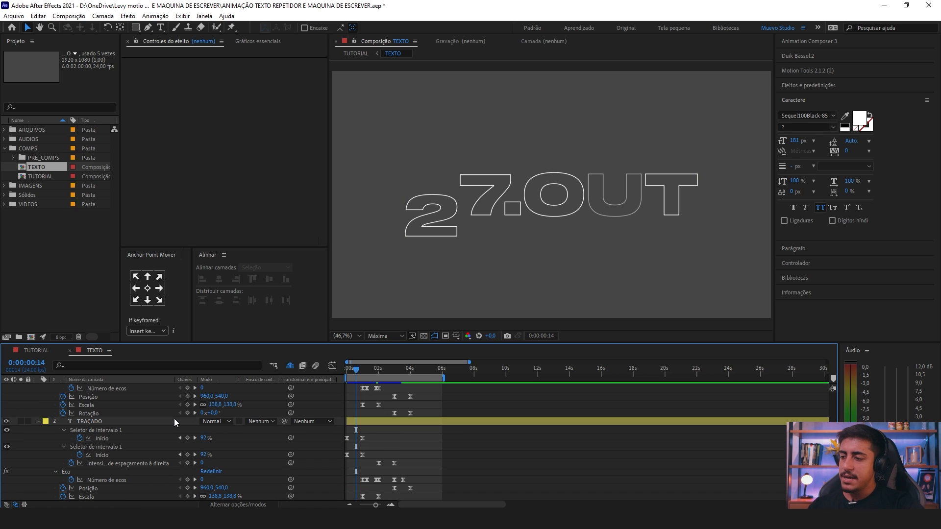
{"action": "left_click", "coordinate": [175, 418]}
{"action": "scroll", "coordinate": [422, 478], "scroll_direction": "down", "scroll_amount": 1}
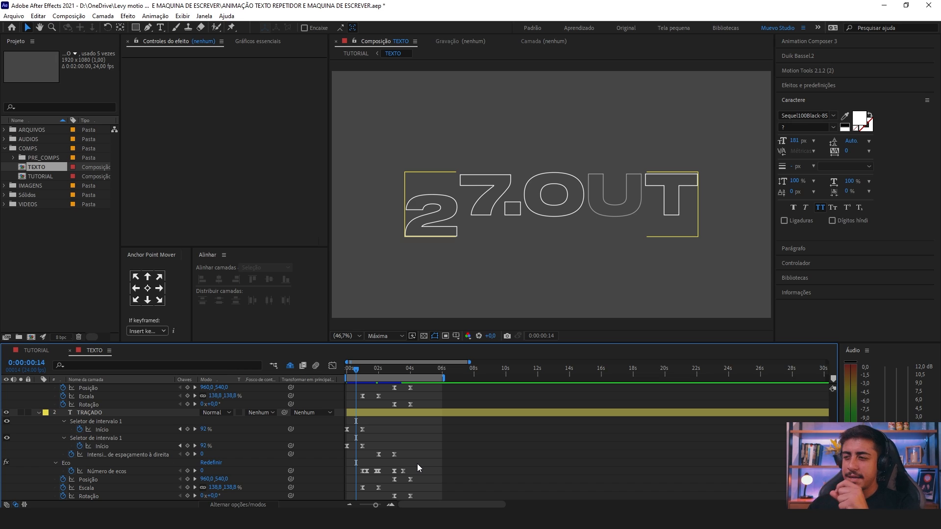
{"action": "left_click", "coordinate": [418, 467]}
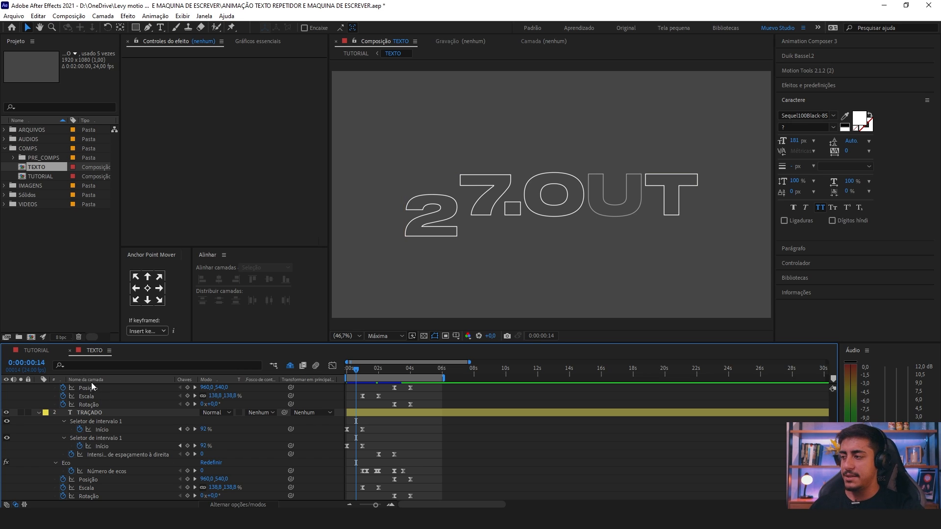
{"action": "left_click", "coordinate": [36, 350]}
{"action": "left_click", "coordinate": [64, 407]}
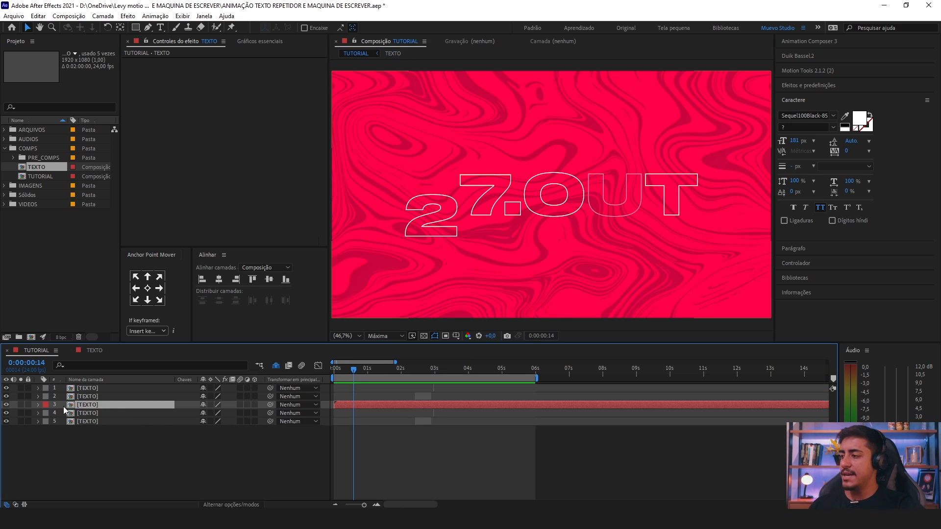
Step: Go to 0:00:02:13 and replace the TRAÇADO layer's text inside the TEXTO composition with LEVY
{"action": "left_click_drag", "start_coordinate": [413, 371], "coordinate": [419, 375]}
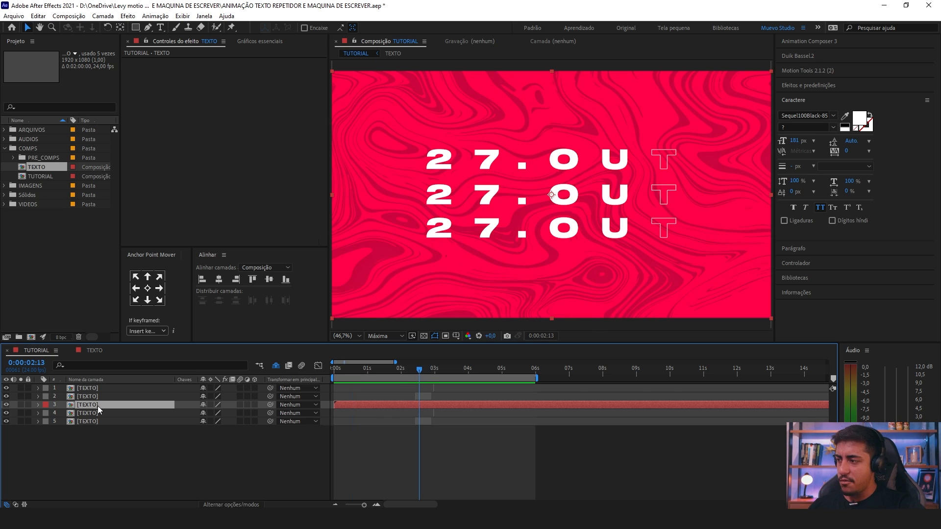
{"action": "double_click", "coordinate": [85, 407]}
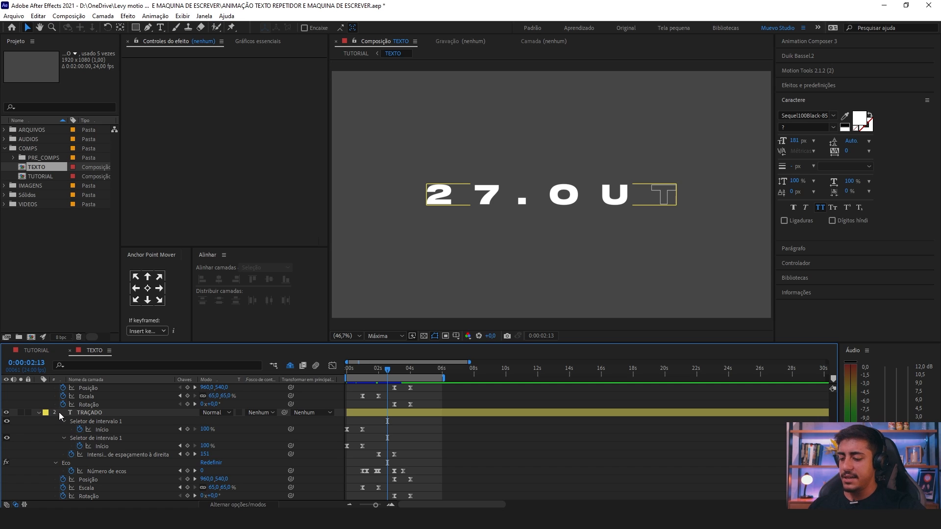
{"action": "key", "text": "u"}
{"action": "left_click", "coordinate": [99, 396]}
{"action": "double_click", "coordinate": [99, 396]}
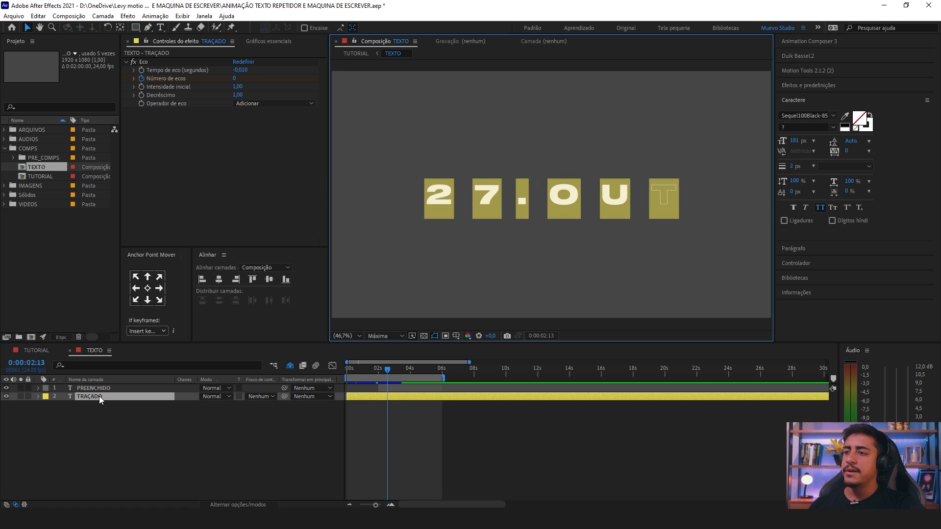
{"action": "type", "text": "LEVY"}
{"action": "left_click", "coordinate": [149, 443]}
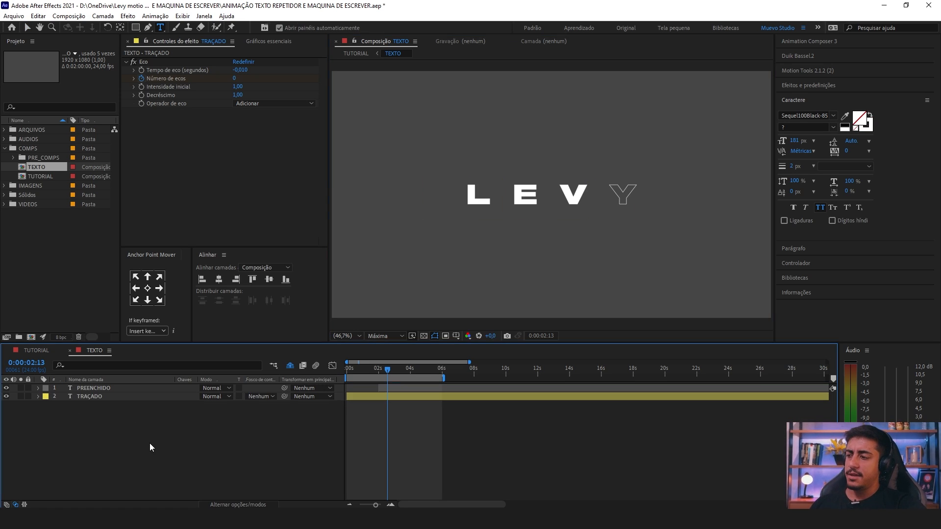
Step: Play back the TUTORIAL composition with the new text and check the frame at 0:00:01:06
{"action": "left_click", "coordinate": [34, 353]}
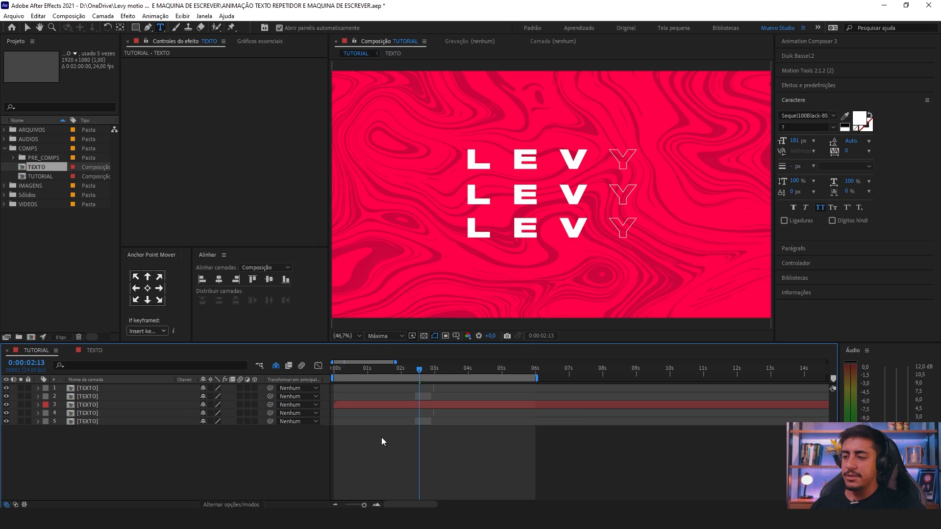
{"action": "key", "text": "space"}
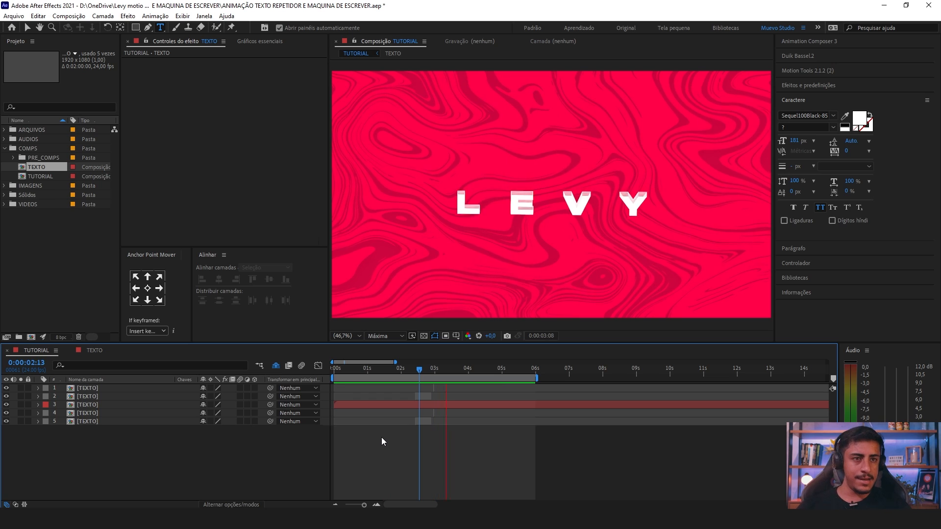
{"action": "left_click", "coordinate": [376, 369]}
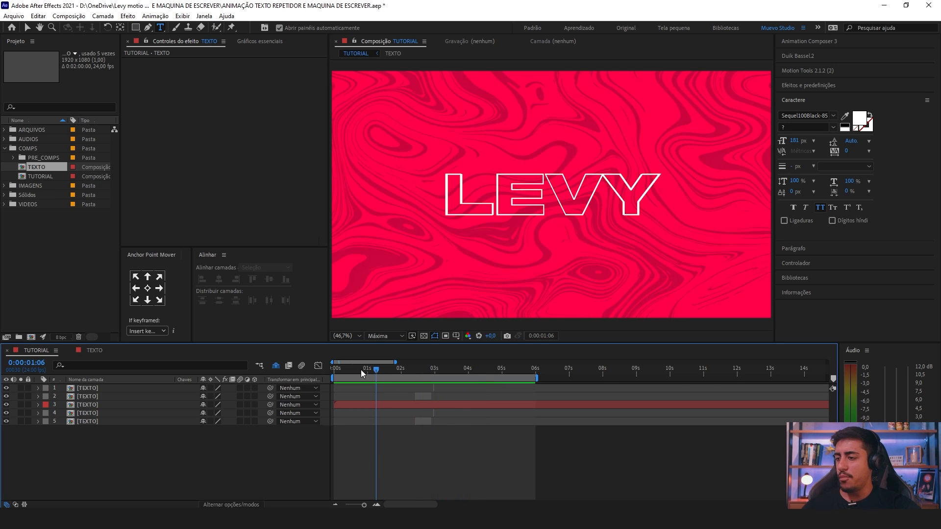
{"action": "mouse_move", "coordinate": [92, 431]}
{"action": "left_mouse_down"}
{"action": "mouse_move", "coordinate": [79, 405]}
{"action": "mouse_move", "coordinate": [93, 387]}
{"action": "mouse_move", "coordinate": [98, 436]}
{"action": "left_mouse_up"}
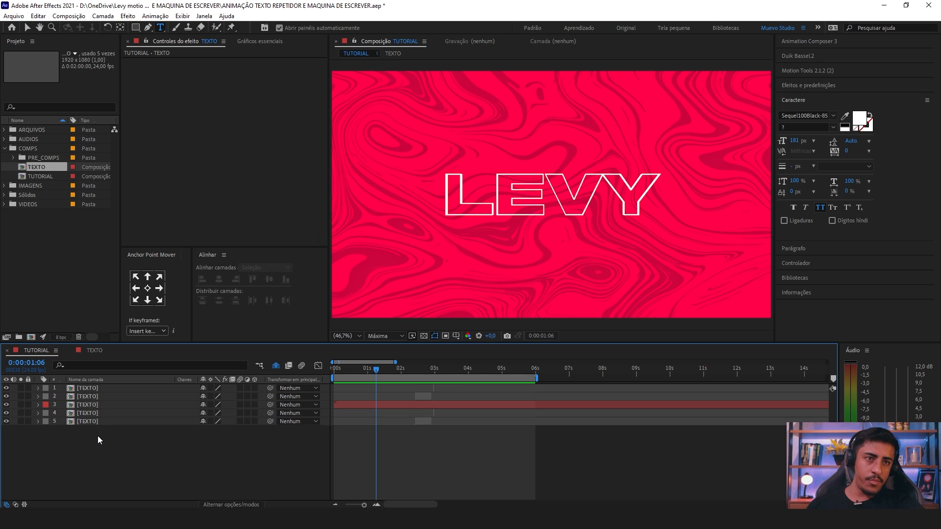
Step: Inspect the source text expression of the PREENCHIDO layer in TEXTO that links it to TRAÇADO, and return to TUTORIAL
{"action": "left_click", "coordinate": [85, 351]}
{"action": "left_click", "coordinate": [77, 389]}
{"action": "left_click", "coordinate": [39, 388]}
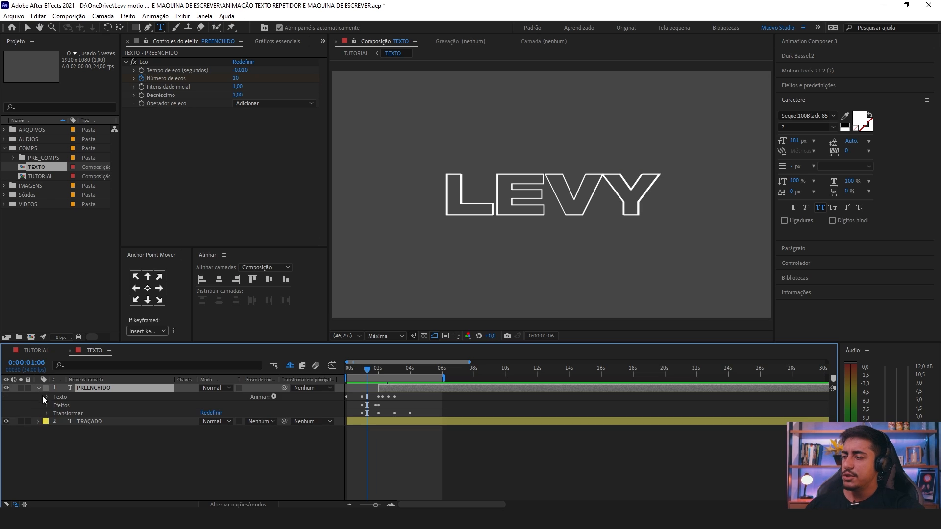
{"action": "left_click", "coordinate": [47, 397]}
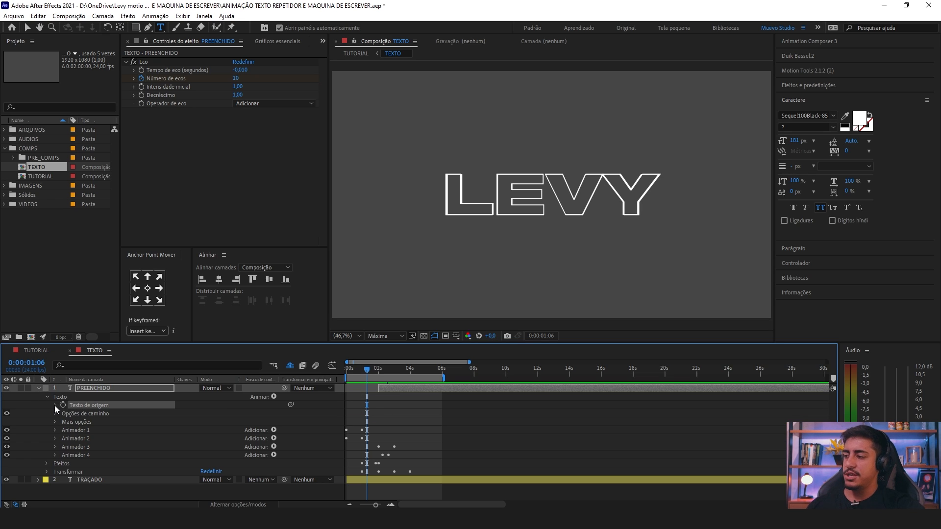
{"action": "left_click", "coordinate": [72, 390]}
{"action": "left_click", "coordinate": [55, 404]}
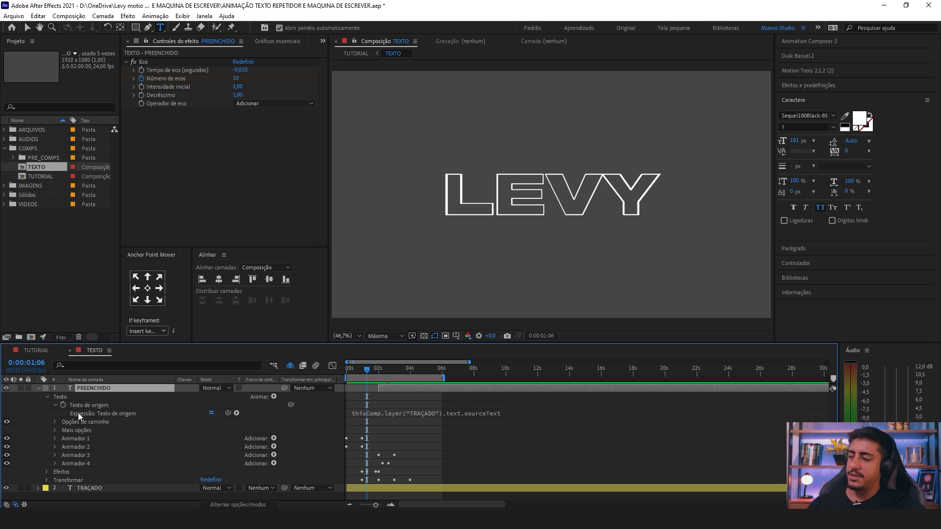
{"action": "left_click", "coordinate": [97, 489]}
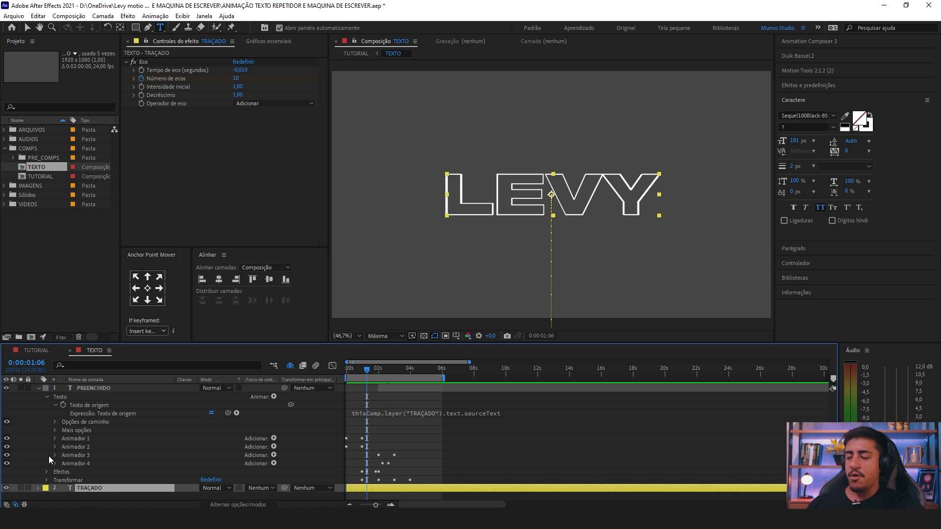
{"action": "left_click", "coordinate": [39, 388]}
{"action": "left_click", "coordinate": [42, 350]}
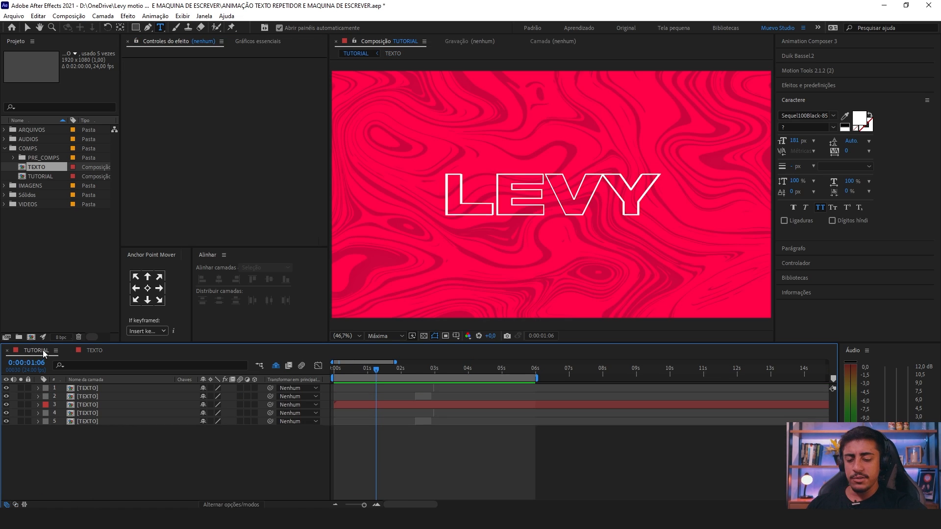